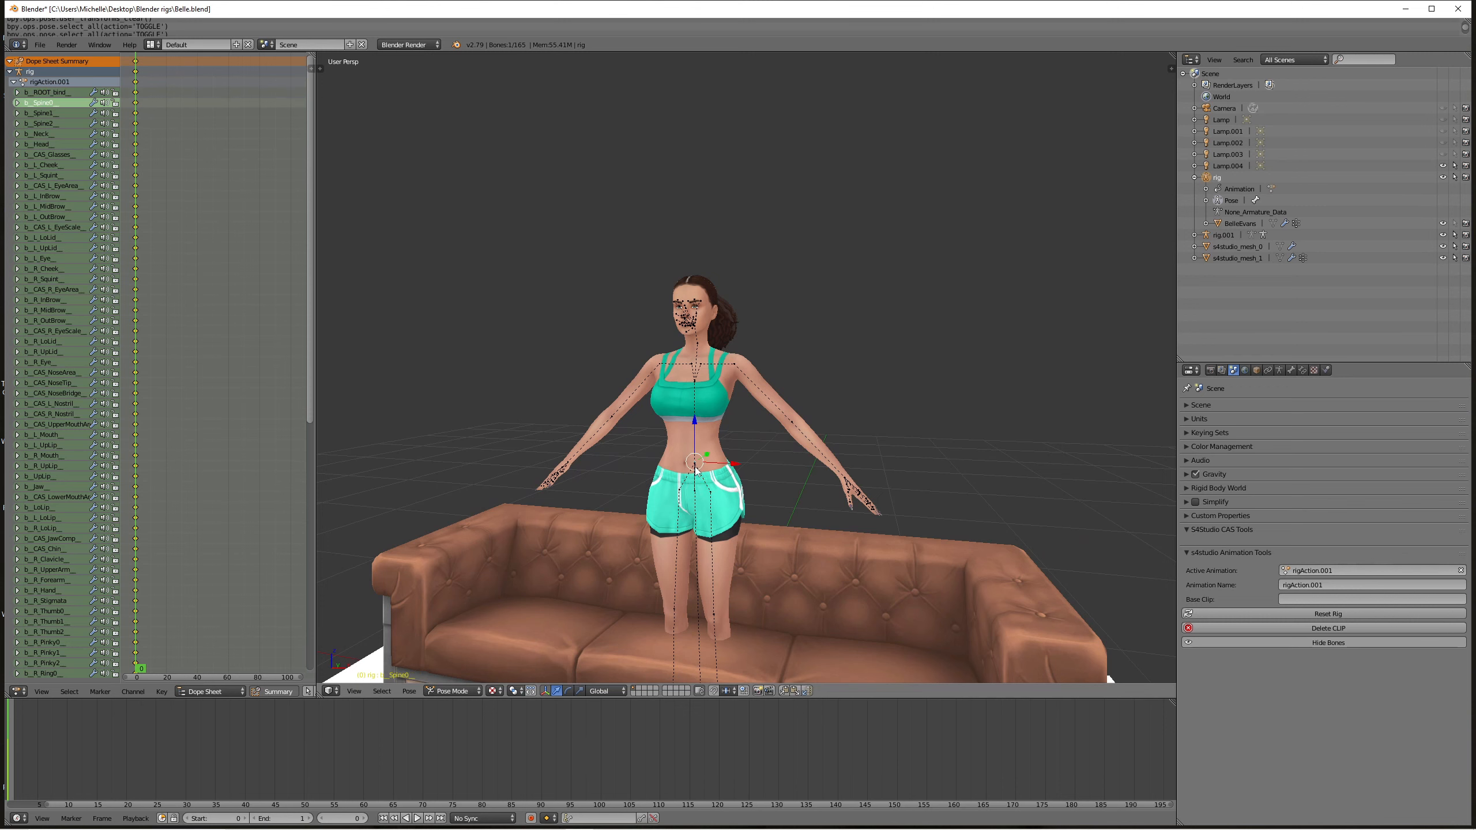
- Rotate the pelvis bone about 22 degrees in the side view so the legs swing forward
{"action": "right_click", "coordinate": [697, 470]}
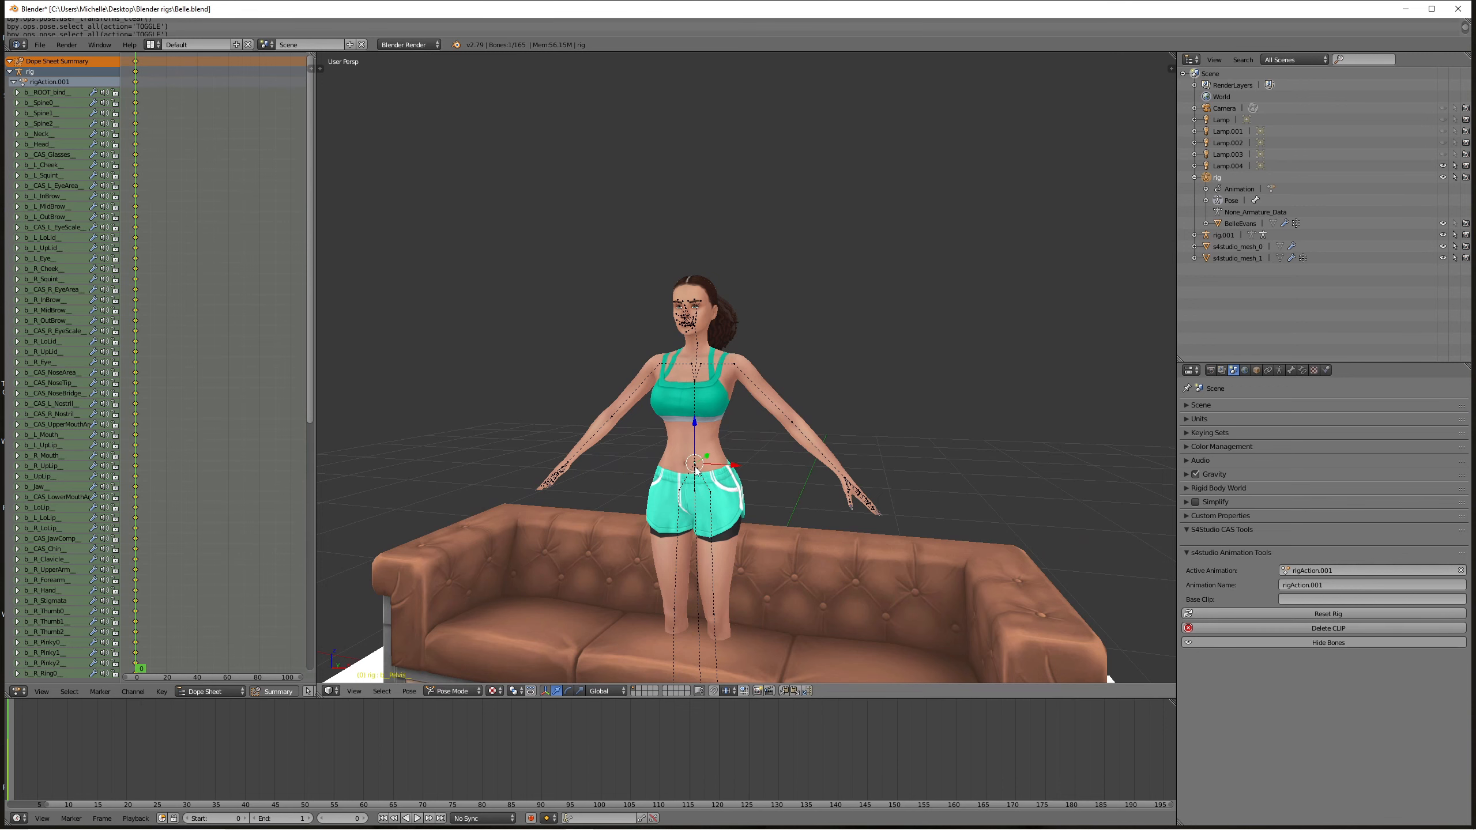
{"action": "key", "text": "KP_3"}
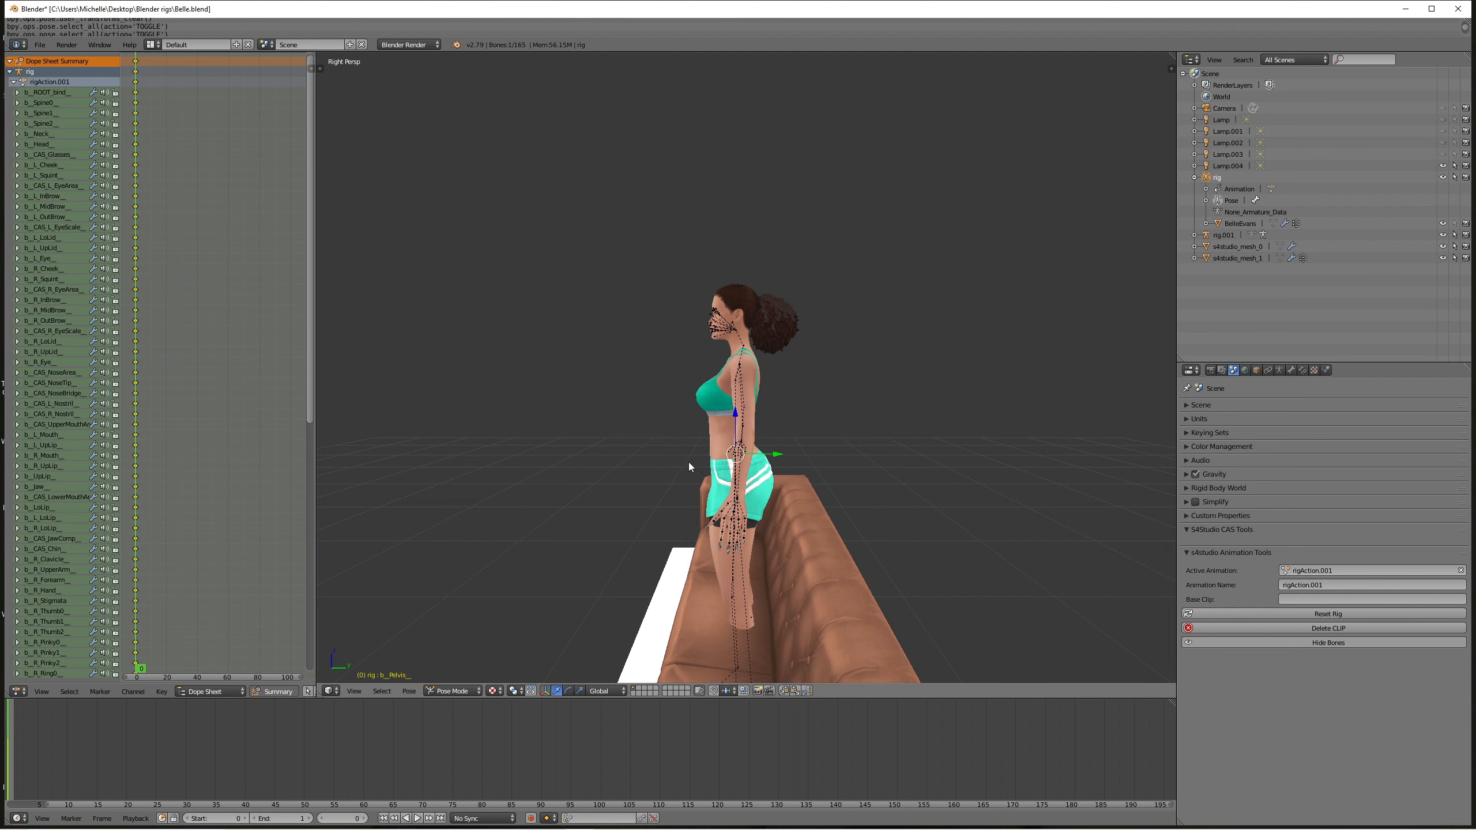
{"action": "key", "text": "r"}
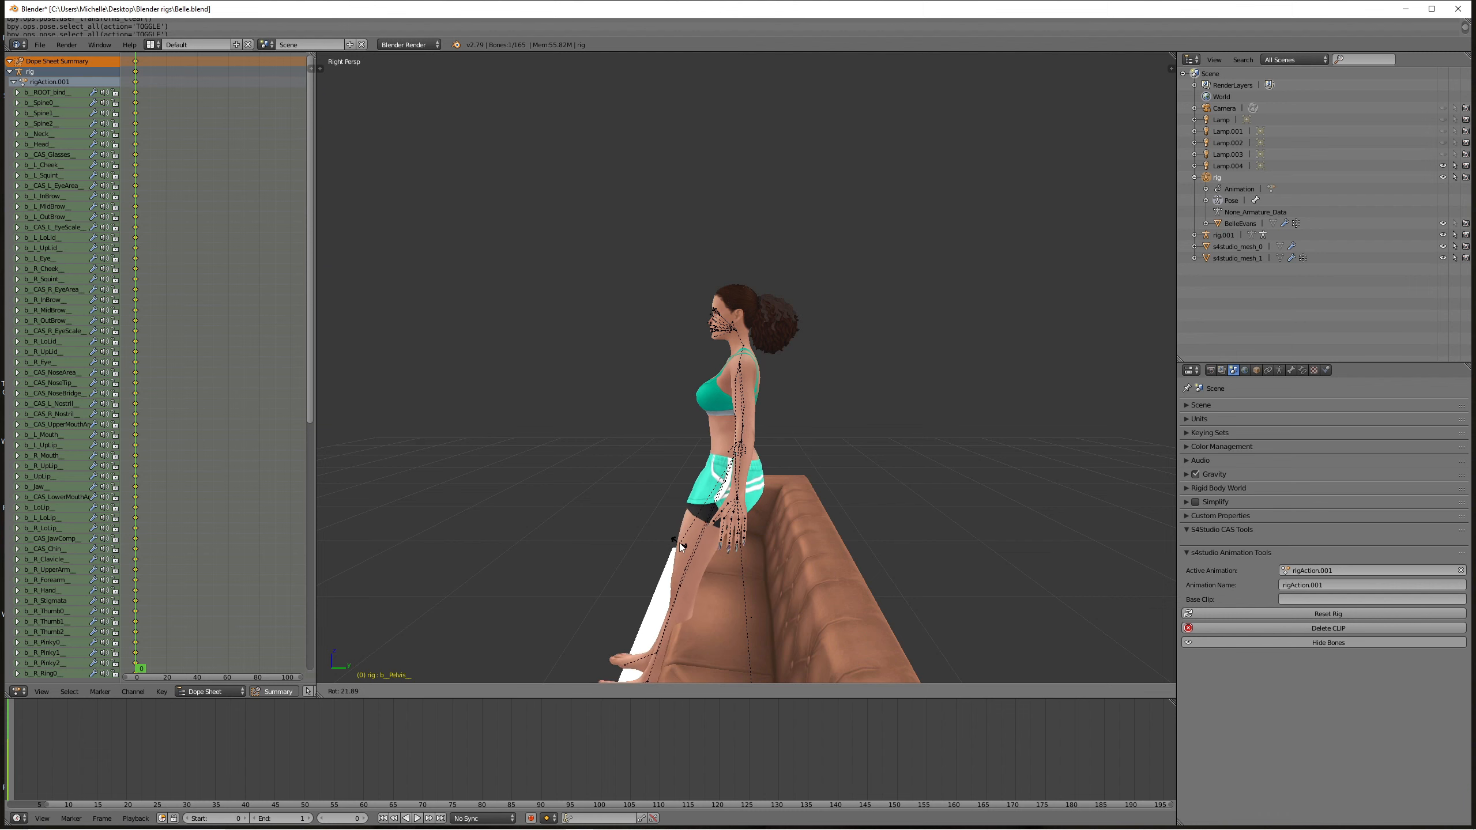
{"action": "left_click", "coordinate": [679, 543]}
{"action": "middle_click_drag", "start_coordinate": [679, 543], "coordinate": [812, 547]}
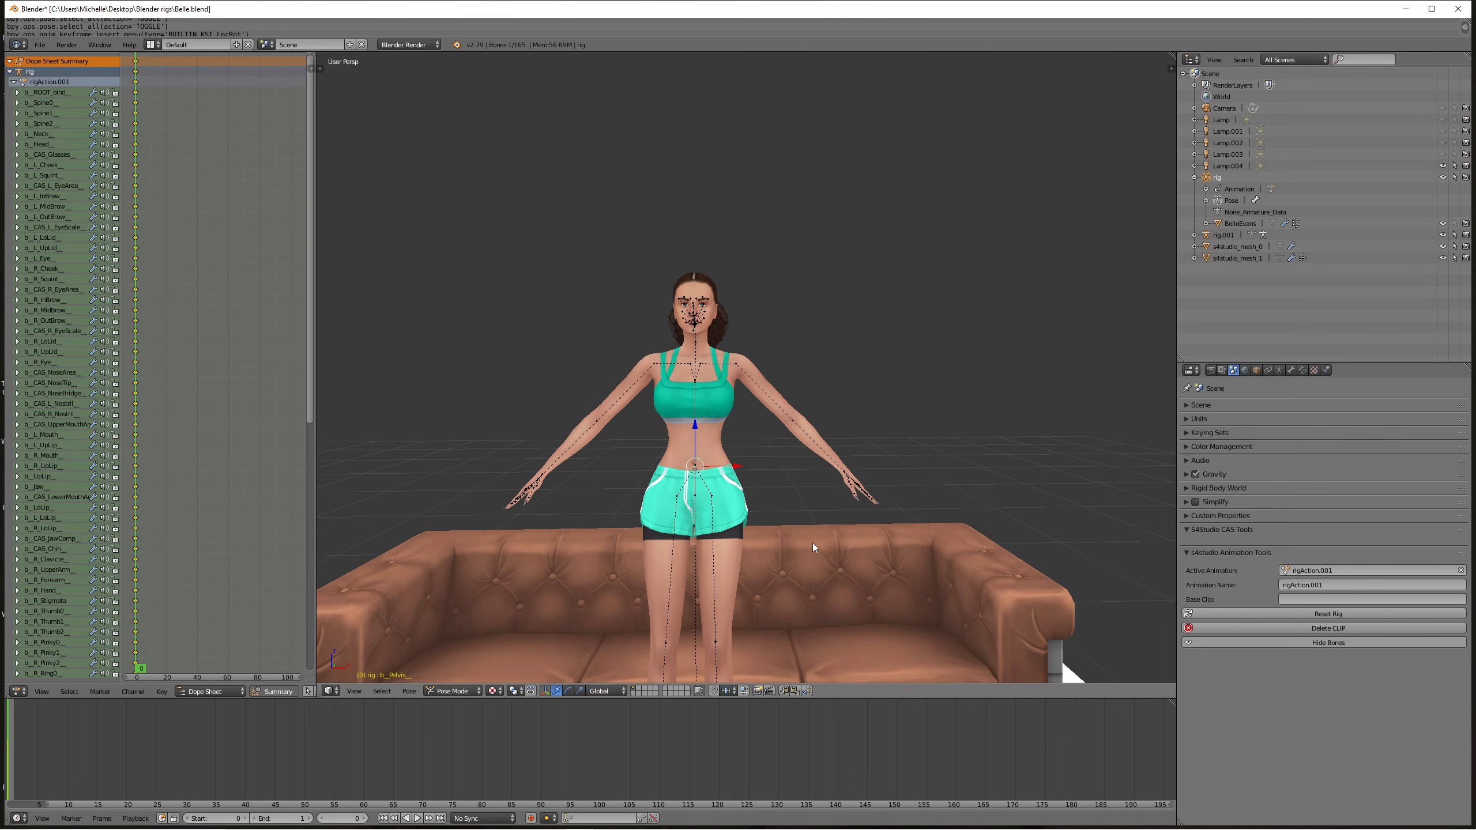
- Rotate the root bone about the vertical axis with the rotation manipulator so the figure faces along the sofa
{"action": "left_click", "coordinate": [567, 691]}
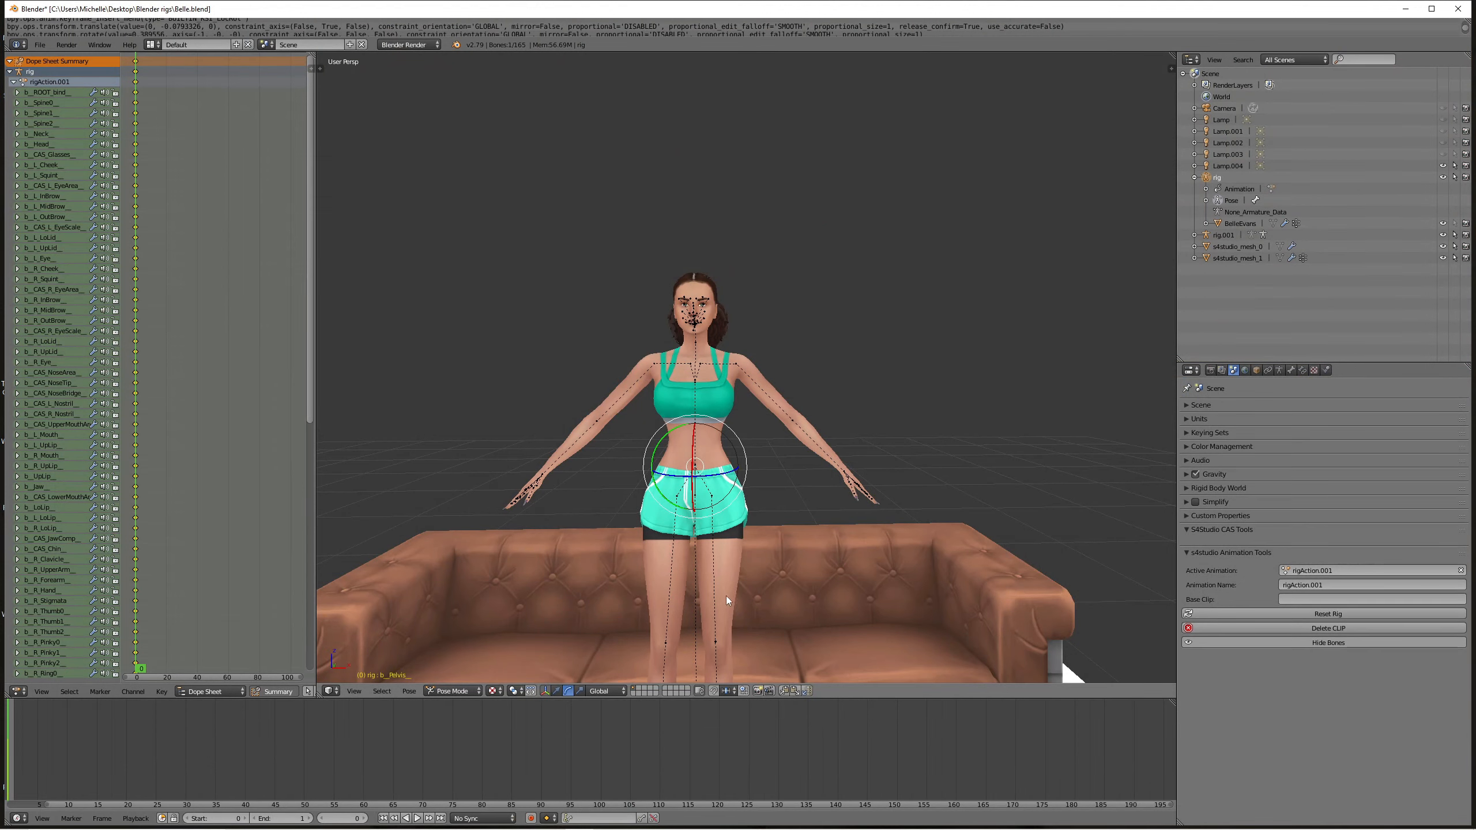
{"action": "middle_click_drag", "start_coordinate": [729, 496], "coordinate": [692, 483]}
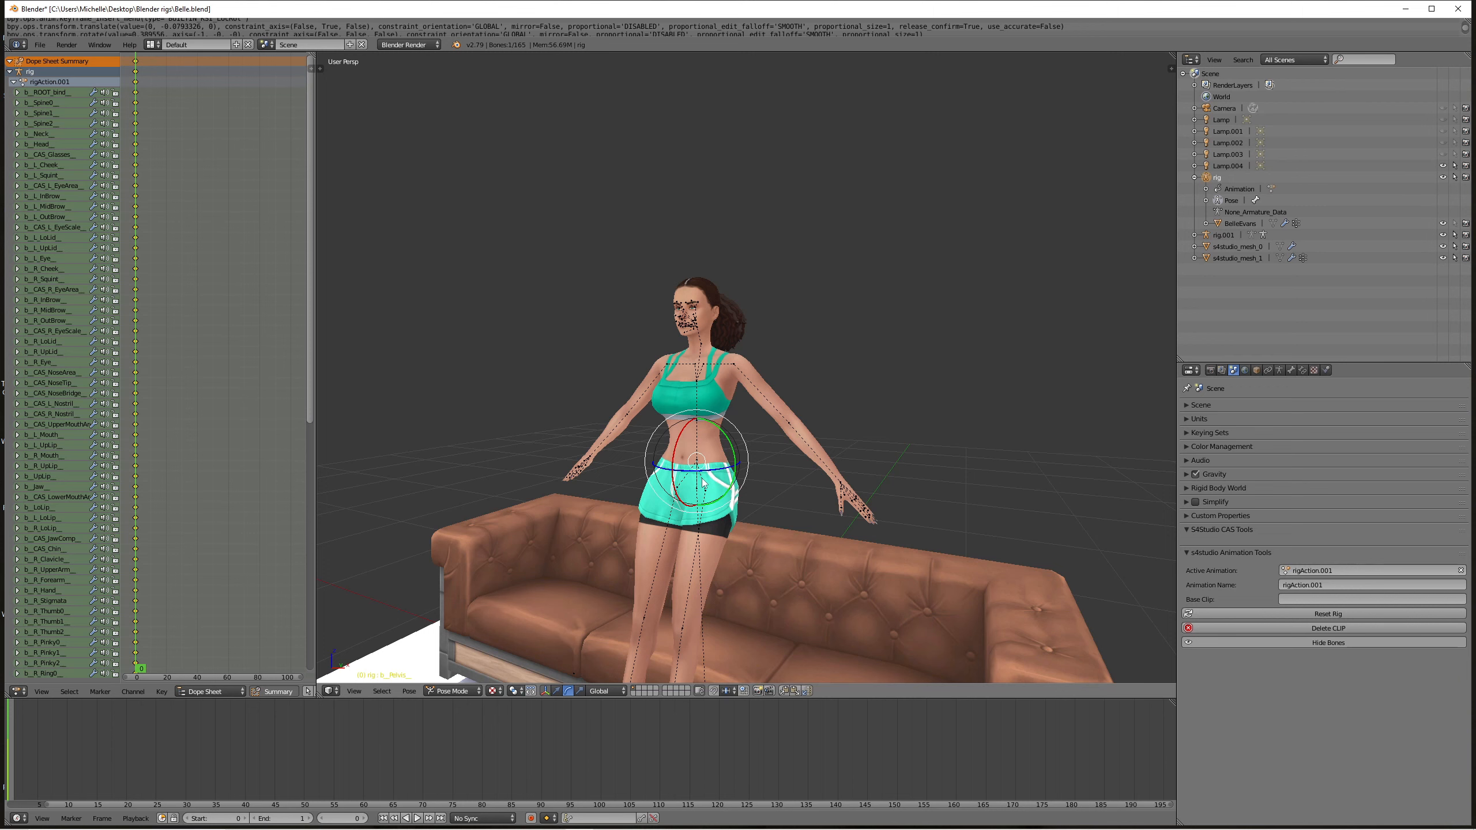
{"action": "key", "text": "KP_1"}
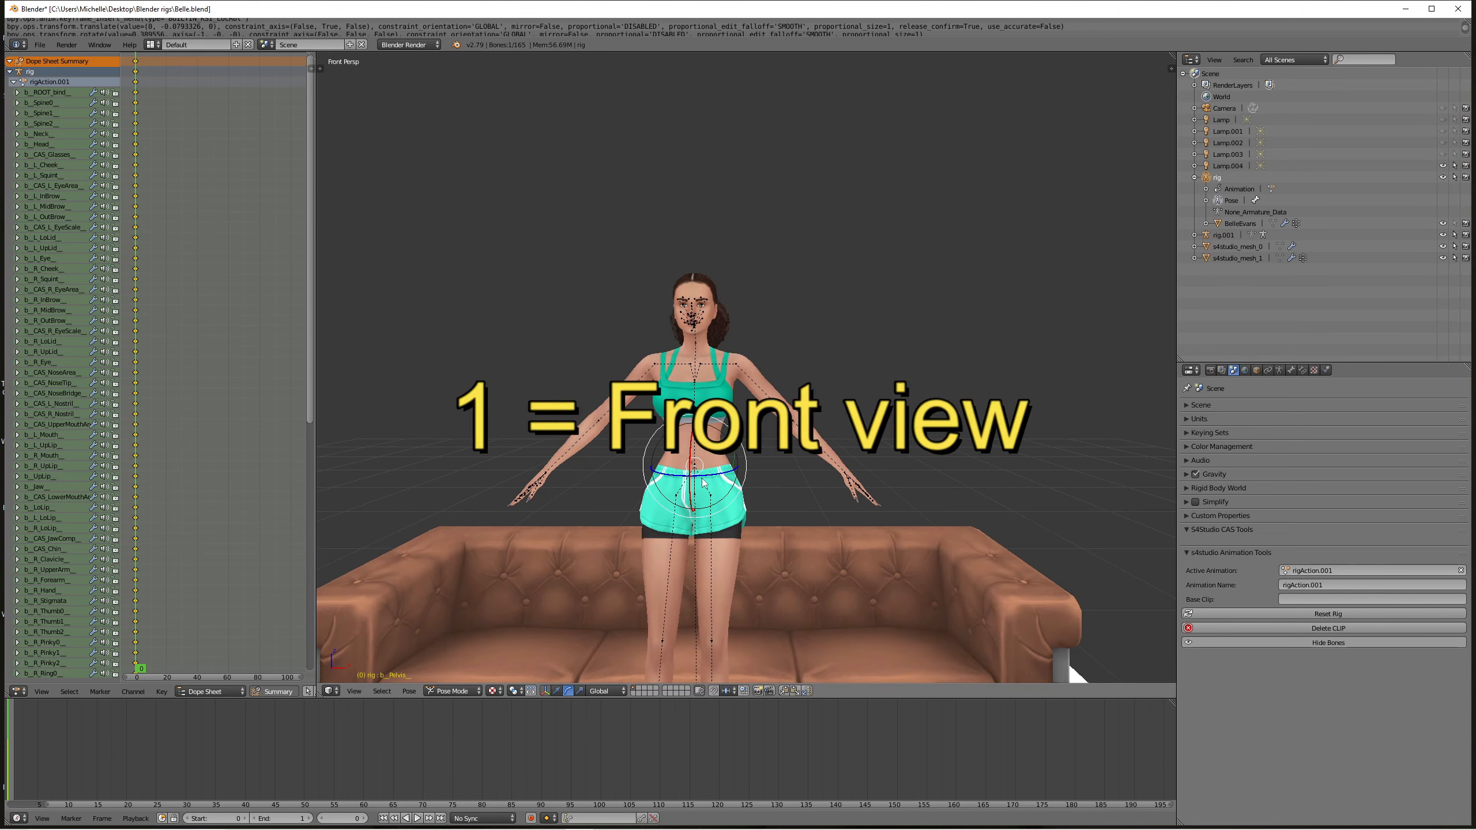
{"action": "left_click_drag", "start_coordinate": [700, 476], "coordinate": [702, 475]}
{"action": "right_click", "coordinate": [694, 502]}
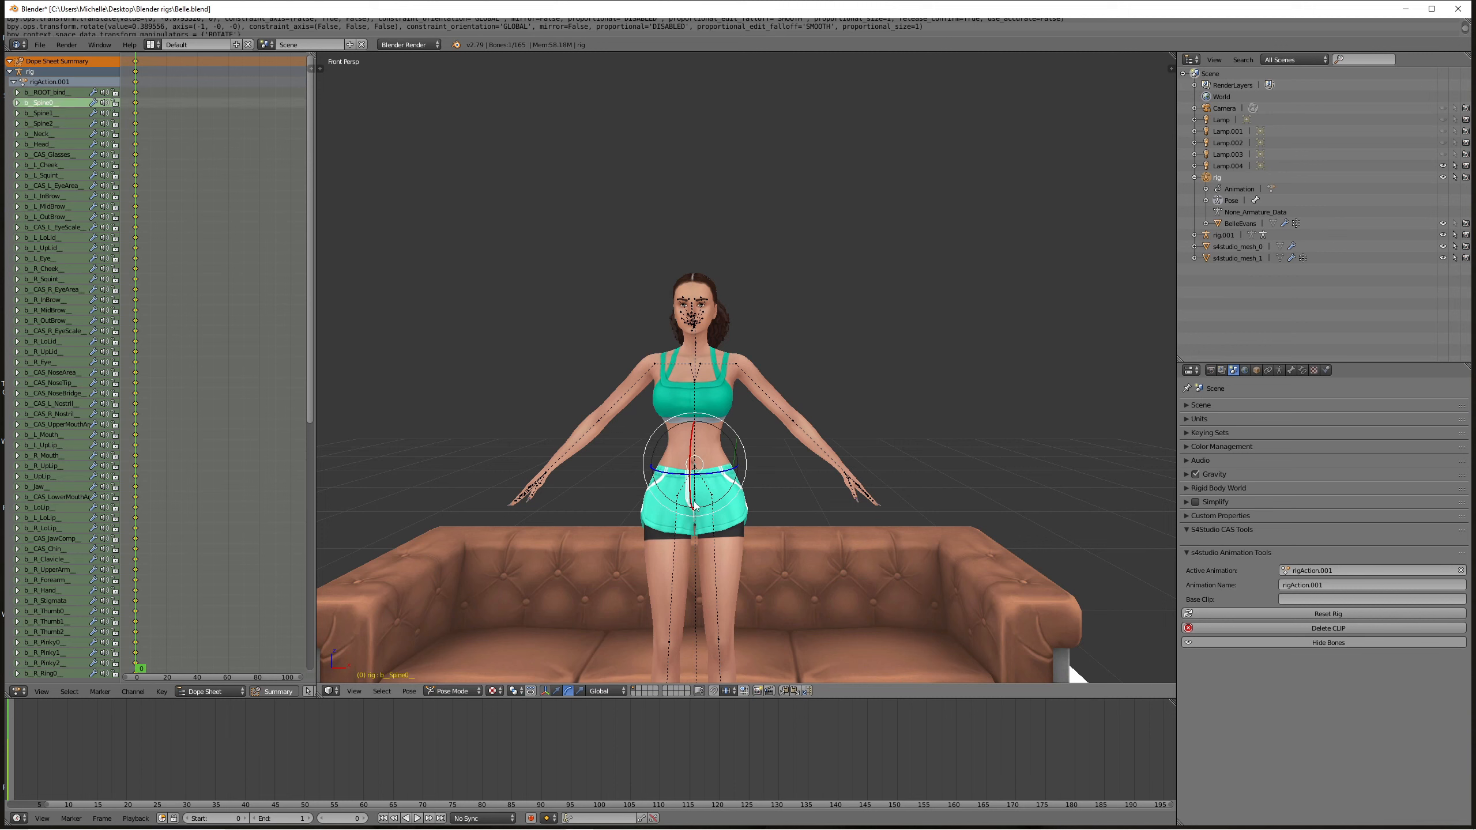
{"action": "right_click", "coordinate": [697, 498]}
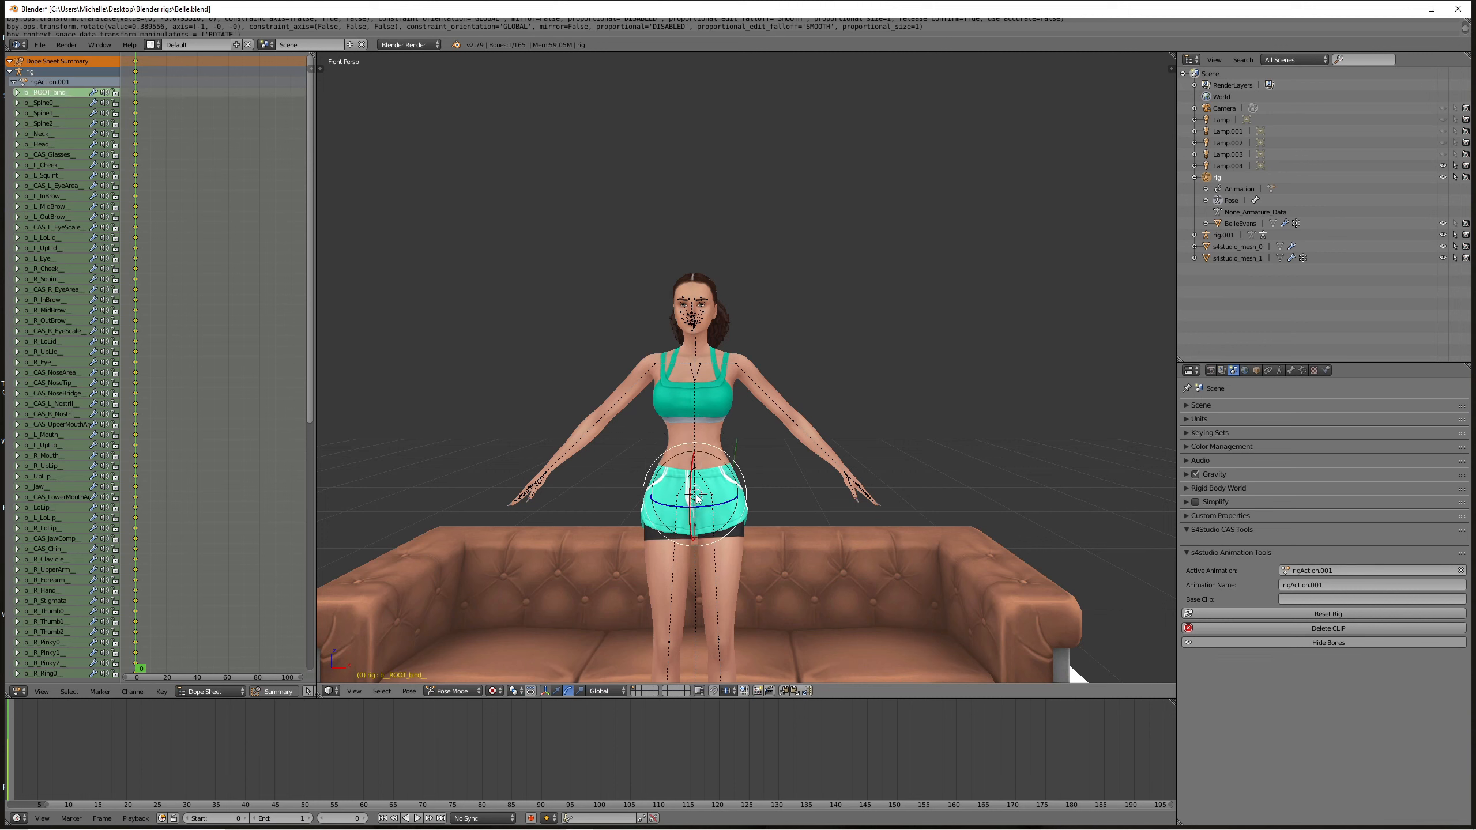
{"action": "left_click_drag", "start_coordinate": [720, 504], "coordinate": [795, 528]}
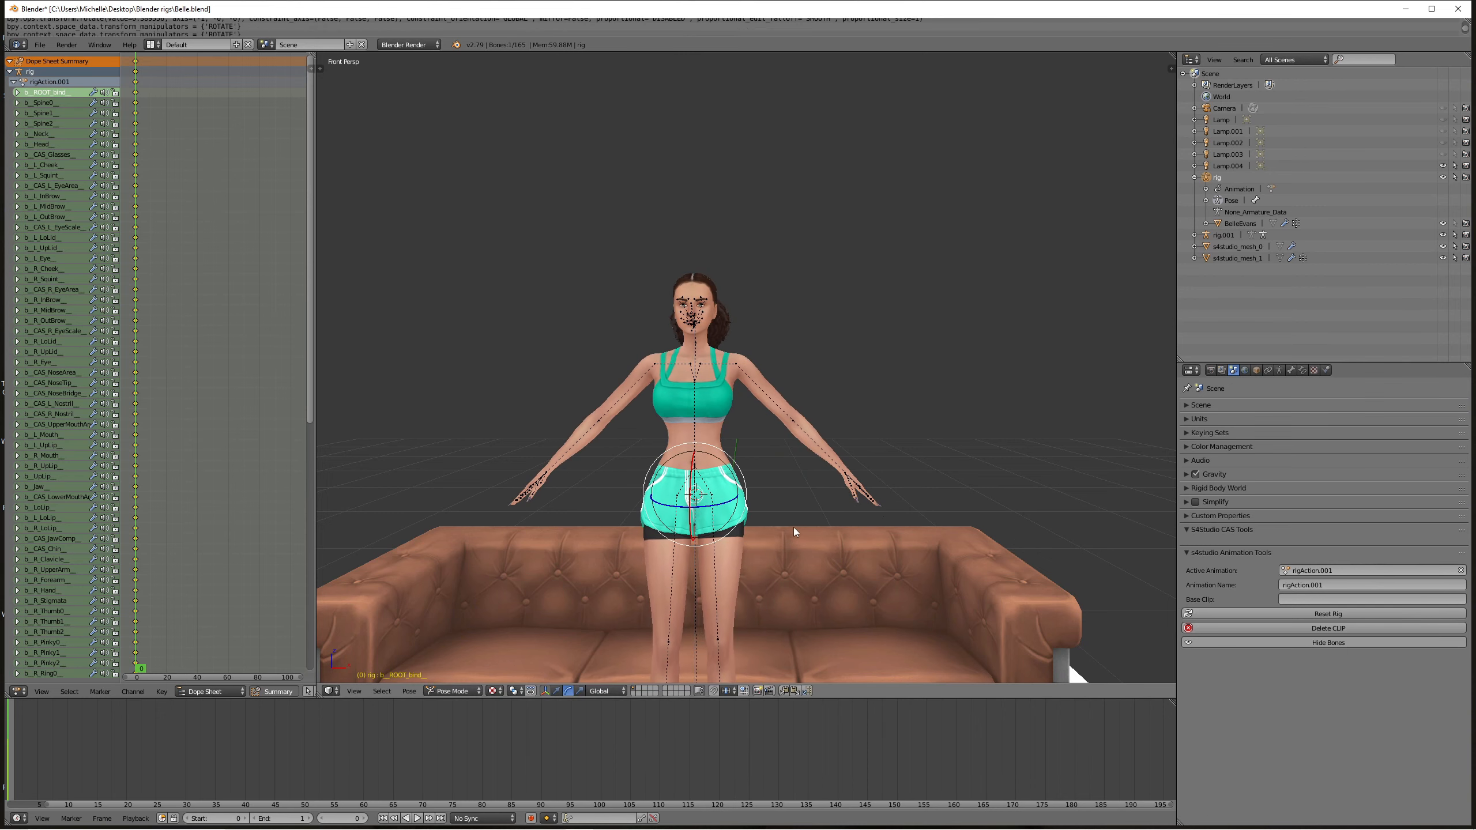
{"action": "mouse_move", "coordinate": [704, 512]}
{"action": "left_mouse_down"}
{"action": "mouse_move", "coordinate": [884, 530]}
{"action": "mouse_move", "coordinate": [712, 514]}
{"action": "left_mouse_up"}
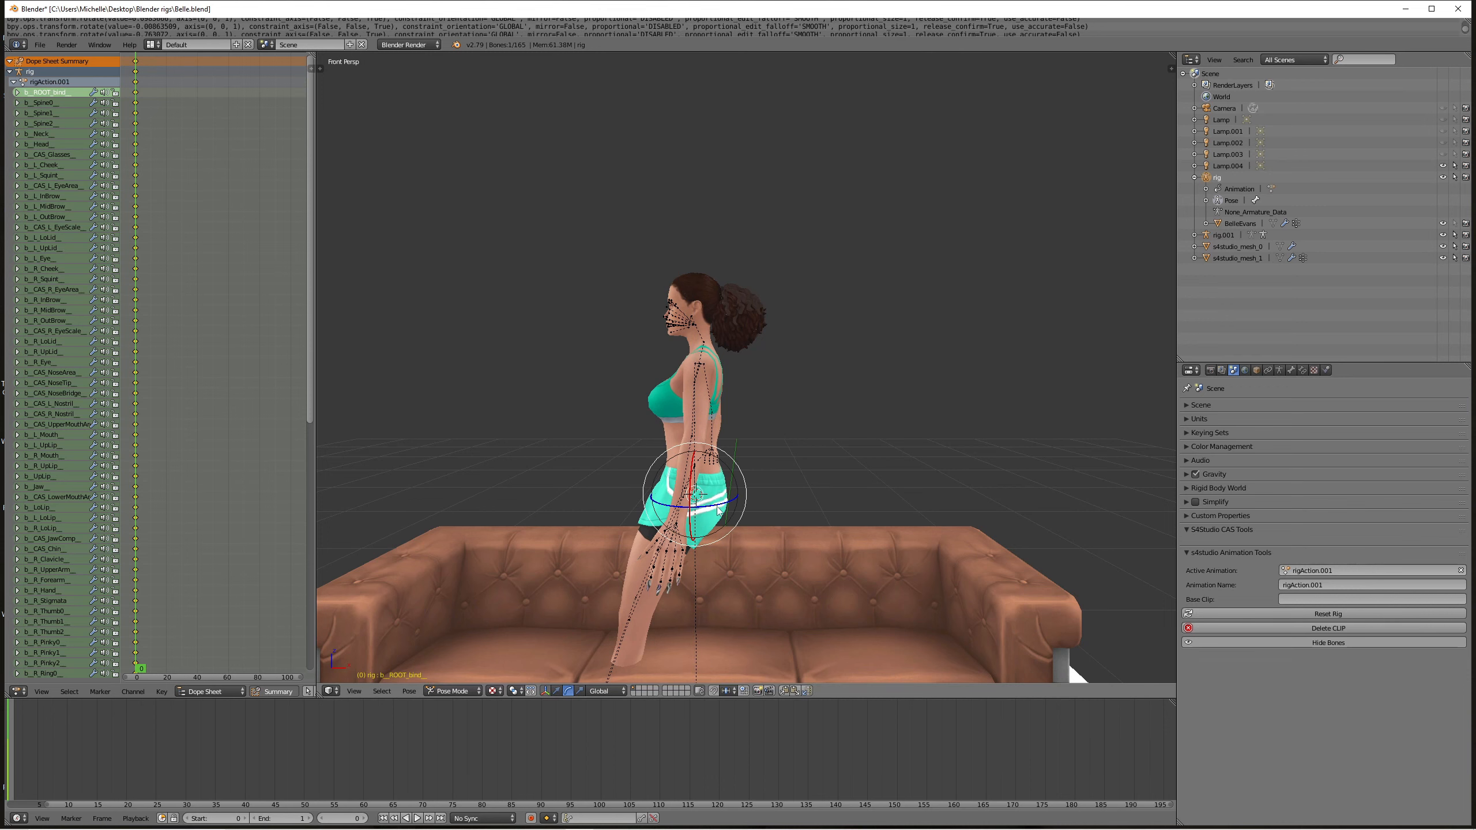
- Move the figure's root bone along the sofa toward the armrest behind its back, using the translate manipulator
{"action": "scroll", "coordinate": [719, 510], "scroll_direction": "down", "scroll_amount": 2}
{"action": "left_click", "coordinate": [557, 691]}
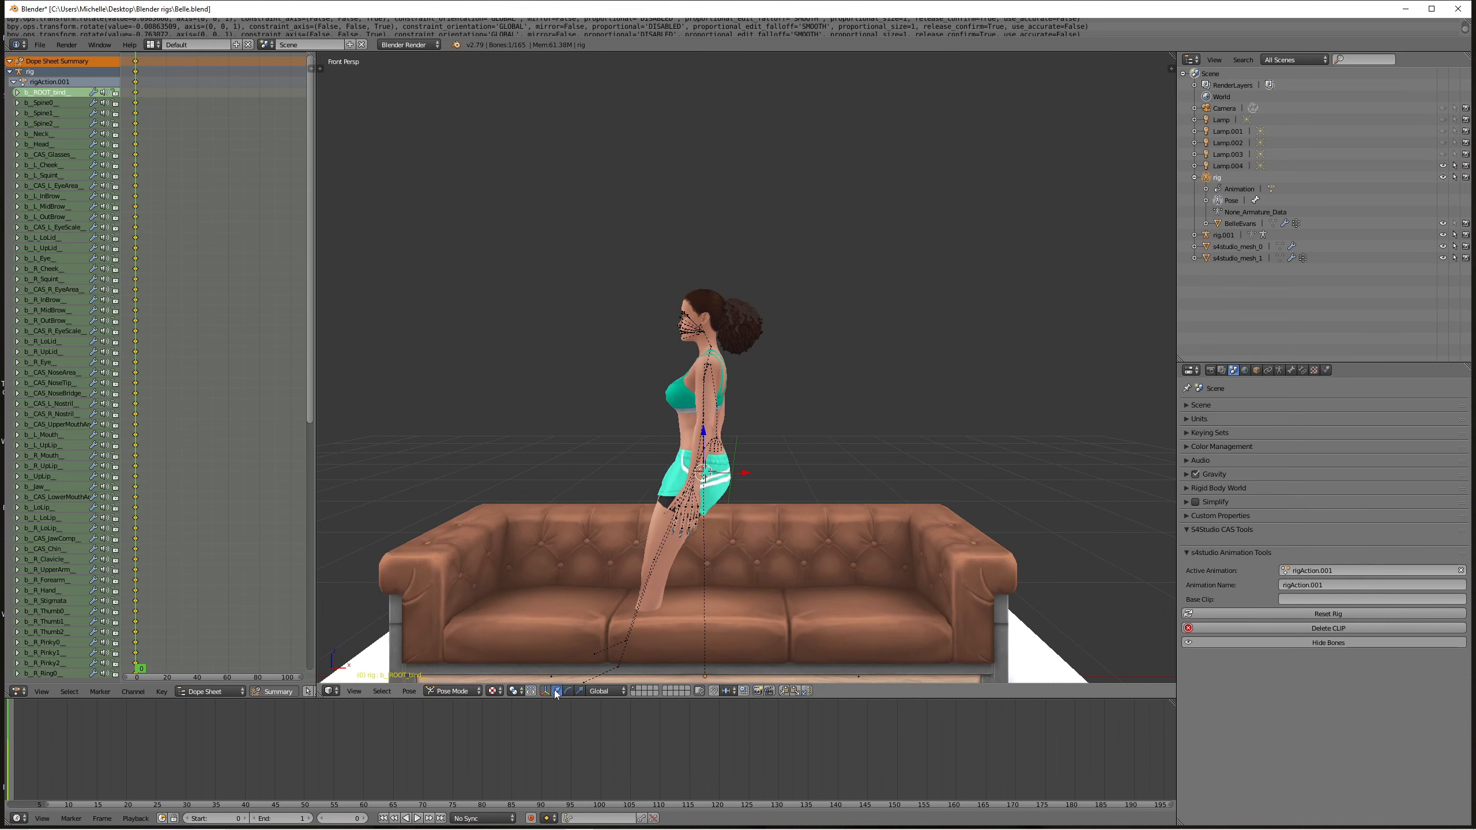
{"action": "left_click_drag", "start_coordinate": [707, 441], "coordinate": [831, 489]}
{"action": "middle_click_drag", "start_coordinate": [808, 484], "coordinate": [916, 478]}
{"action": "scroll", "coordinate": [916, 477], "scroll_direction": "up", "scroll_amount": 2}
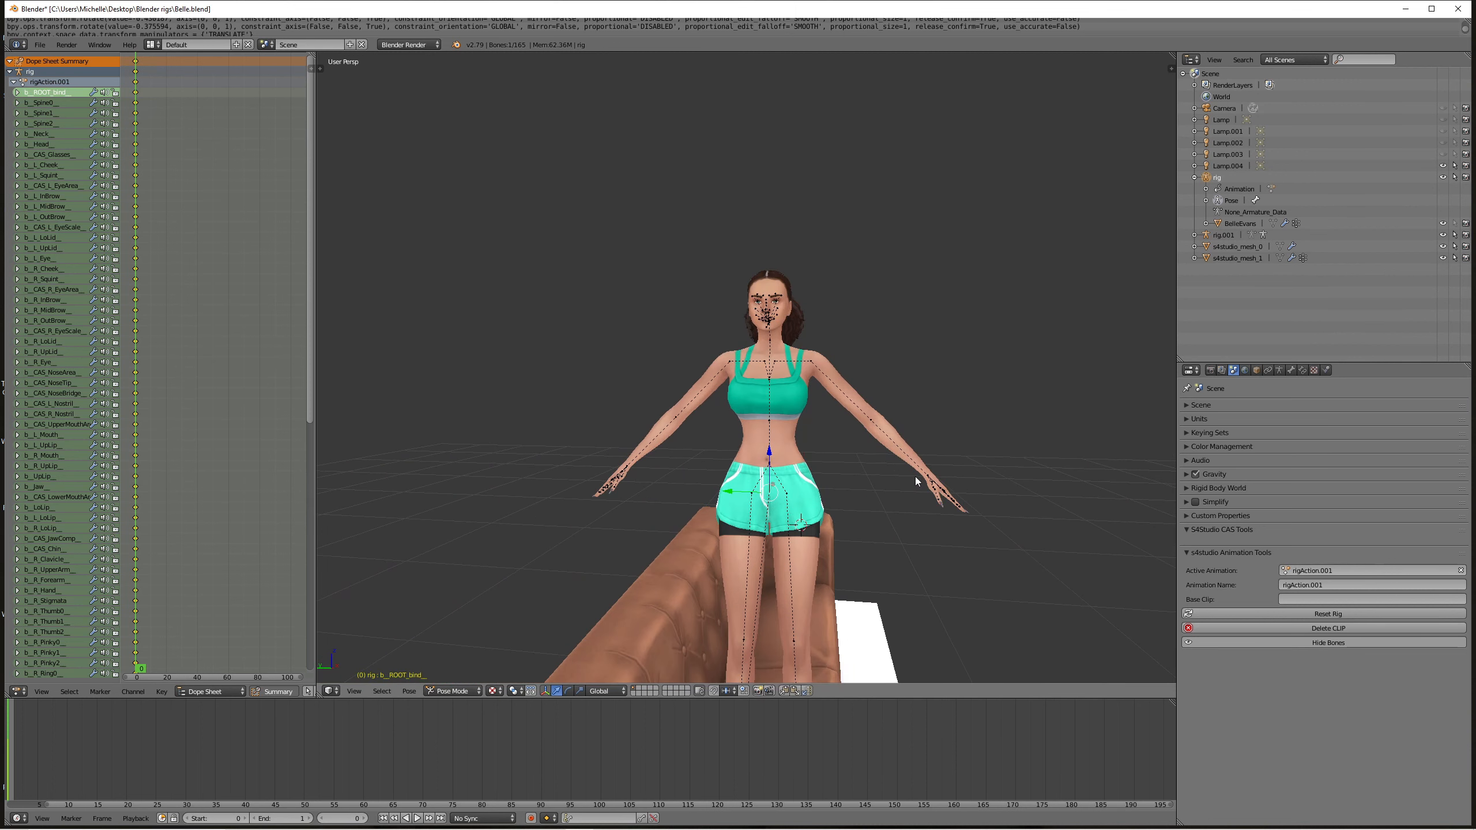
- Select both thigh bones and rotate them upward together in the front view until the legs extend horizontally
{"action": "right_click", "coordinate": [789, 499]}
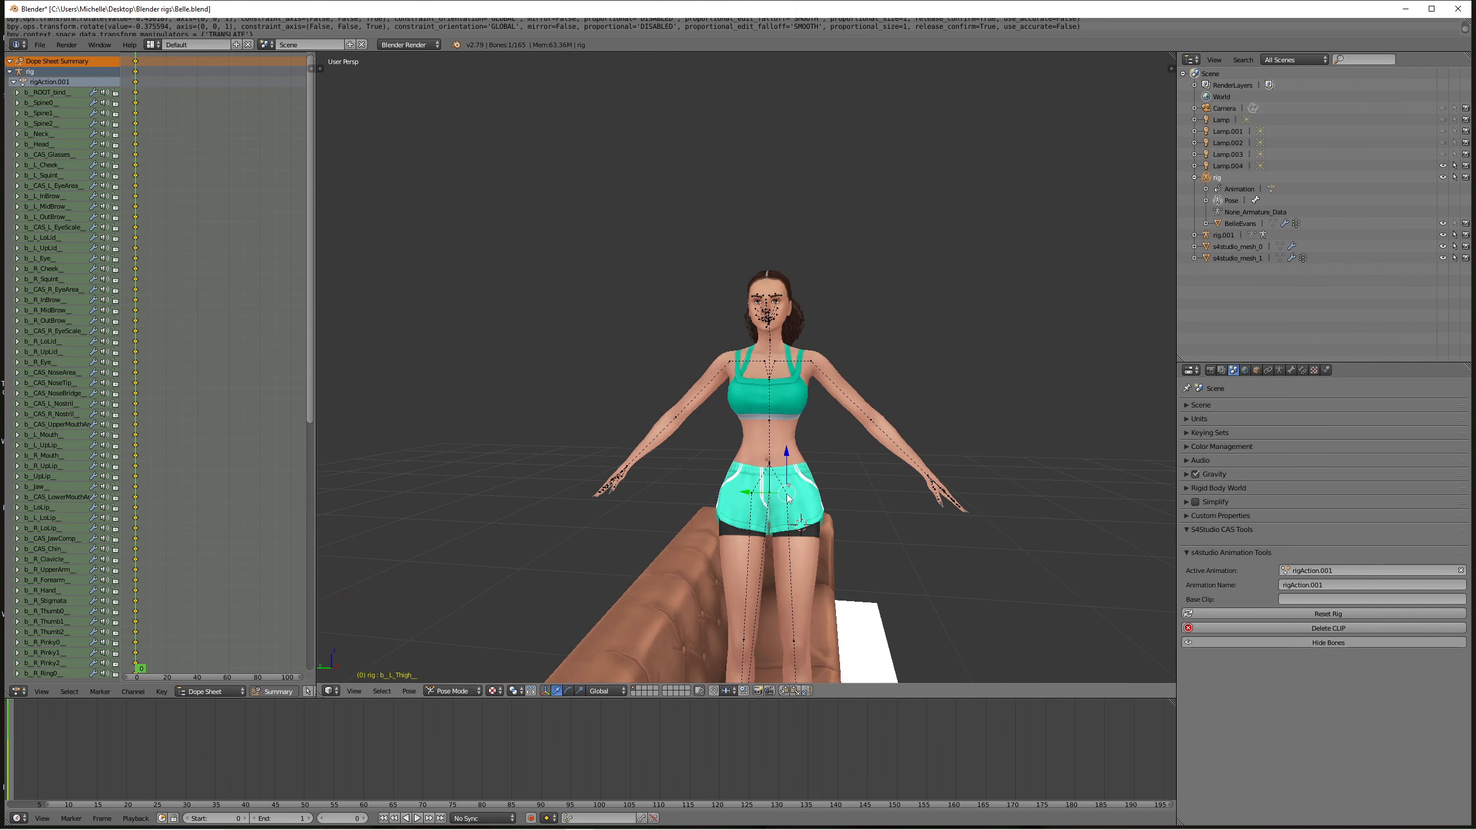
{"action": "scroll", "coordinate": [788, 495], "scroll_direction": "up", "scroll_amount": 1}
{"action": "right_click", "coordinate": [755, 518], "text": "shift"}
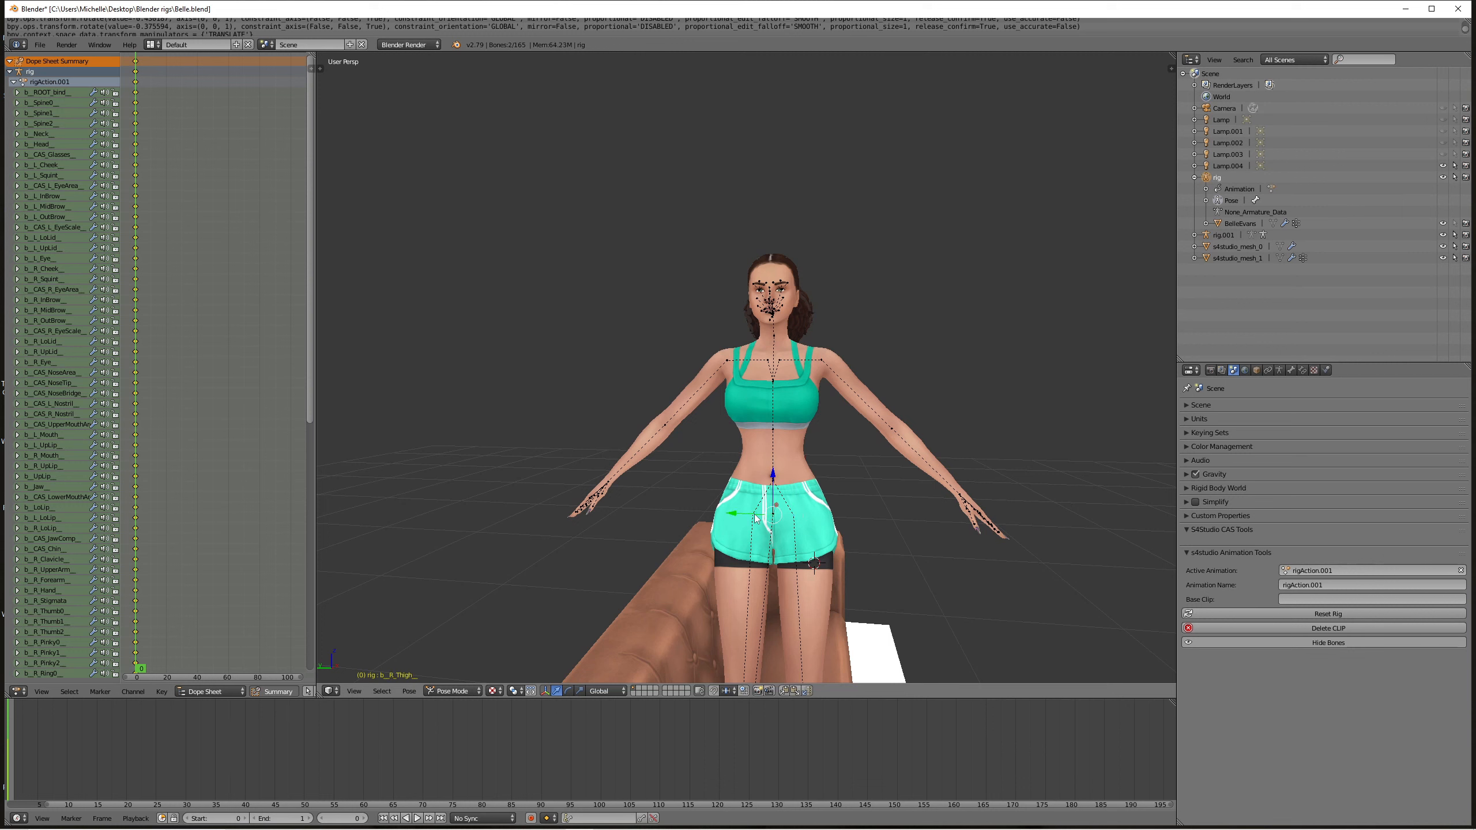
{"action": "right_click", "coordinate": [793, 516]}
{"action": "right_click", "coordinate": [757, 517], "text": "shift"}
{"action": "middle_click_drag", "start_coordinate": [816, 524], "coordinate": [690, 517]}
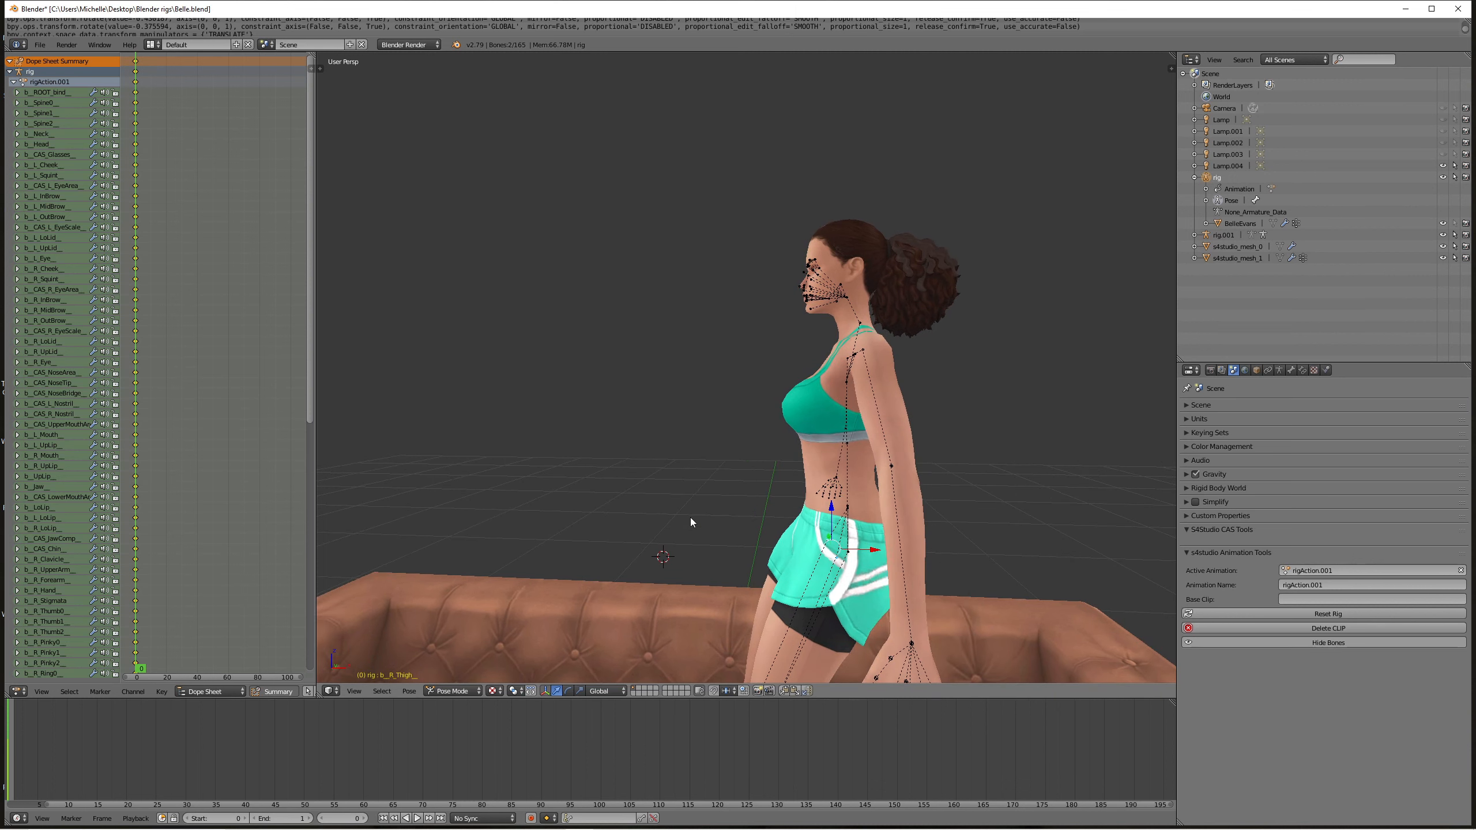
{"action": "key", "text": "KP_1"}
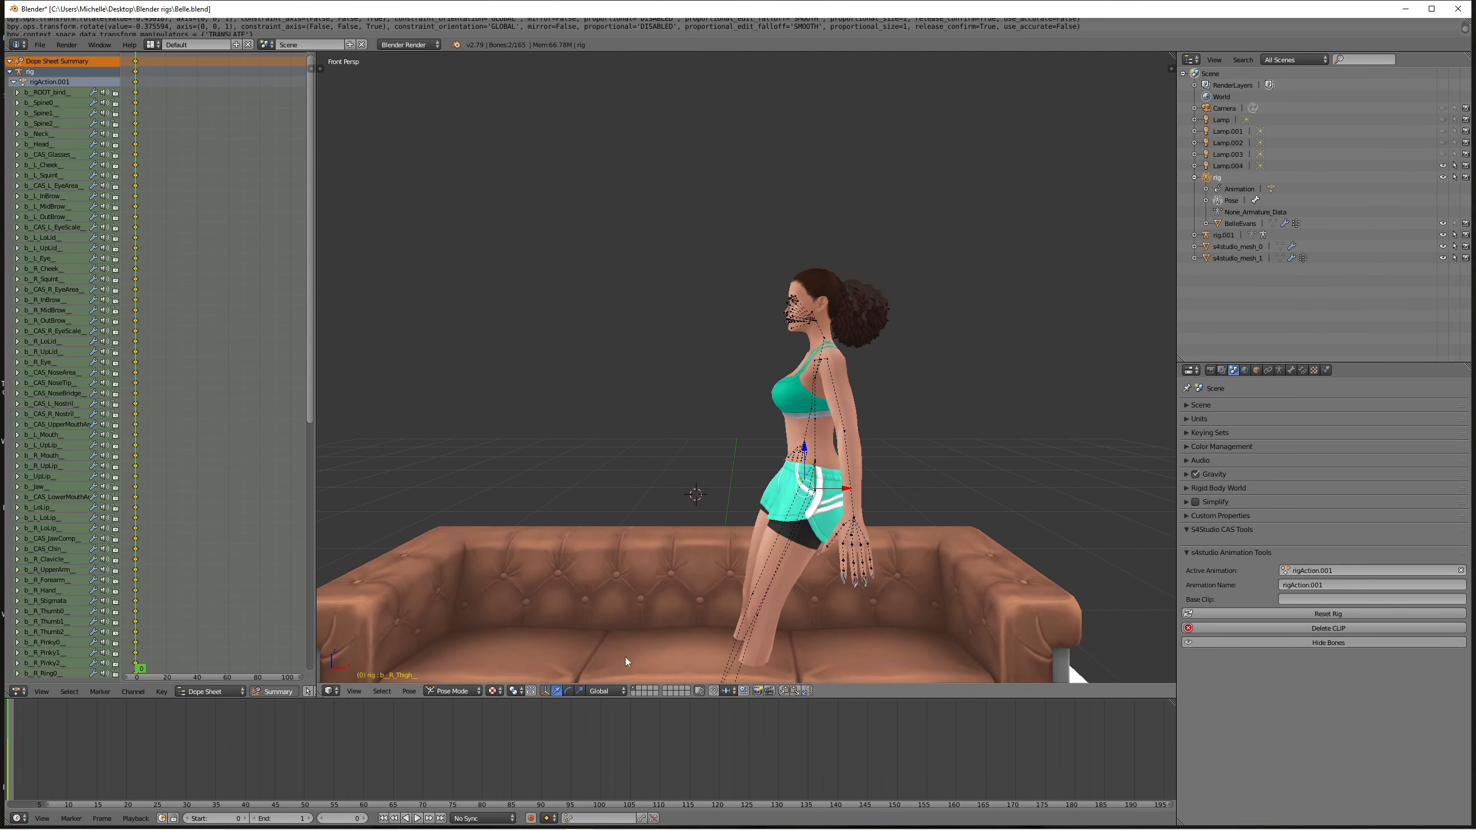
{"action": "key", "text": "r"}
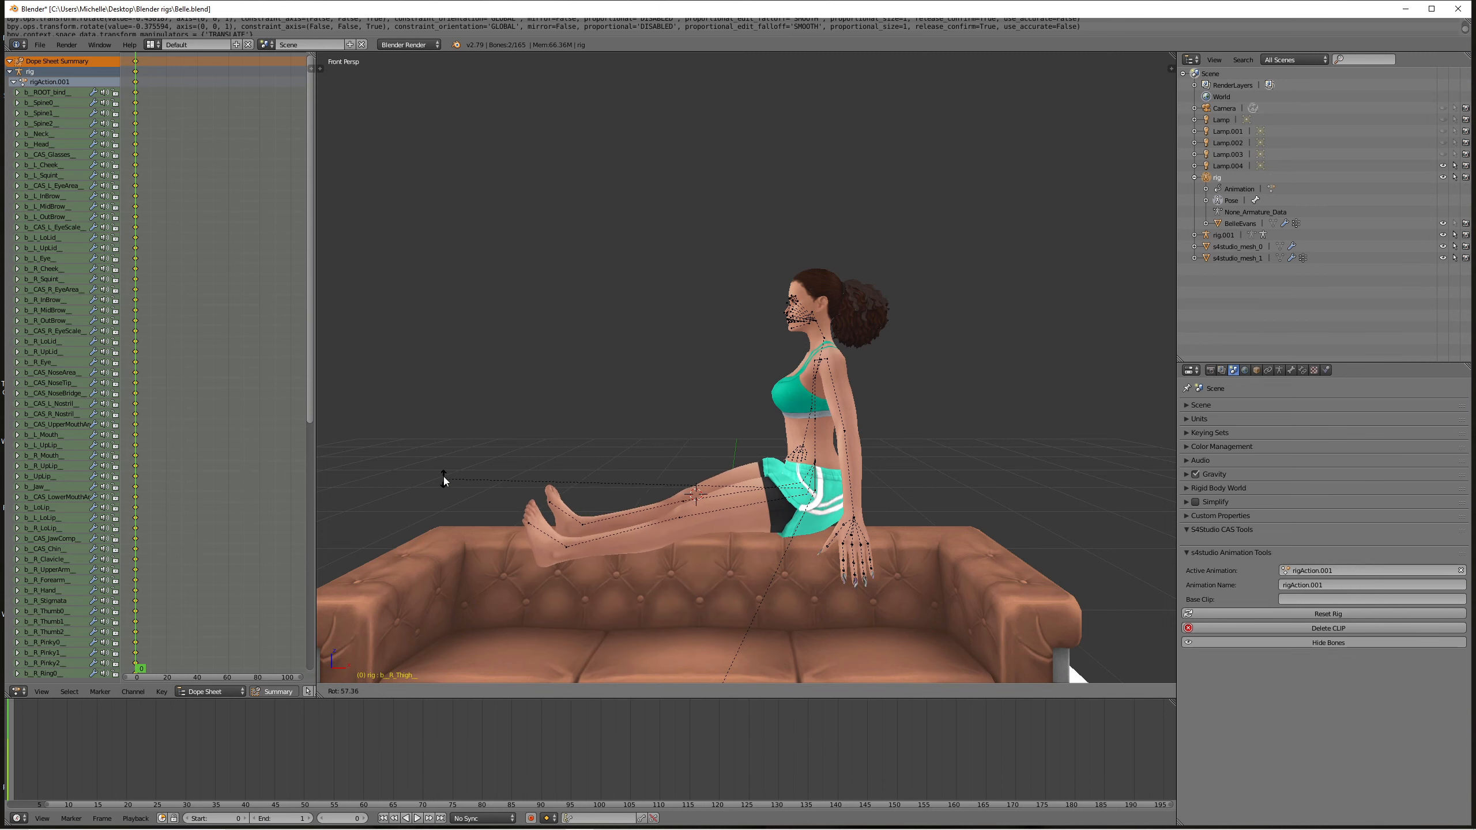
{"action": "left_click", "coordinate": [439, 448]}
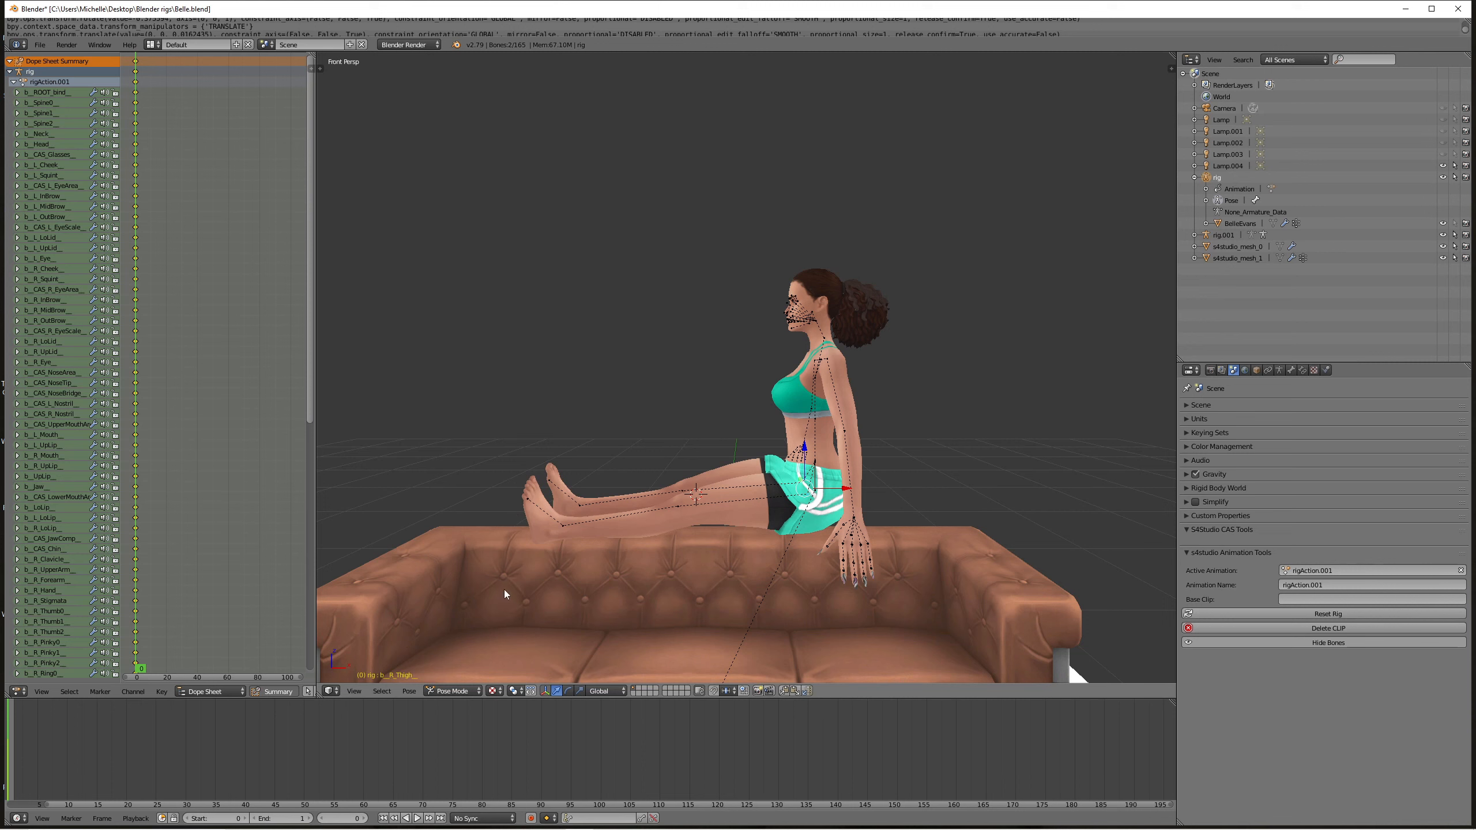
- Move the root bone down onto the sofa seat near the armrest behind the figure and tilt the body slightly backward
{"action": "left_click", "coordinate": [65, 91]}
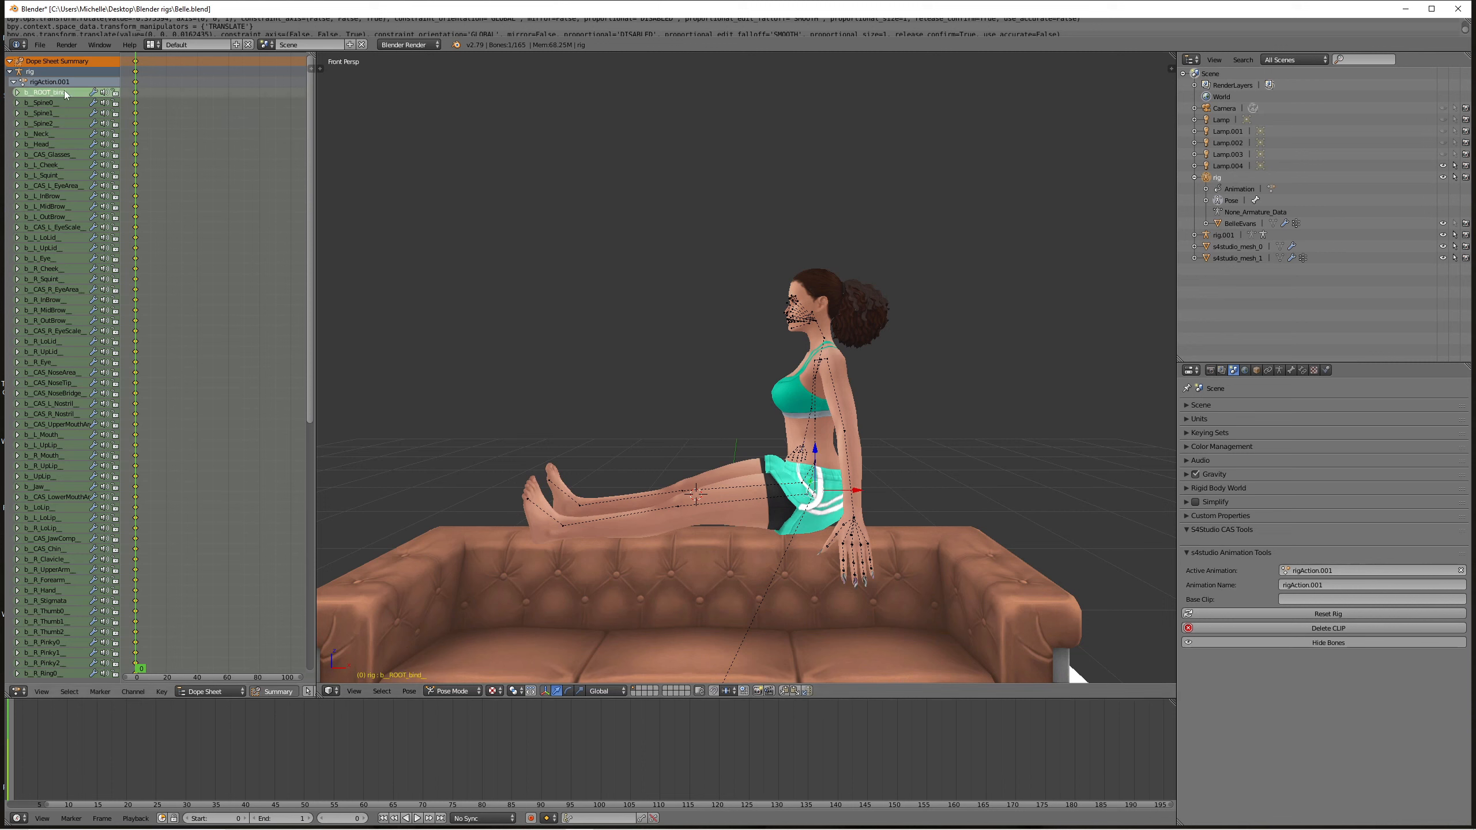
{"action": "left_click_drag", "start_coordinate": [812, 450], "coordinate": [971, 614]}
{"action": "key", "text": "r"}
{"action": "left_click", "coordinate": [957, 616]}
{"action": "key", "text": "r"}
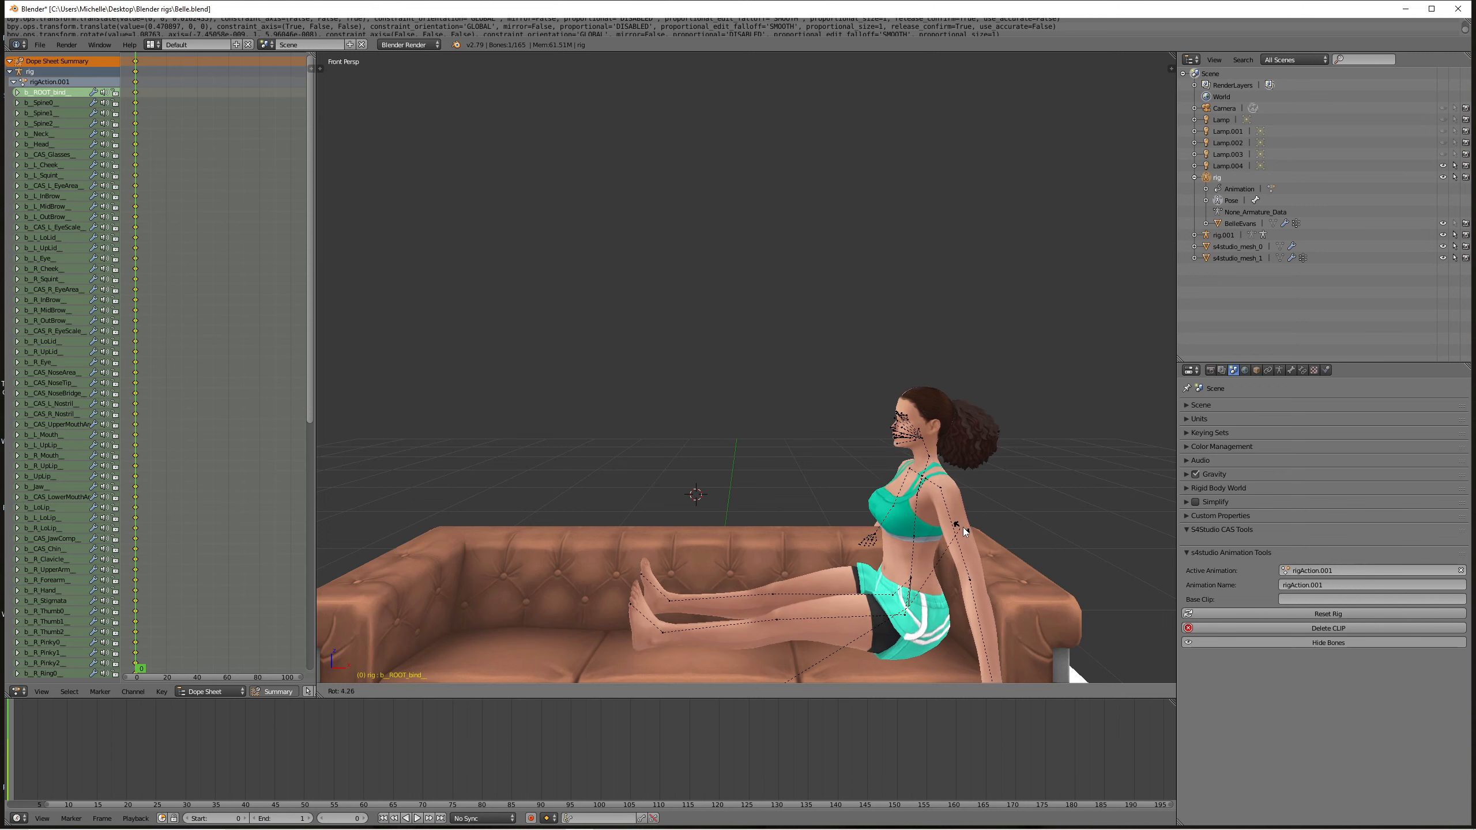
{"action": "left_click", "coordinate": [975, 529]}
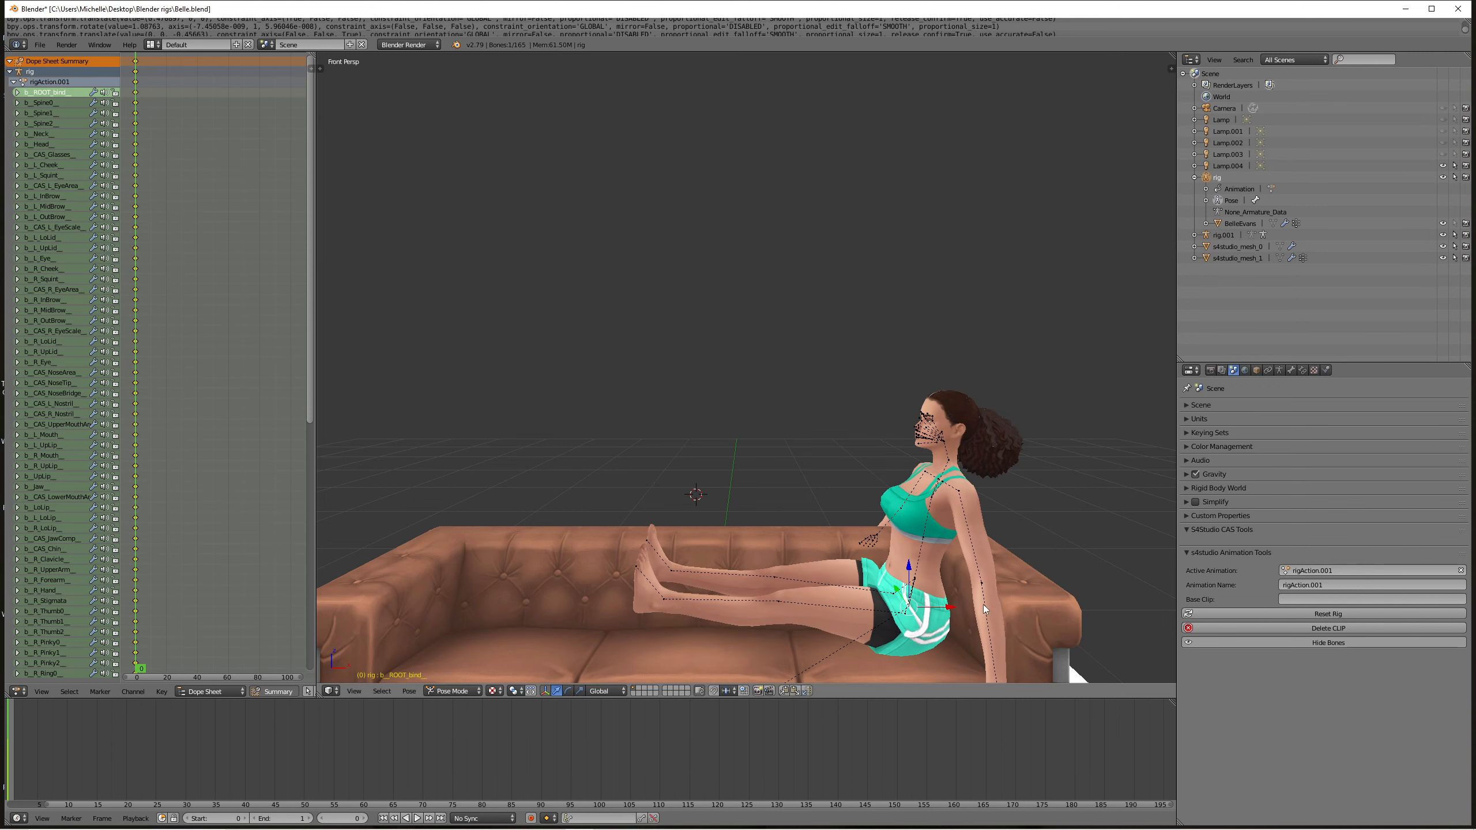
{"action": "key", "text": "g"}
{"action": "key", "text": "x"}
{"action": "left_click", "coordinate": [950, 612]}
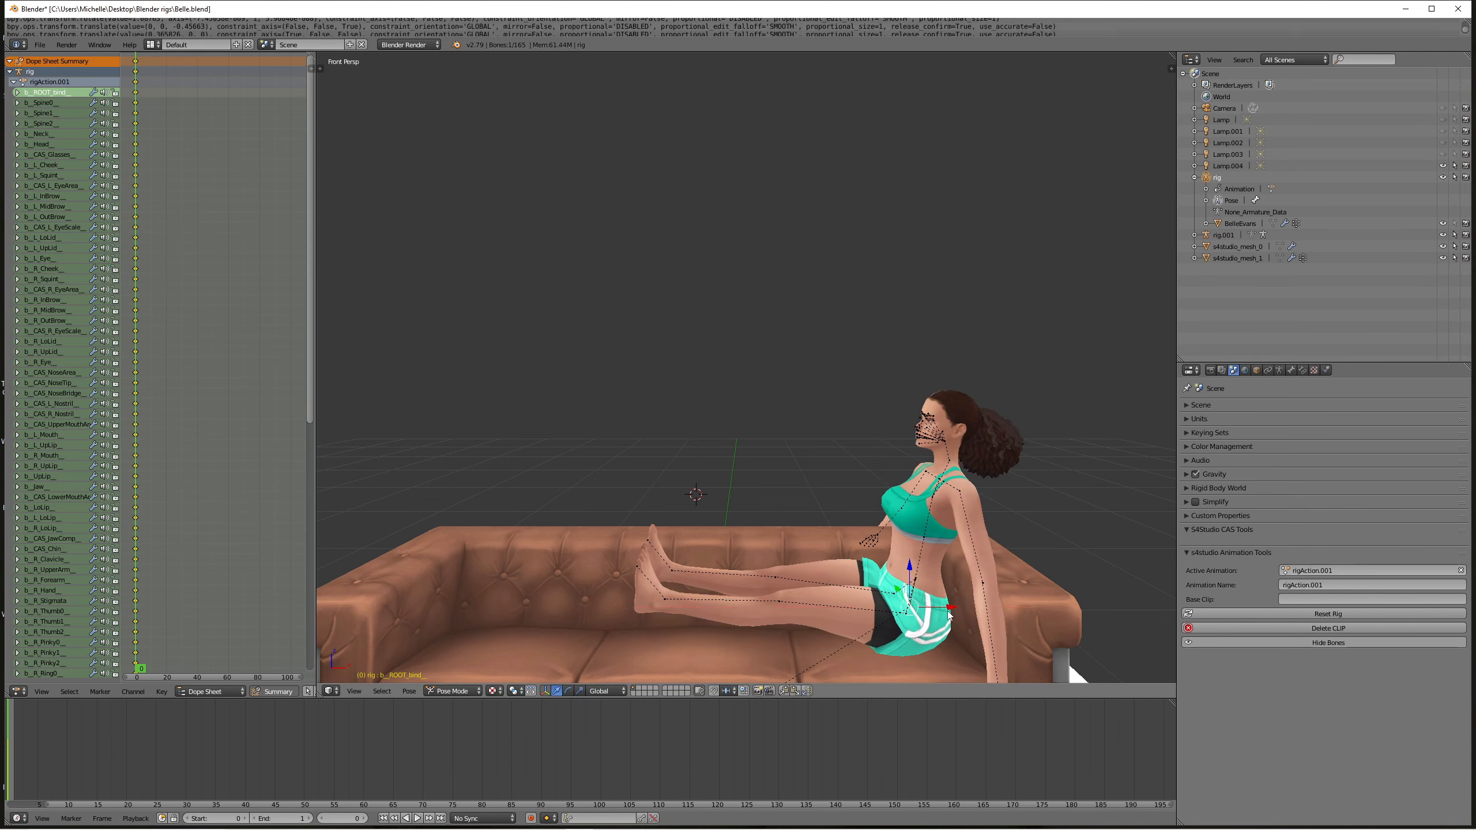
- Rotate the left thigh bone about 11 degrees downward to bring that leg closer to the sofa seat
{"action": "right_click", "coordinate": [893, 613]}
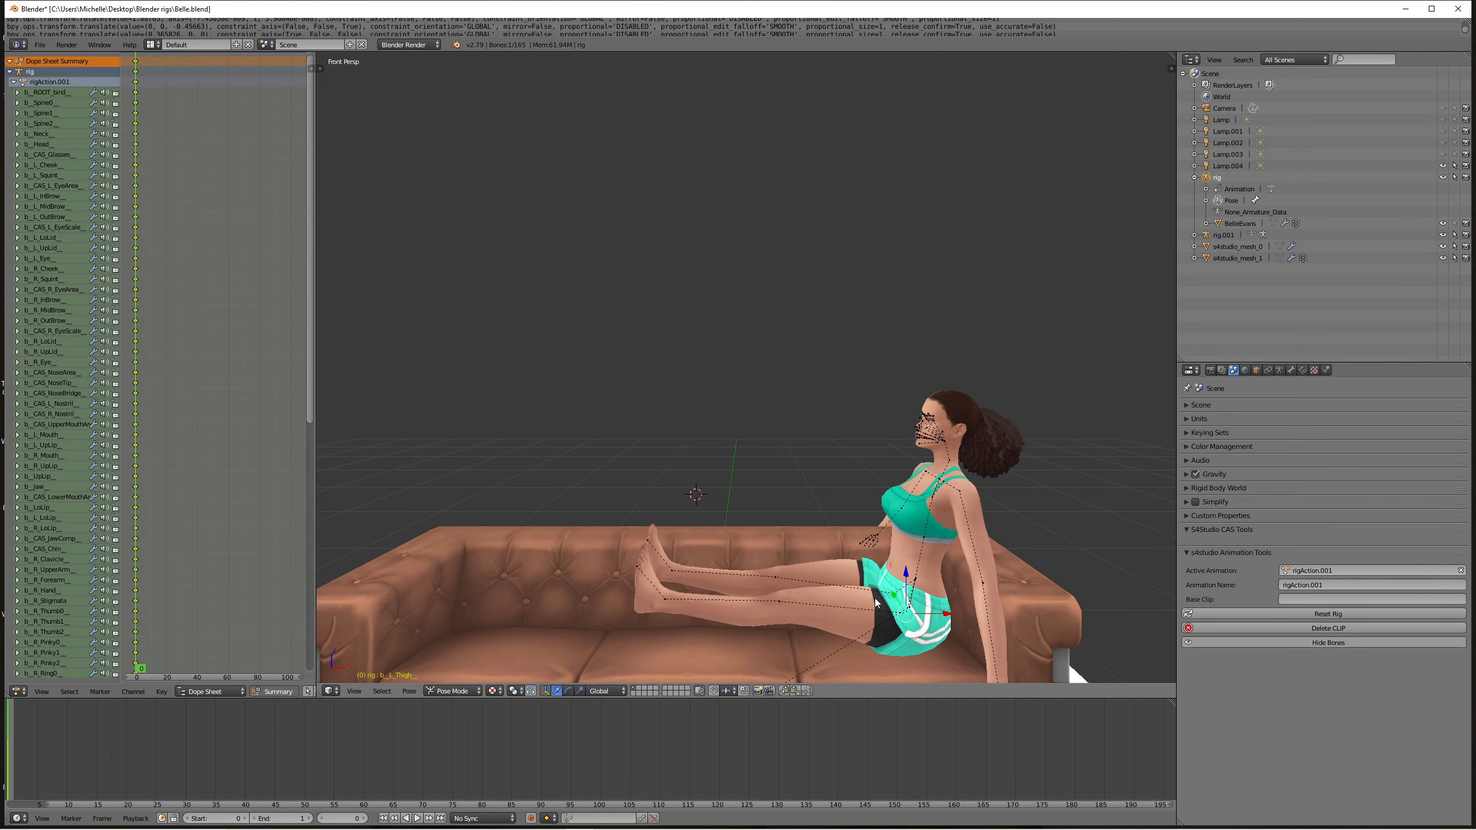
{"action": "key", "text": "r"}
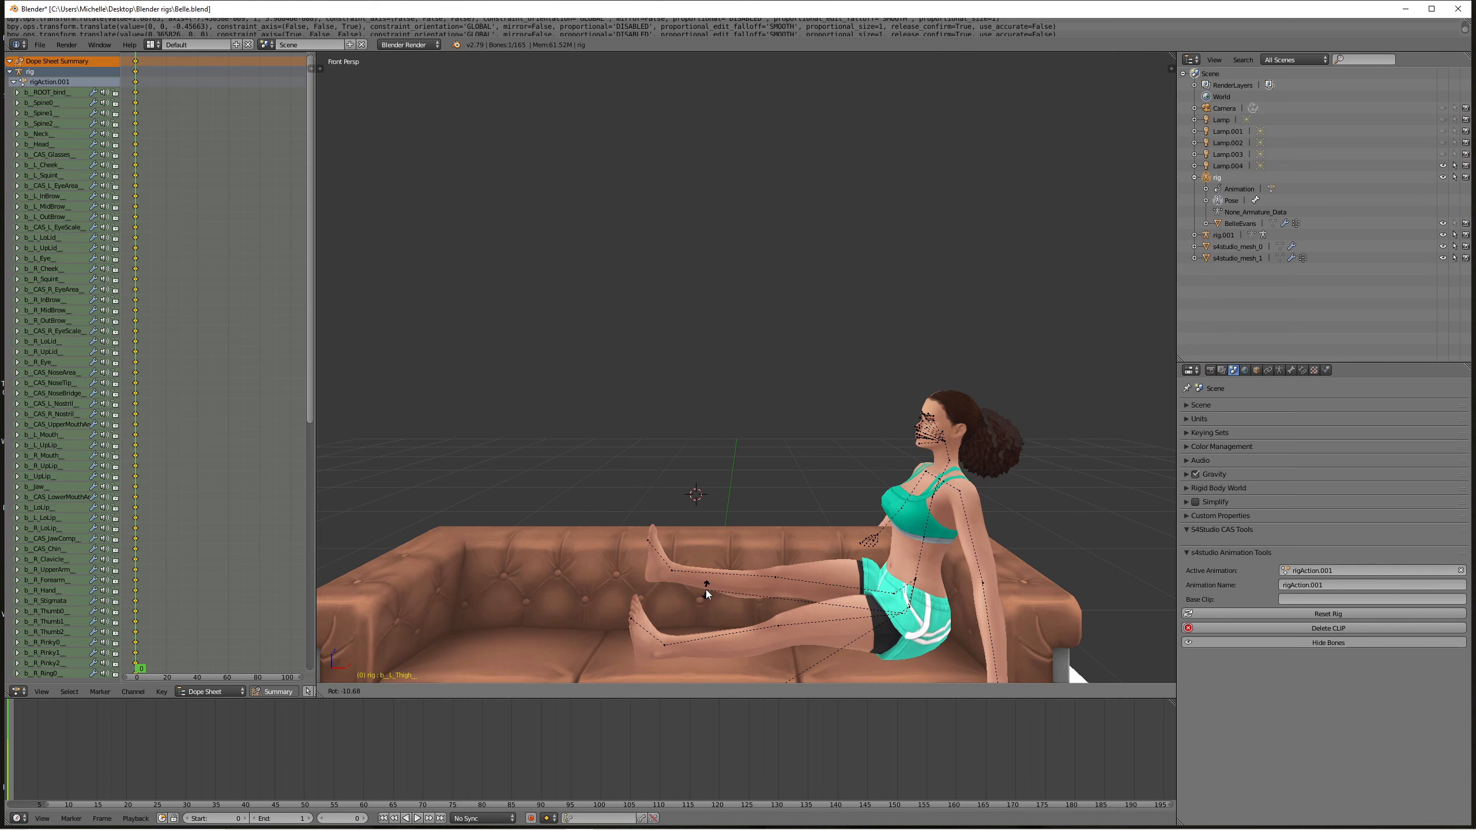
{"action": "left_click", "coordinate": [706, 590]}
- Rotate the right thigh bone about 15 degrees downward in the front view to match the left leg
{"action": "middle_click_drag", "start_coordinate": [793, 589], "coordinate": [981, 583]}
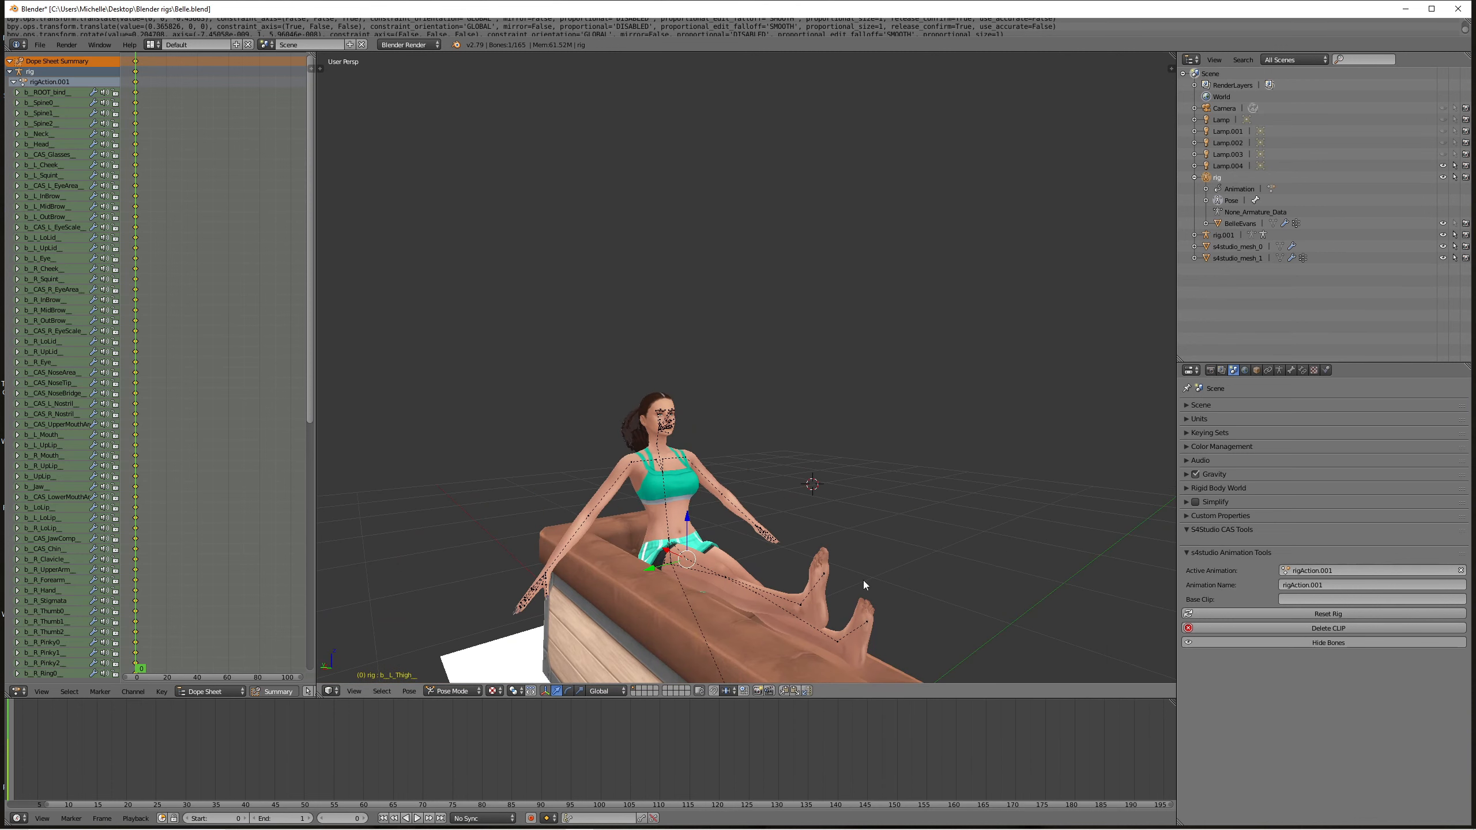
{"action": "middle_click_drag", "start_coordinate": [863, 580], "coordinate": [708, 633]}
{"action": "right_click", "coordinate": [647, 633]}
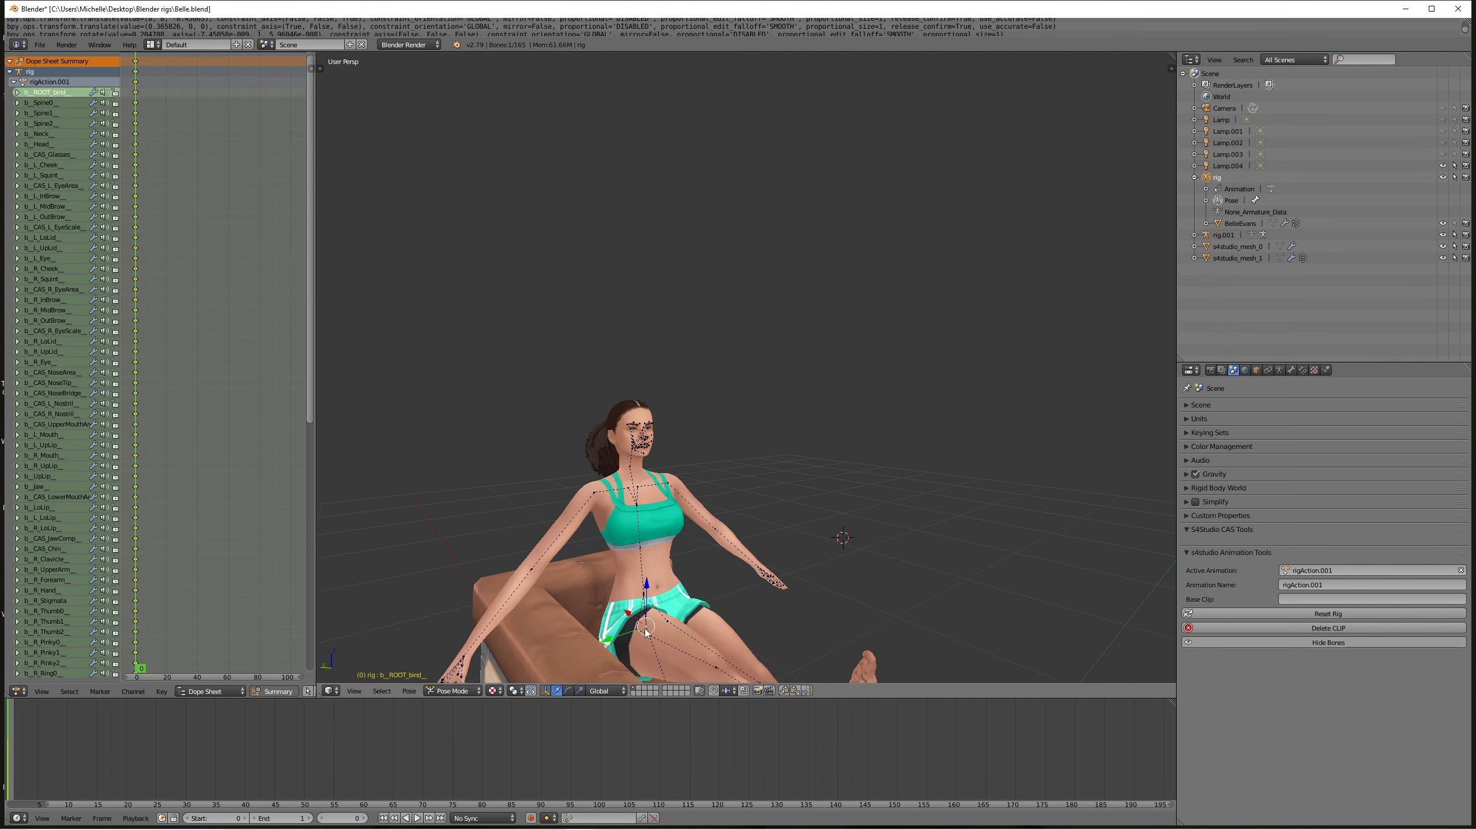
{"action": "right_click", "coordinate": [640, 637]}
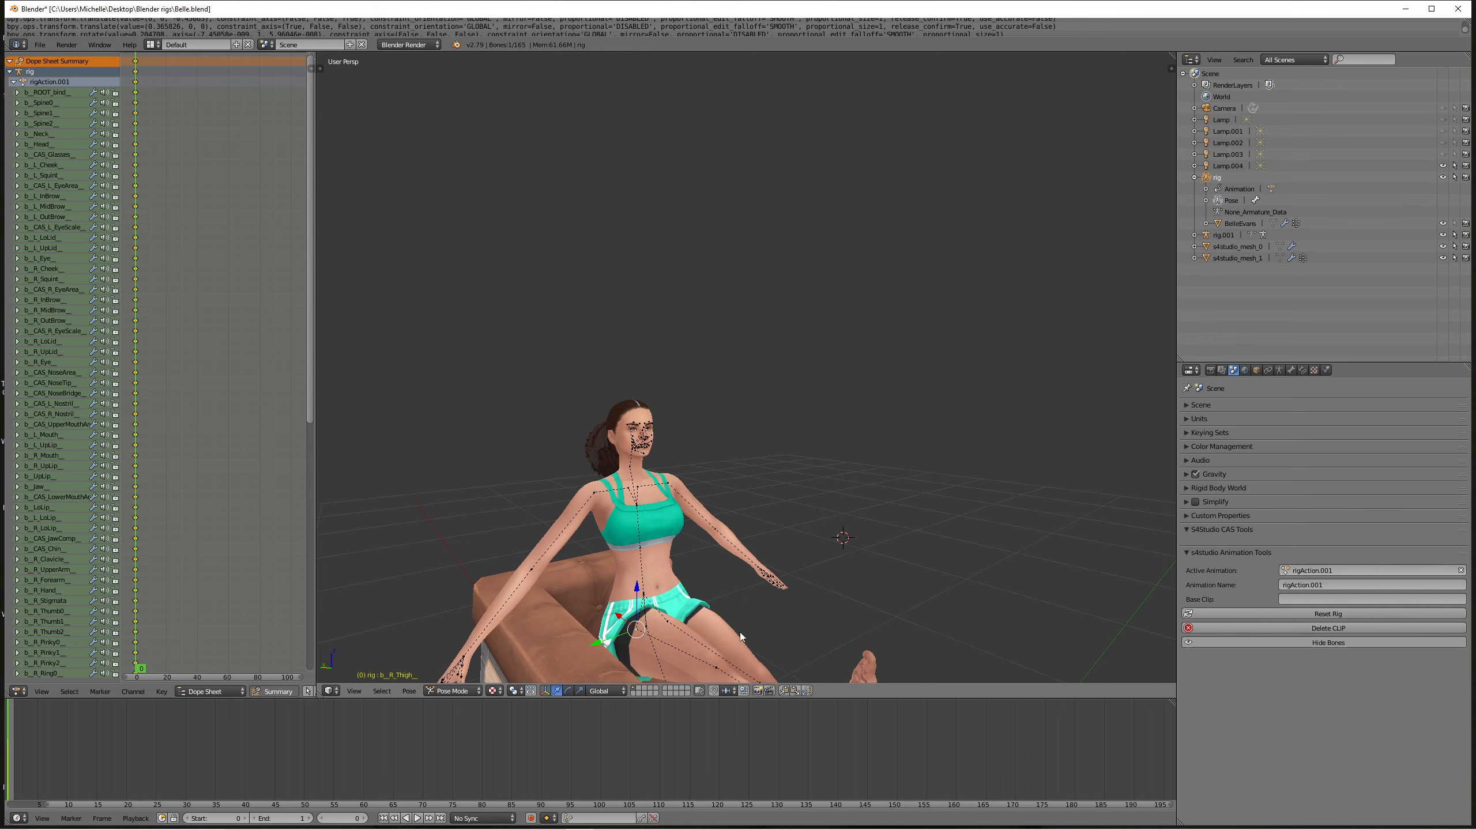
{"action": "key", "text": "KP_7"}
{"action": "key", "text": "KP_1"}
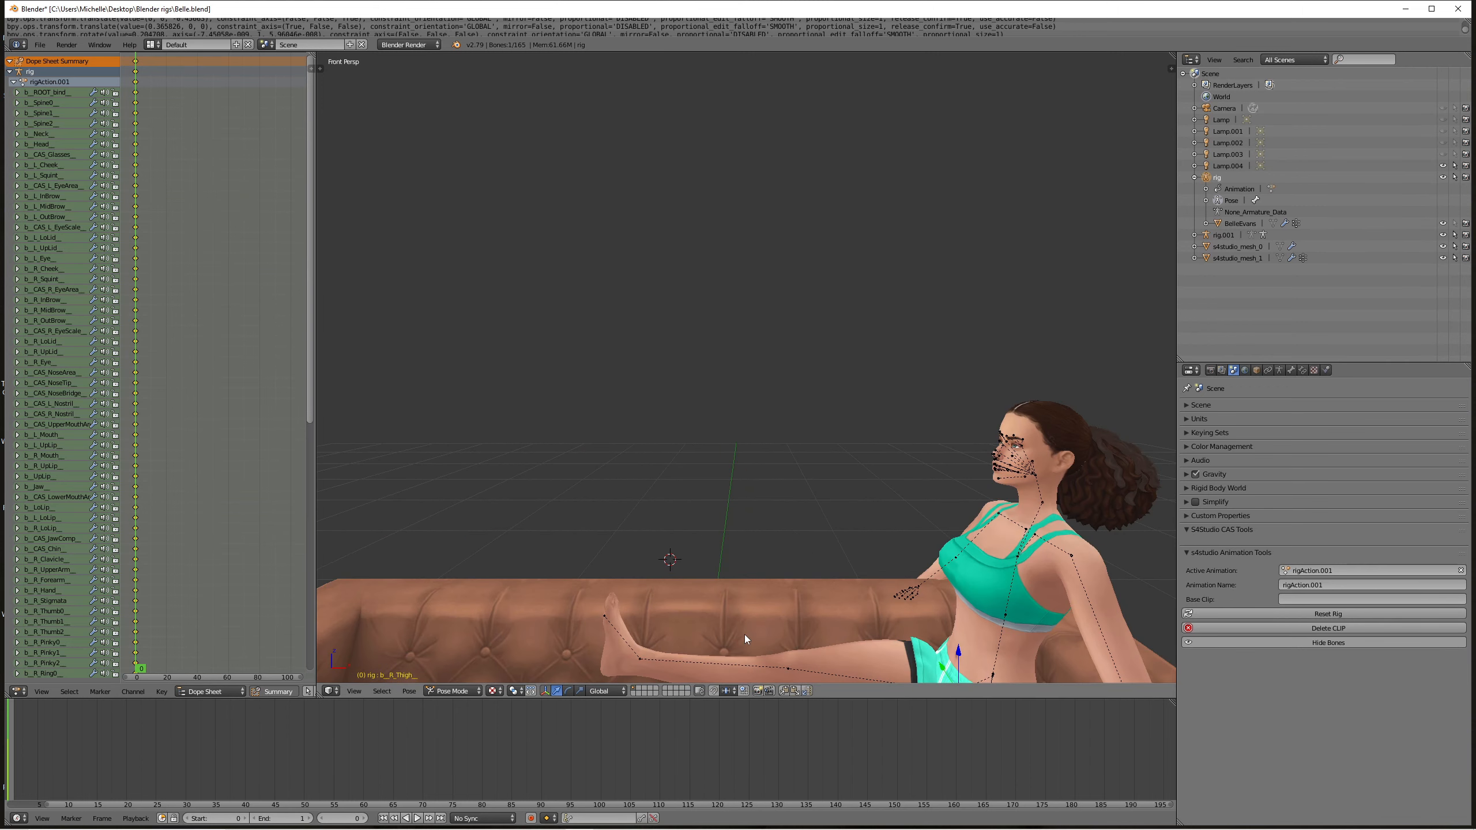
{"action": "scroll", "coordinate": [745, 634], "scroll_direction": "down", "scroll_amount": 2}
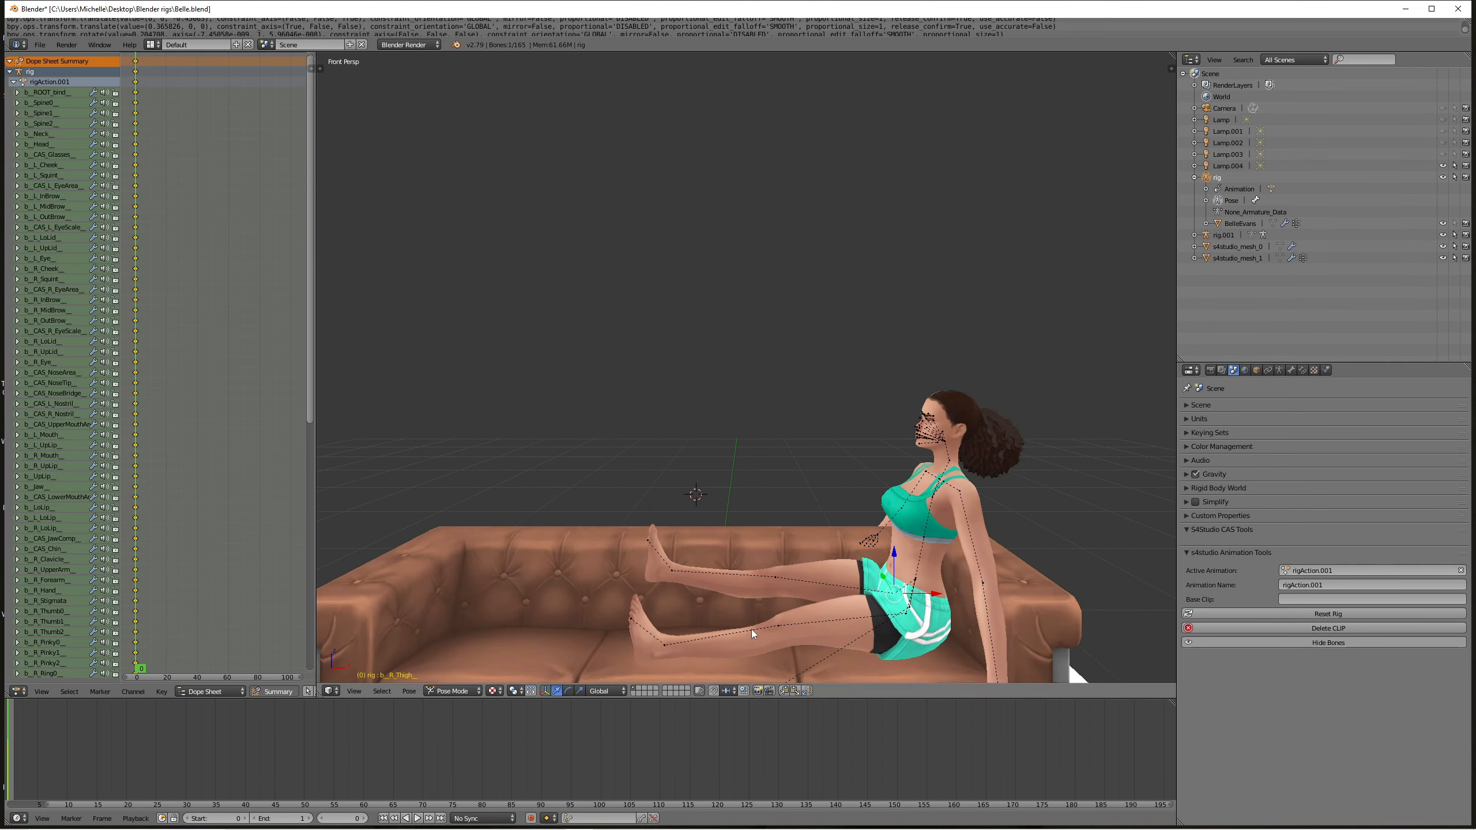
{"action": "key", "text": "r"}
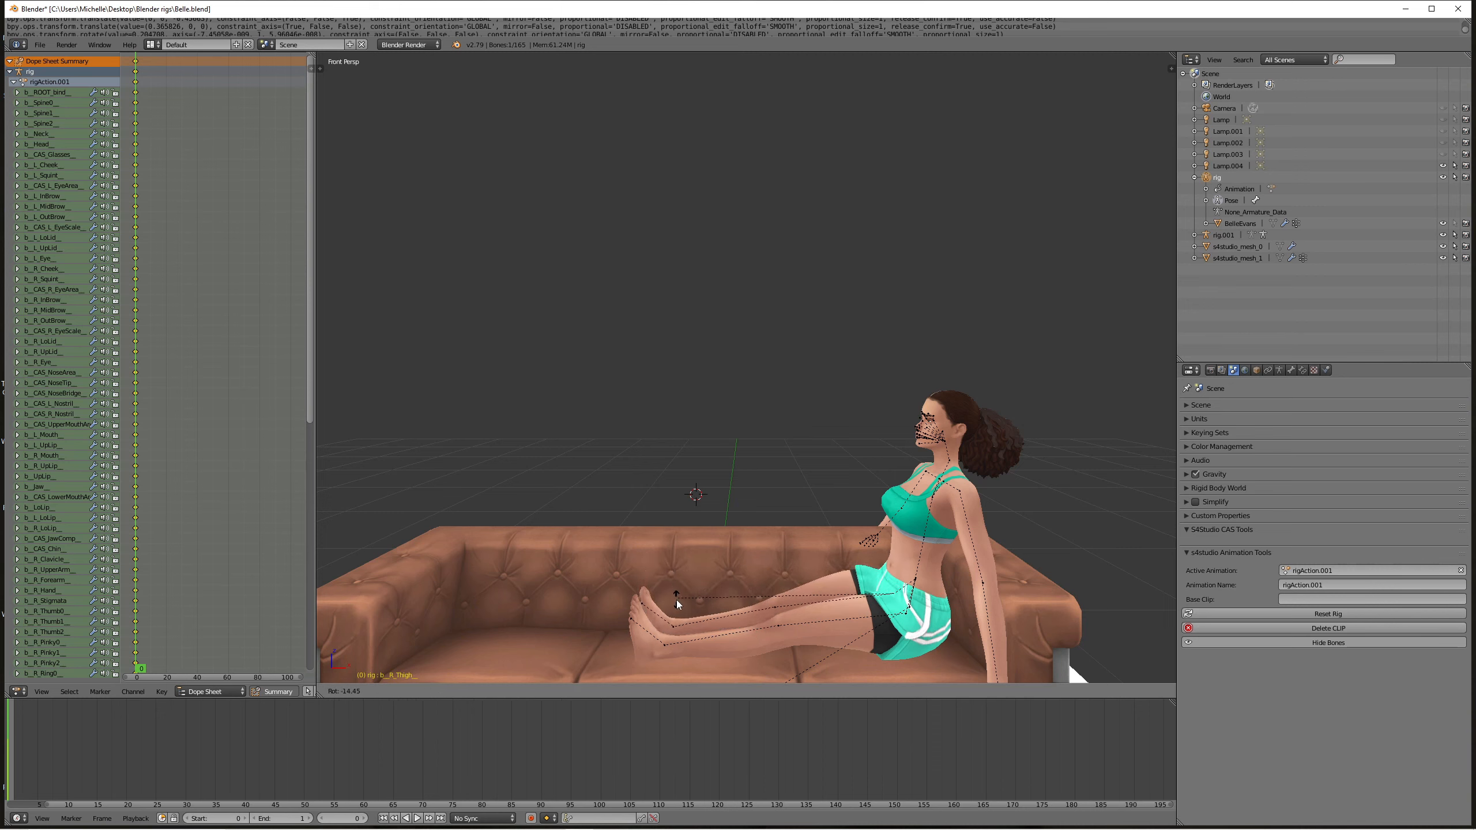
{"action": "left_click", "coordinate": [673, 599]}
- Rotate the right thigh bone about 7 degrees while viewing the figure from its feet
{"action": "middle_click_drag", "start_coordinate": [674, 599], "coordinate": [777, 600]}
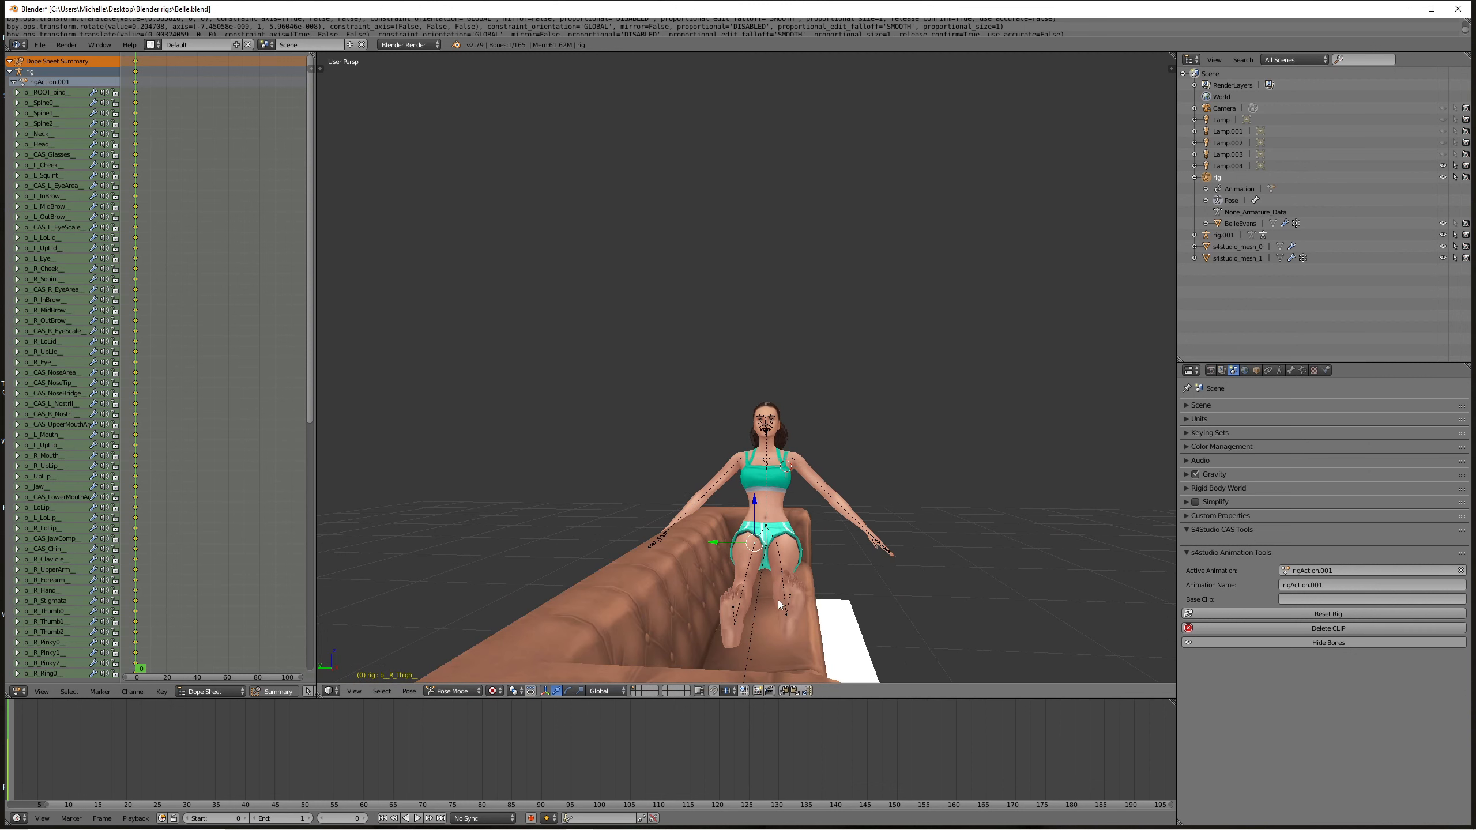
{"action": "key", "text": "r"}
{"action": "right_click", "coordinate": [771, 625]}
{"action": "key", "text": "r"}
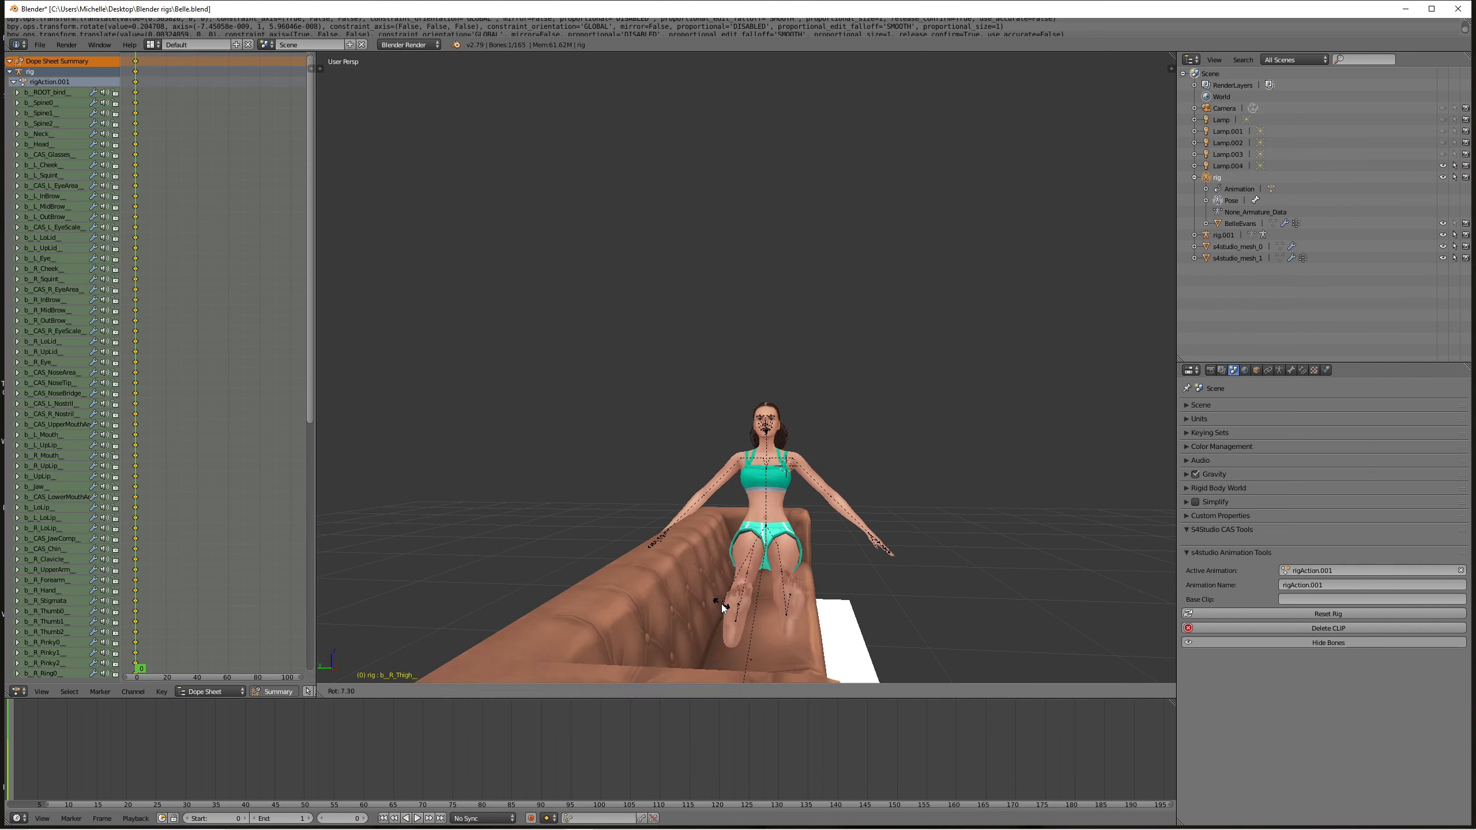
{"action": "left_click", "coordinate": [723, 615]}
{"action": "middle_click_drag", "start_coordinate": [722, 605], "coordinate": [602, 600]}
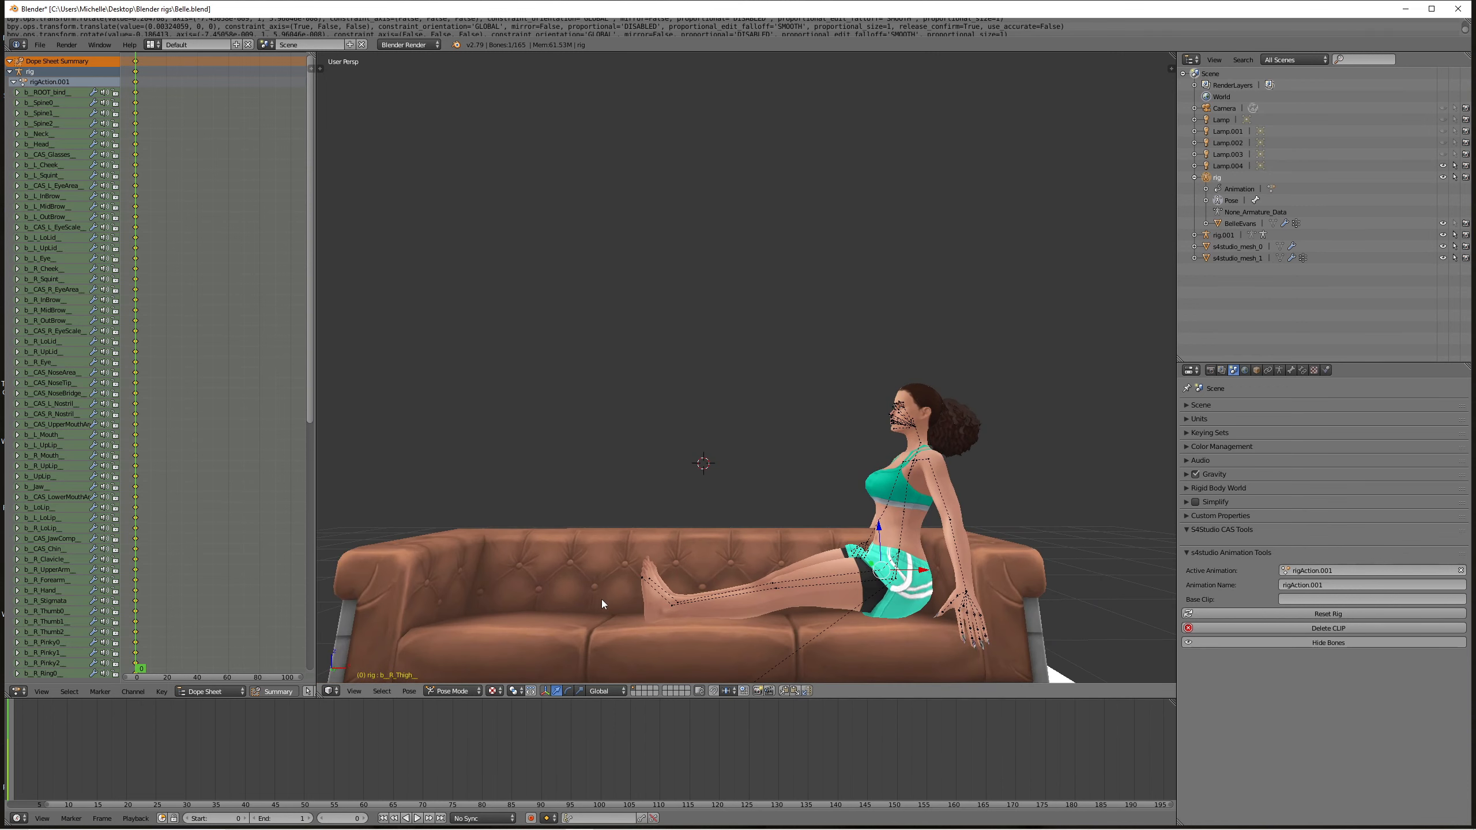
- Move the left foot bone along the seat toward the hips so the left knee bends upward
{"action": "right_click", "coordinate": [671, 607]}
{"action": "key", "text": "g"}
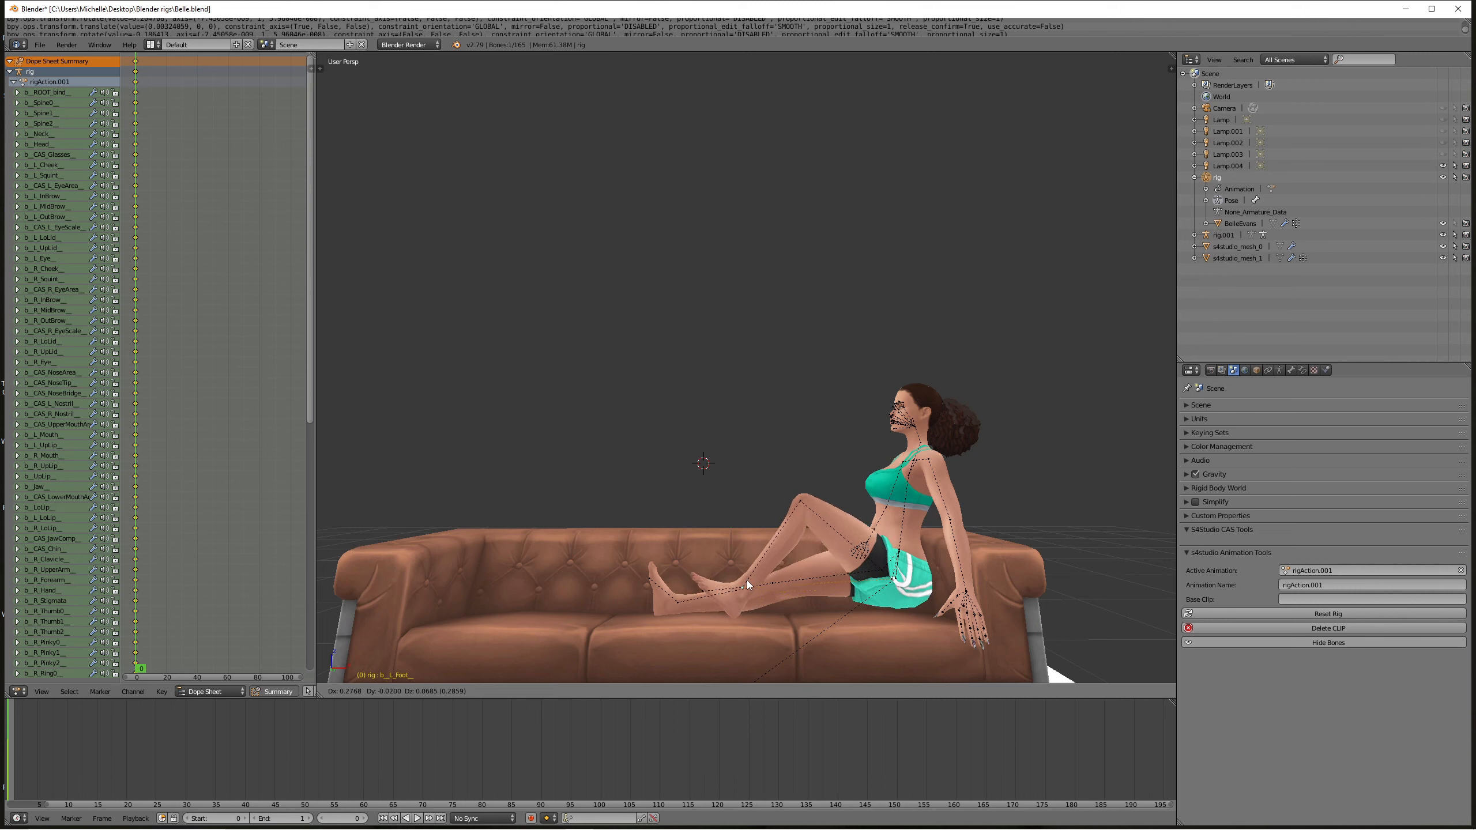
{"action": "key", "text": "Escape"}
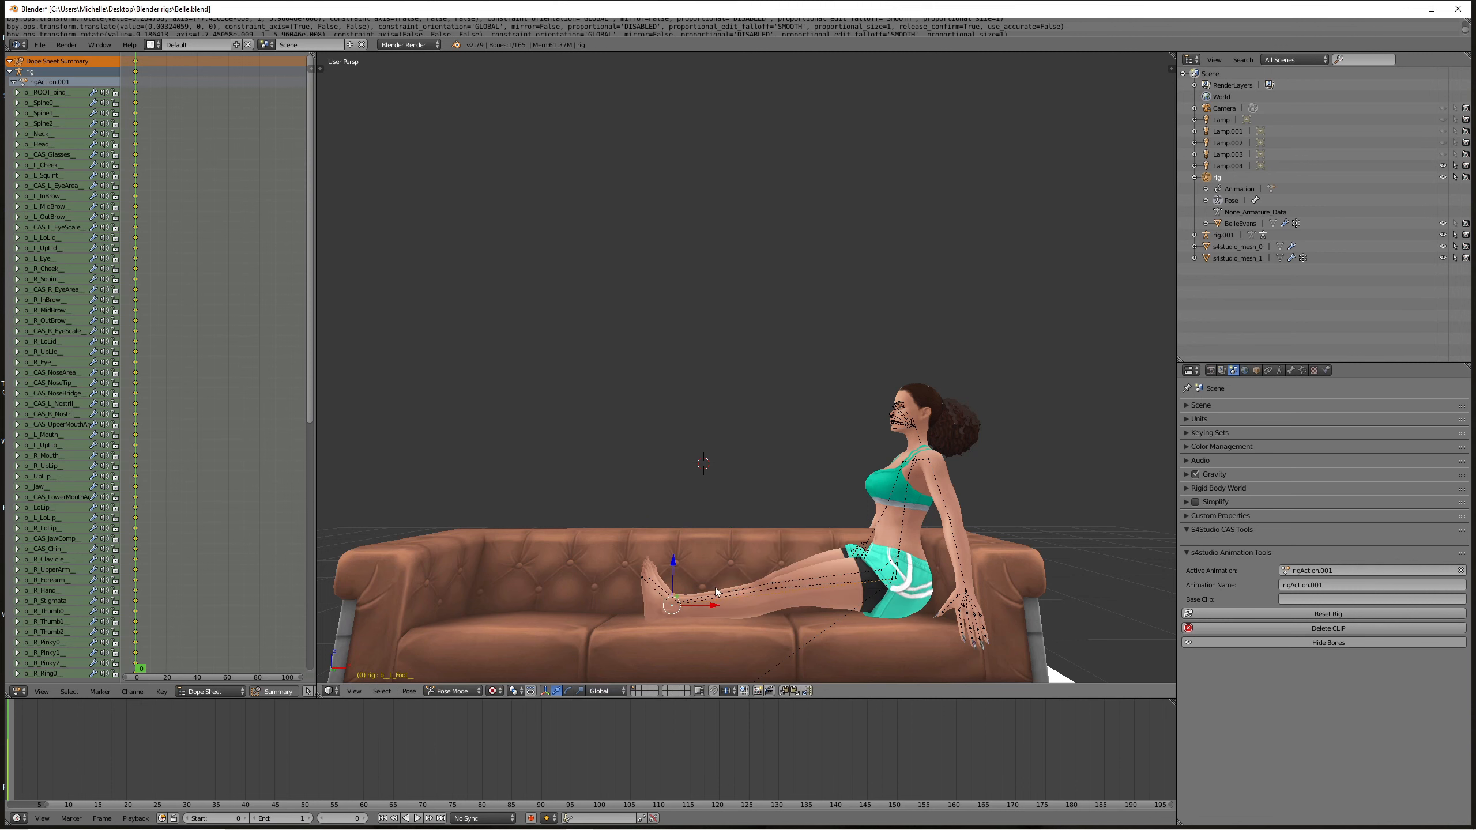
{"action": "key", "text": "g"}
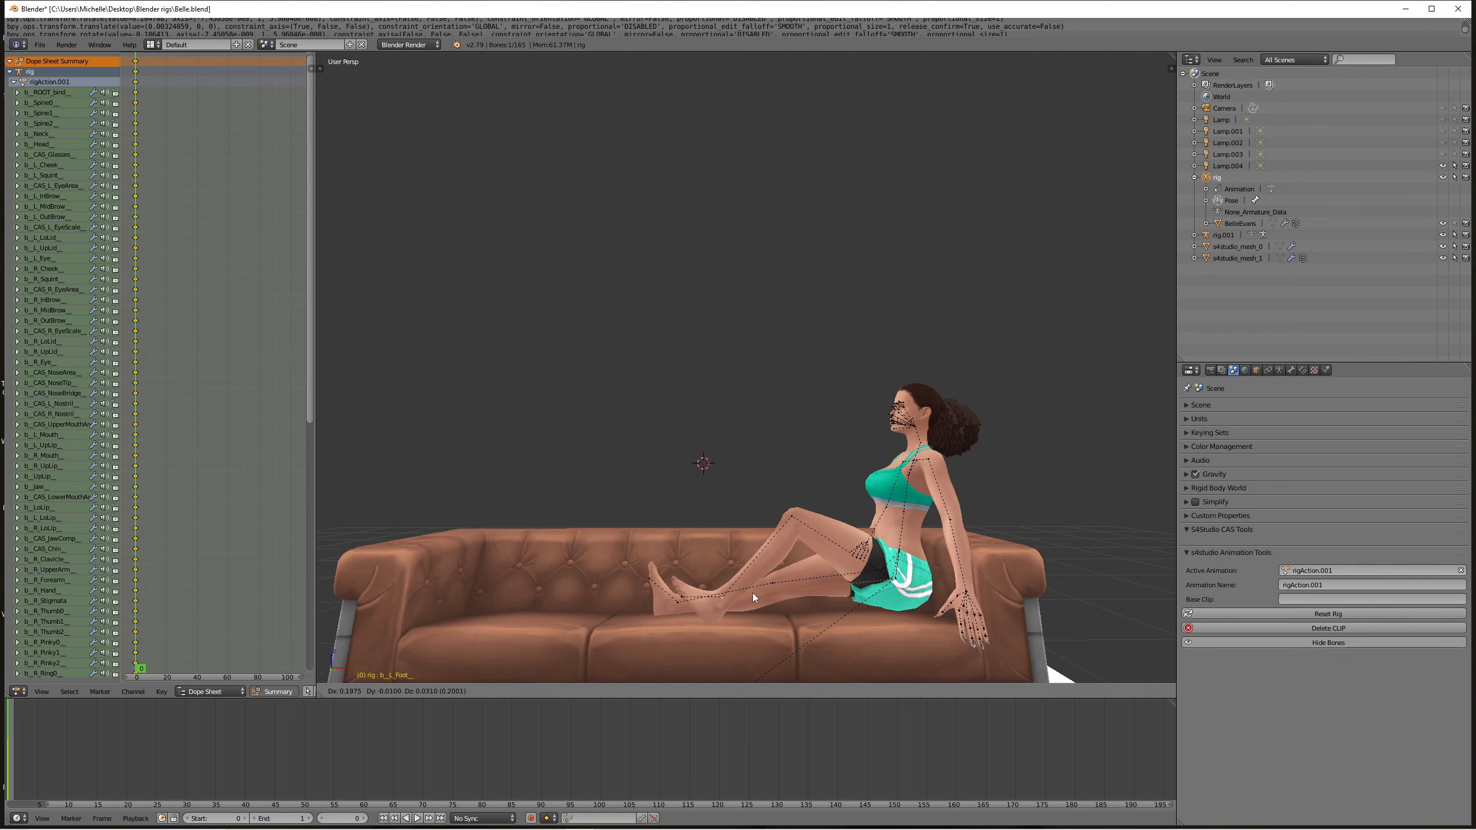
{"action": "key", "text": "Escape"}
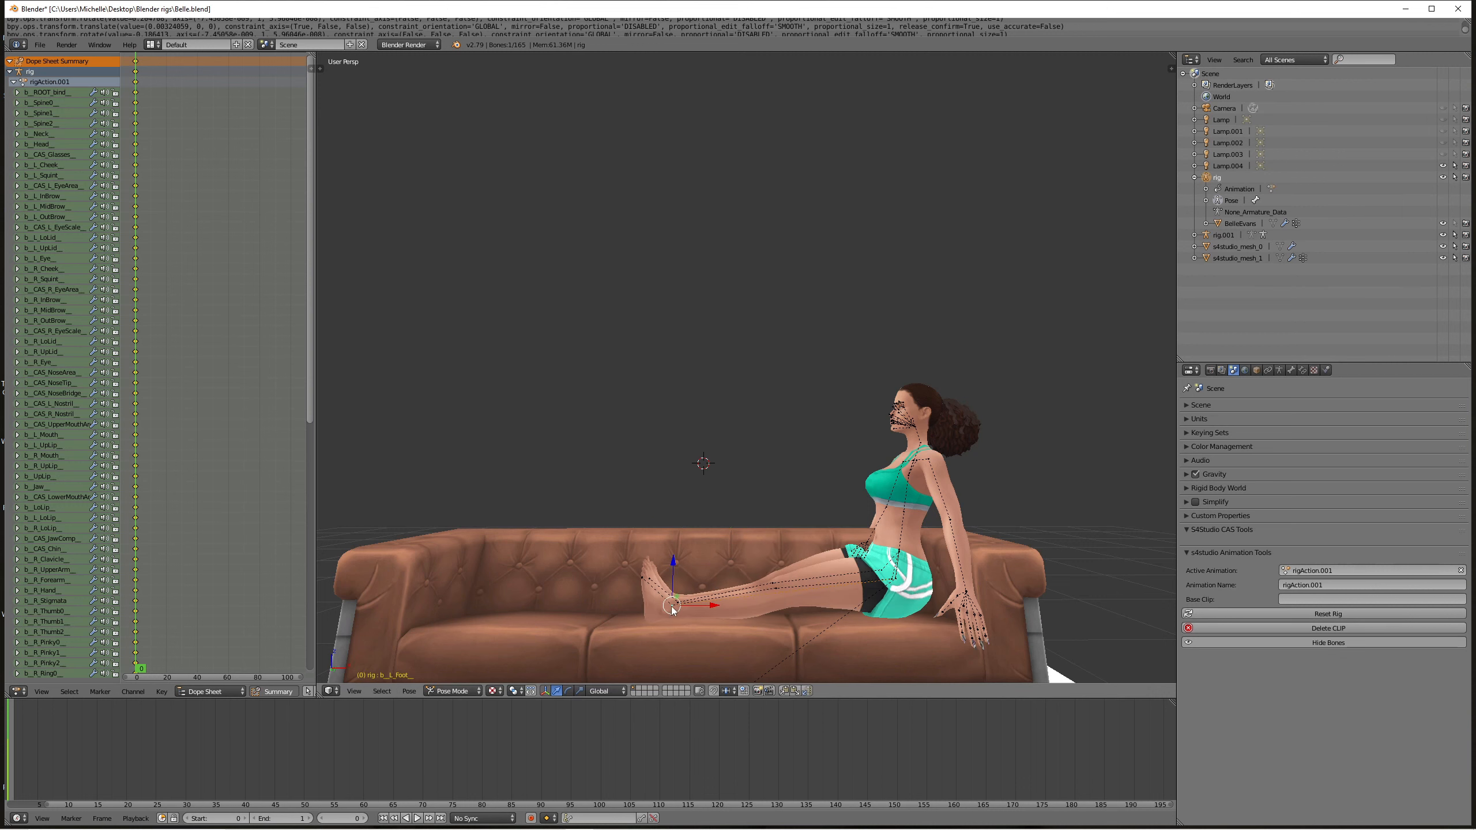
{"action": "key", "text": "g"}
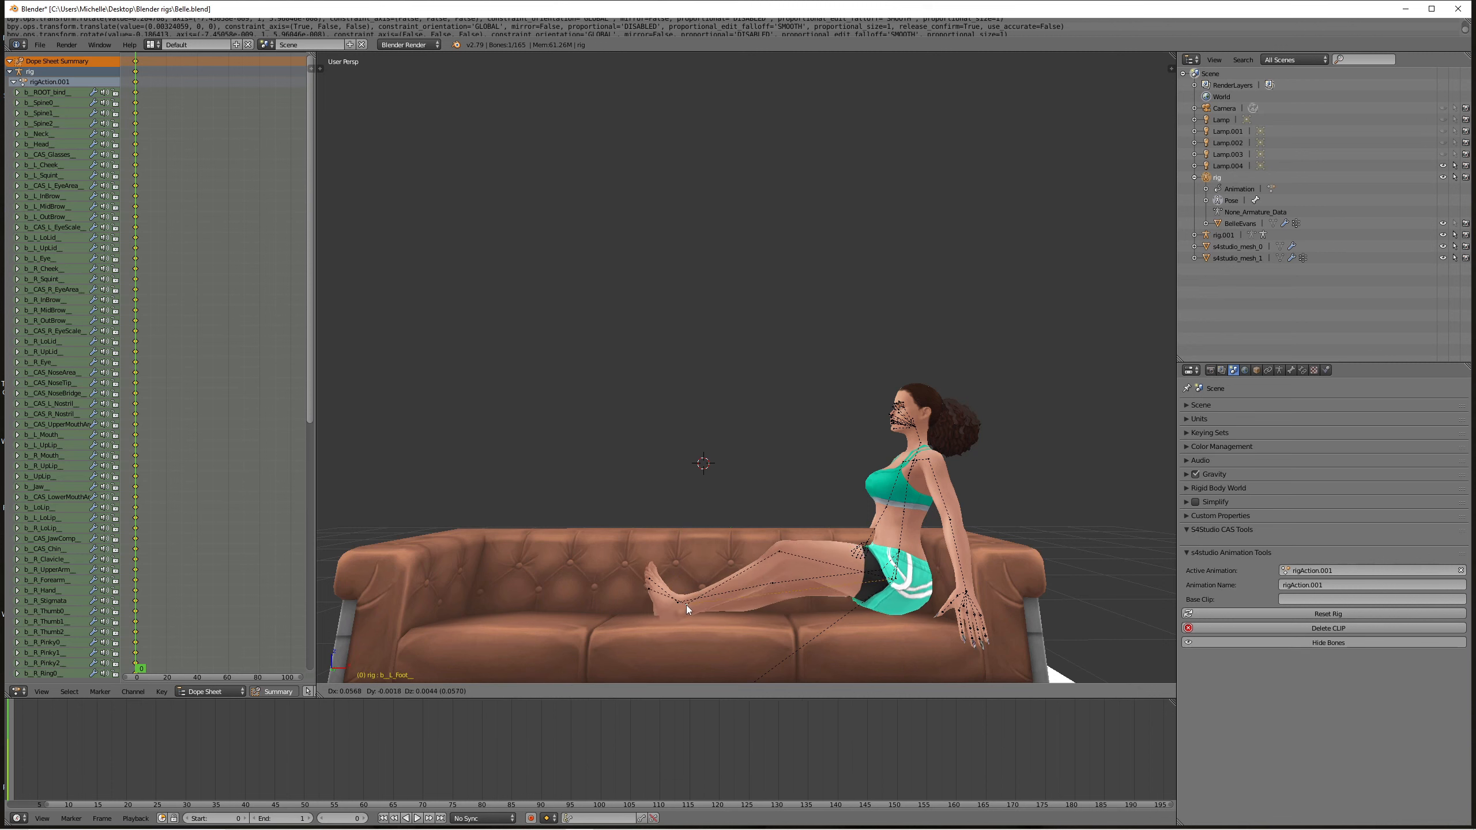
{"action": "left_click", "coordinate": [735, 592]}
- Raise the right foot bone by about 0.04 to bend the right knee slightly
{"action": "middle_click_drag", "start_coordinate": [736, 592], "coordinate": [805, 600]}
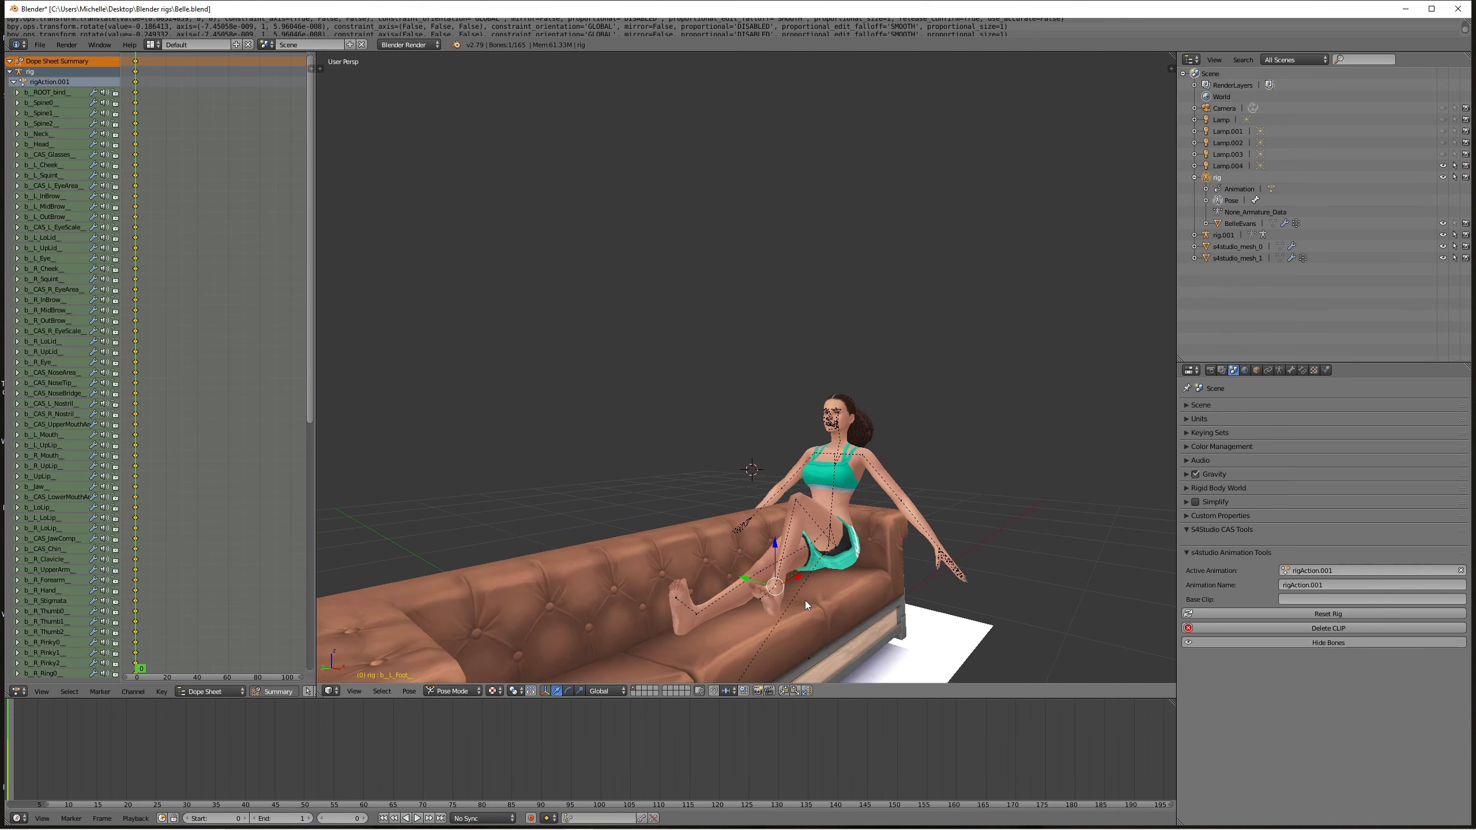
{"action": "right_click", "coordinate": [702, 609]}
{"action": "middle_click_drag", "start_coordinate": [702, 609], "coordinate": [653, 602]}
{"action": "key", "text": "g"}
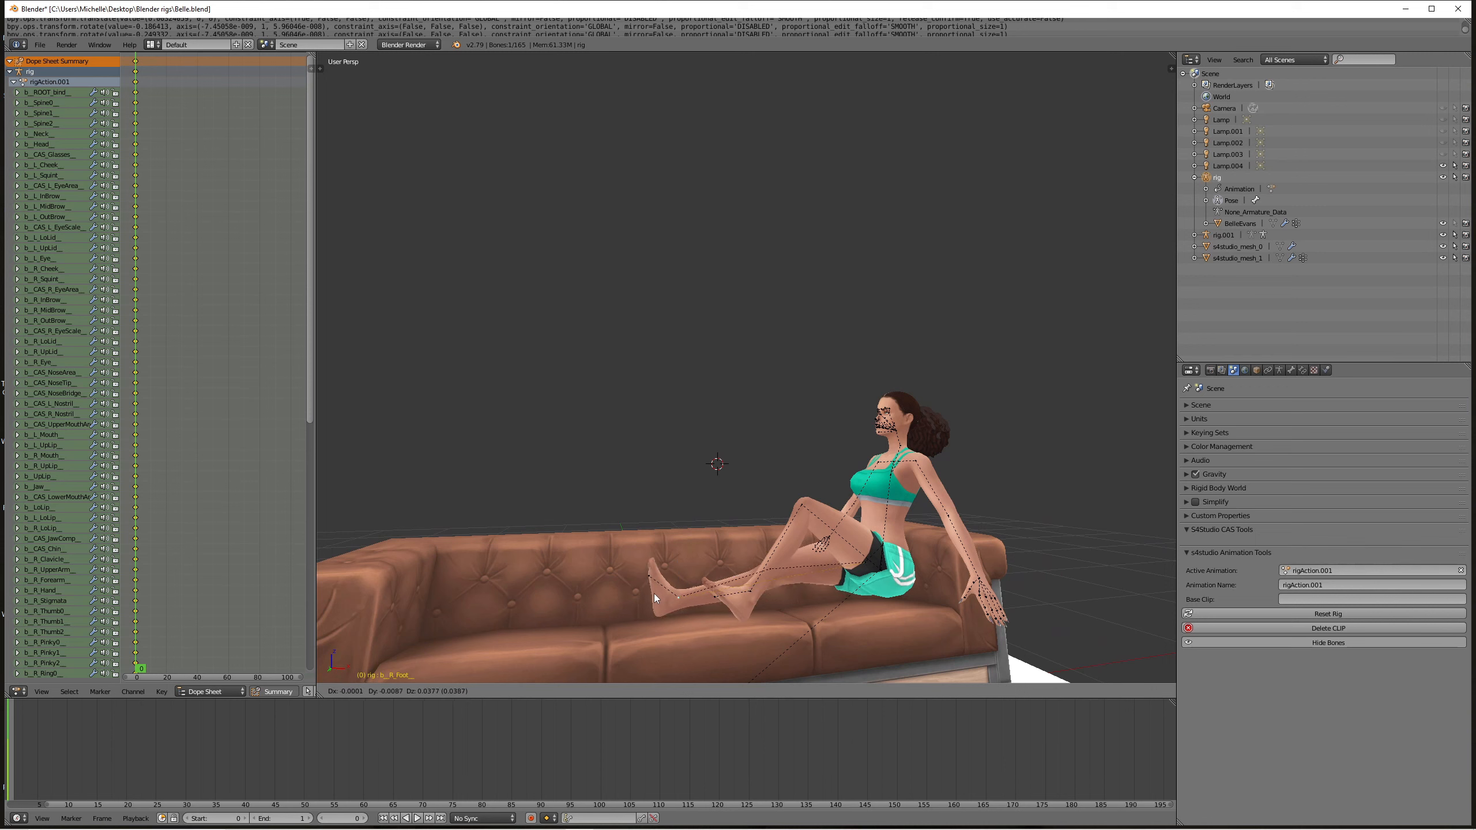
{"action": "left_click", "coordinate": [658, 596]}
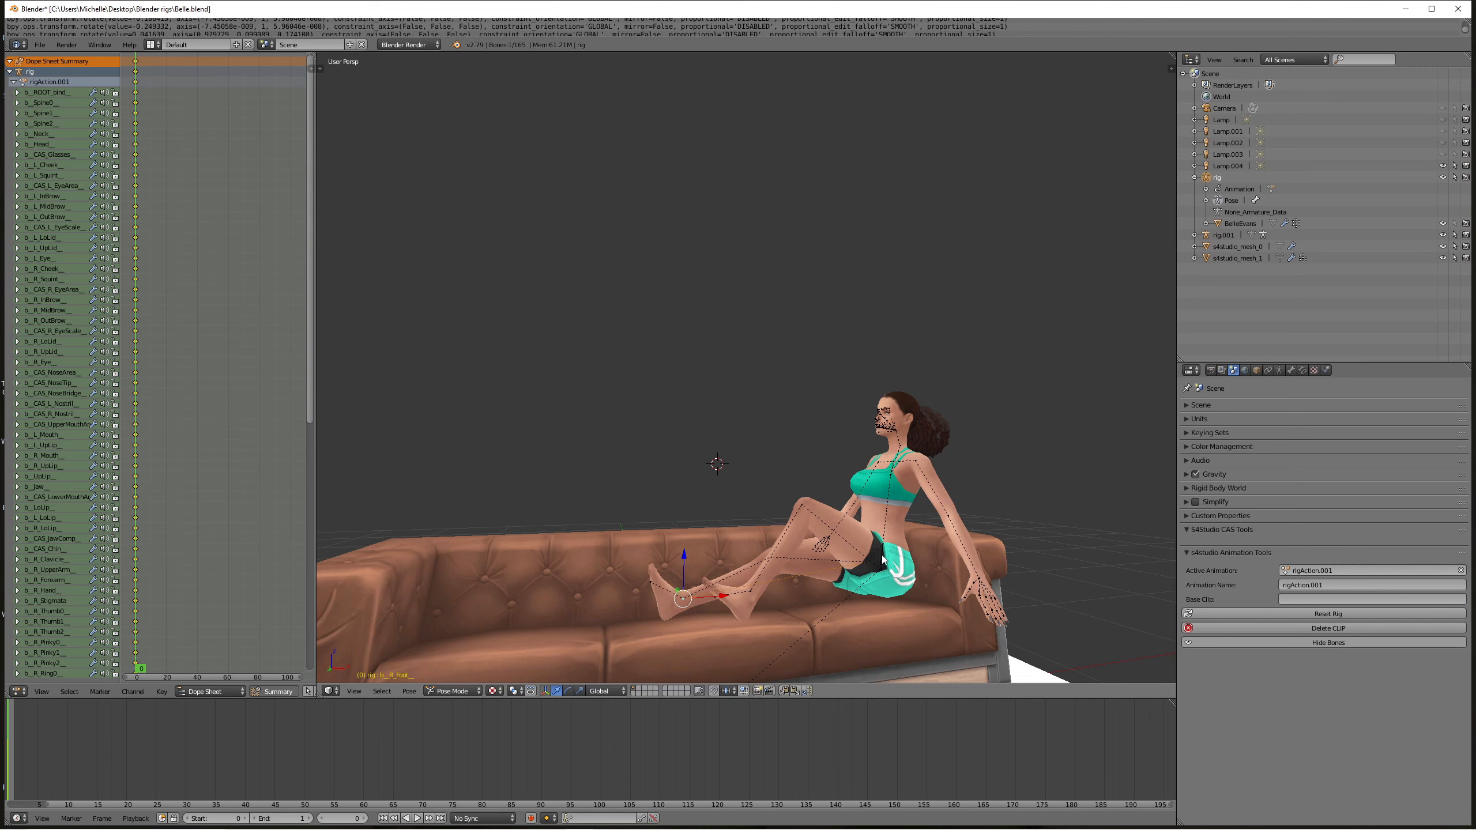
- Lower the root bone onto the sofa seat and tilt the body slightly backward
{"action": "middle_click_drag", "start_coordinate": [882, 559], "coordinate": [848, 560]}
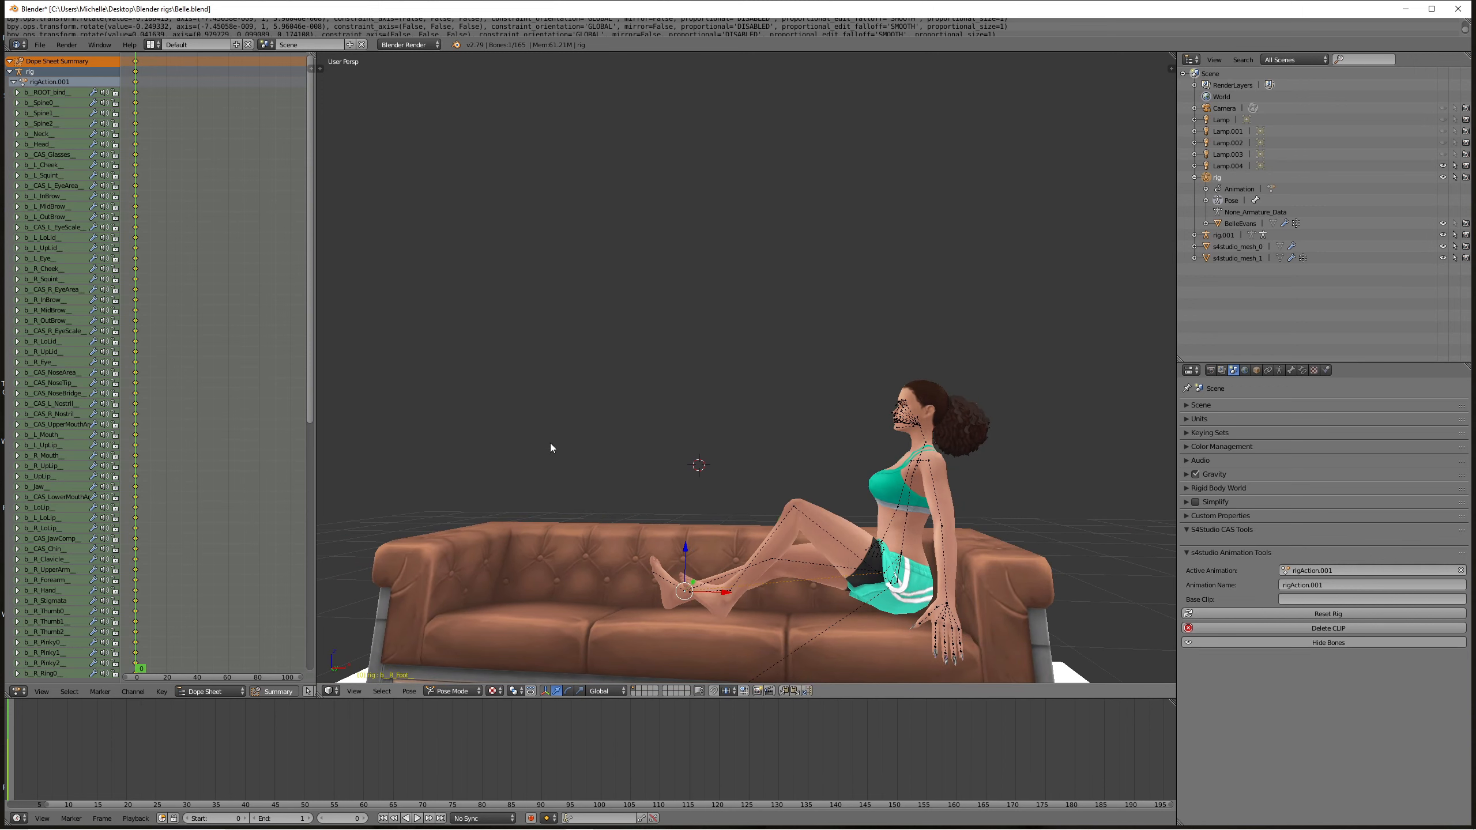
{"action": "left_click", "coordinate": [55, 93]}
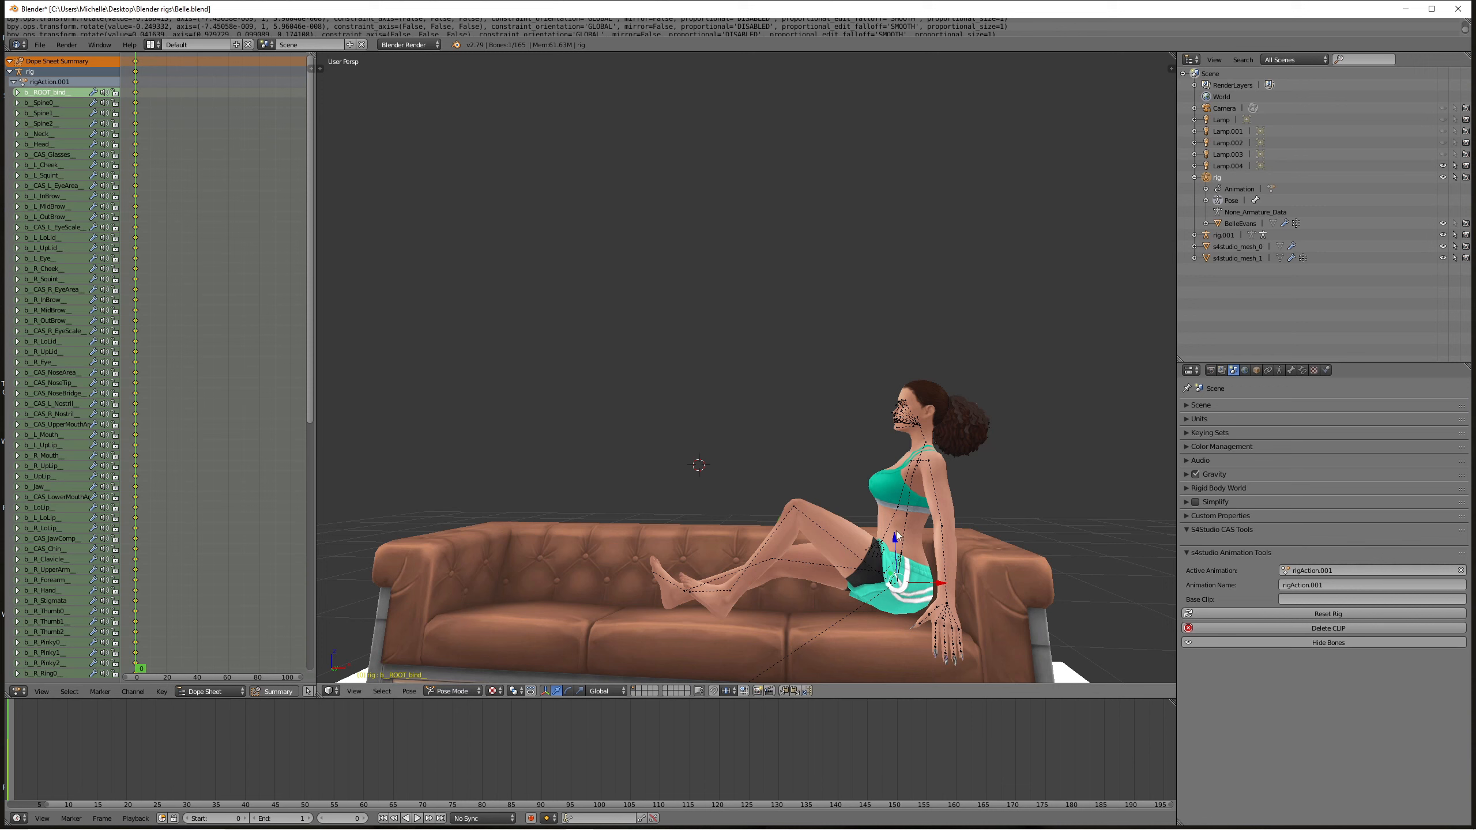
{"action": "key", "text": "g"}
{"action": "left_click", "coordinate": [933, 511]}
{"action": "key", "text": "g"}
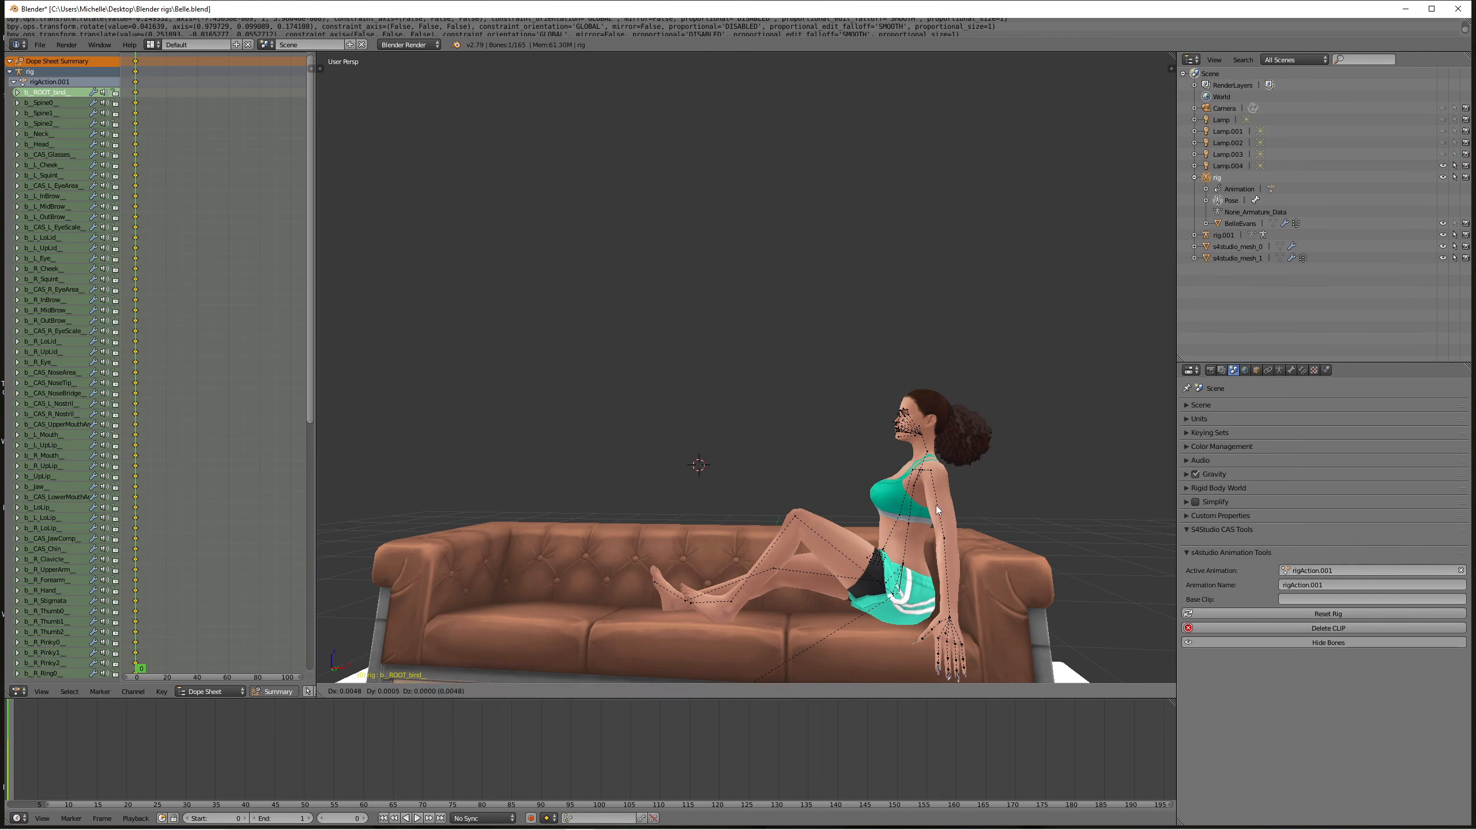
{"action": "key", "text": "r"}
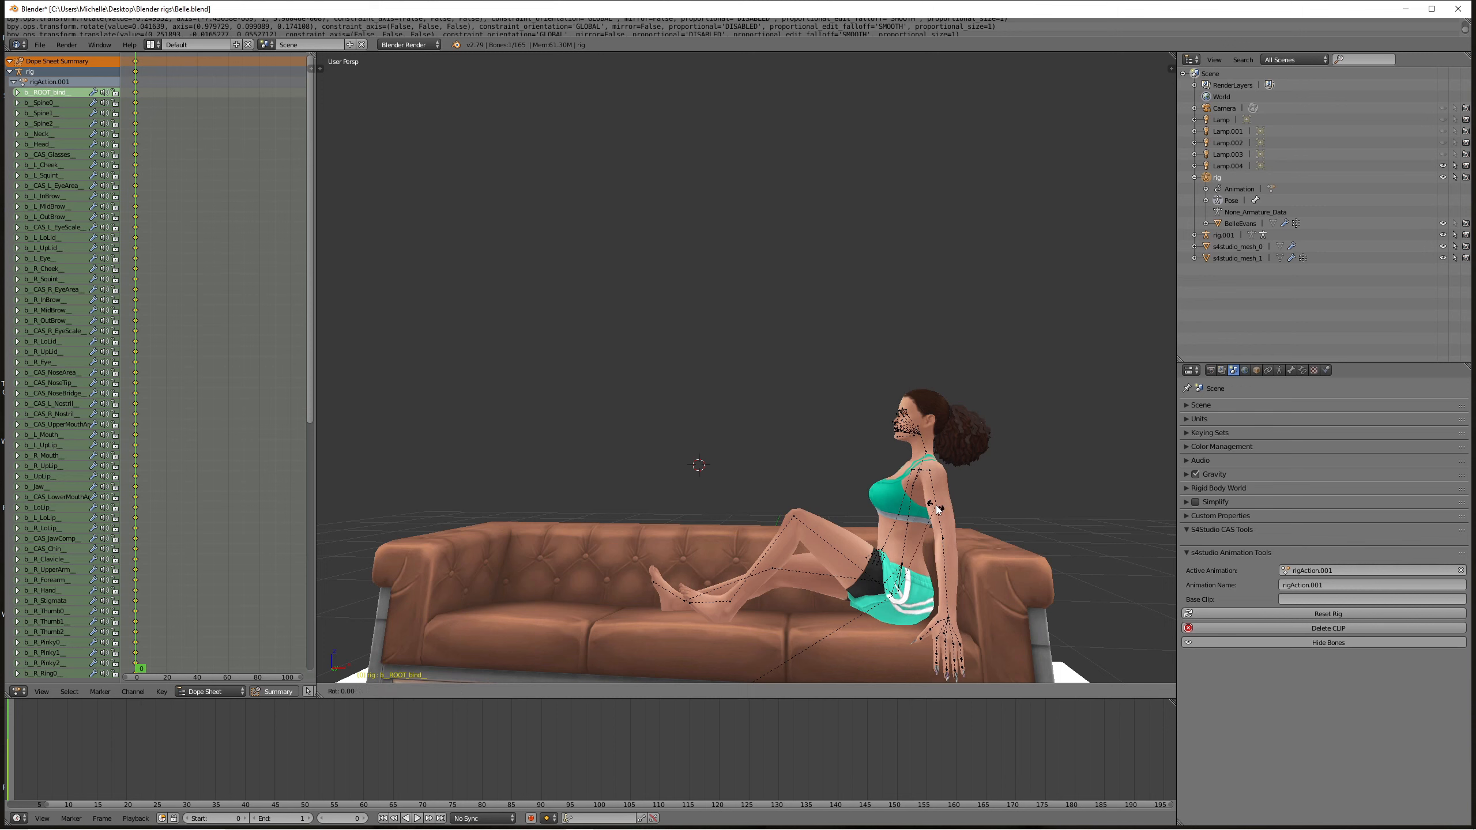
{"action": "left_click", "coordinate": [942, 510]}
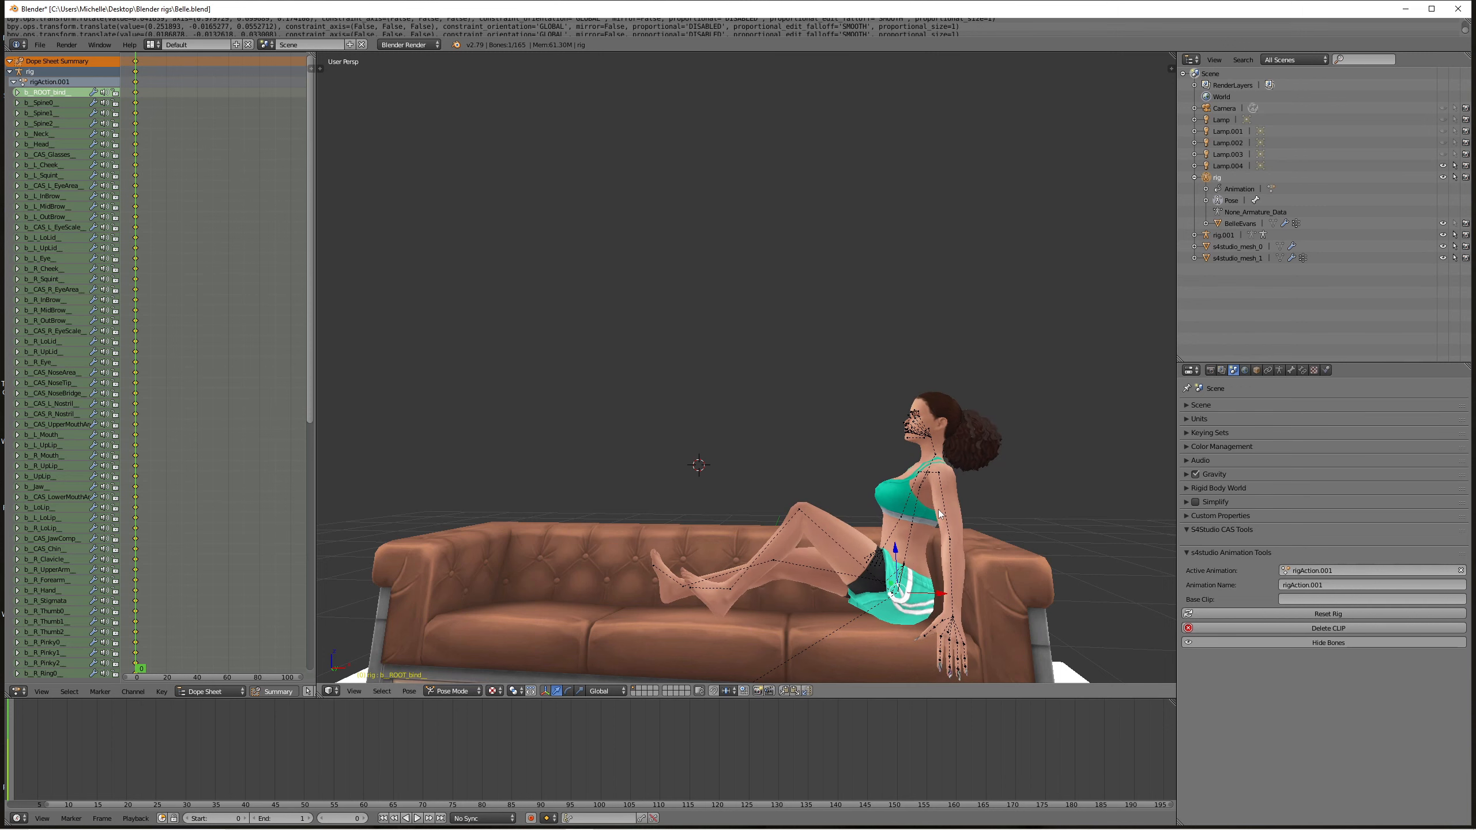
{"action": "left_click_drag", "start_coordinate": [897, 552], "coordinate": [896, 558]}
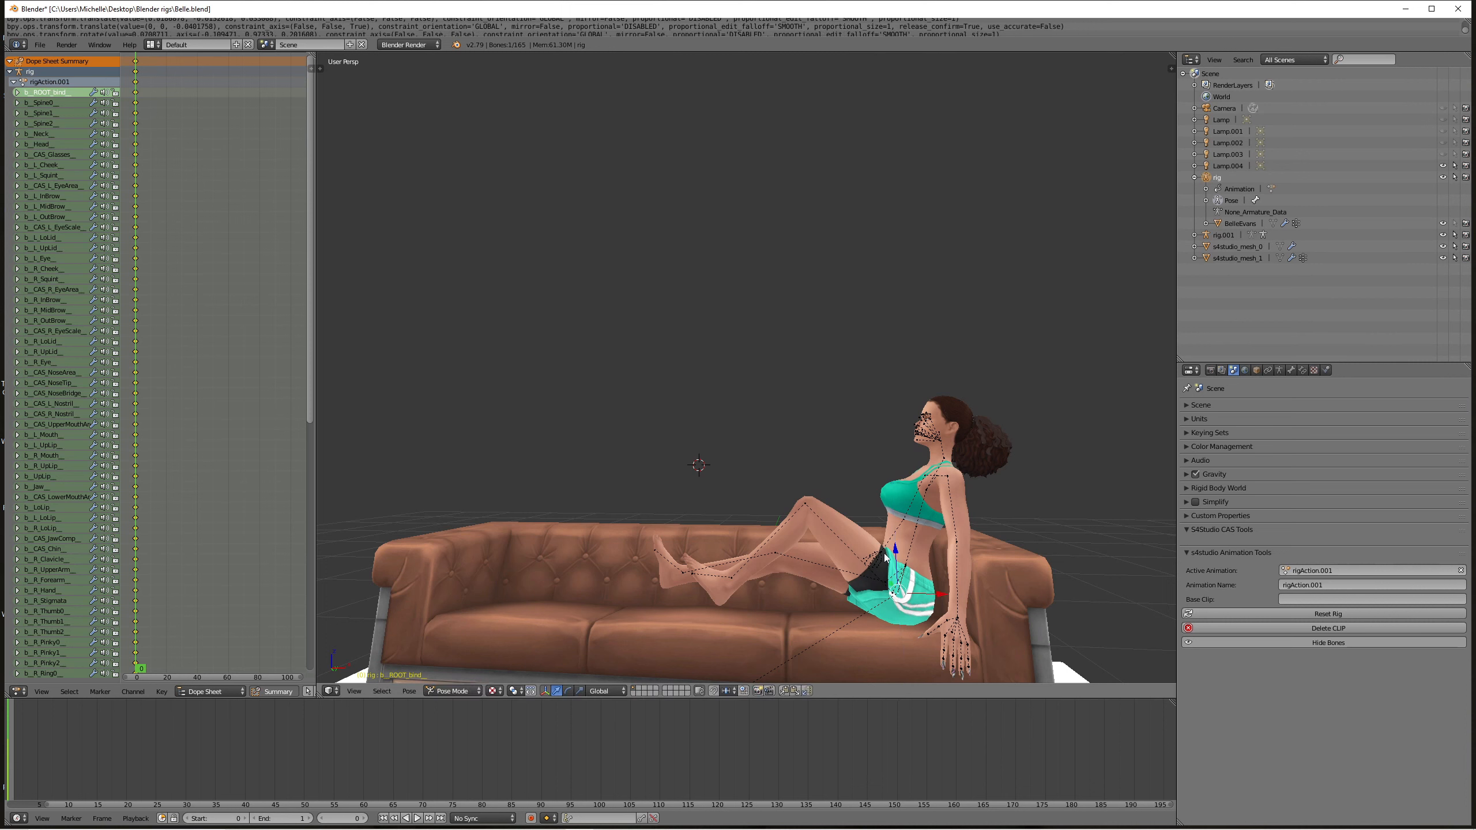
- Adjust the heights of the left and right foot bones to bring both feet closer to the sofa seat
{"action": "right_click", "coordinate": [732, 578]}
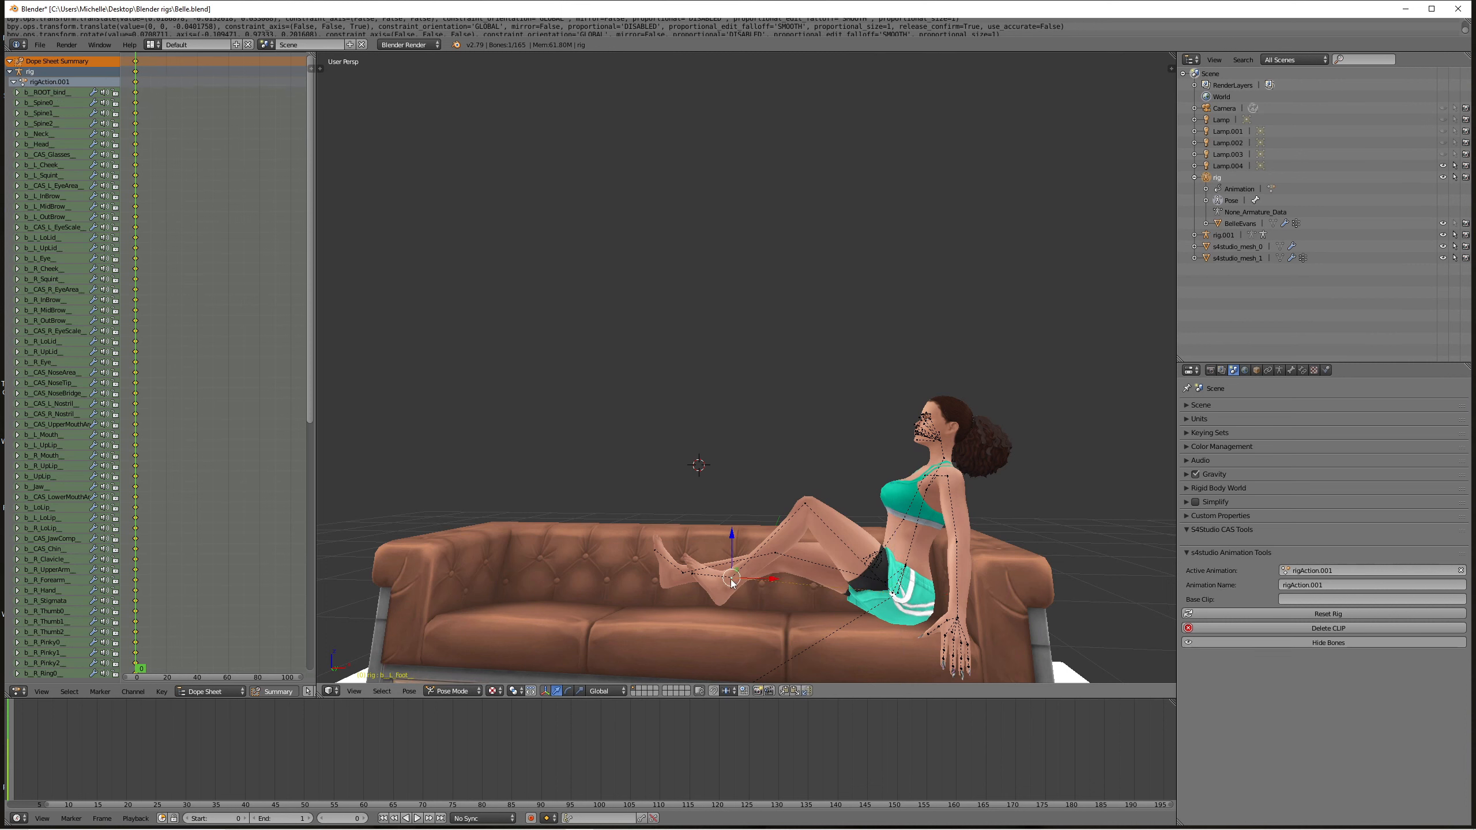
{"action": "left_click_drag", "start_coordinate": [732, 582], "coordinate": [692, 555]}
{"action": "right_click", "coordinate": [687, 575]}
{"action": "middle_click_drag", "start_coordinate": [700, 558], "coordinate": [825, 563]}
- Move the left foot bone down onto the seat and tilt the foot with a trackball rotation
{"action": "right_click", "coordinate": [792, 576]}
{"action": "left_click_drag", "start_coordinate": [795, 581], "coordinate": [795, 581]}
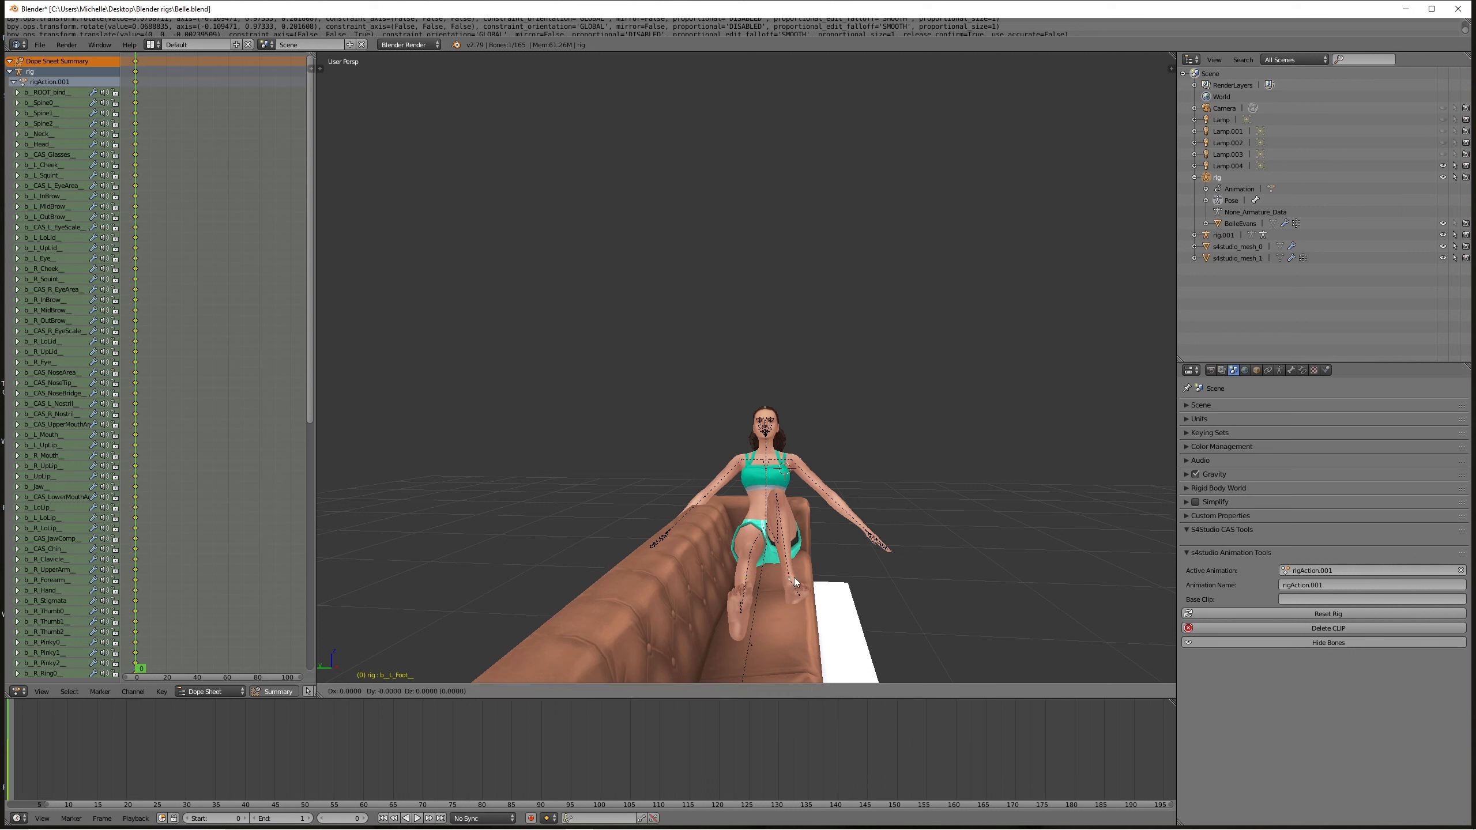
{"action": "key", "text": "r"}
{"action": "left_click", "coordinate": [792, 580]}
{"action": "key", "text": "r"}
{"action": "key", "text": "r"}
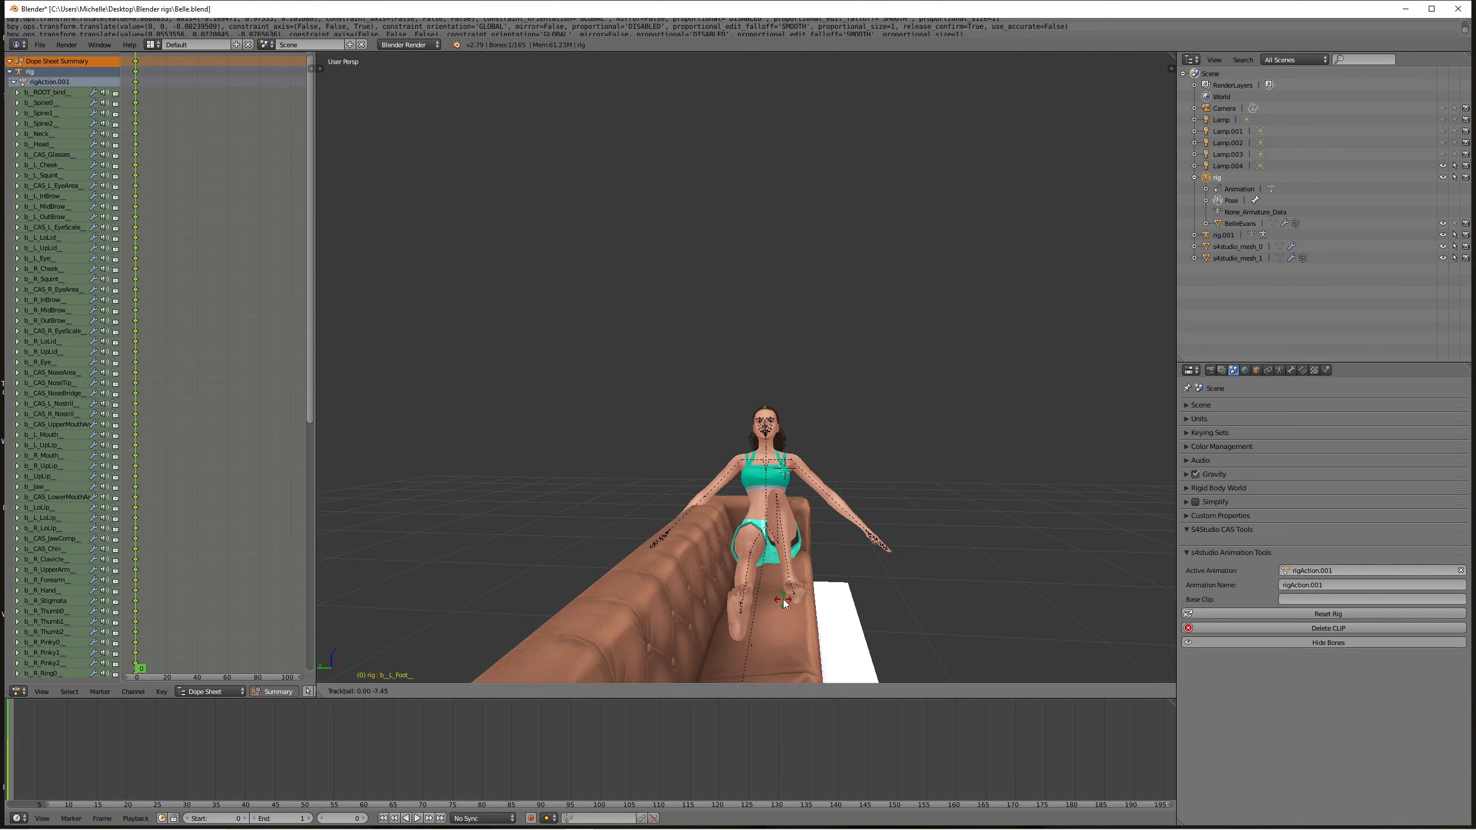
{"action": "left_click", "coordinate": [783, 603]}
- Move the left hand bone from beside the hip up to the raised left knee
{"action": "middle_click_drag", "start_coordinate": [783, 604], "coordinate": [814, 599]}
{"action": "right_click", "coordinate": [946, 615]}
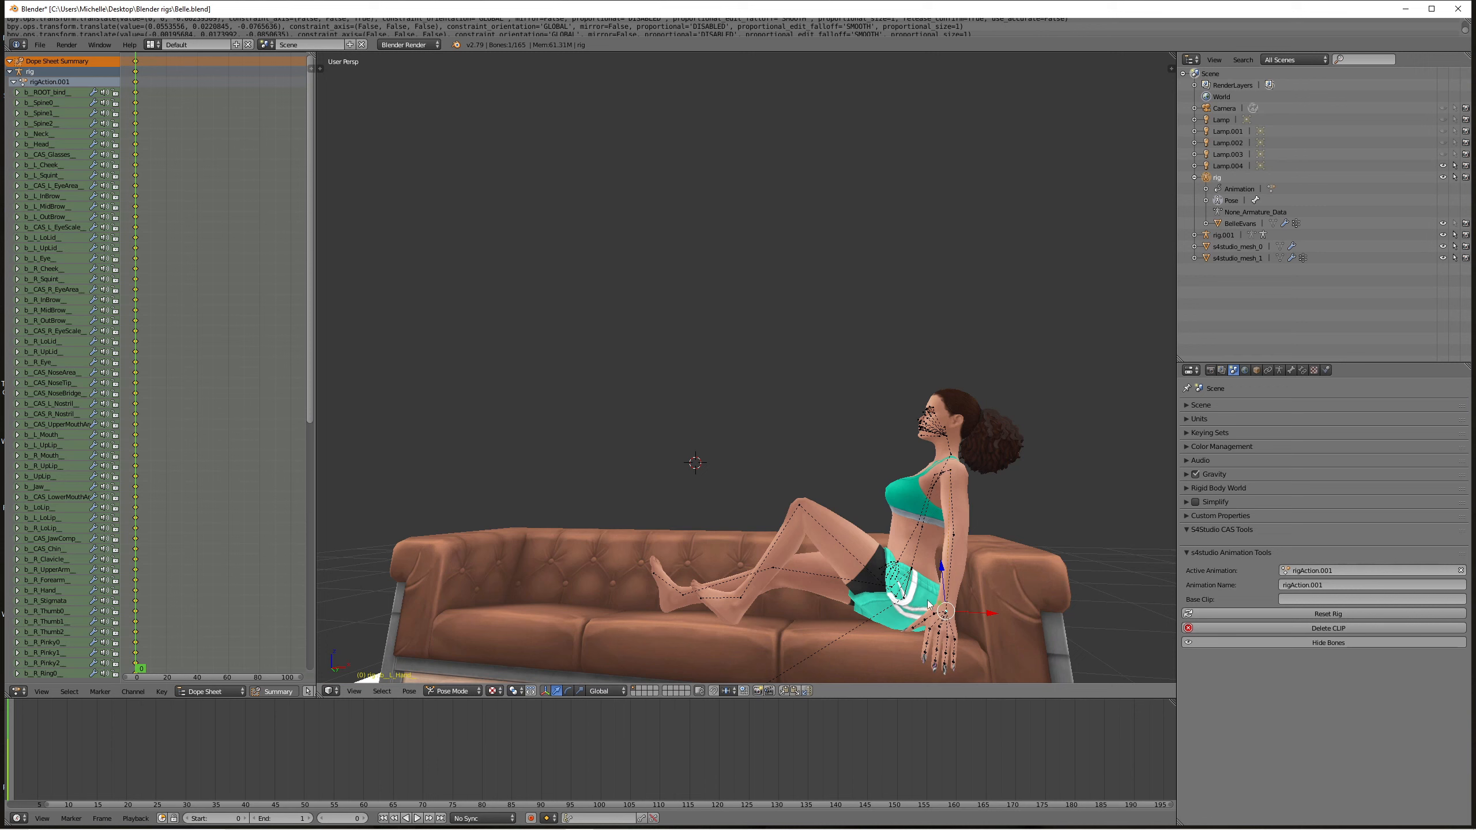
{"action": "middle_click_drag", "start_coordinate": [929, 605], "coordinate": [1001, 607]}
{"action": "key", "text": "g"}
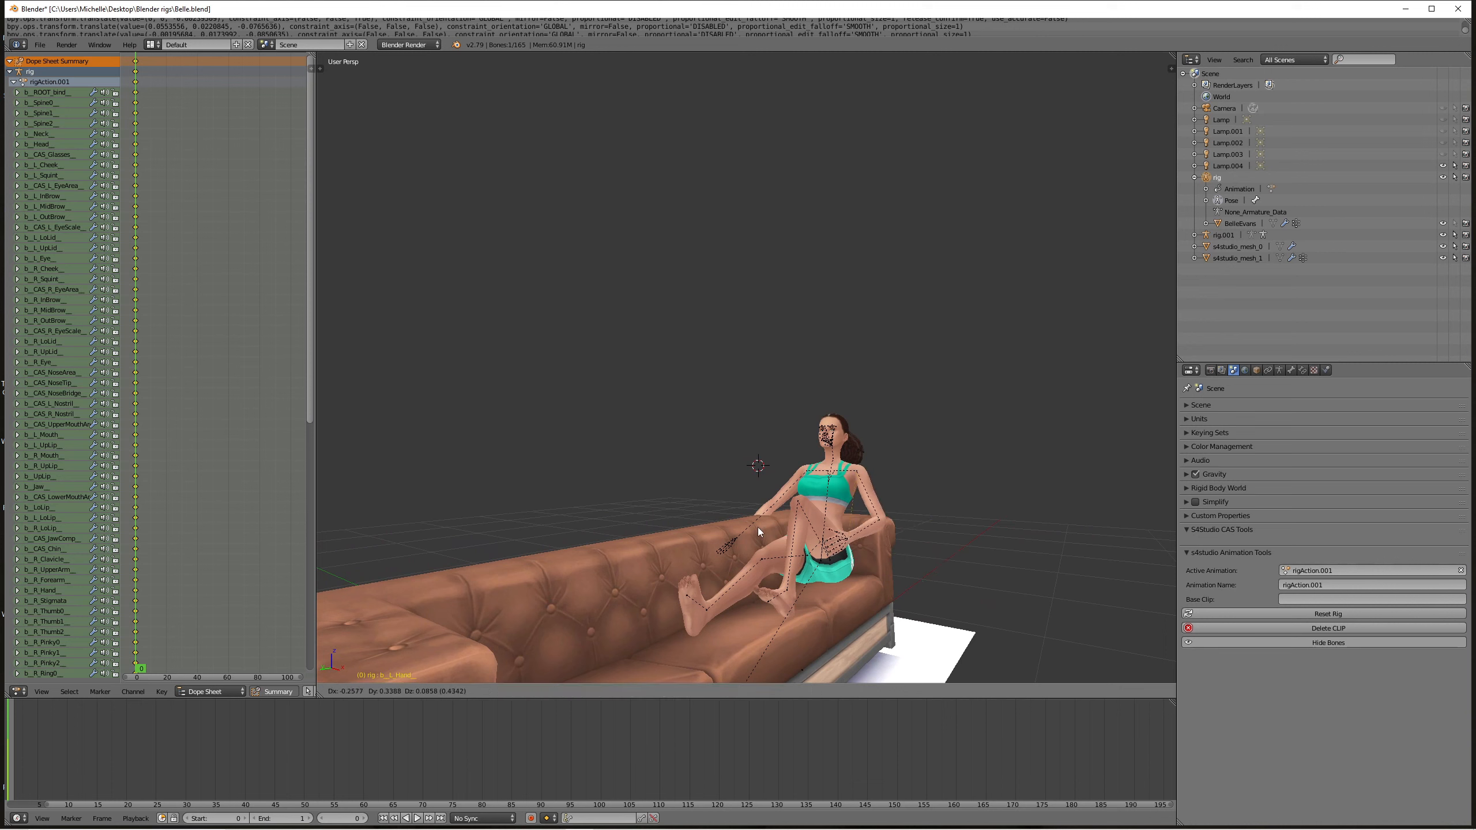
{"action": "left_click", "coordinate": [717, 482]}
- Nudge the left hand bone over the knee and trackball-rotate it to rest there
{"action": "middle_click_drag", "start_coordinate": [749, 495], "coordinate": [830, 515]}
{"action": "scroll", "coordinate": [830, 515], "scroll_direction": "up", "scroll_amount": 4}
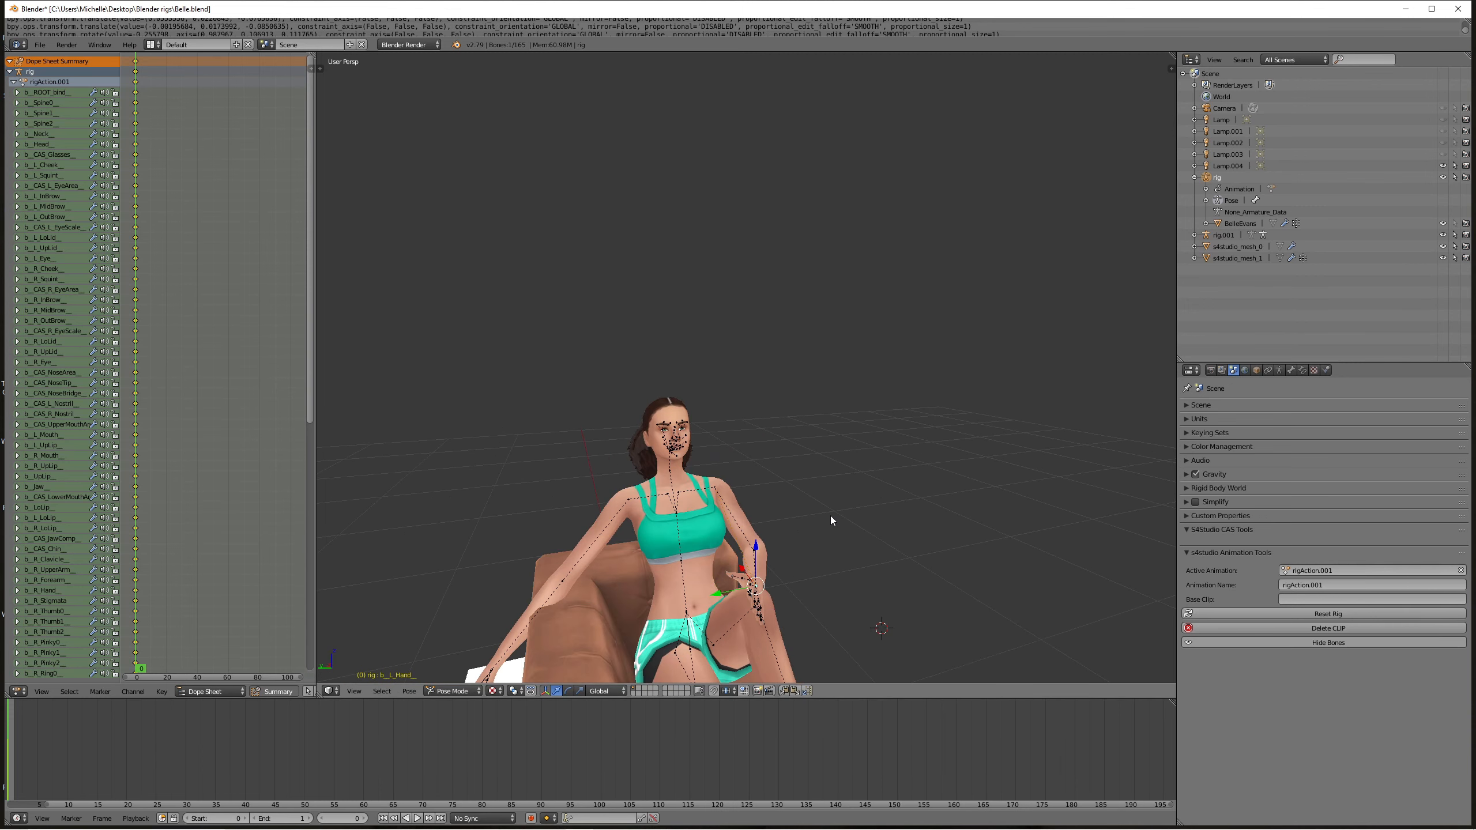
{"action": "key", "text": "r"}
{"action": "key", "text": "r"}
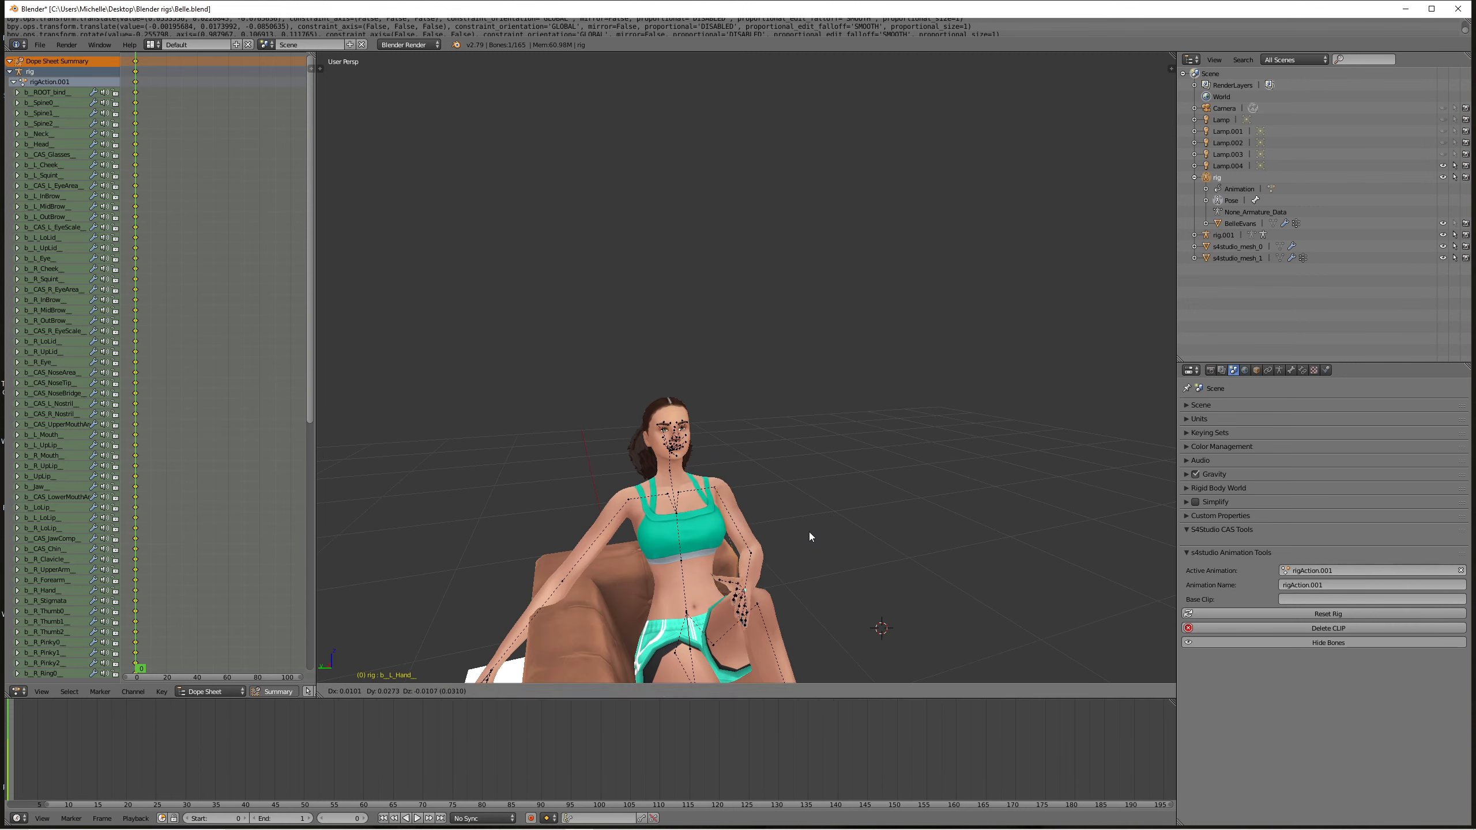
{"action": "left_click", "coordinate": [809, 532]}
{"action": "middle_click_drag", "start_coordinate": [809, 532], "coordinate": [882, 522]}
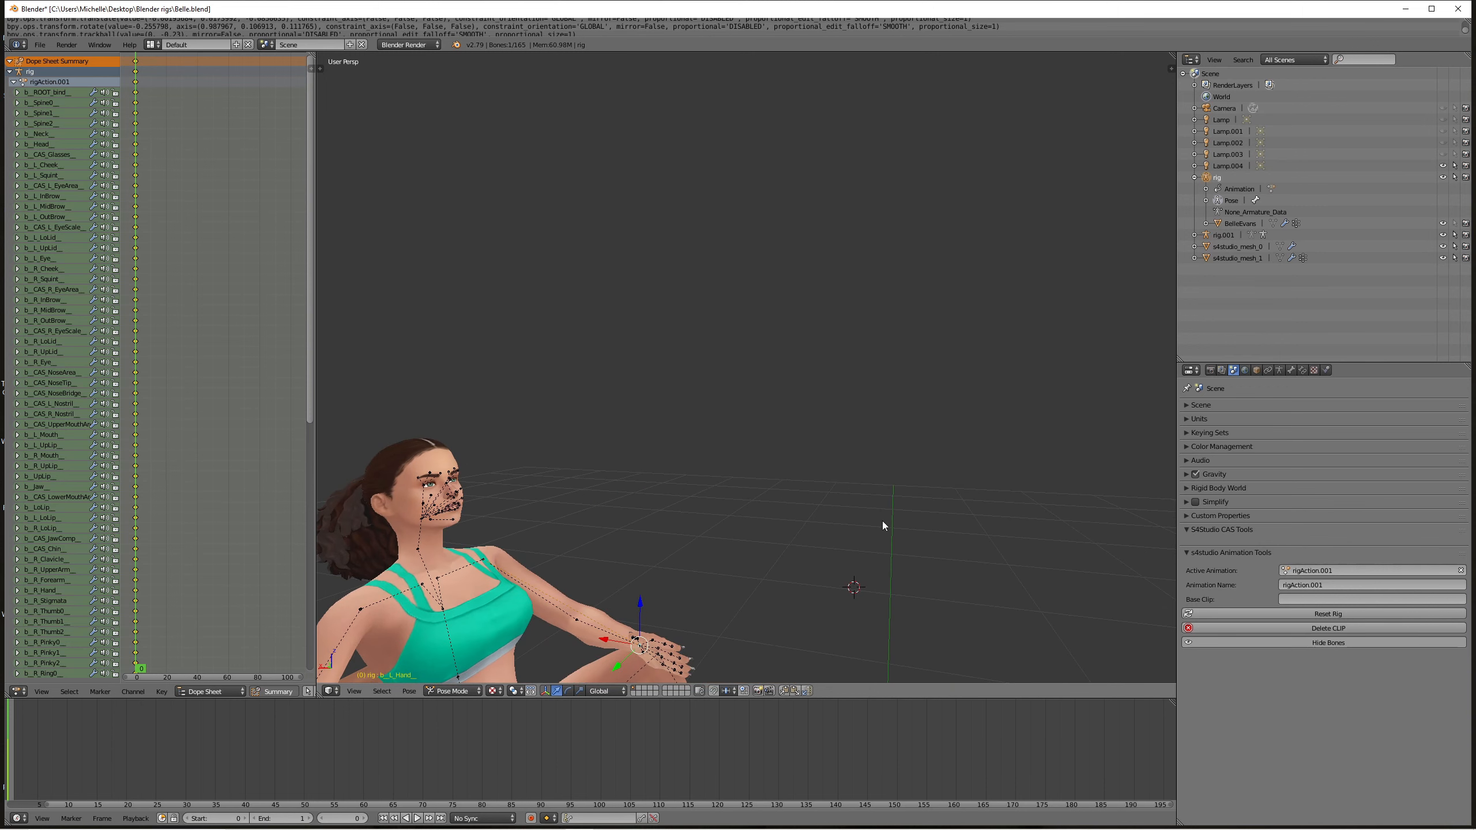
{"action": "scroll", "coordinate": [882, 521], "scroll_direction": "down", "scroll_amount": 3}
{"action": "middle_click_drag", "start_coordinate": [602, 675], "coordinate": [613, 568]}
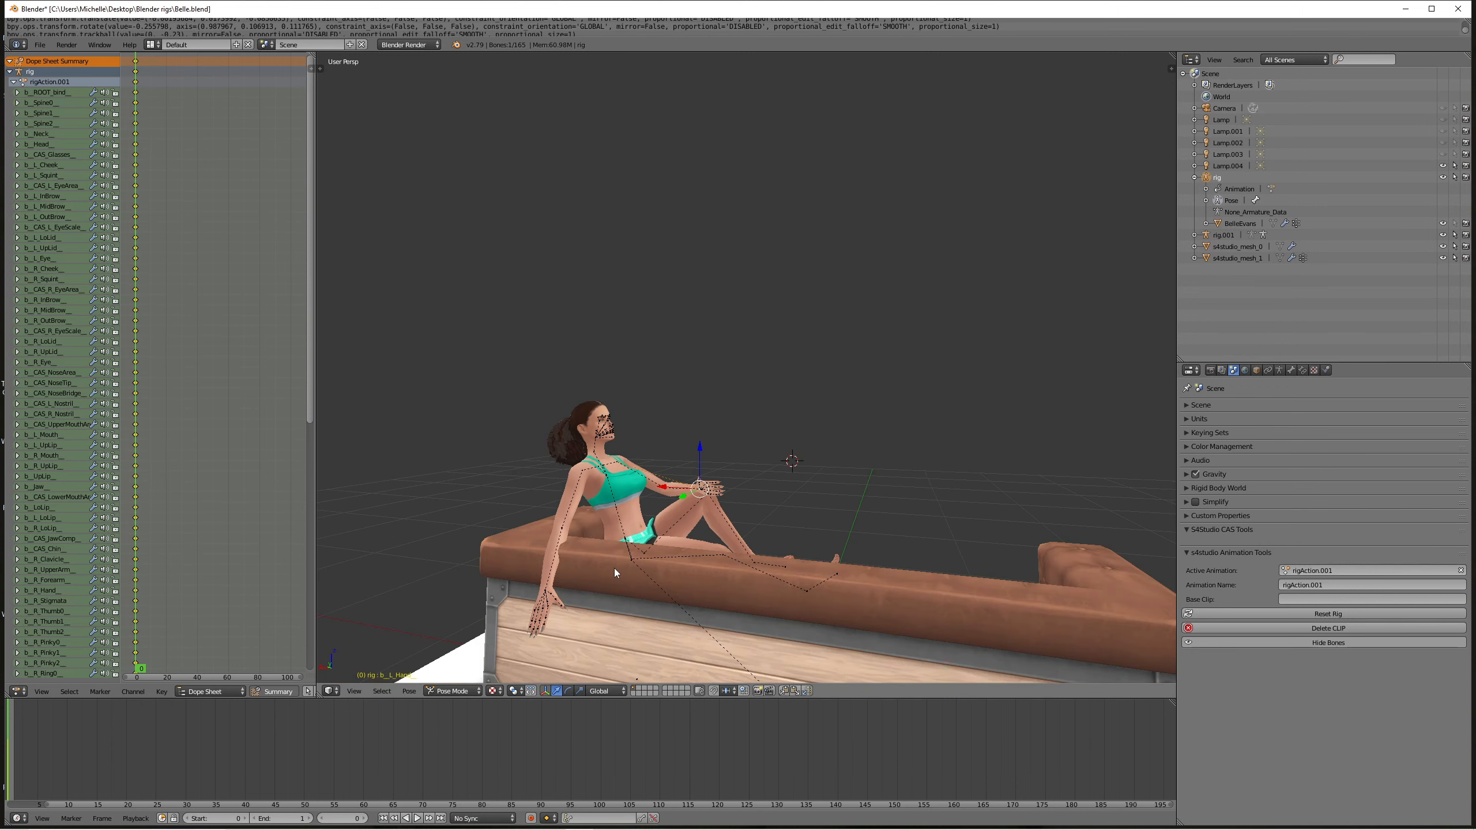
{"action": "right_click", "coordinate": [545, 595]}
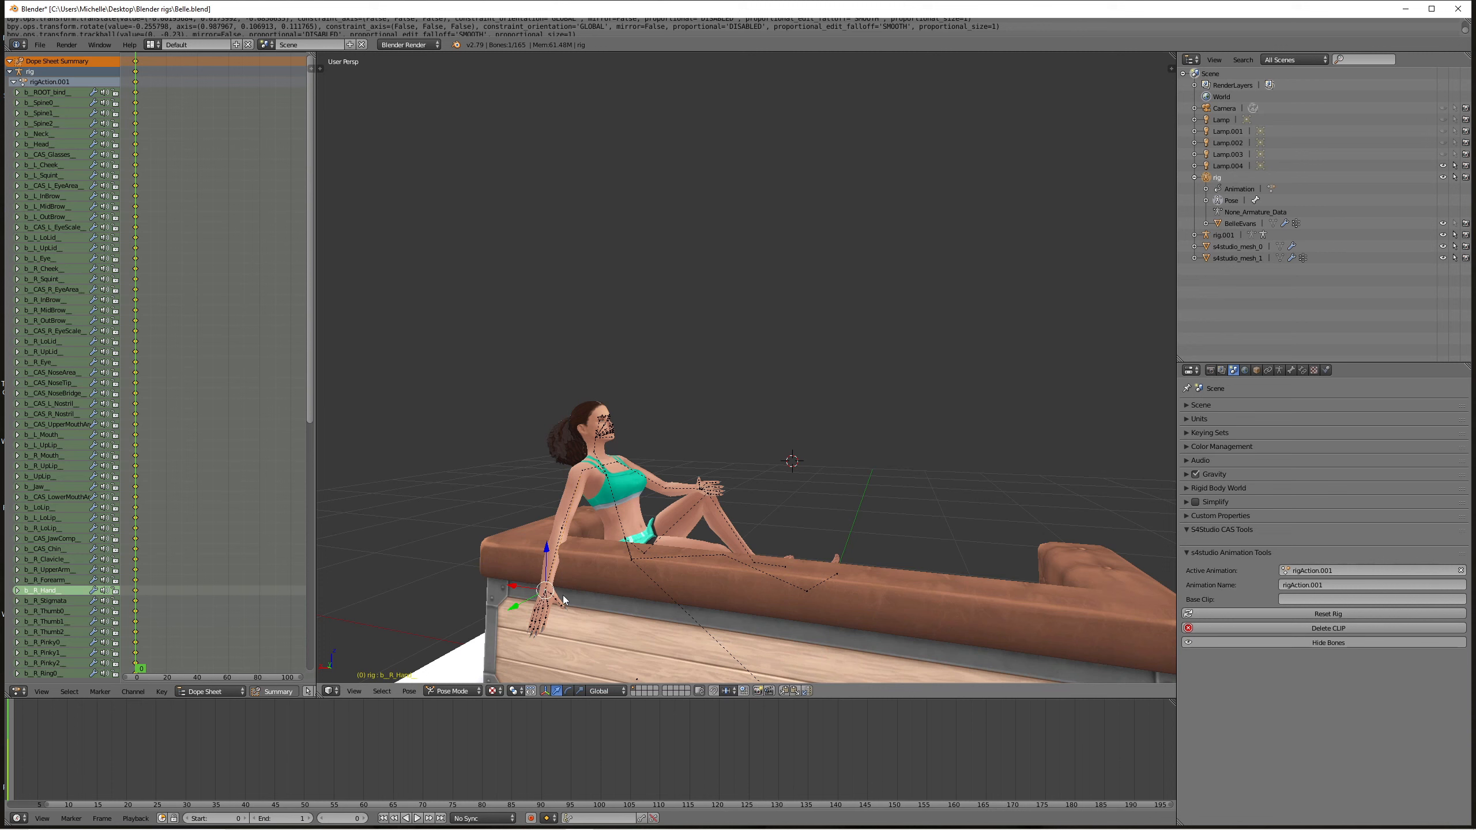
{"action": "key", "text": "g"}
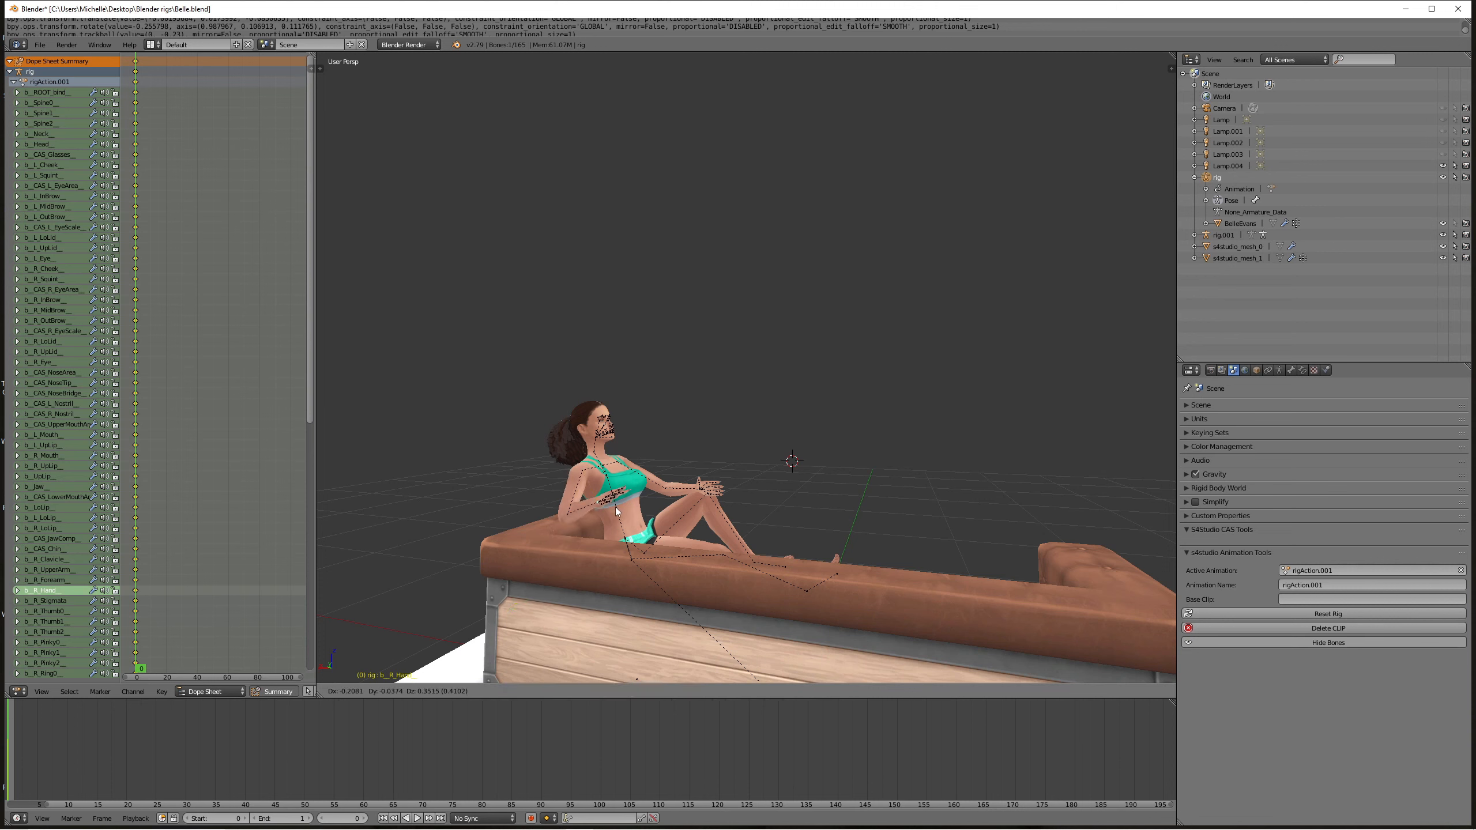
{"action": "key", "text": "Escape"}
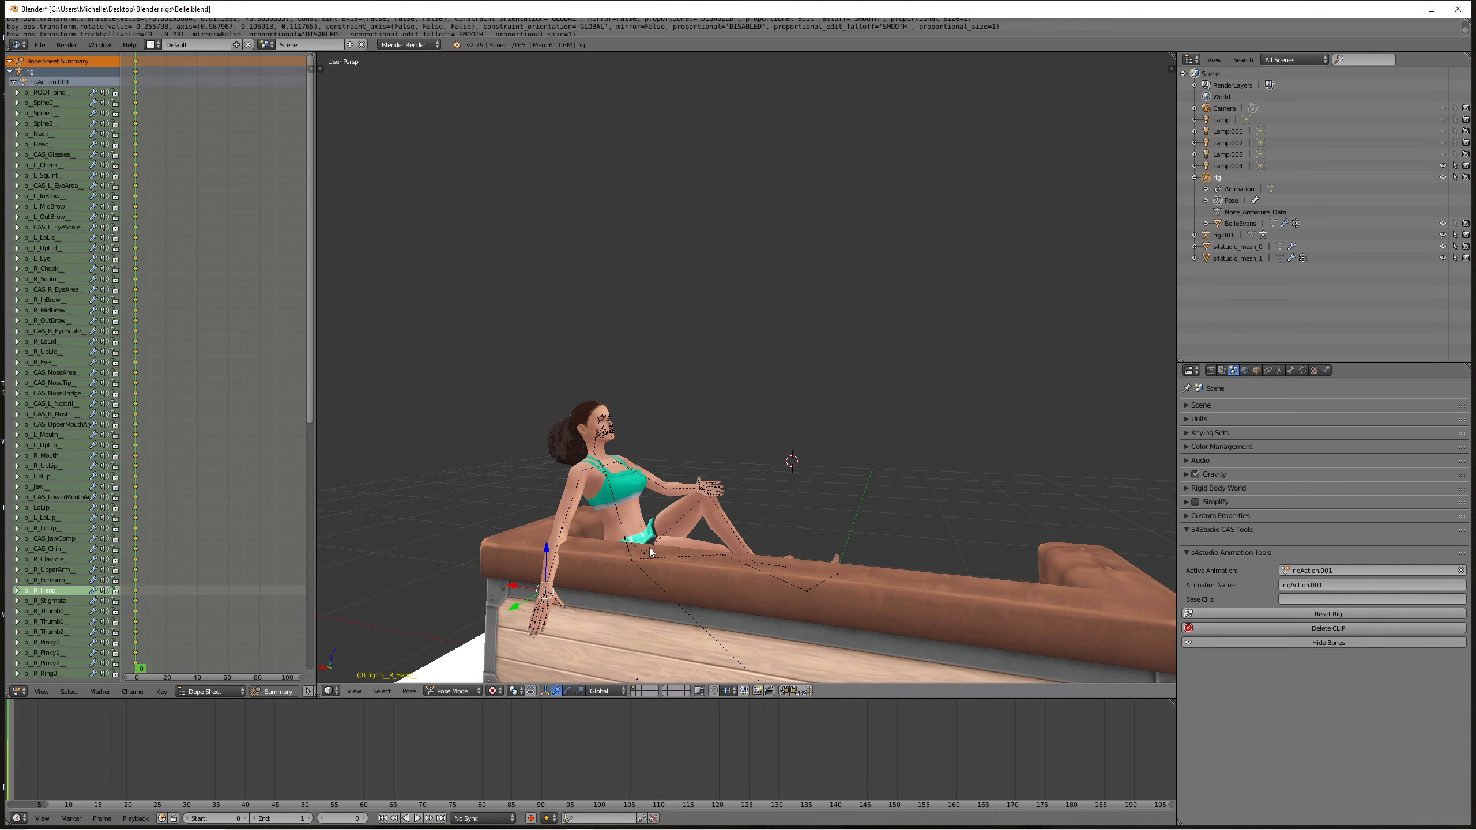
- Select the b__Spine0__ bone at the waist and enable the rotate manipulator
{"action": "middle_click_drag", "start_coordinate": [649, 547], "coordinate": [554, 577]}
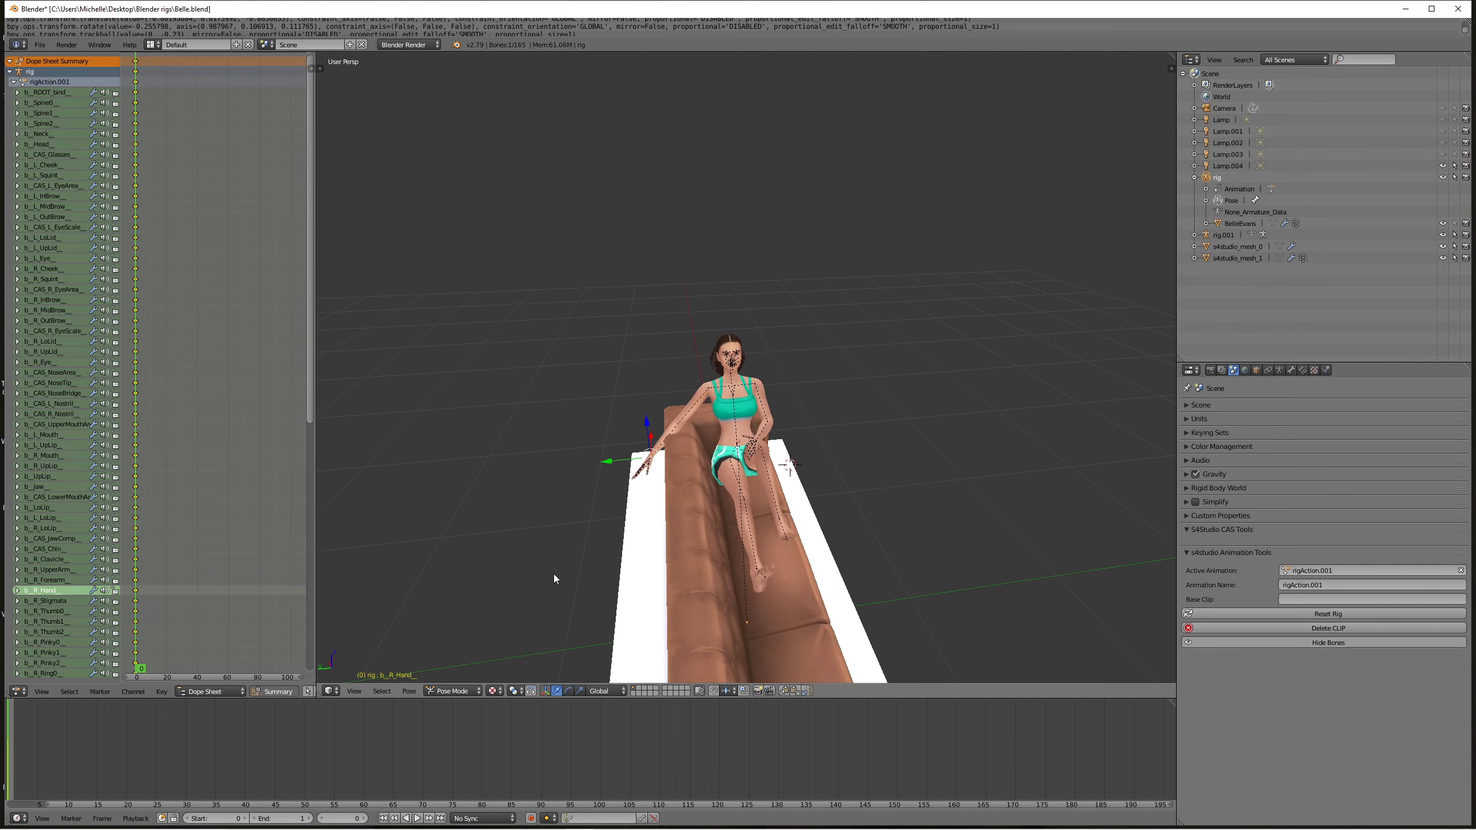
{"action": "scroll", "coordinate": [552, 575], "scroll_direction": "up", "scroll_amount": 2}
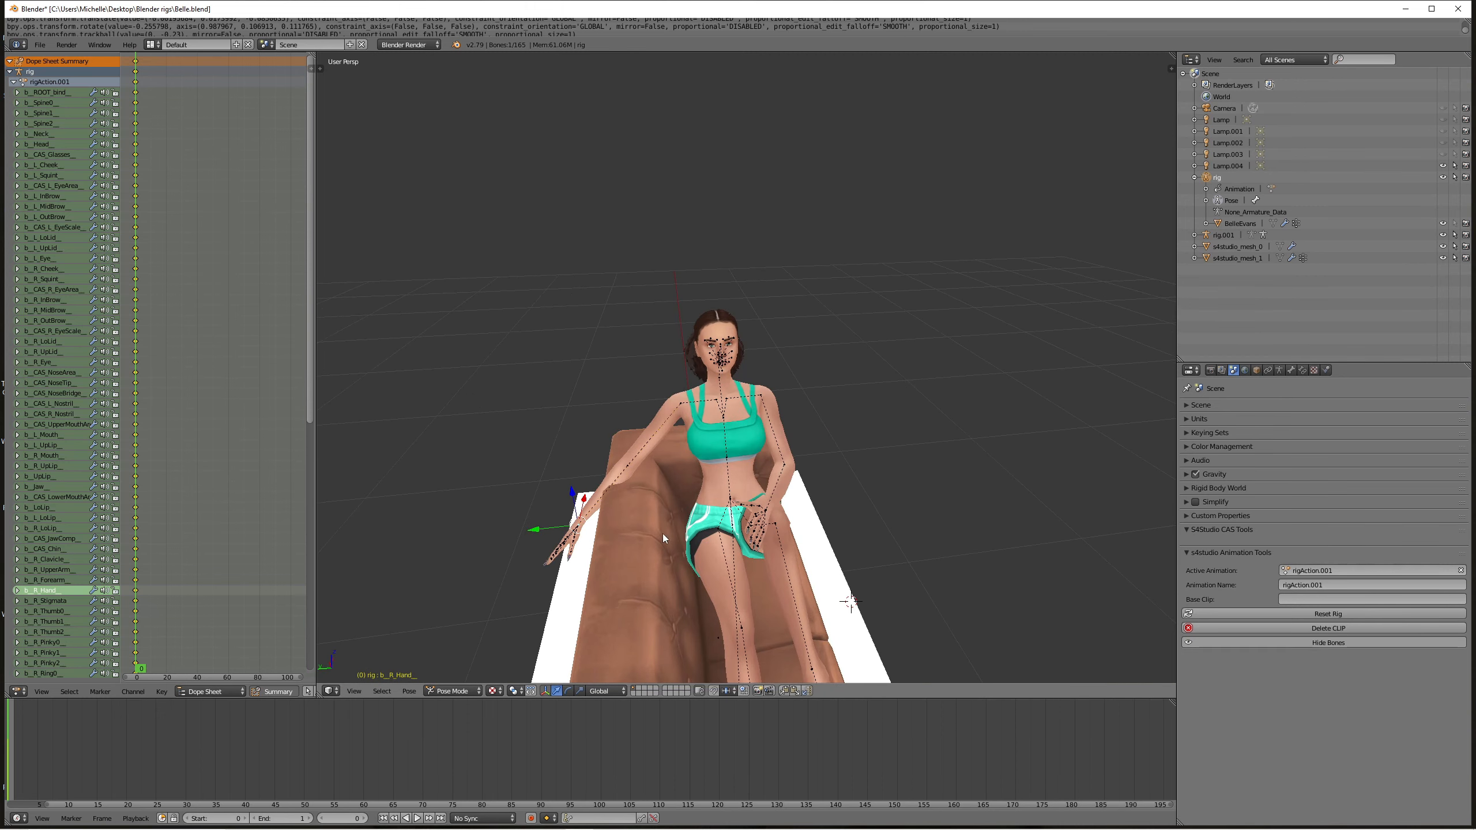
{"action": "left_click", "coordinate": [732, 499]}
{"action": "left_click", "coordinate": [732, 498]}
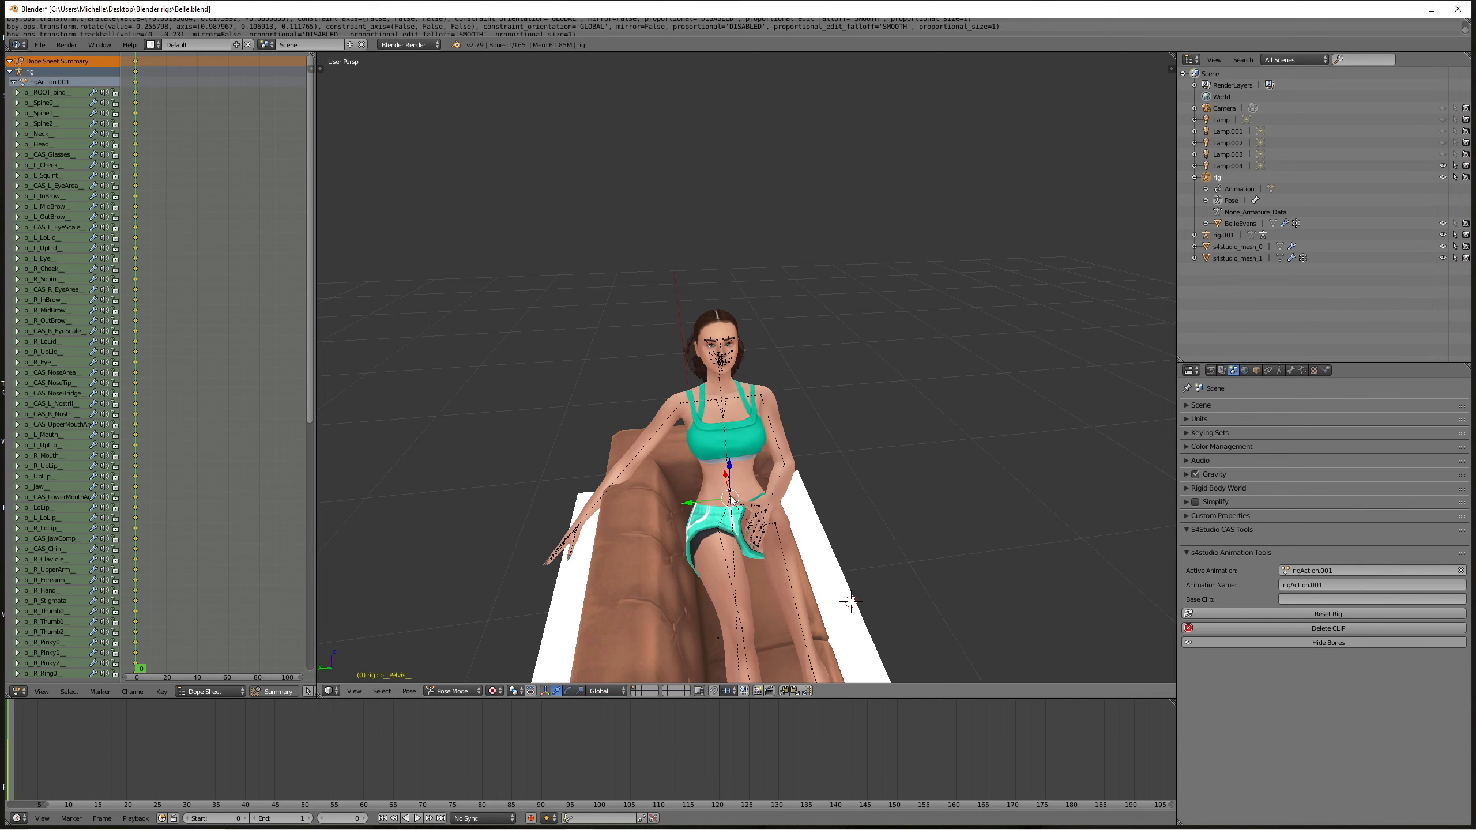
{"action": "left_click", "coordinate": [730, 501]}
{"action": "middle_click_drag", "start_coordinate": [730, 504], "coordinate": [614, 646]}
{"action": "left_click", "coordinate": [569, 691]}
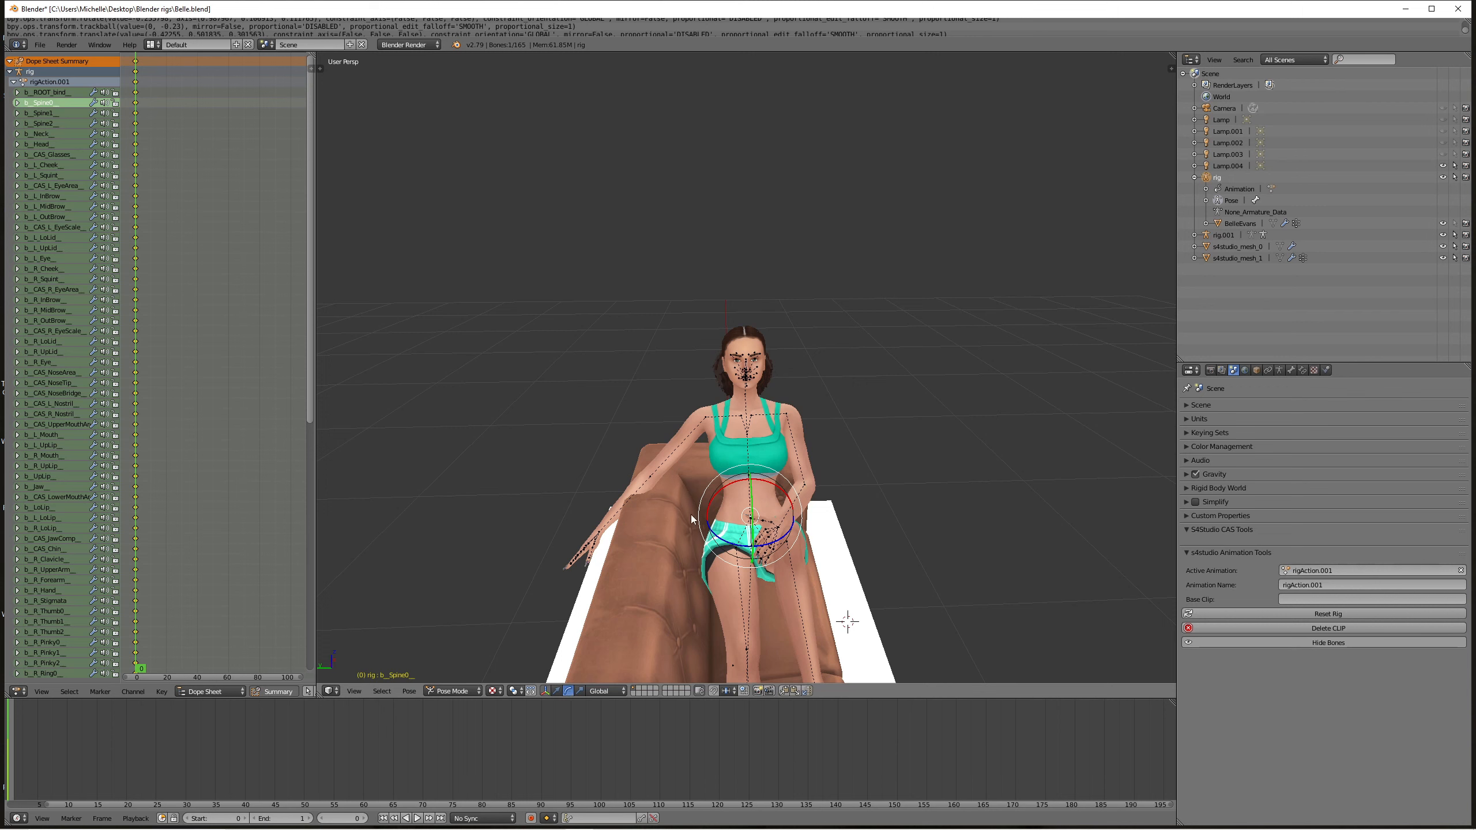
- Switch between the translate and rotate manipulators and toggle the manipulator display for the selected spine bone
{"action": "left_click", "coordinate": [557, 692]}
{"action": "left_click", "coordinate": [566, 692]}
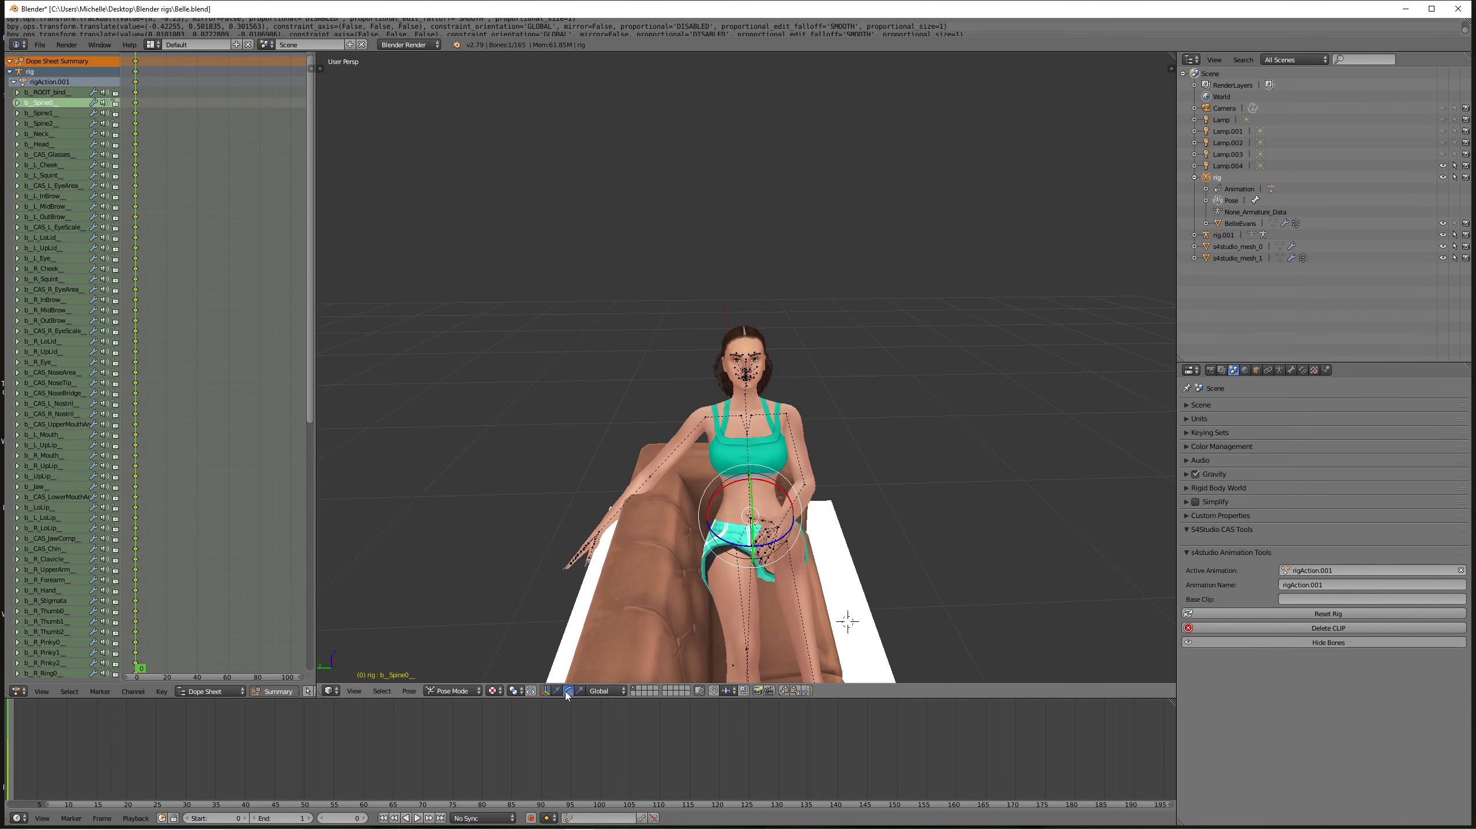
{"action": "left_click", "coordinate": [546, 691]}
{"action": "left_click", "coordinate": [546, 691]}
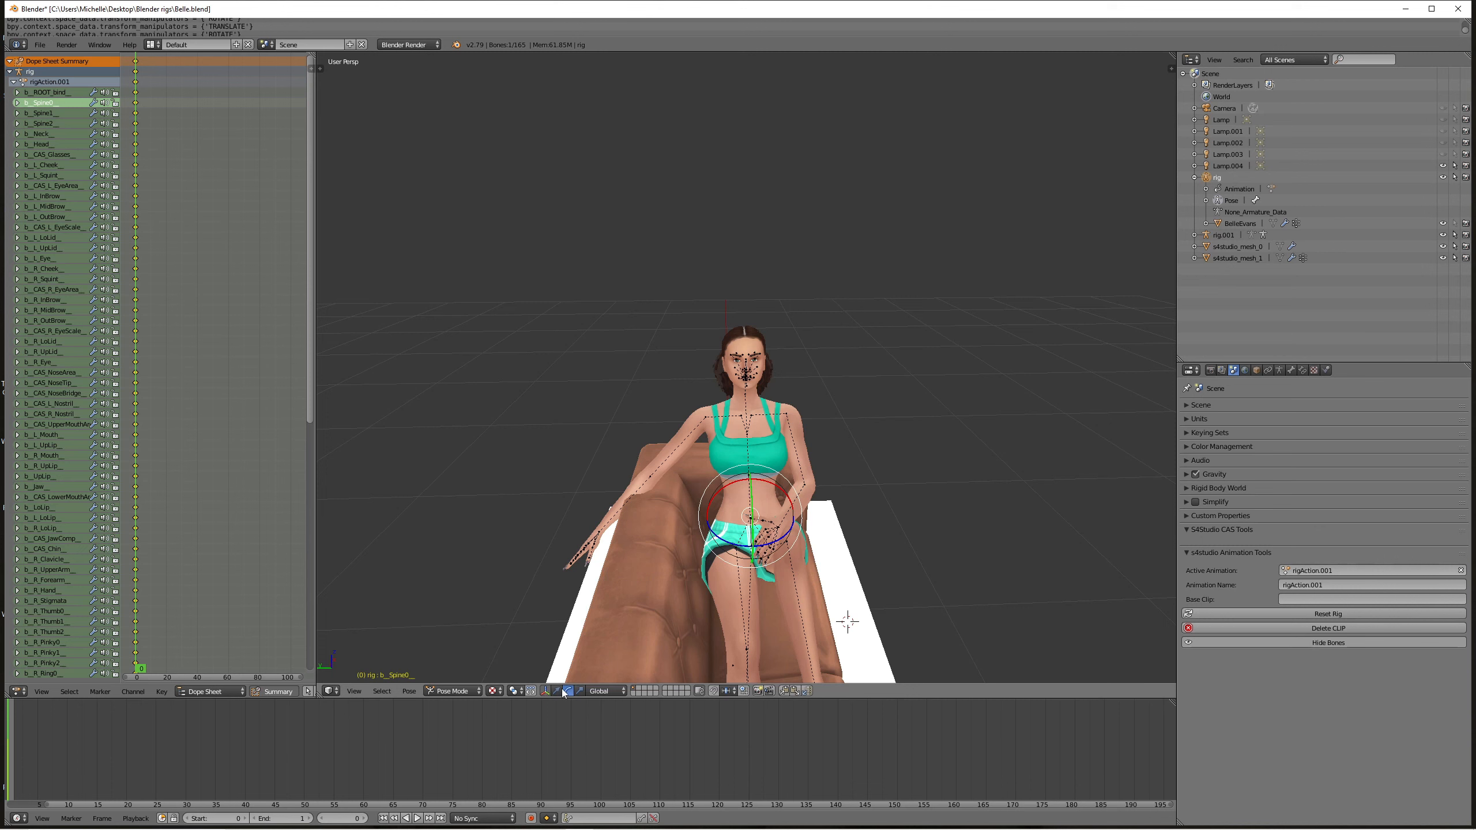
{"action": "left_click", "coordinate": [560, 692]}
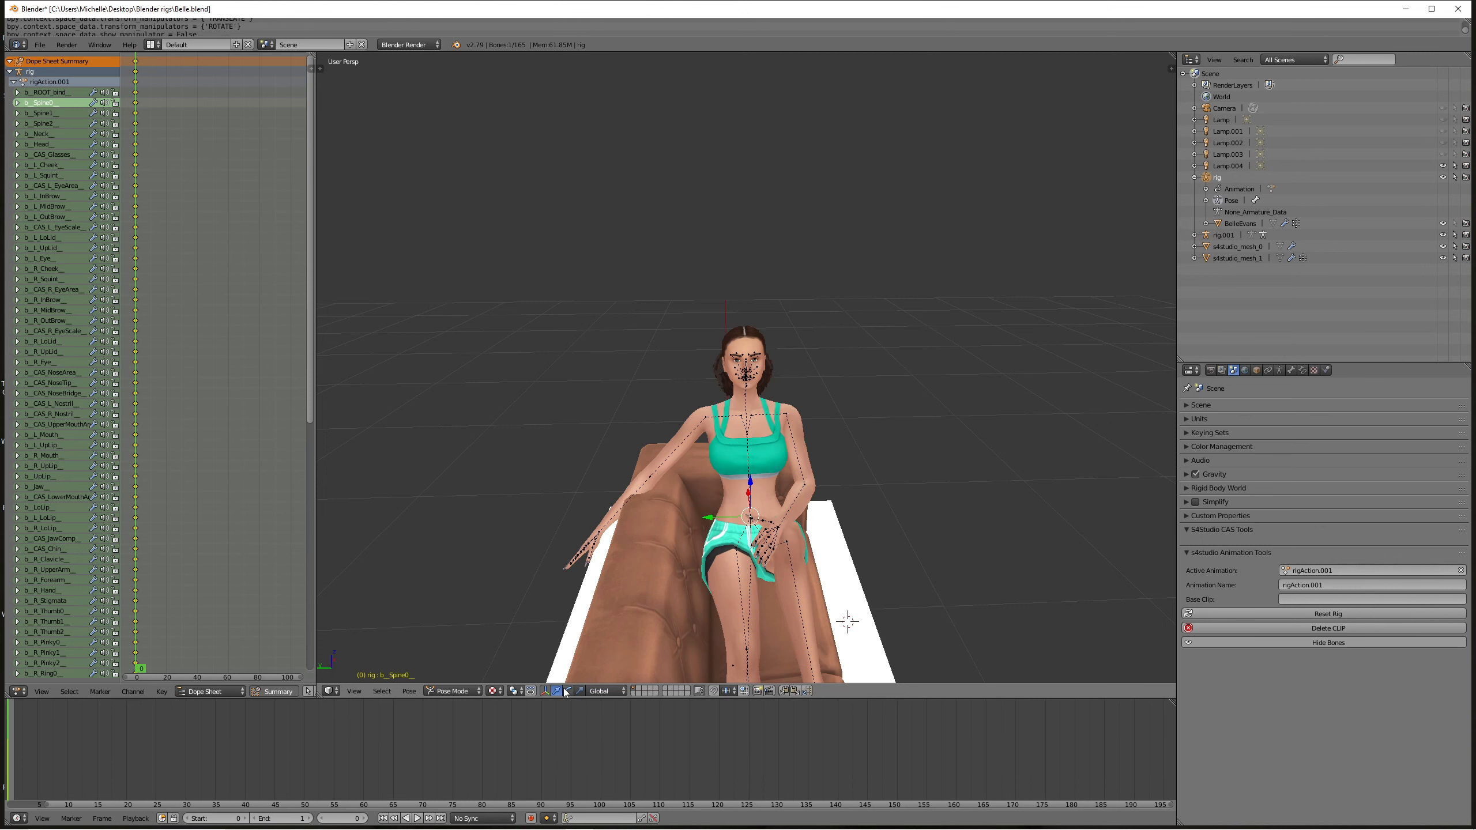
- Rotate the b__Spine0__ bone with the rotate manipulator so the torso leans toward the sofa's backrest, and select the b__Spine1__ bone
{"action": "left_click", "coordinate": [567, 692]}
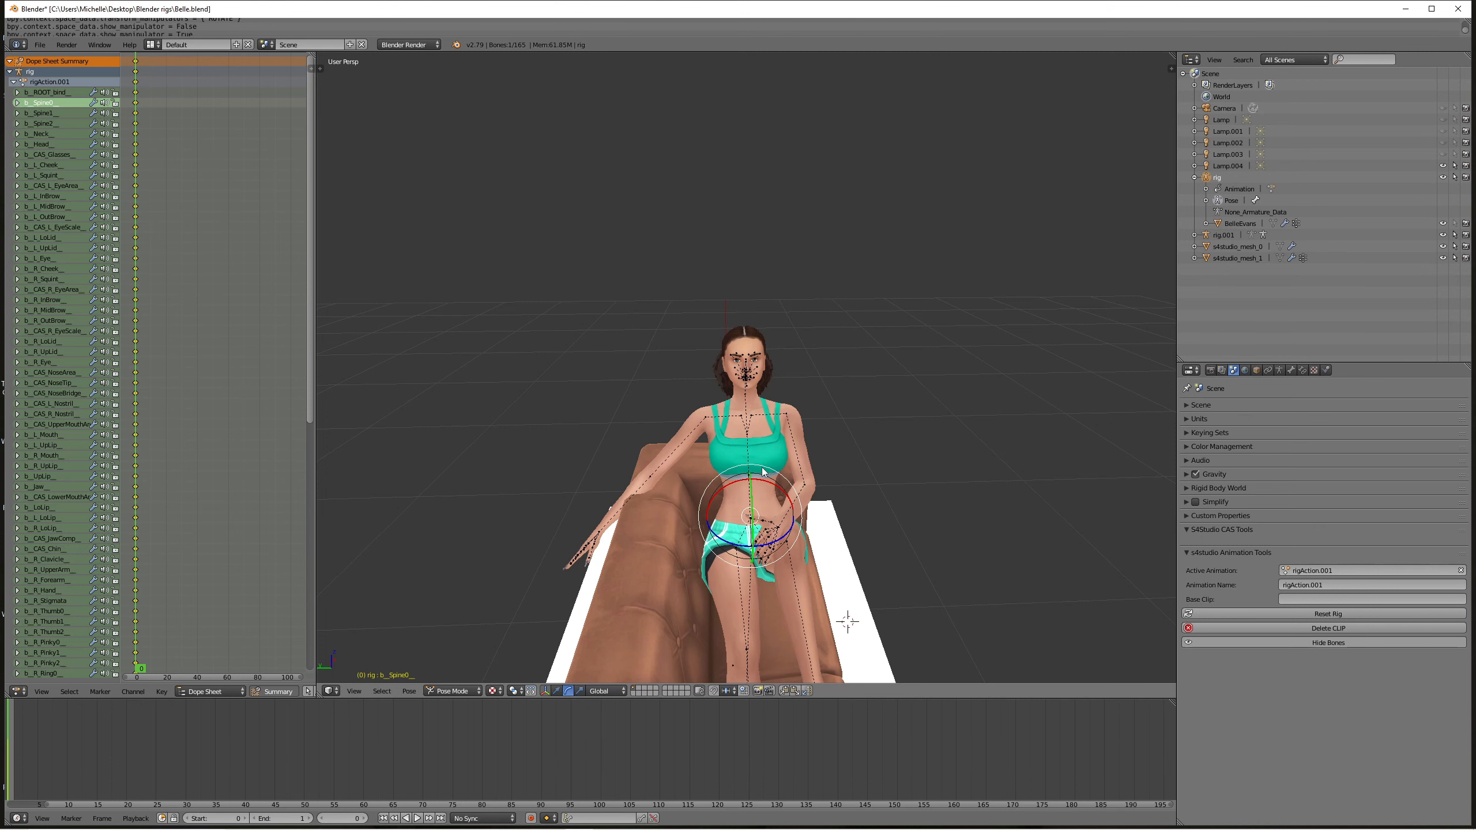
{"action": "left_click_drag", "start_coordinate": [764, 471], "coordinate": [748, 435]}
{"action": "right_click", "coordinate": [734, 481]}
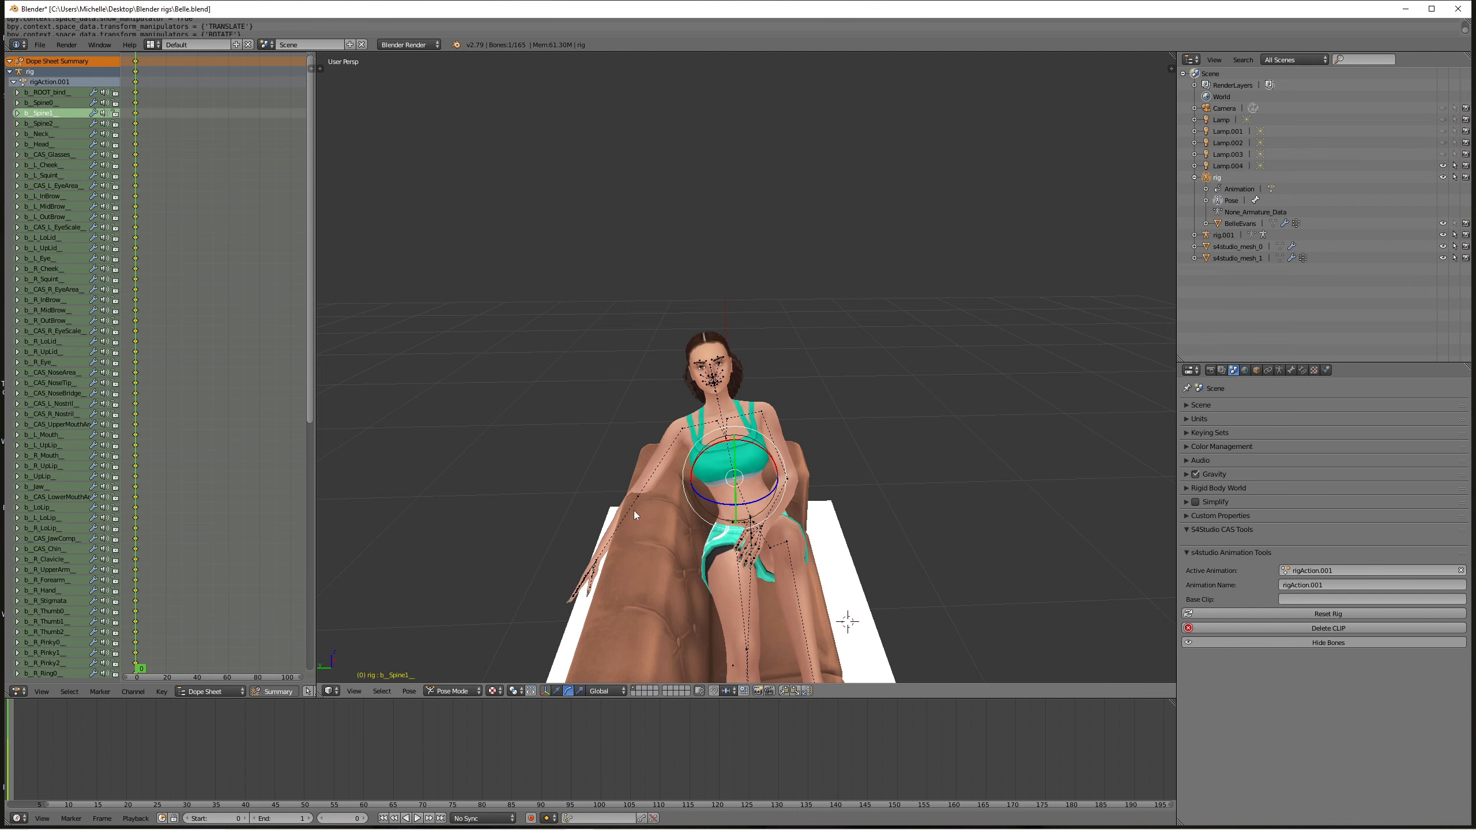
- Select the b__R_Hand__ bone and move it up to bend the right arm, bringing the hand in front of the shoulder
{"action": "right_click", "coordinate": [601, 562]}
{"action": "middle_click_drag", "start_coordinate": [602, 561], "coordinate": [697, 595]}
{"action": "key", "text": "g"}
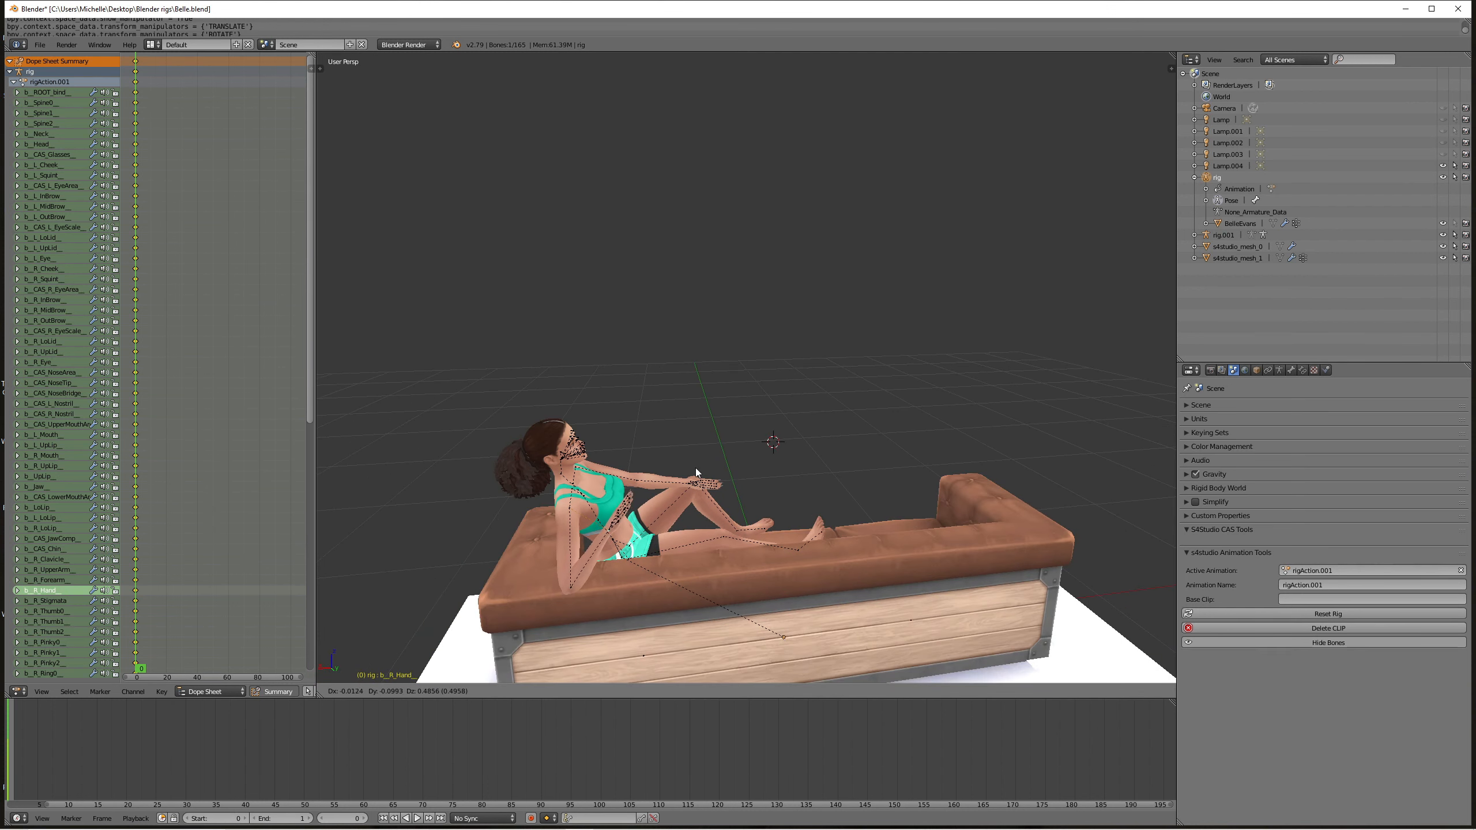
{"action": "left_click", "coordinate": [692, 466]}
- Trackball-rotate the right hand bone and fine-tune it with a plain rotation in a side view
{"action": "middle_click_drag", "start_coordinate": [685, 528], "coordinate": [646, 506]}
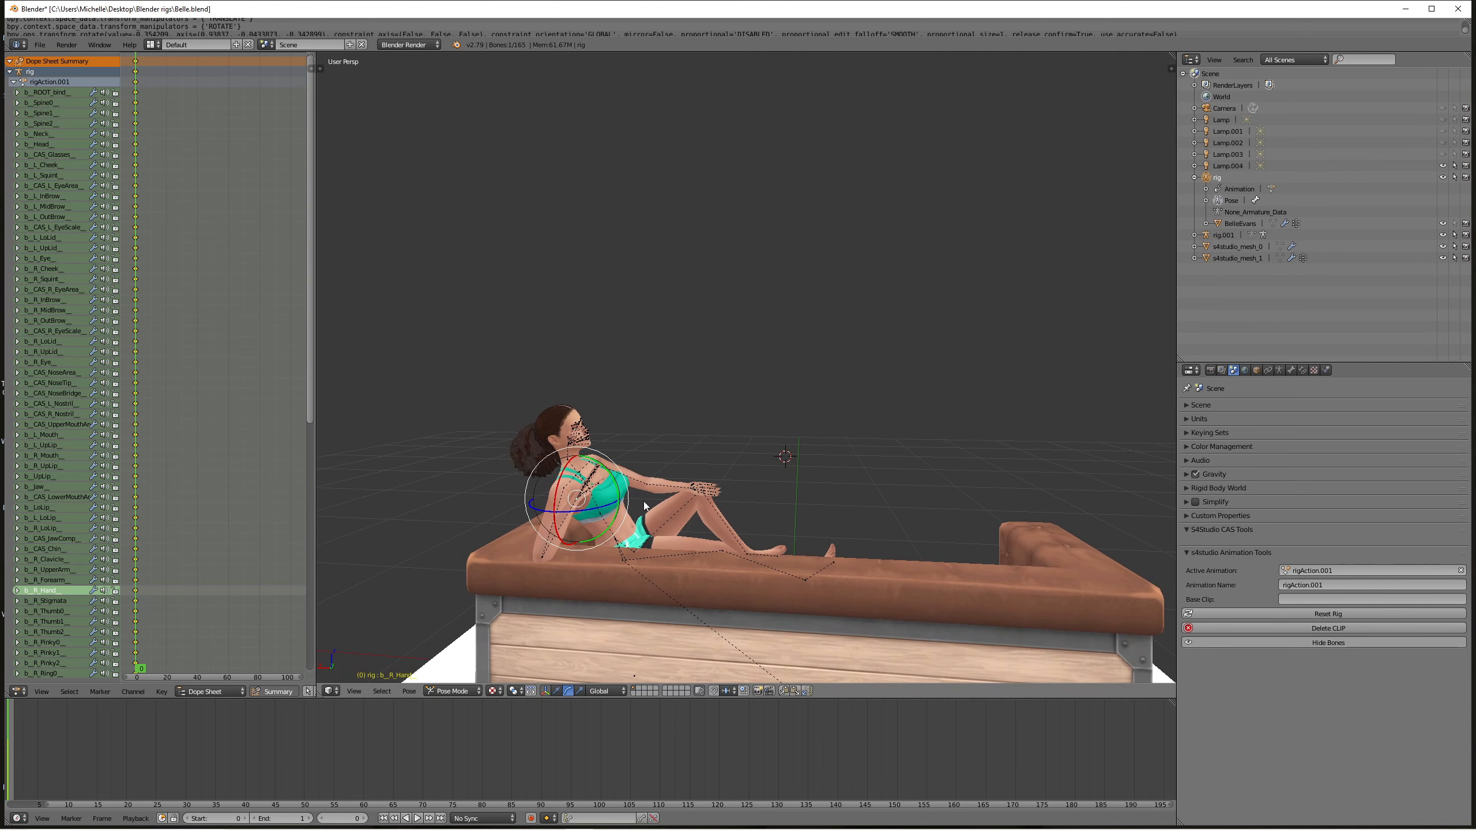
{"action": "key", "text": "r"}
{"action": "key", "text": "r"}
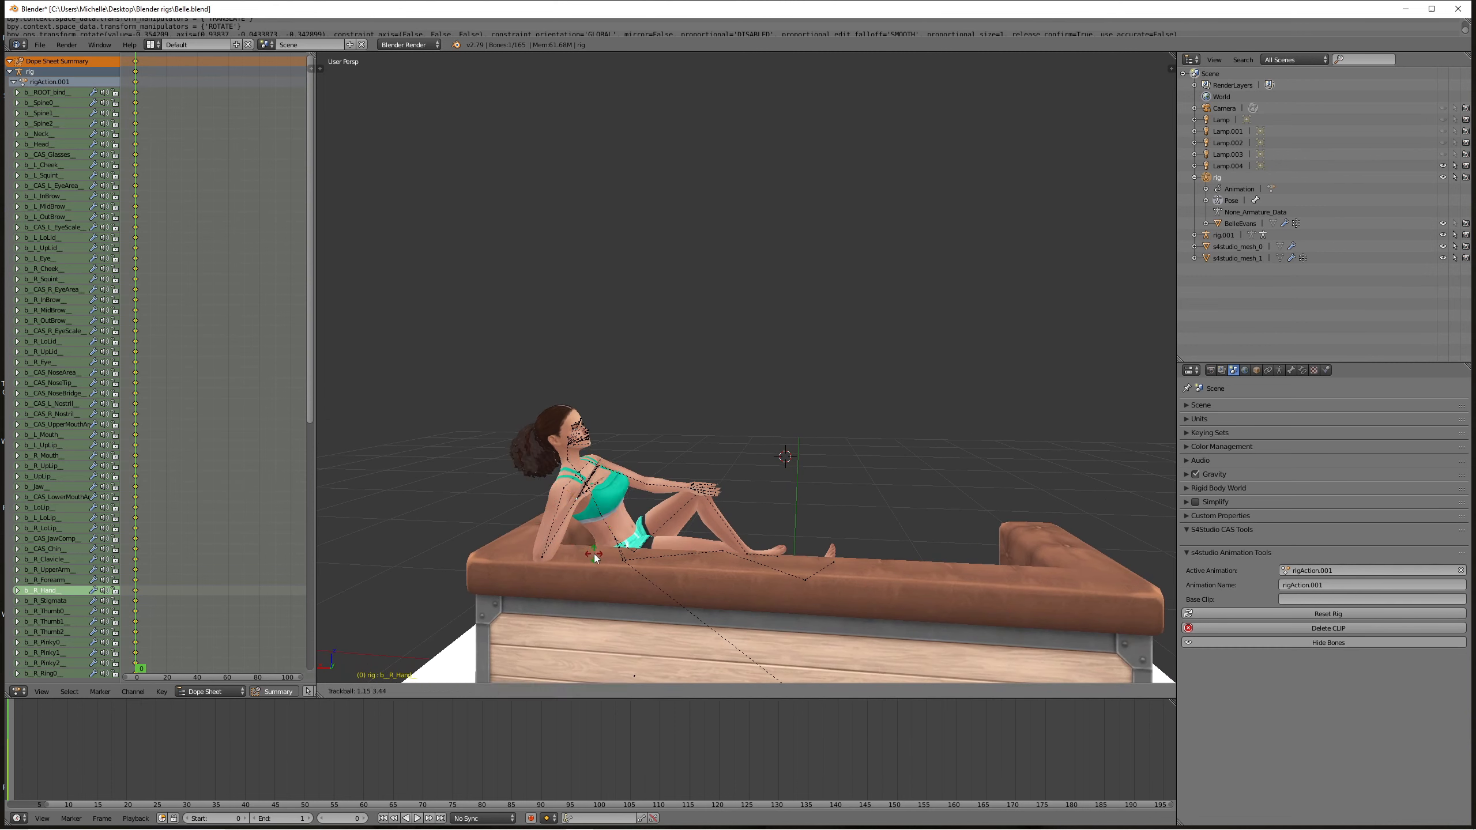
{"action": "left_click", "coordinate": [630, 553]}
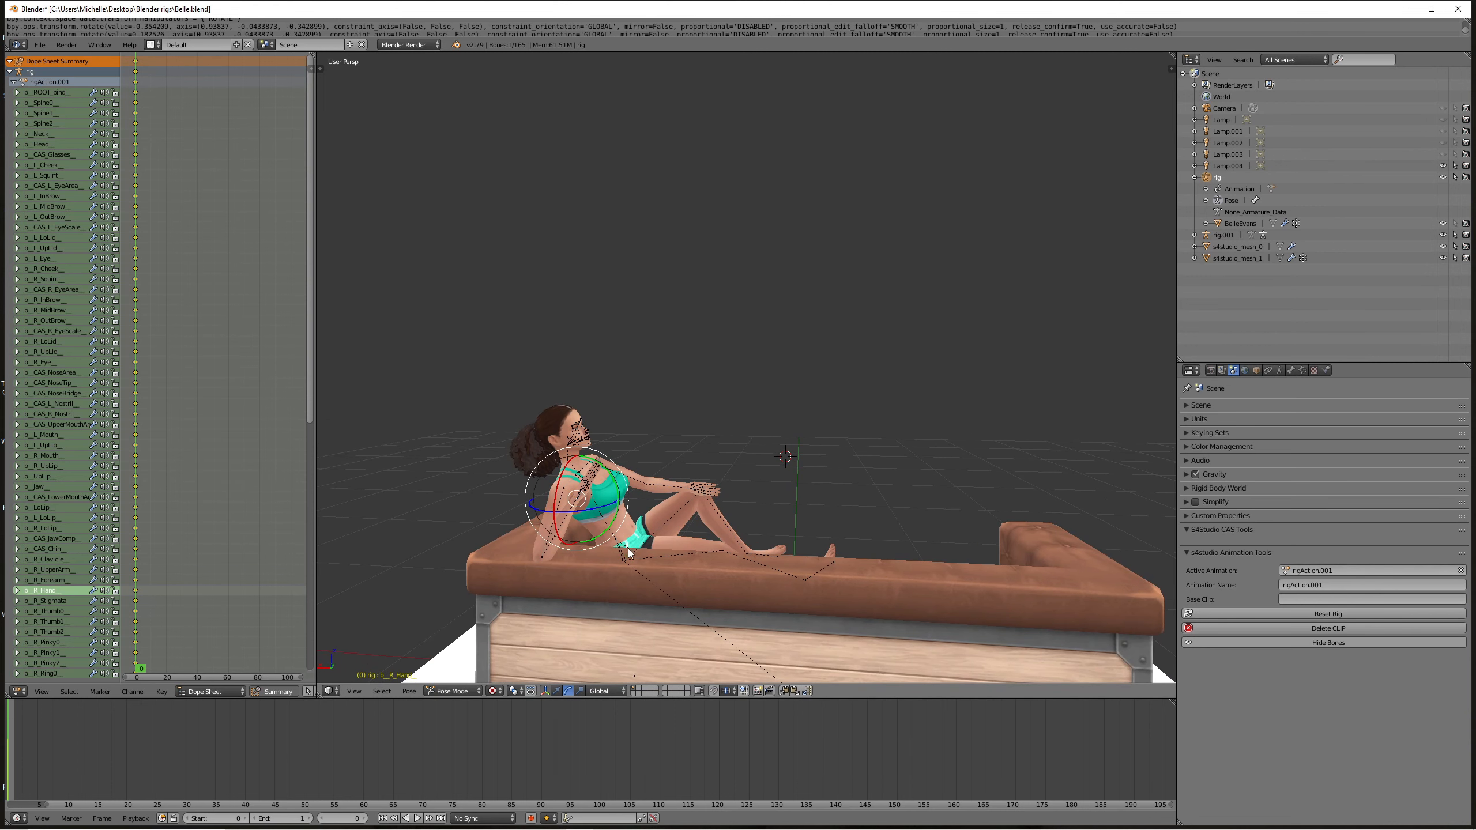
{"action": "key", "text": "r"}
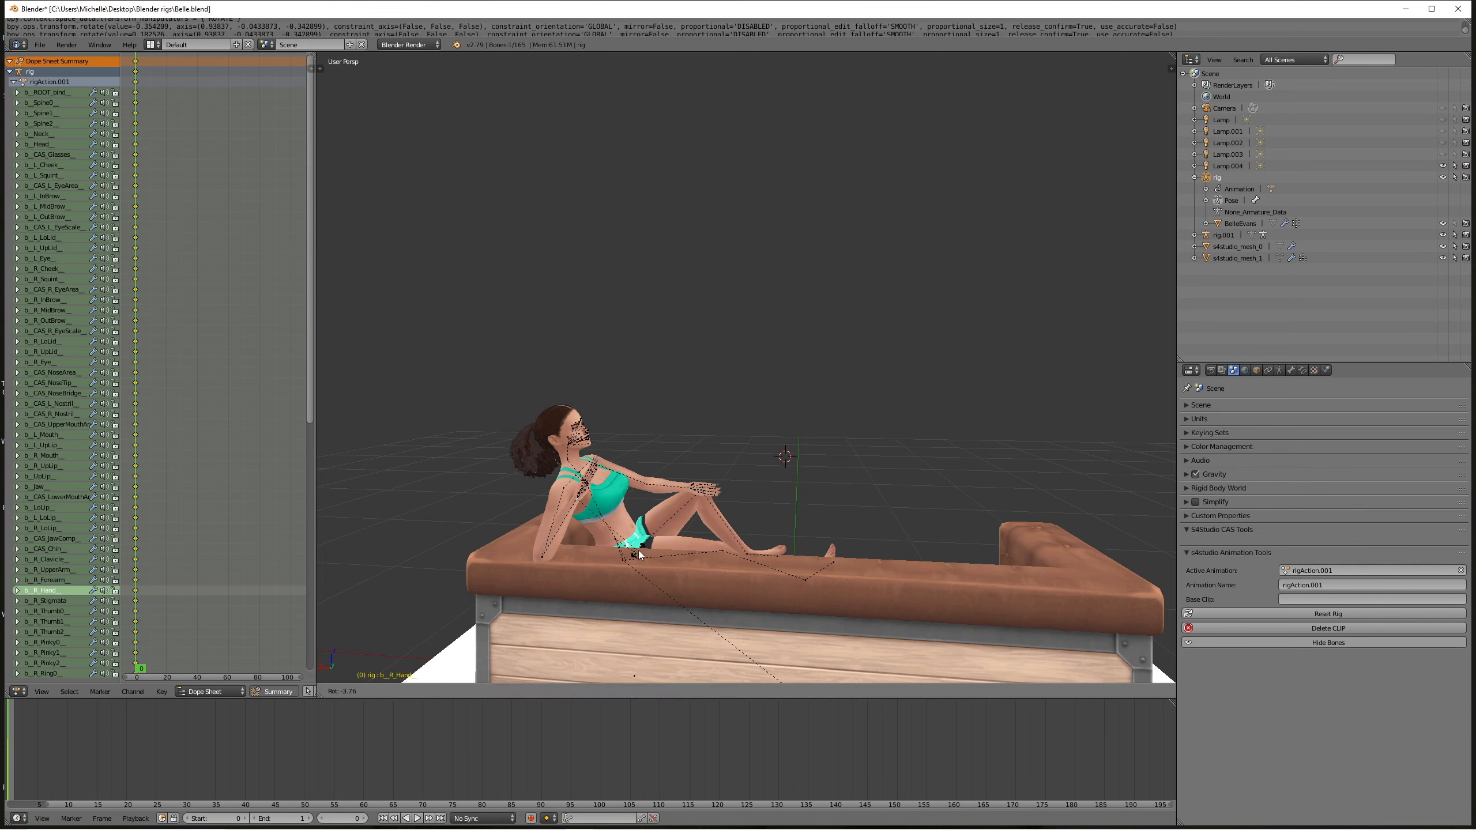
{"action": "left_click", "coordinate": [651, 547]}
{"action": "key", "text": "r"}
{"action": "right_click", "coordinate": [659, 540]}
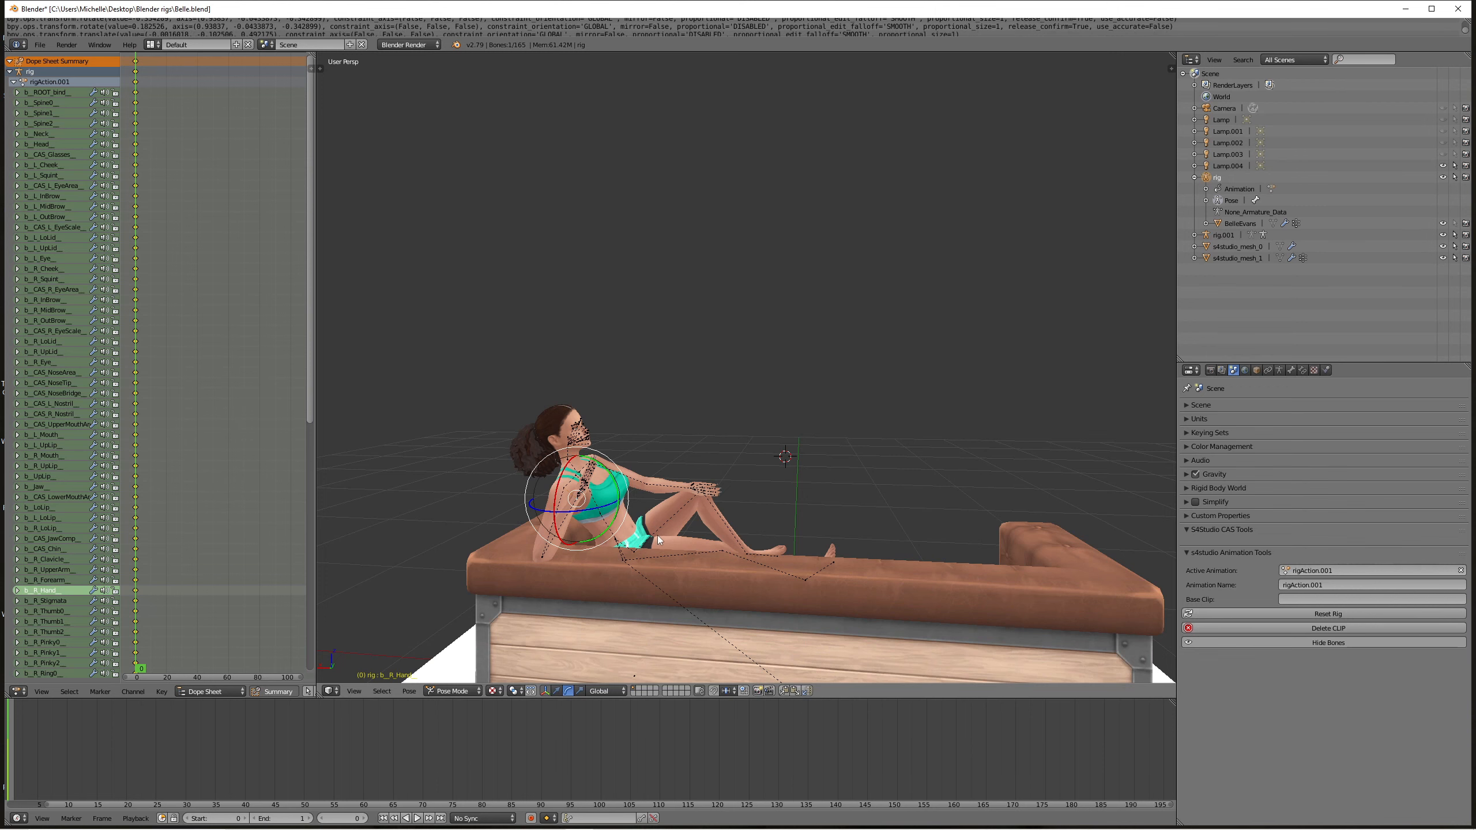
{"action": "key", "text": "r"}
{"action": "right_click", "coordinate": [628, 492]}
- Select the b__R_Forearm__ bone at the elbow and adjust it with a trackball rotation and a plain rotation
{"action": "right_click", "coordinate": [545, 557]}
{"action": "key", "text": "r"}
{"action": "key", "text": "r"}
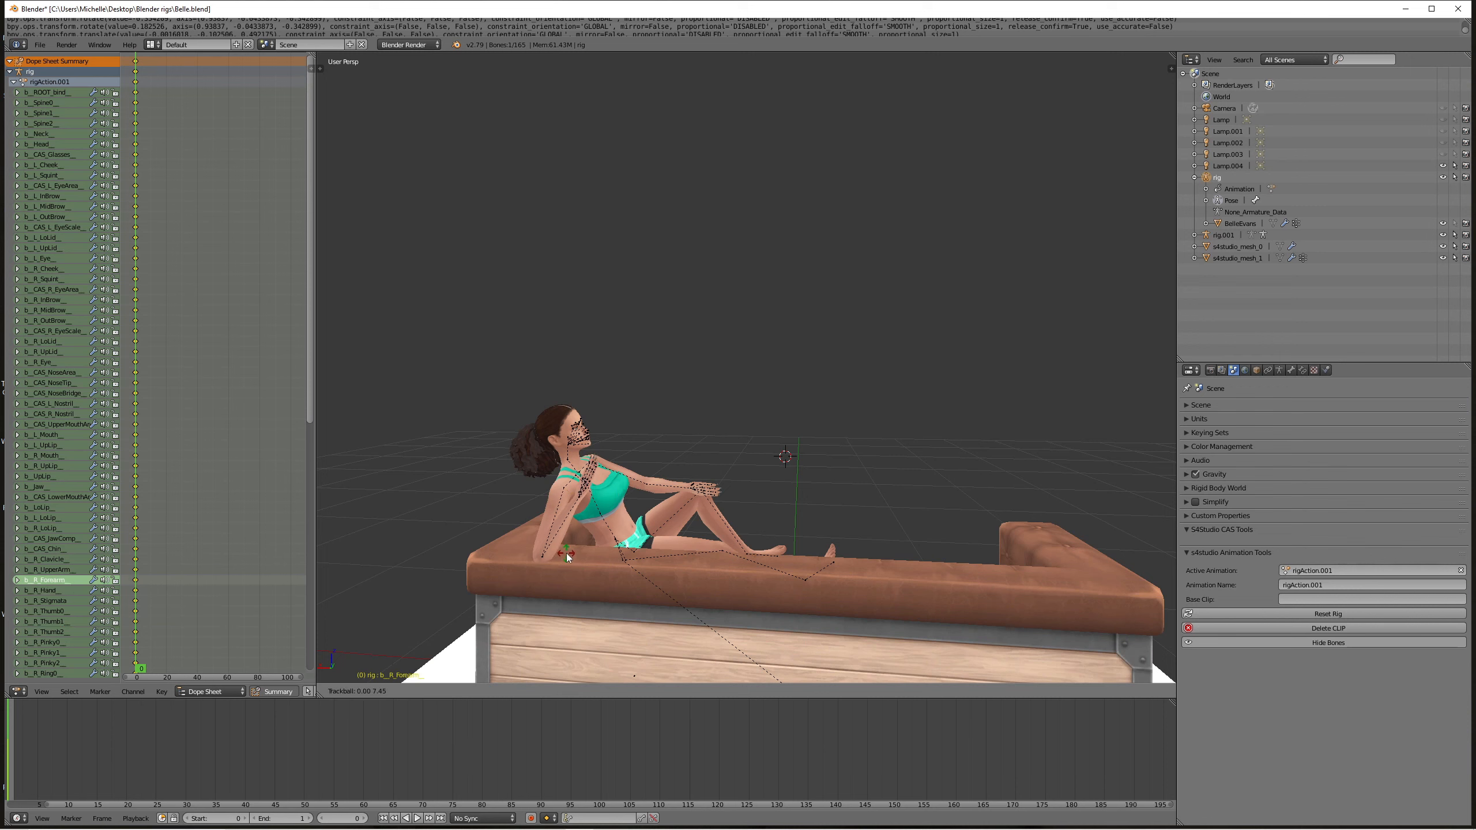
{"action": "left_click", "coordinate": [589, 542]}
{"action": "key", "text": "r"}
{"action": "left_click", "coordinate": [606, 543]}
- Rotate the right forearm further, using free rotation from behind and a side-view rotation, to bring the hand back toward the shoulder
{"action": "middle_click_drag", "start_coordinate": [606, 542], "coordinate": [683, 561]}
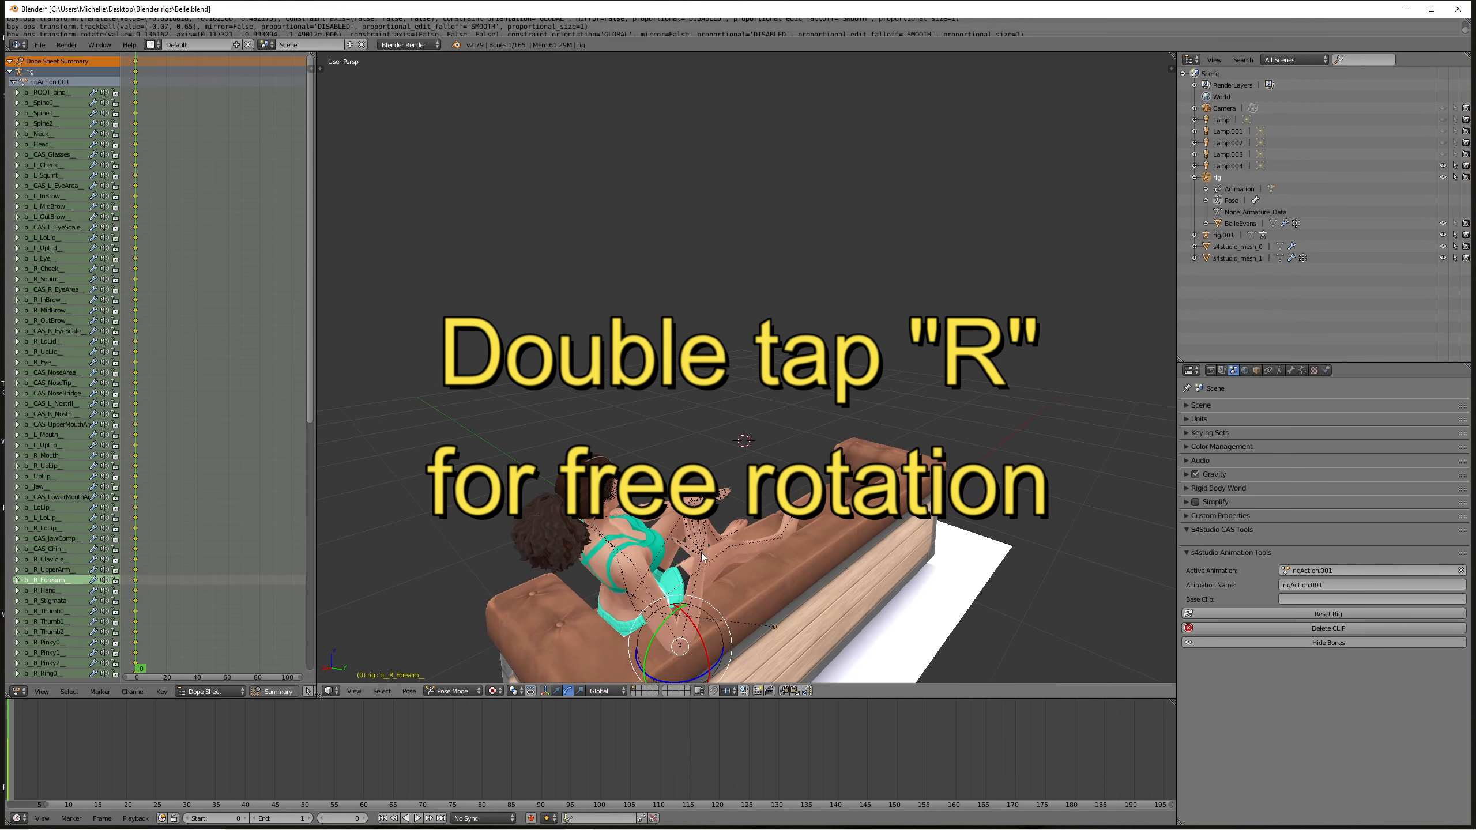
{"action": "key", "text": "r"}
{"action": "key", "text": "r"}
{"action": "left_click", "coordinate": [720, 544]}
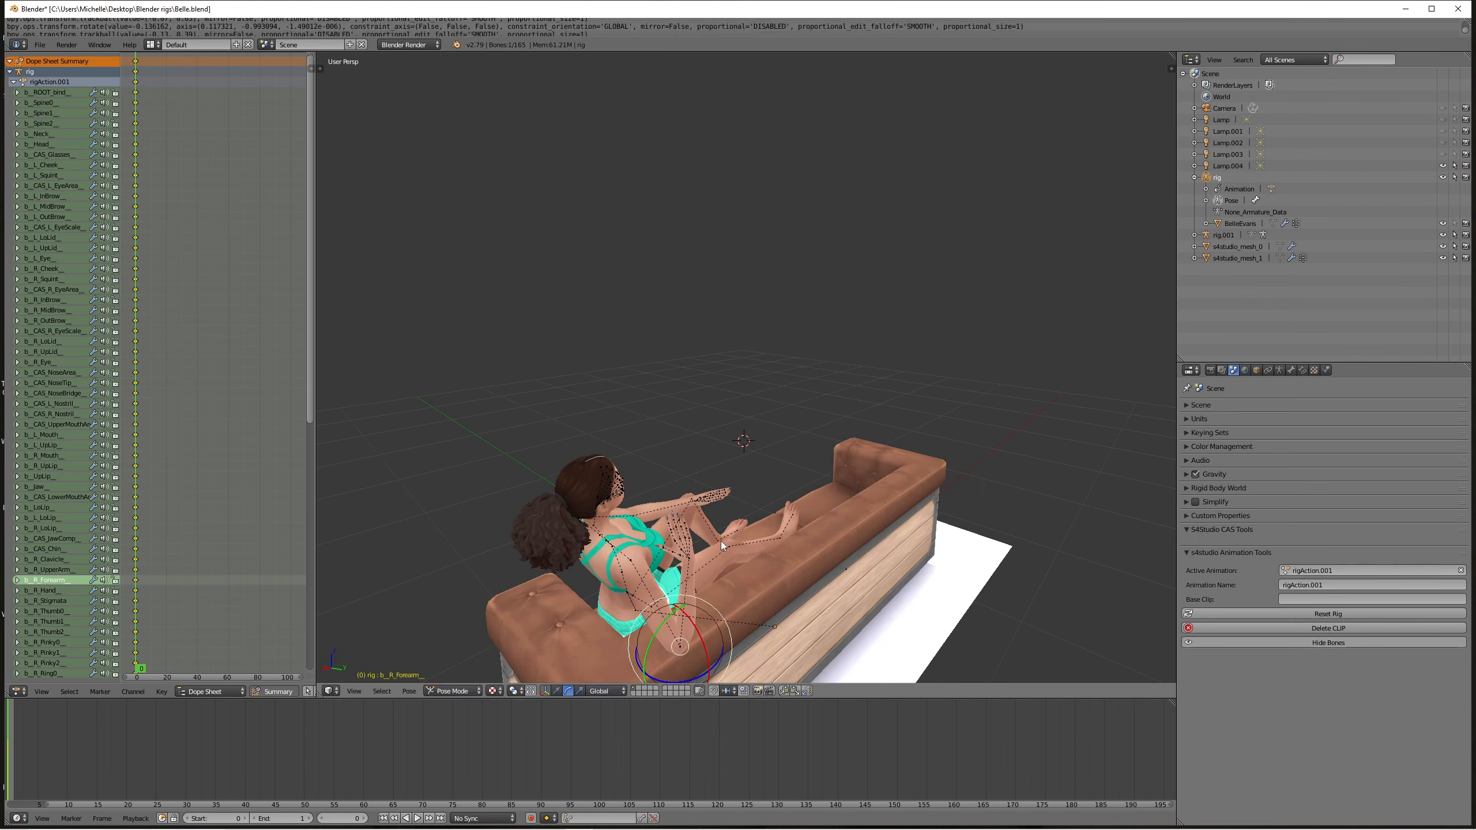
{"action": "middle_click_drag", "start_coordinate": [720, 544], "coordinate": [651, 535]}
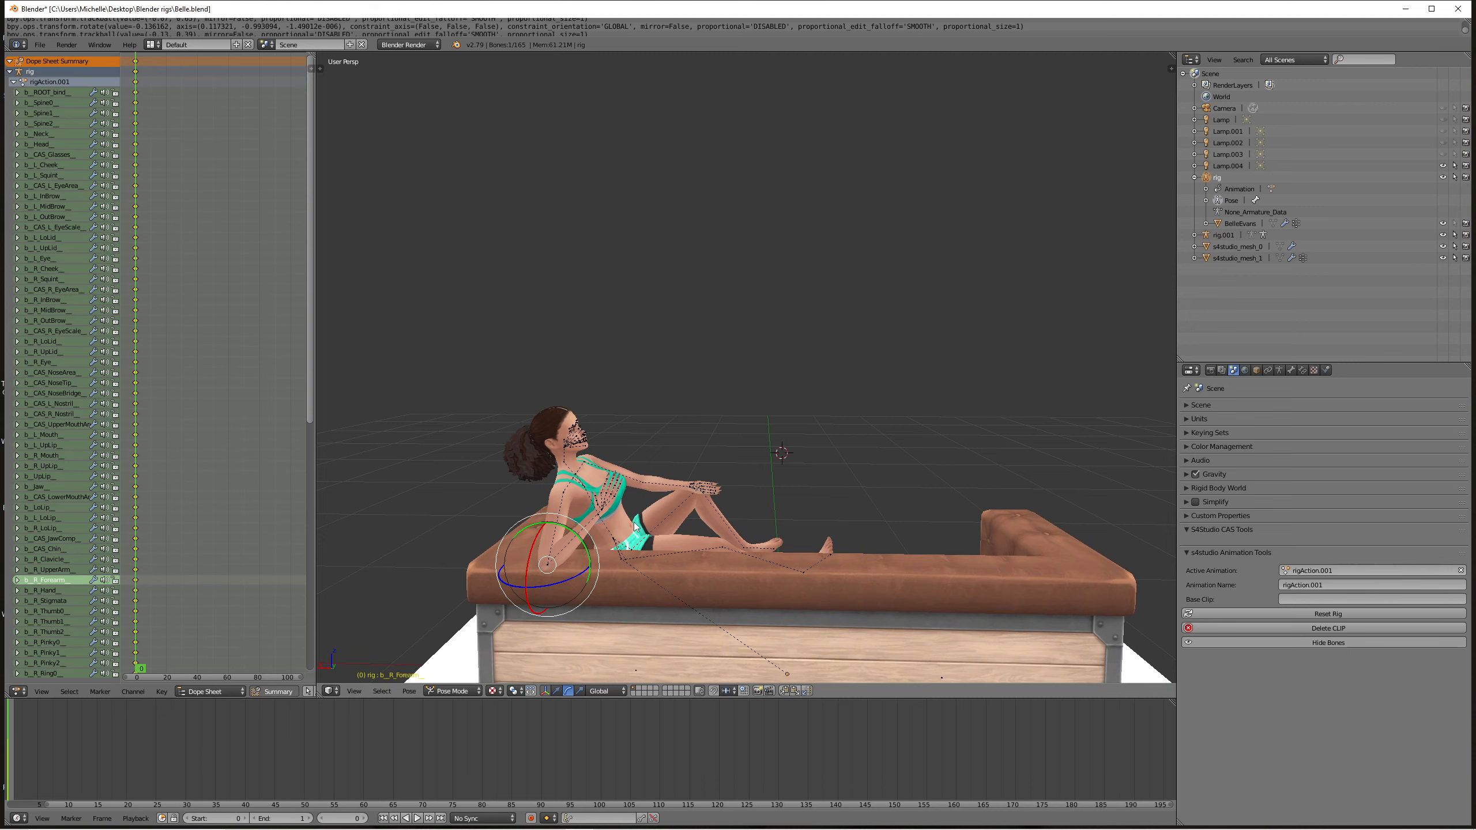
{"action": "key", "text": "r"}
{"action": "left_click", "coordinate": [631, 492]}
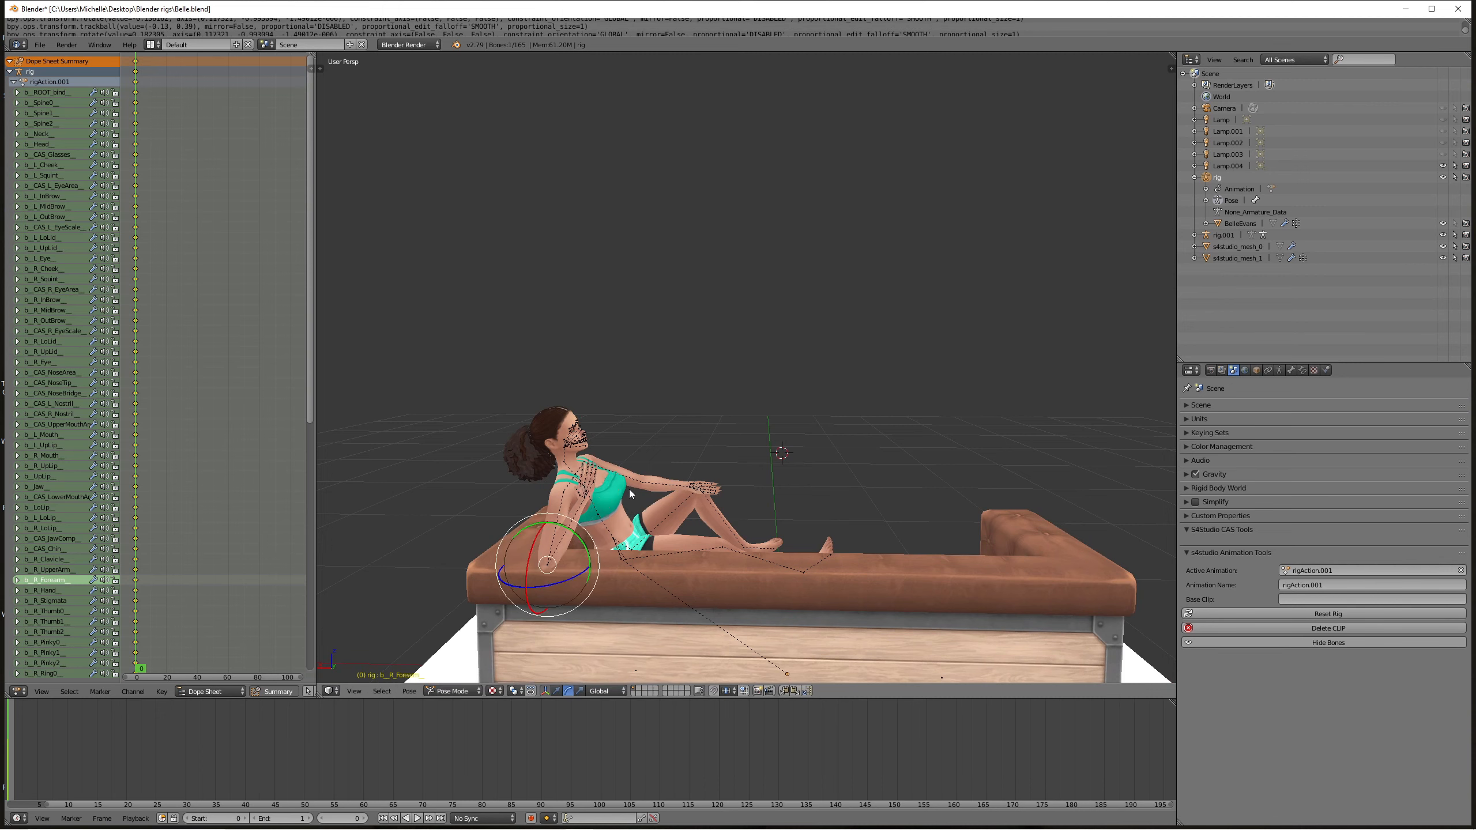
- Select the b__Spine0__ bone and trackball-rotate it, with a slight follow-up rotation, to turn and lean the torso toward the backrest
{"action": "scroll", "coordinate": [629, 489], "scroll_direction": "up", "scroll_amount": 3}
{"action": "middle_click_drag", "start_coordinate": [630, 488], "coordinate": [563, 499]}
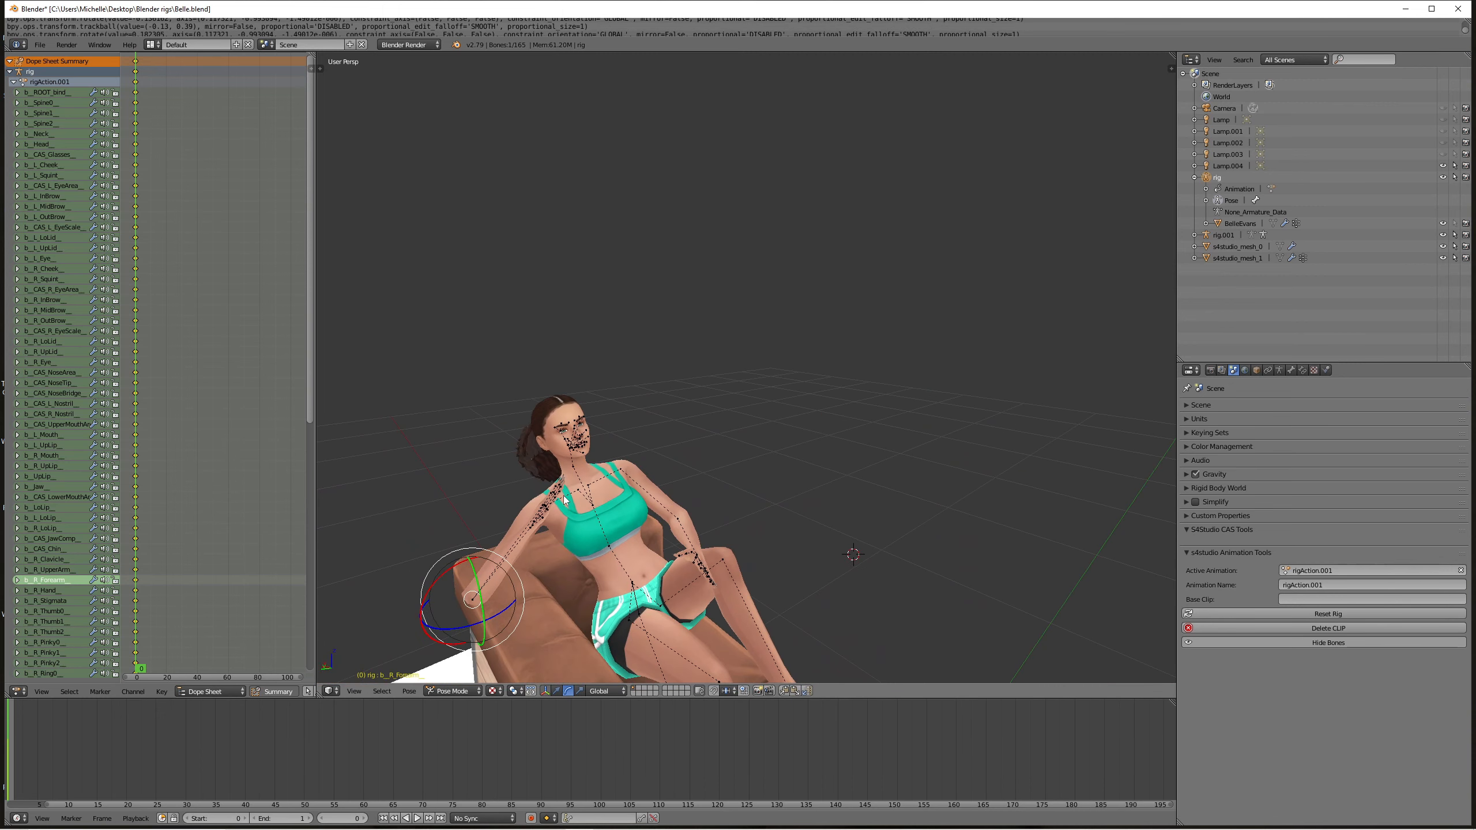
{"action": "right_click", "coordinate": [636, 583]}
{"action": "middle_click_drag", "start_coordinate": [636, 583], "coordinate": [626, 544]}
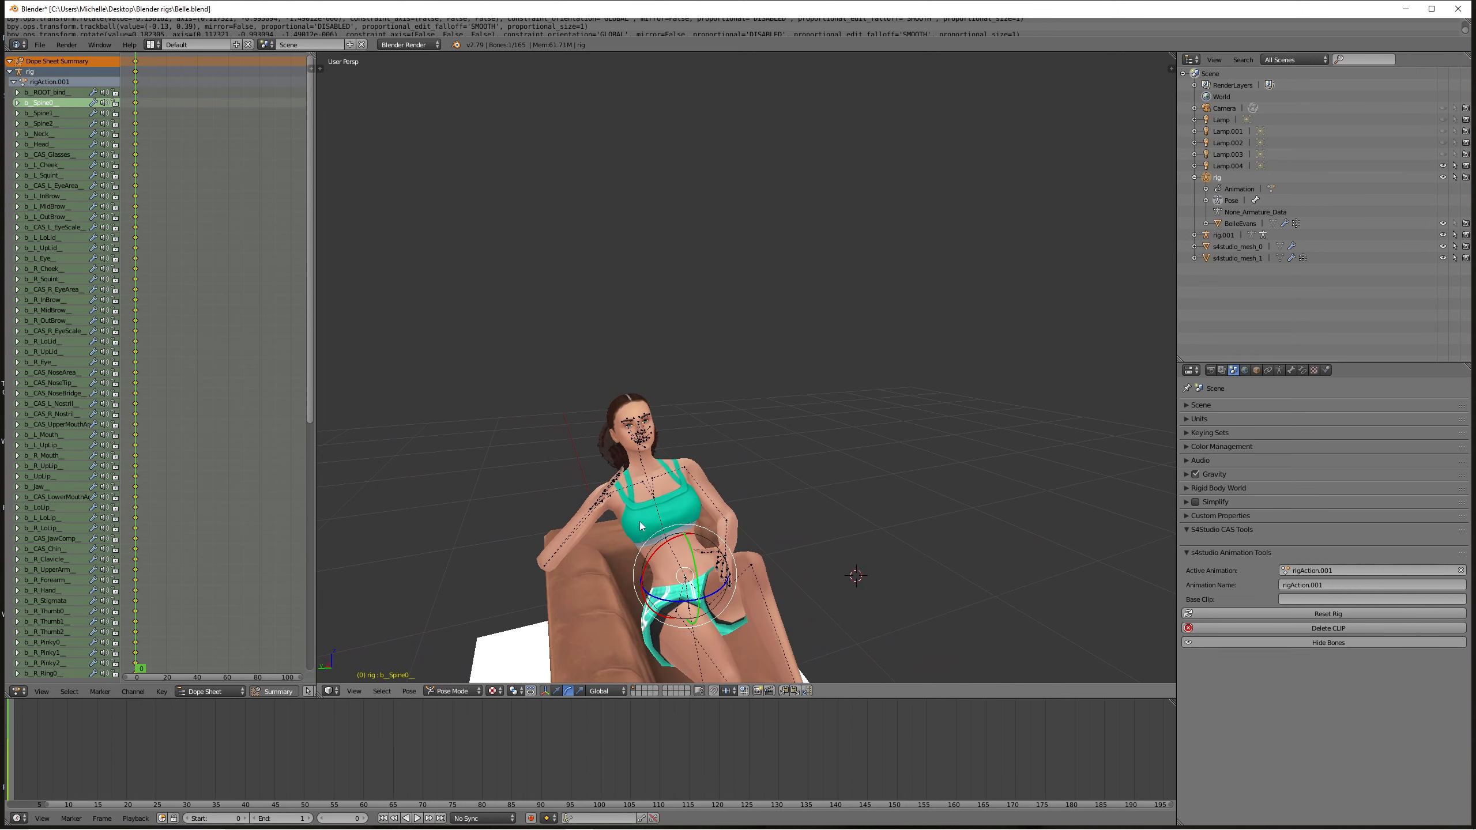
{"action": "key", "text": "r"}
{"action": "key", "text": "r"}
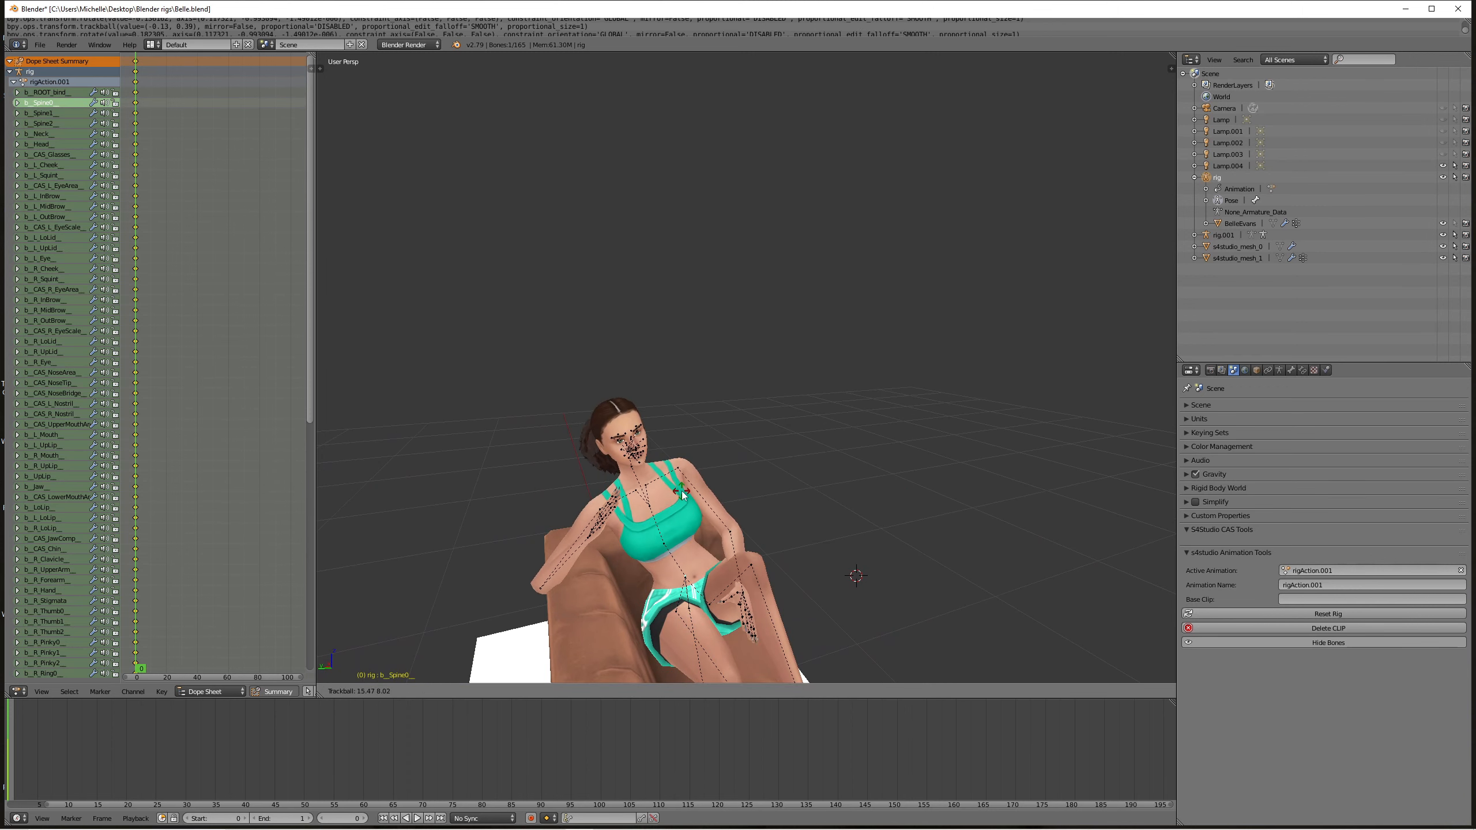
{"action": "left_click", "coordinate": [681, 493]}
{"action": "middle_click_drag", "start_coordinate": [680, 493], "coordinate": [738, 560]}
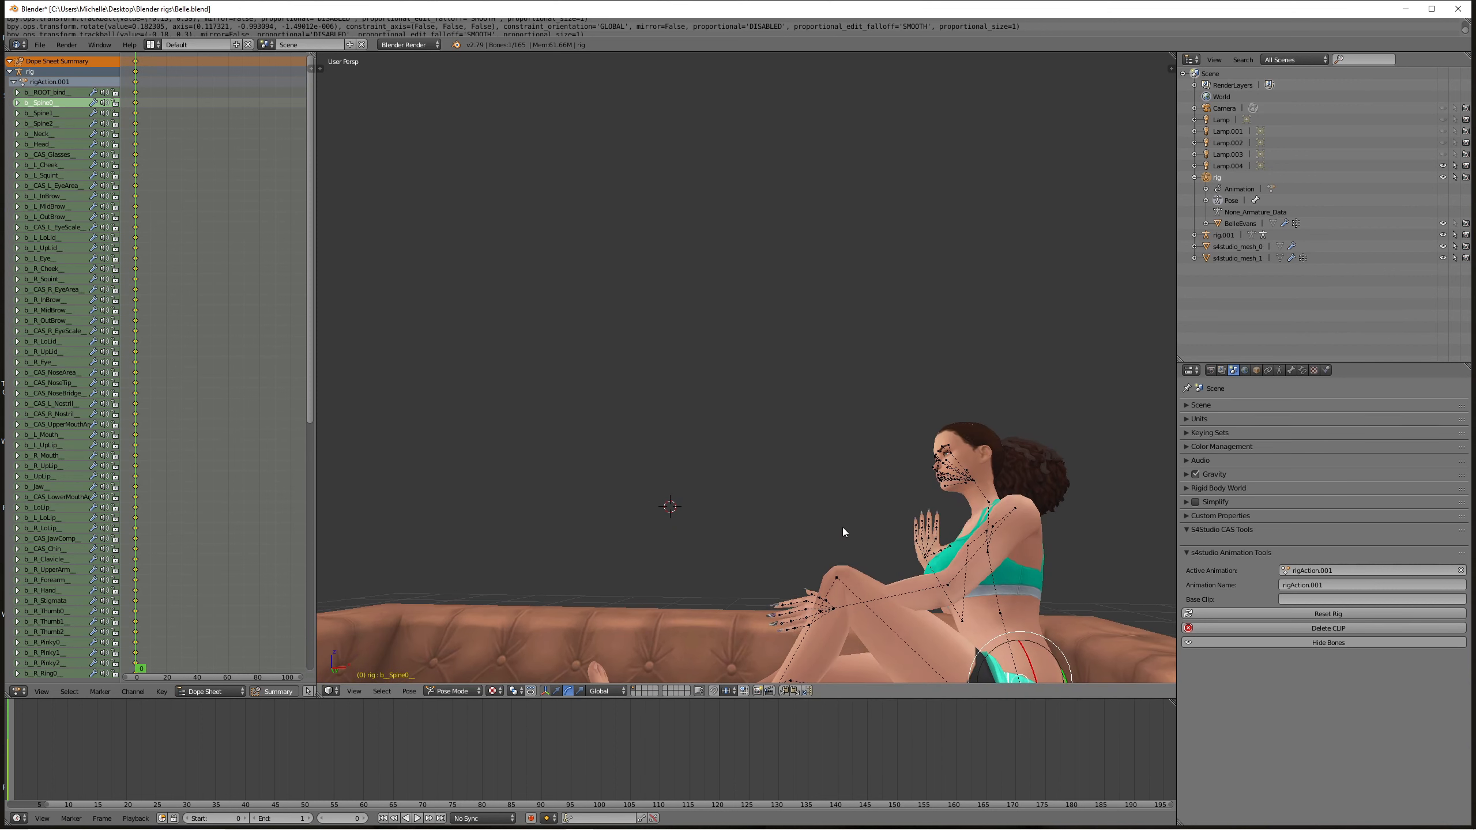
{"action": "middle_click_drag", "start_coordinate": [843, 528], "coordinate": [980, 547]}
{"action": "key", "text": "r"}
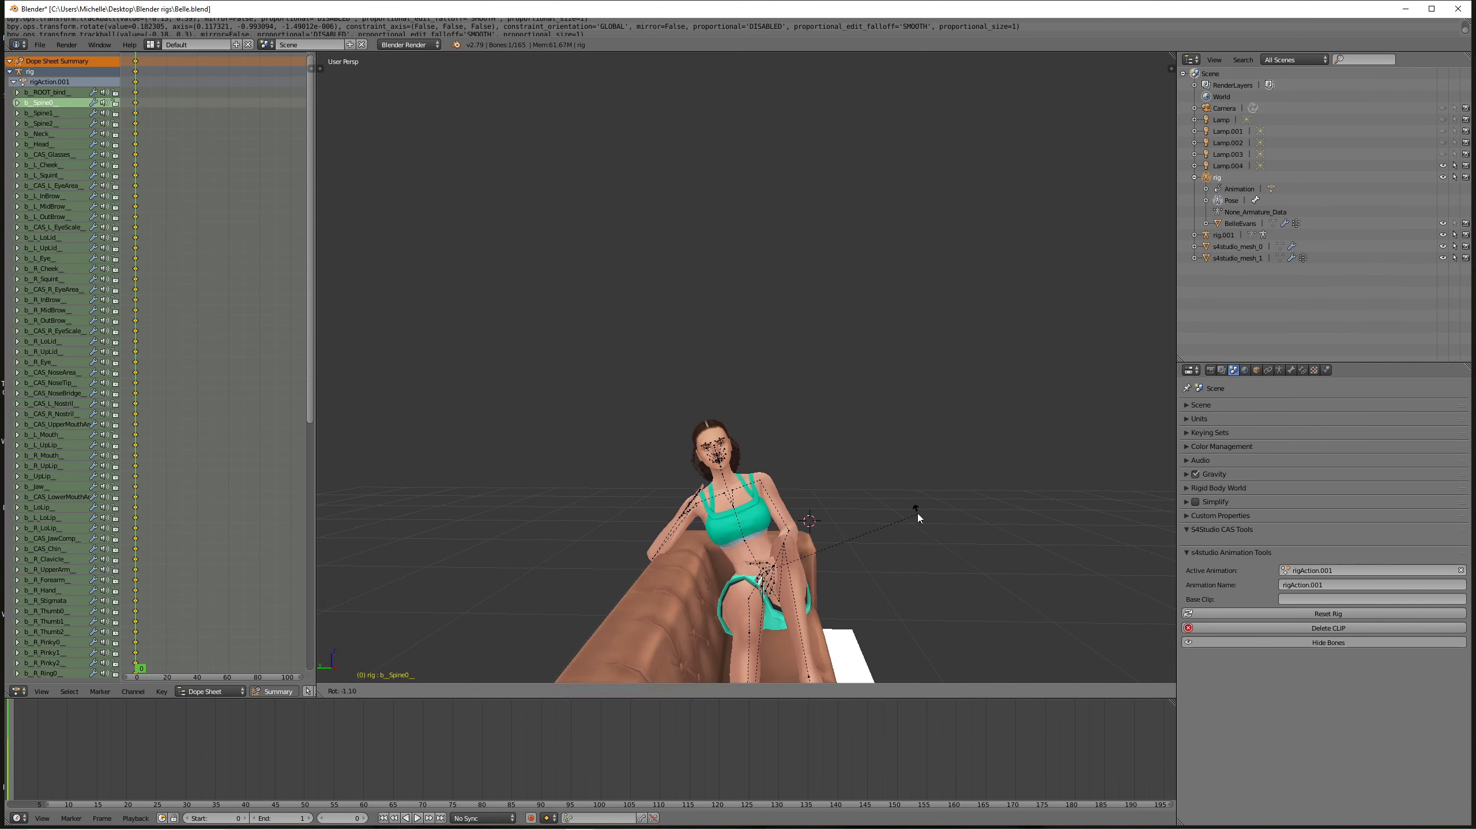
{"action": "left_click", "coordinate": [918, 513]}
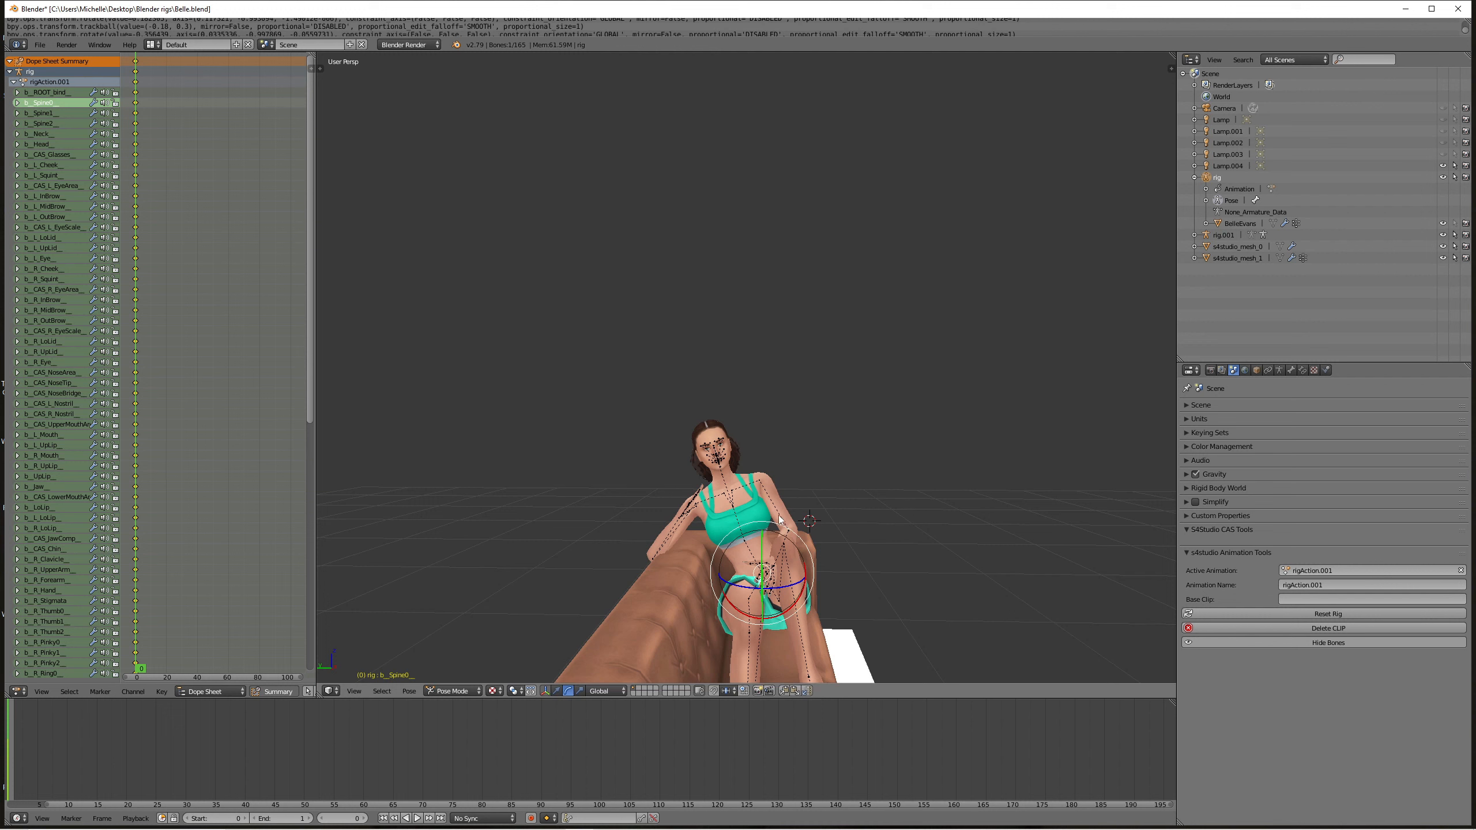
- Select the b__R_Clavicle__ bone and try trackball-rotating it from the front and side views
{"action": "right_click", "coordinate": [725, 498]}
{"action": "key", "text": "r"}
{"action": "key", "text": "r"}
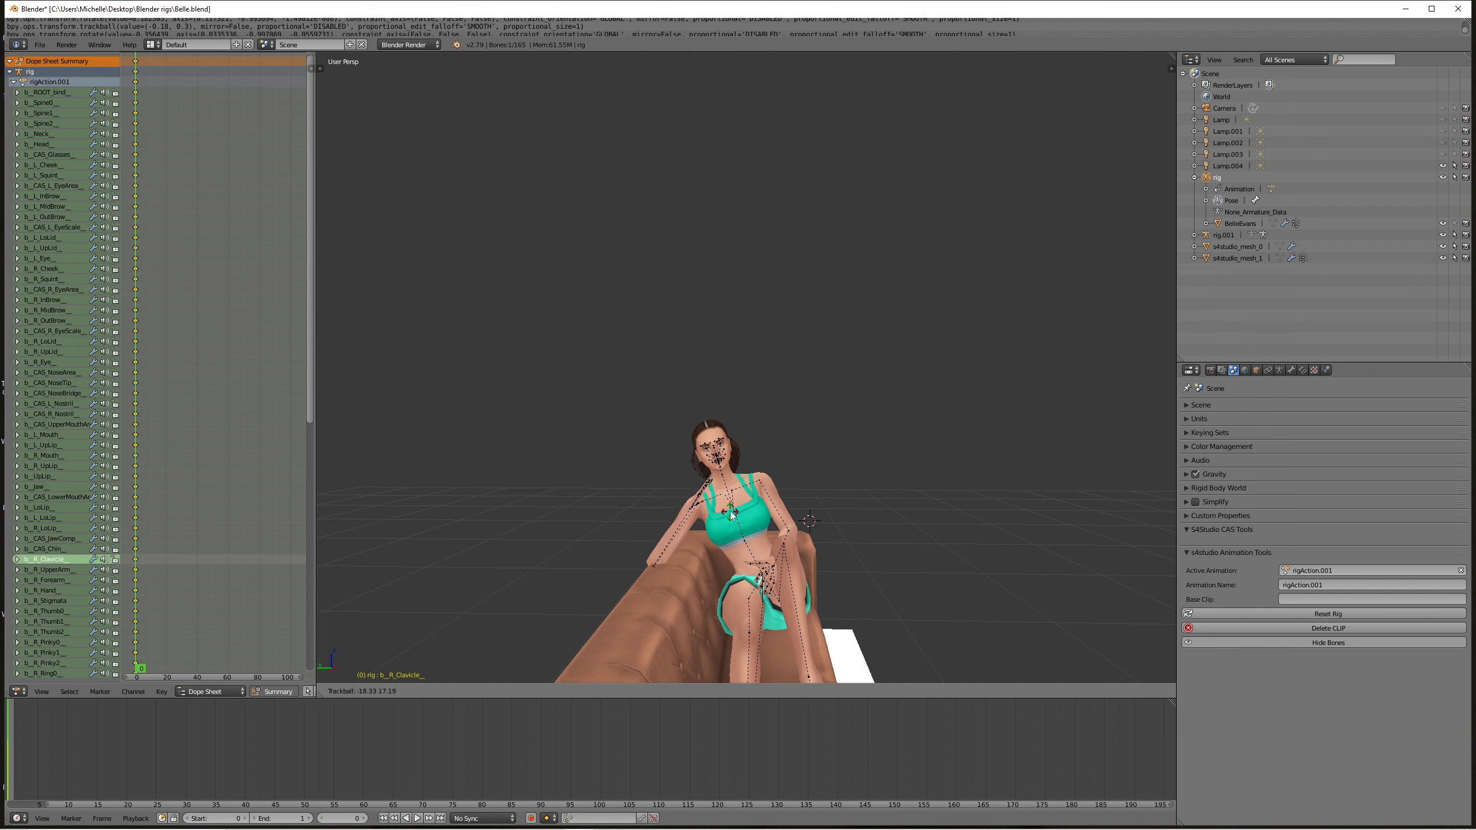
{"action": "right_click", "coordinate": [731, 514]}
{"action": "middle_click_drag", "start_coordinate": [731, 515], "coordinate": [762, 613]}
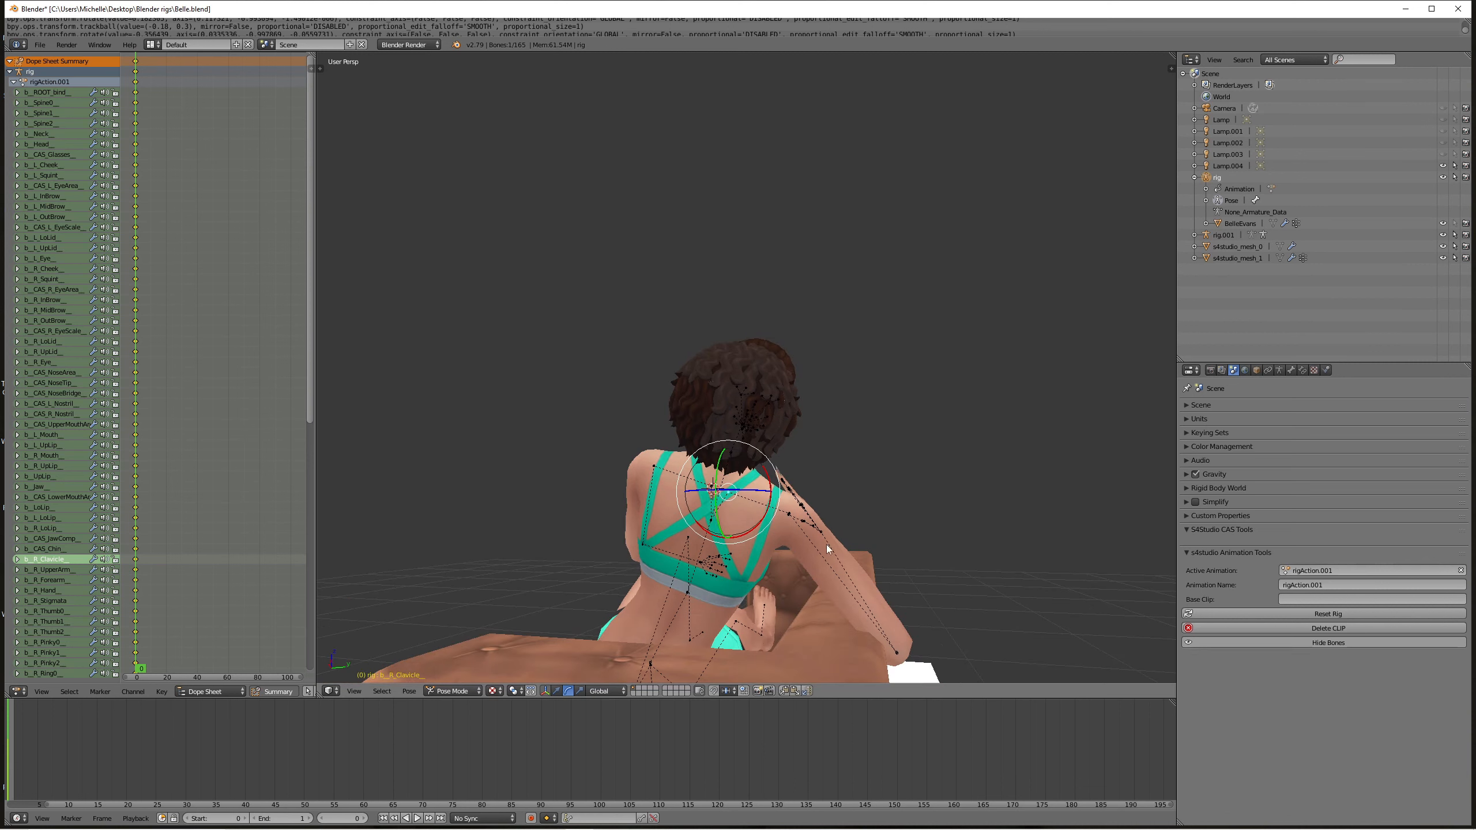
{"action": "middle_click_drag", "start_coordinate": [825, 544], "coordinate": [758, 549]}
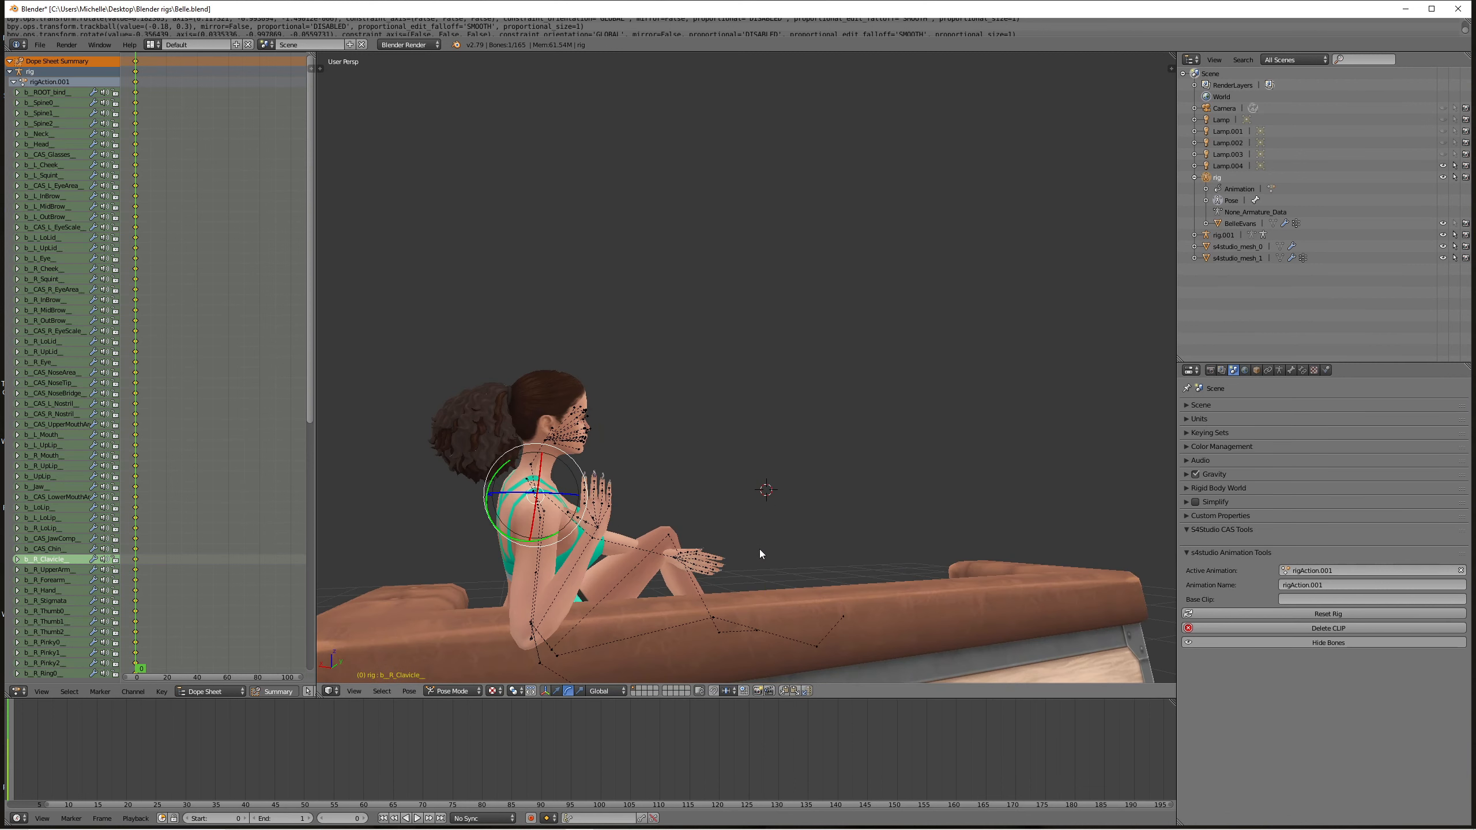
{"action": "key", "text": "r"}
{"action": "key", "text": "r"}
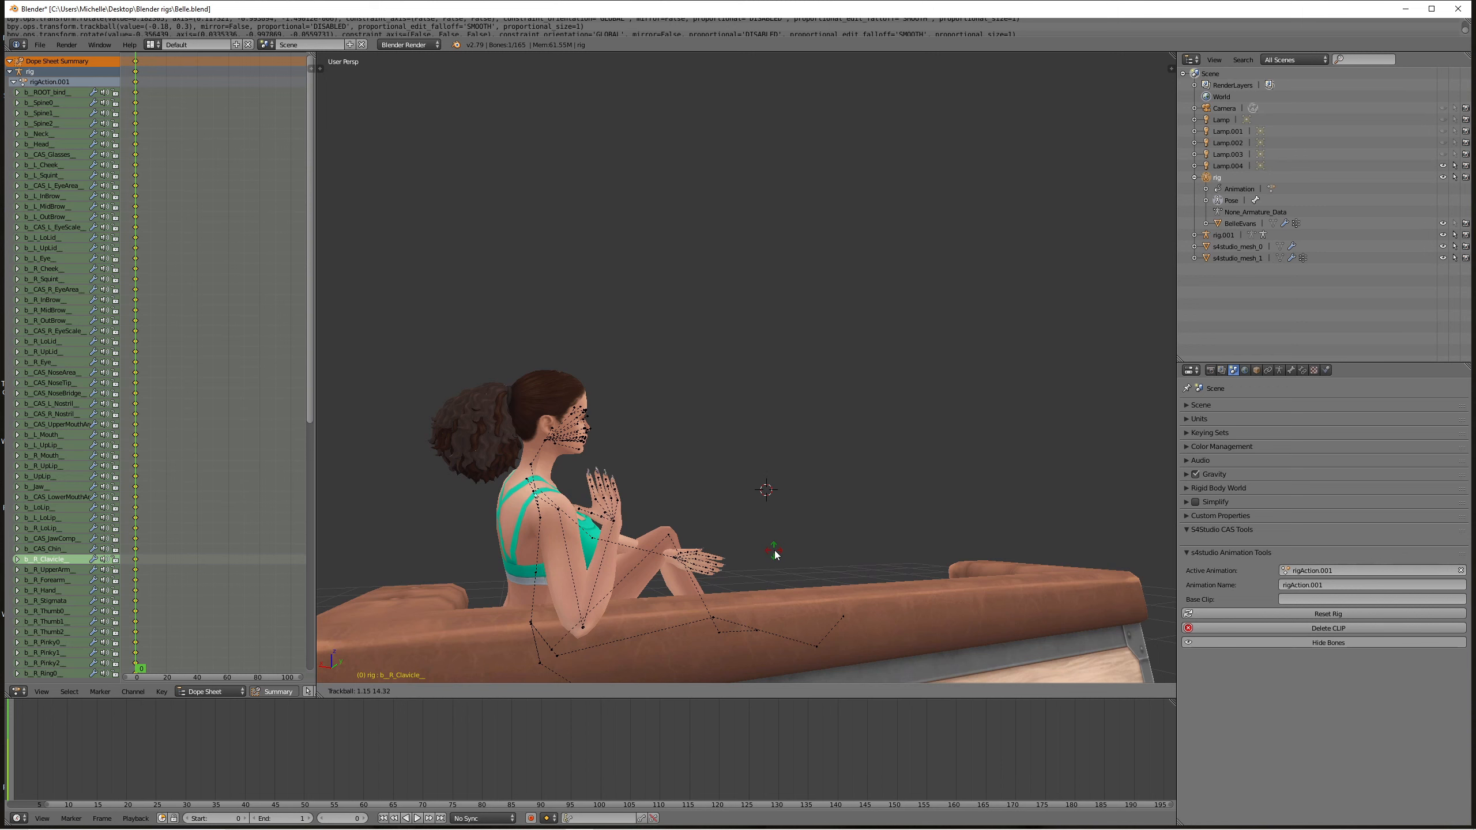
{"action": "right_click", "coordinate": [778, 553]}
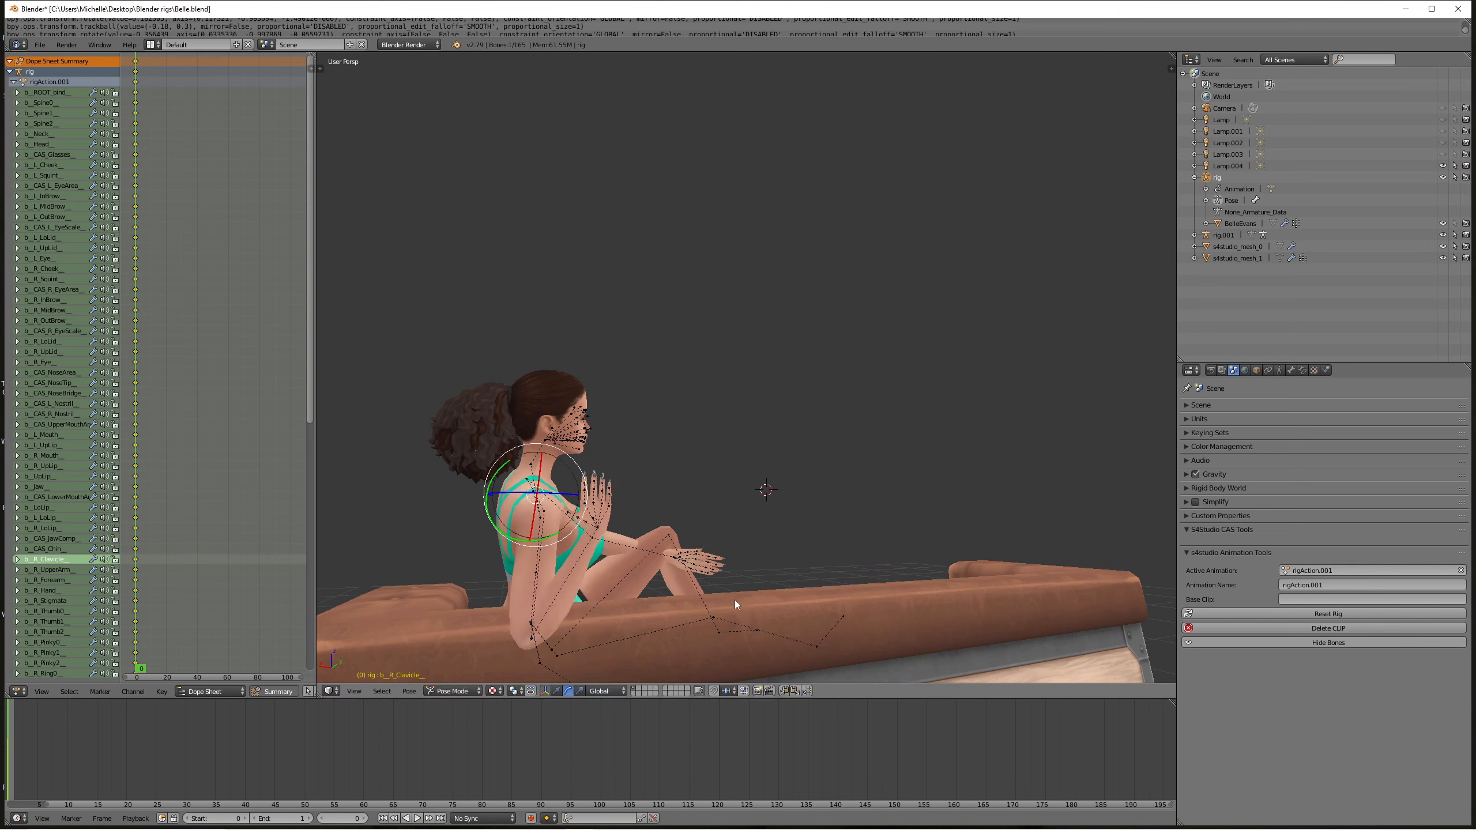
- Trackball-rotate the right clavicle bone in a side view to swing the shoulder and elbow forward
{"action": "middle_click_drag", "start_coordinate": [669, 616], "coordinate": [655, 616]}
{"action": "key", "text": "r"}
{"action": "key", "text": "r"}
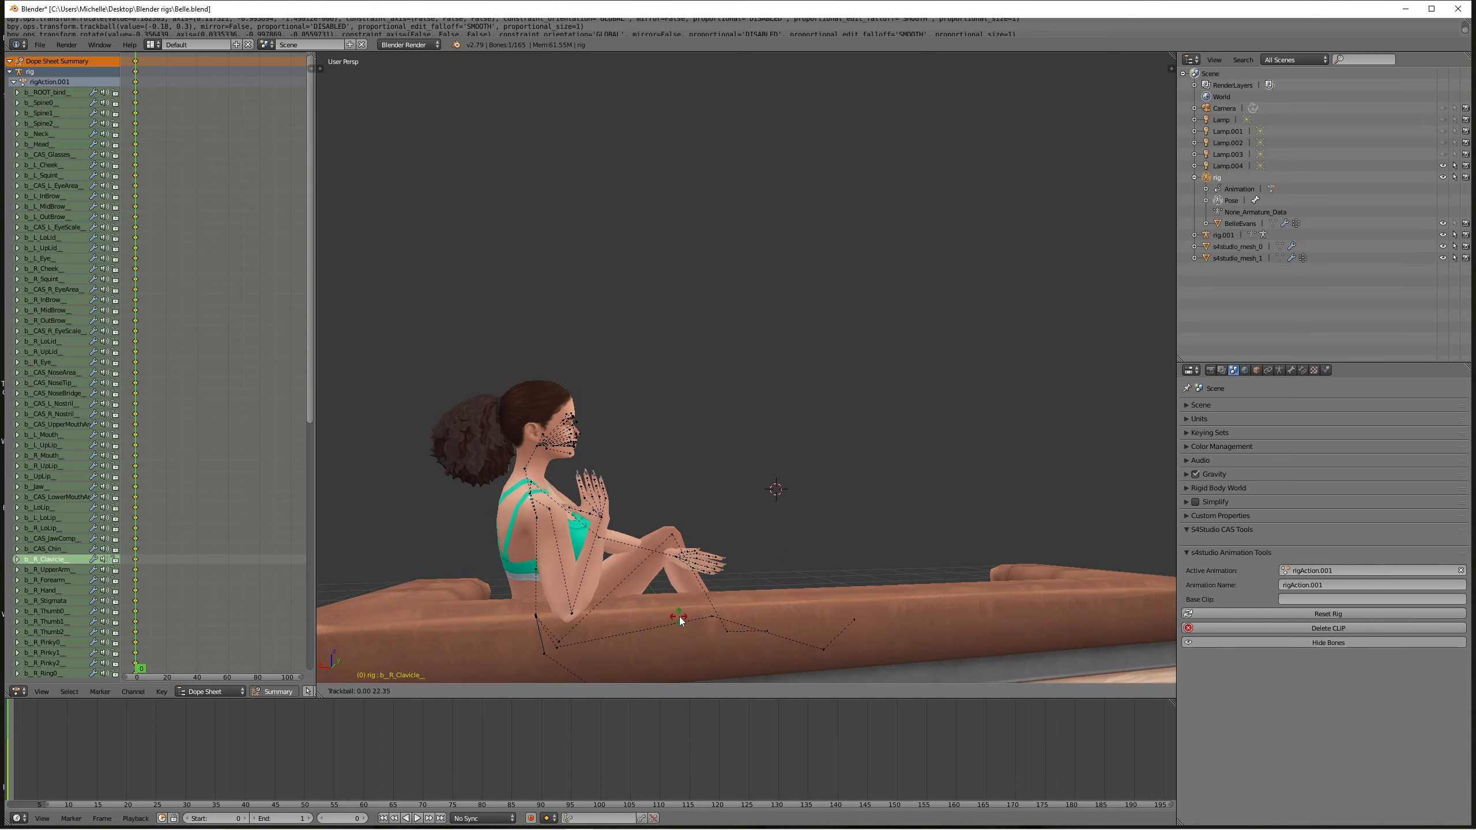
{"action": "left_click", "coordinate": [679, 616]}
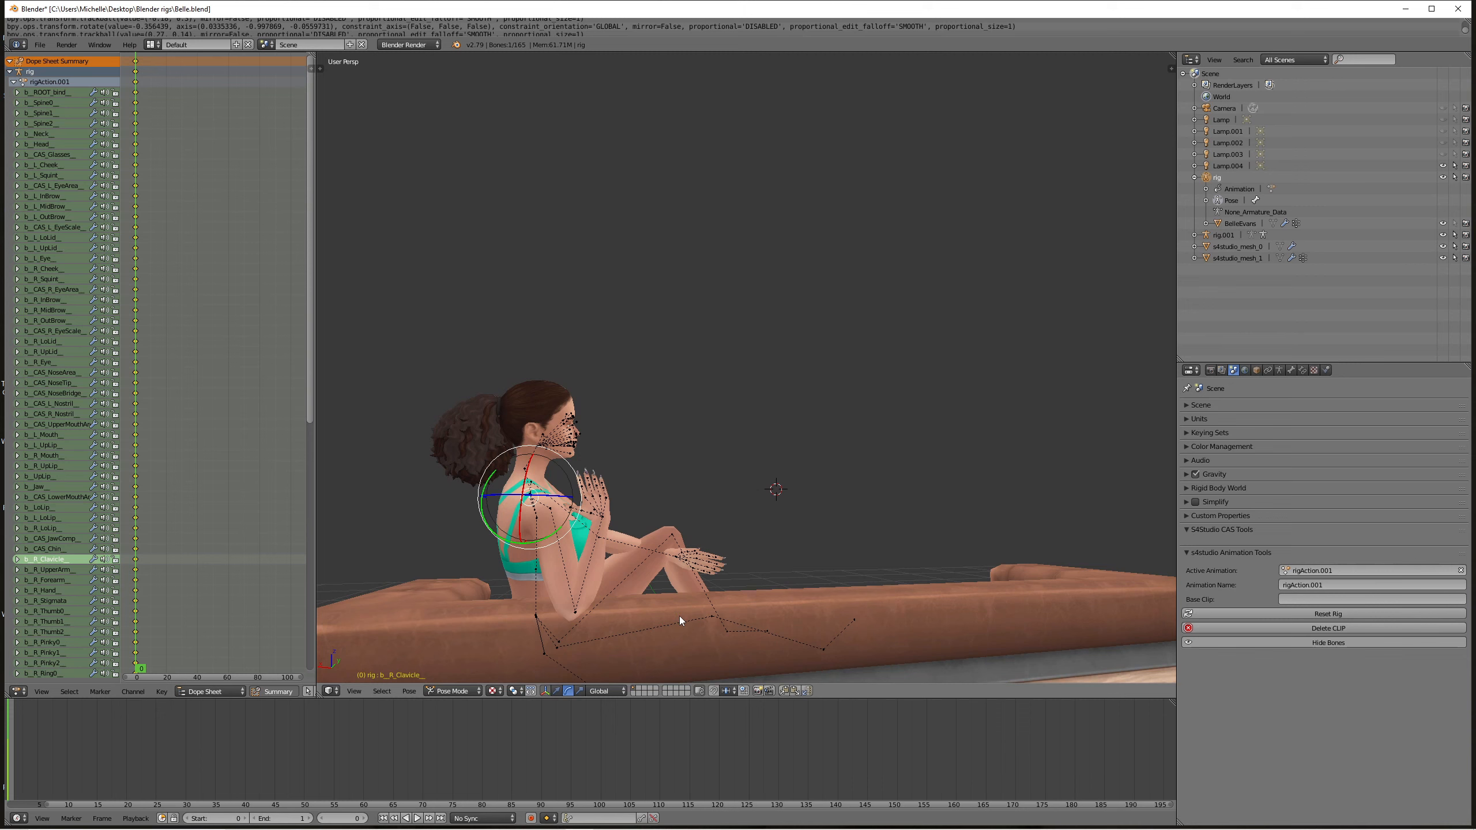
{"action": "key", "text": "r"}
{"action": "key", "text": "r"}
{"action": "right_click", "coordinate": [611, 593]}
- Rotate the right clavicle bone slightly from a rear view to settle the elbow on the sofa's backrest
{"action": "middle_click_drag", "start_coordinate": [611, 593], "coordinate": [724, 612]}
{"action": "key", "text": "r"}
{"action": "key", "text": "r"}
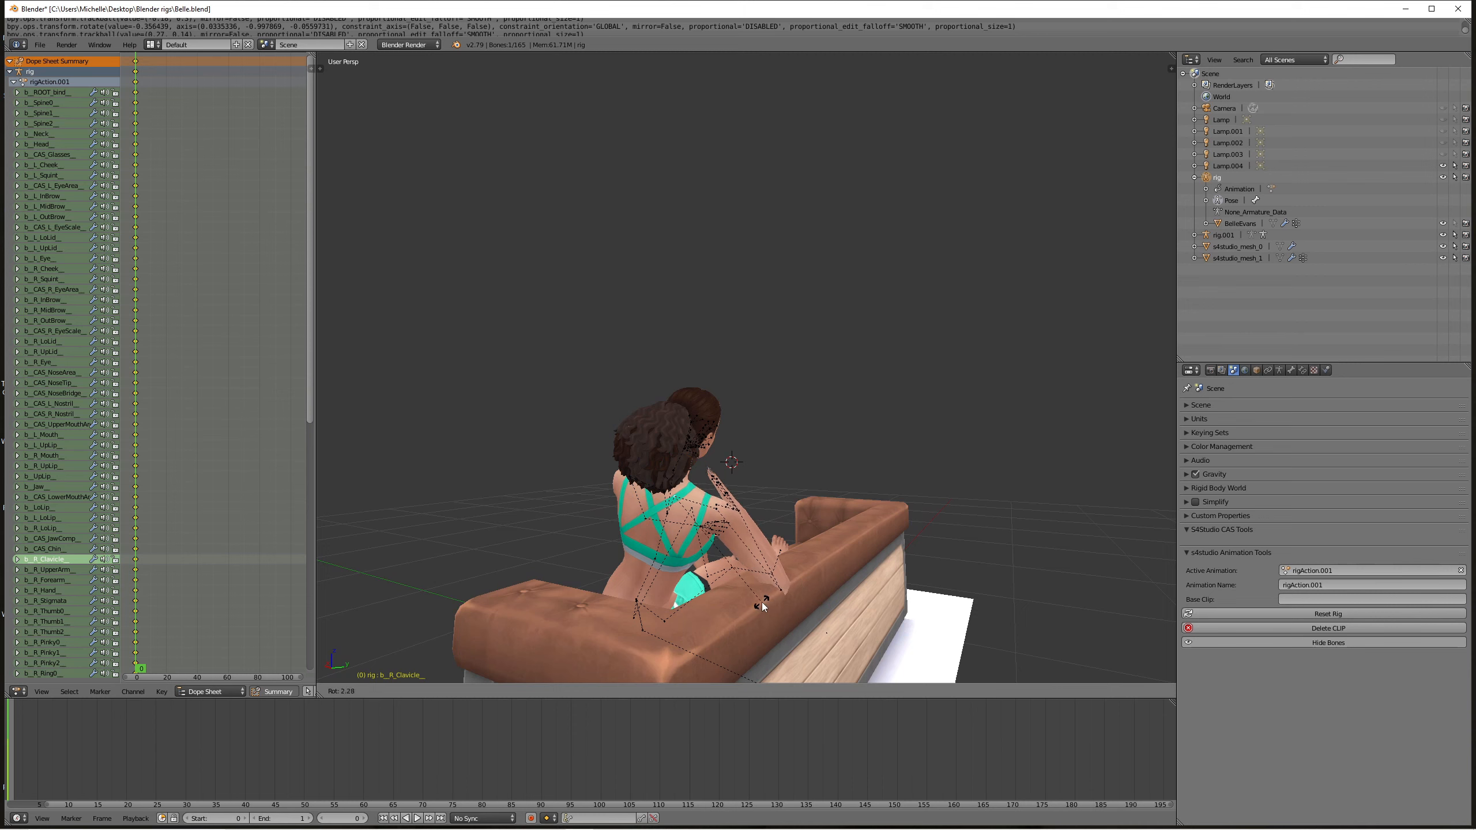
{"action": "right_click", "coordinate": [779, 596]}
{"action": "key", "text": "r"}
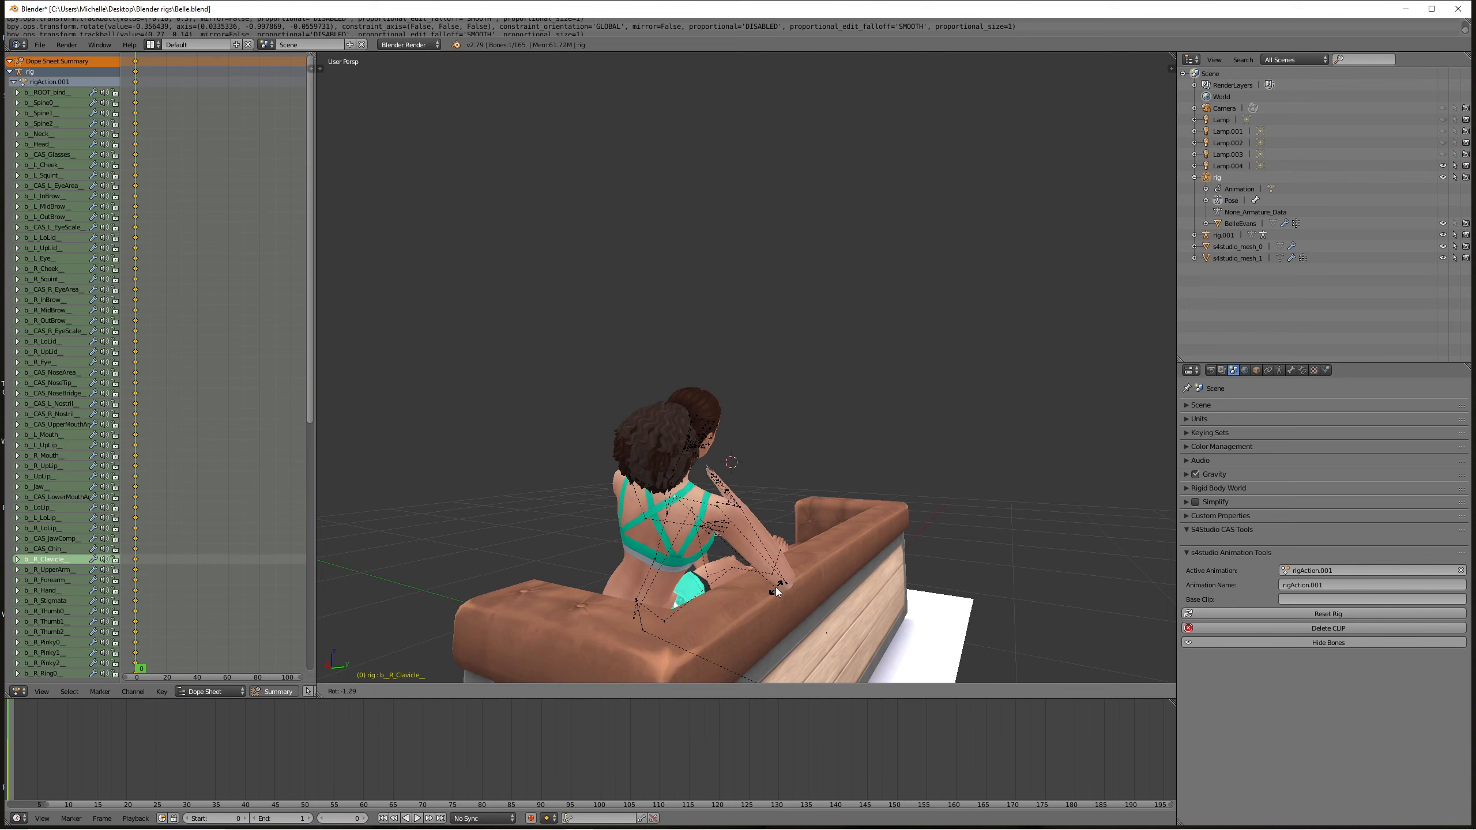
{"action": "left_click", "coordinate": [772, 587]}
{"action": "middle_click_drag", "start_coordinate": [772, 586], "coordinate": [572, 607]}
{"action": "scroll", "coordinate": [620, 579], "scroll_direction": "up", "scroll_amount": 4}
{"action": "right_click", "coordinate": [583, 573]}
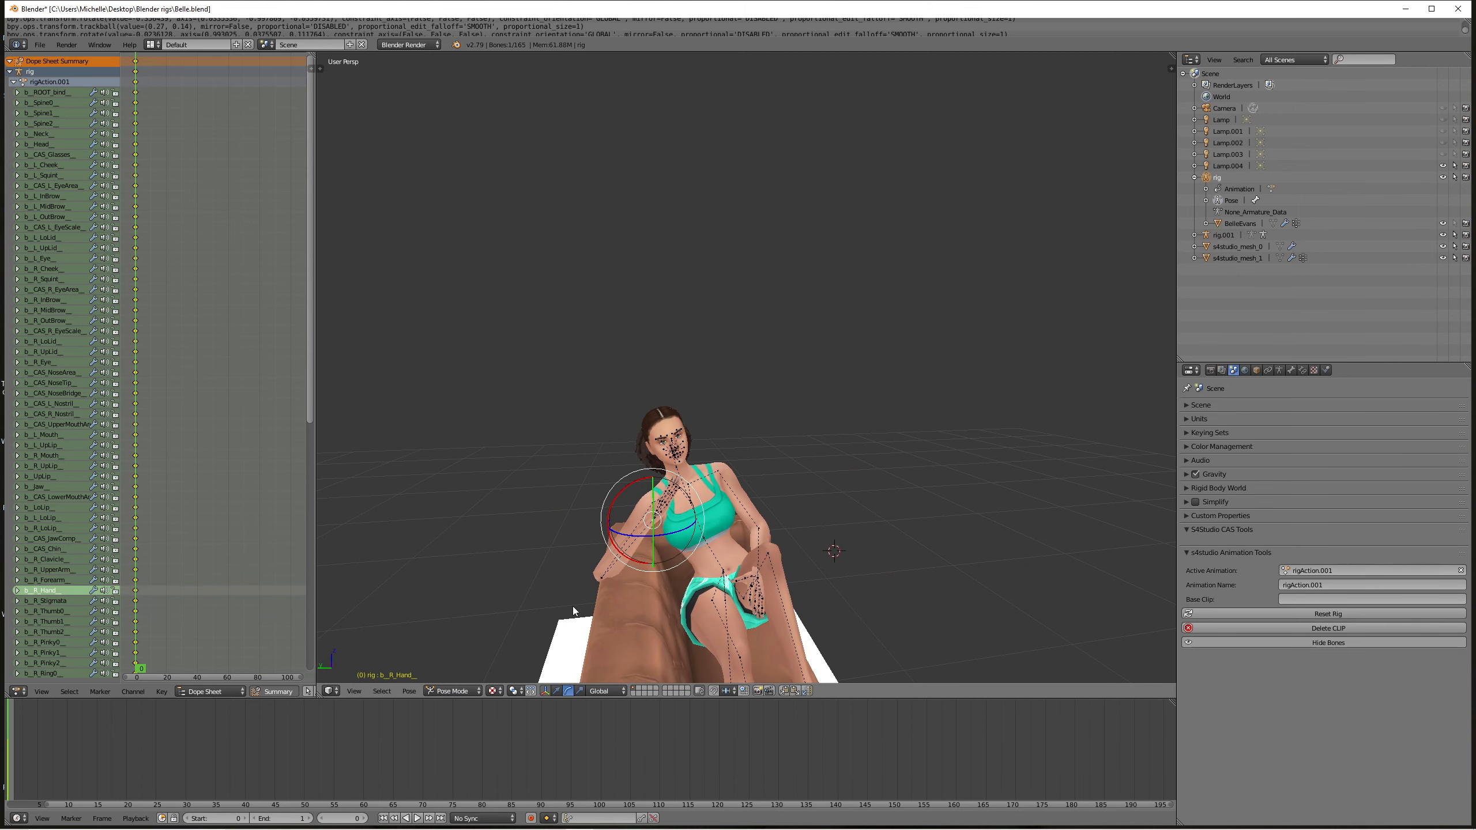
{"action": "key", "text": "g"}
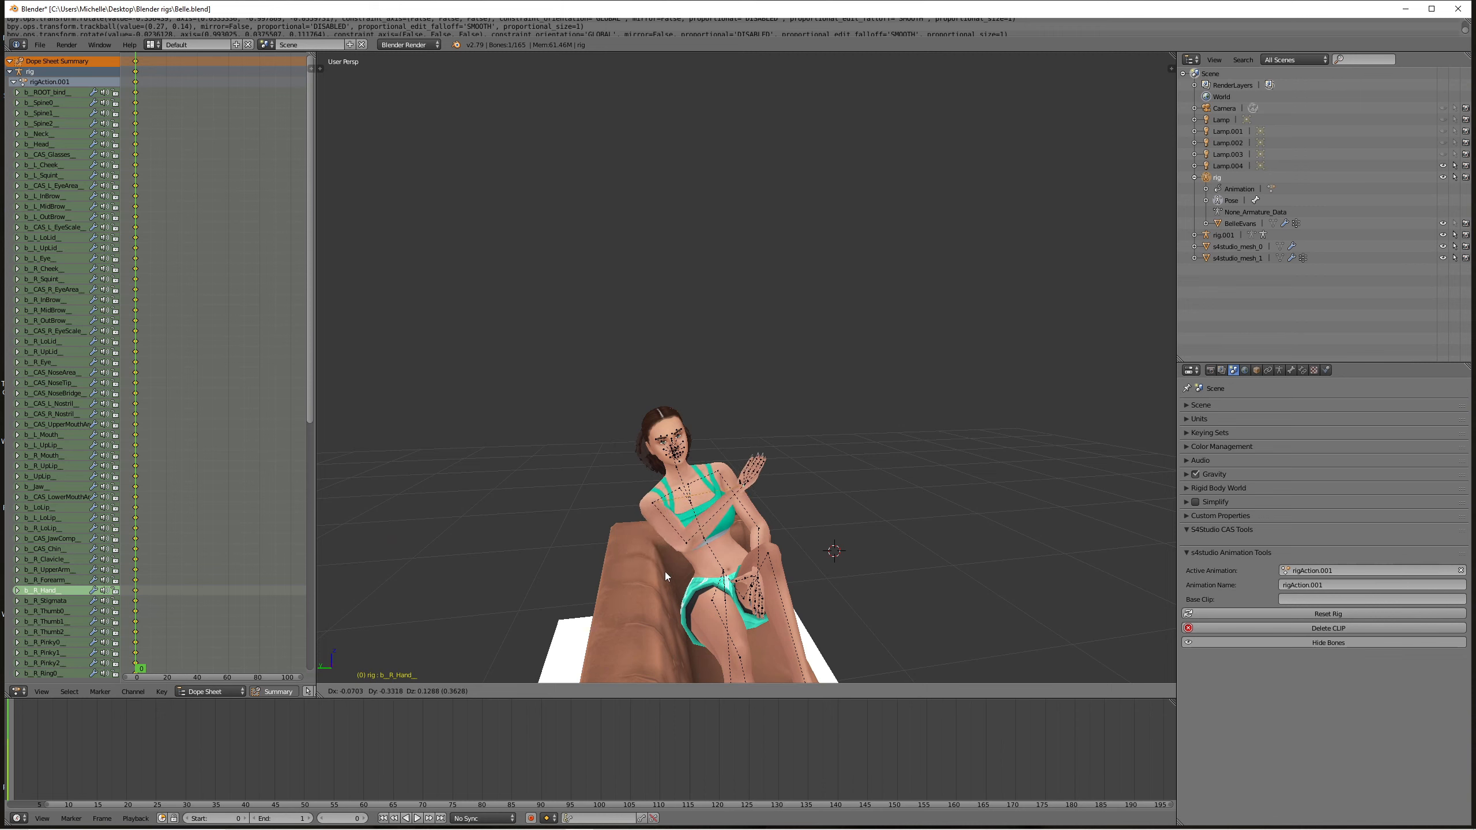
{"action": "right_click", "coordinate": [606, 605]}
- Select the b__R_Forearm__ bone and rotate it in side and front views to raise the hand toward the side of the face
{"action": "middle_click_drag", "start_coordinate": [611, 605], "coordinate": [691, 610]}
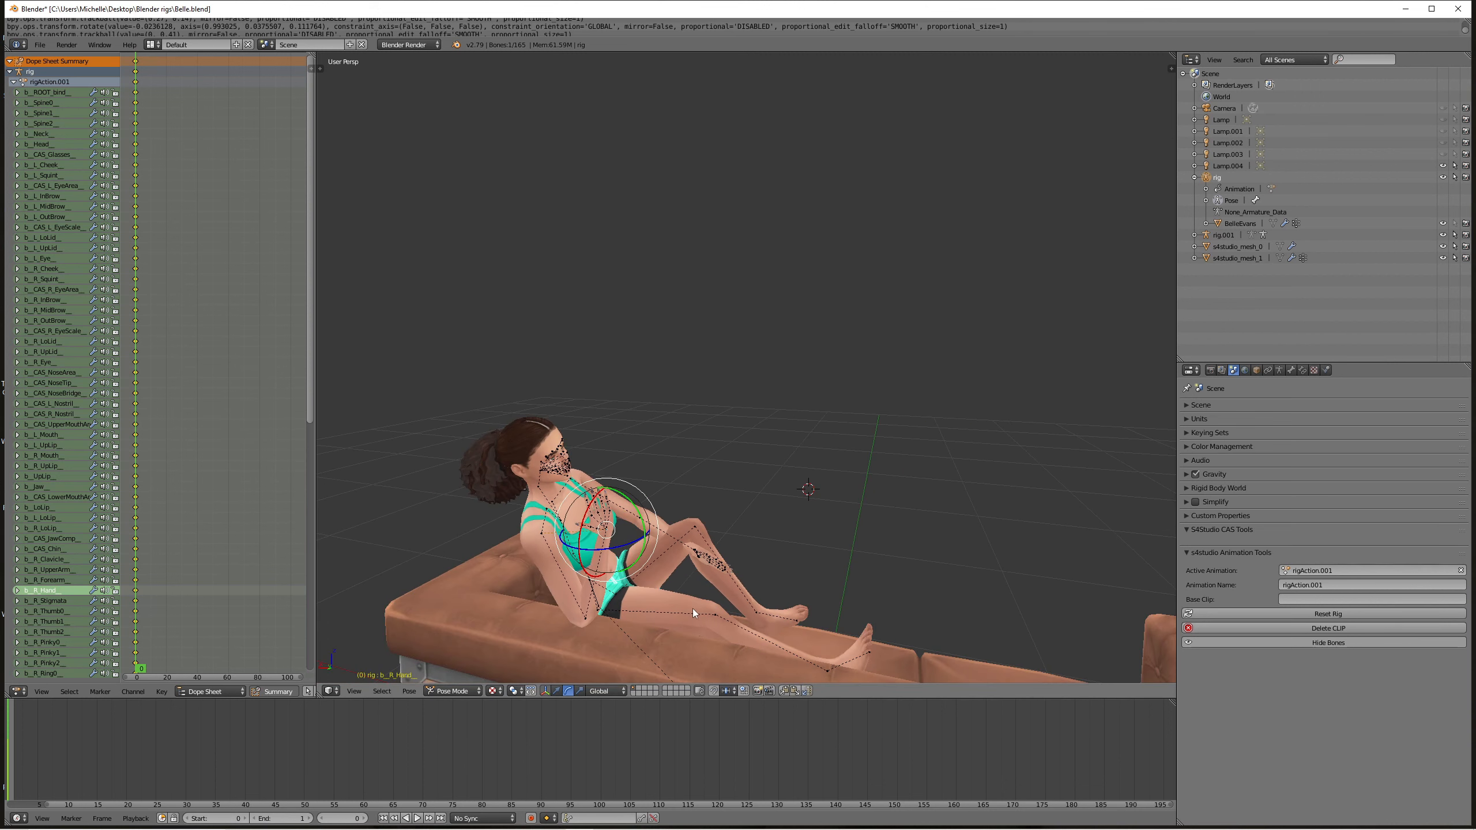
{"action": "right_click", "coordinate": [588, 621]}
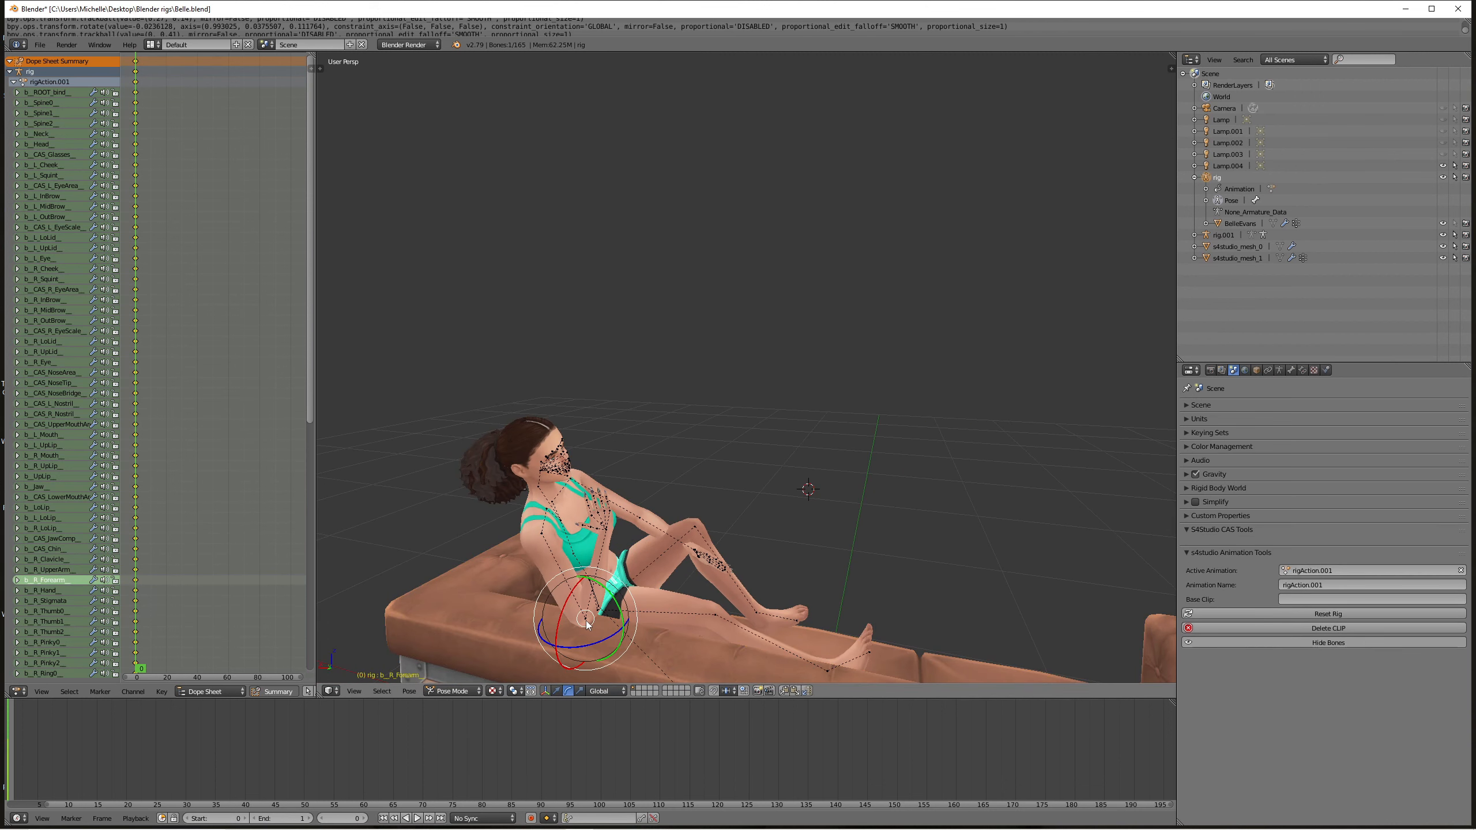
{"action": "key", "text": "r"}
{"action": "left_click", "coordinate": [625, 592]}
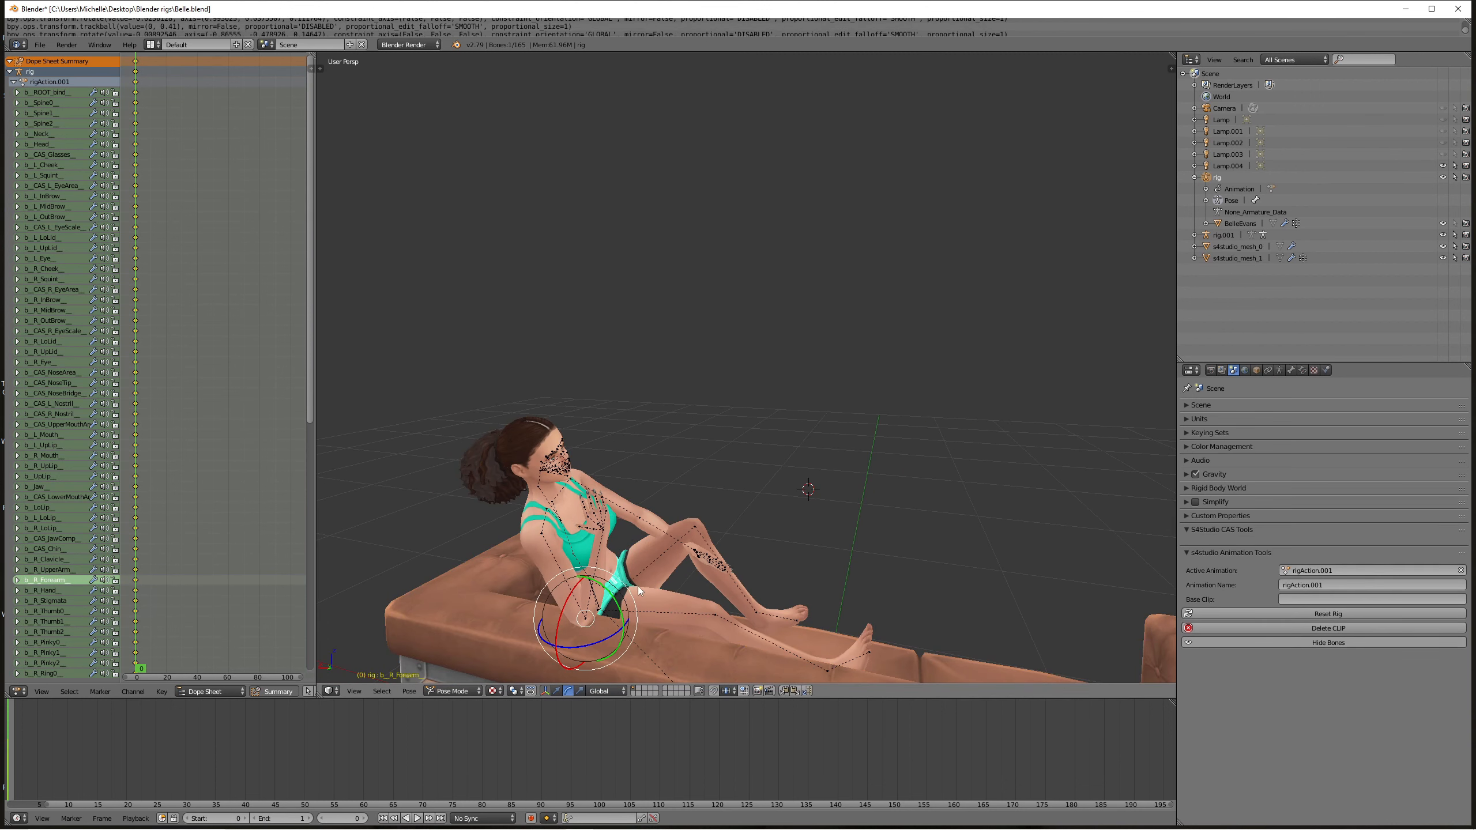
{"action": "middle_click_drag", "start_coordinate": [638, 585], "coordinate": [605, 558]}
{"action": "key", "text": "r"}
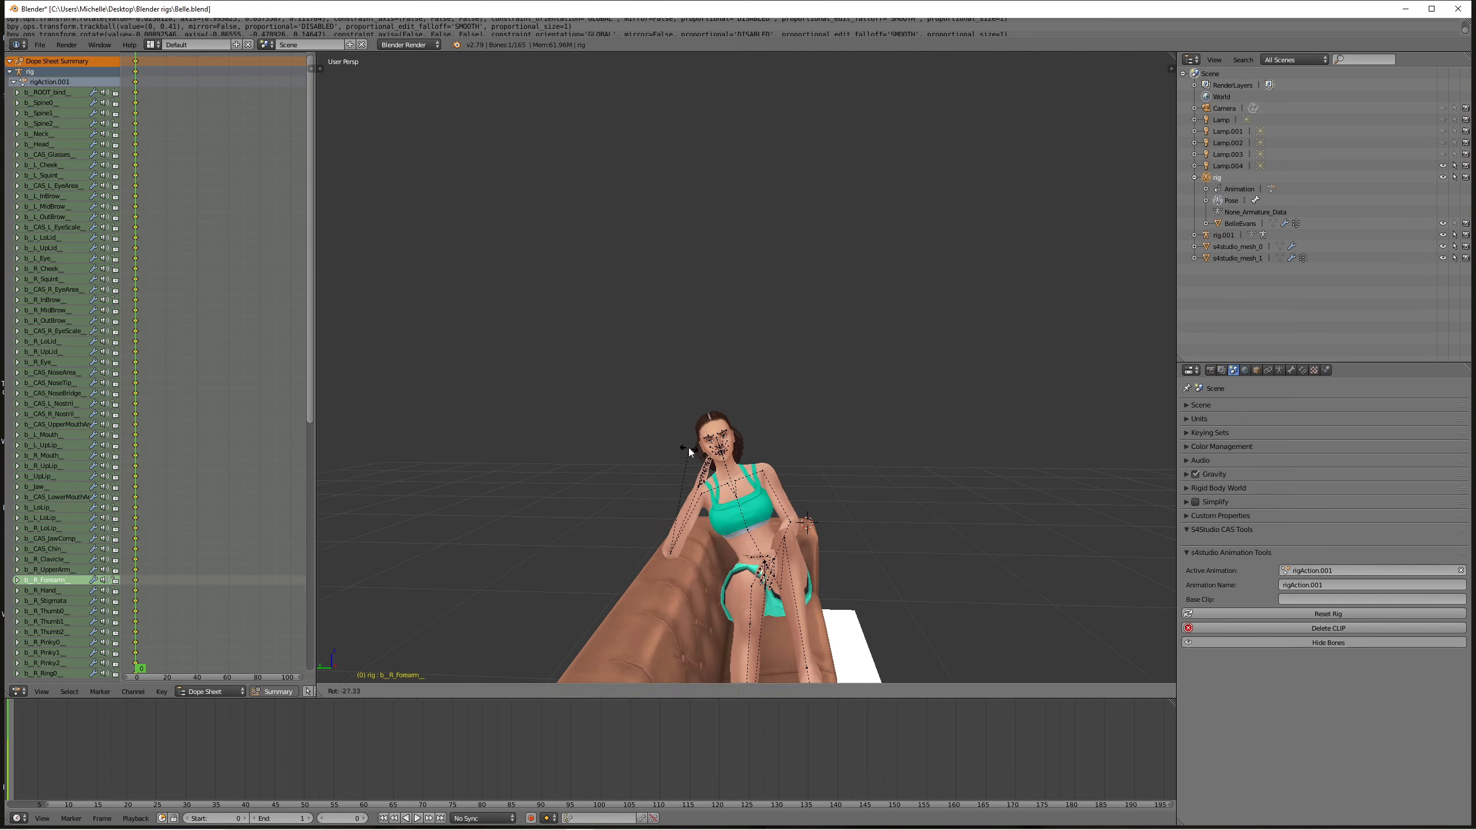
{"action": "left_click", "coordinate": [683, 445]}
- Refine the right forearm's rotation in a side view to bring the hand against the cheek
{"action": "middle_click_drag", "start_coordinate": [682, 445], "coordinate": [738, 502]}
{"action": "key", "text": "r"}
{"action": "left_click", "coordinate": [754, 507]}
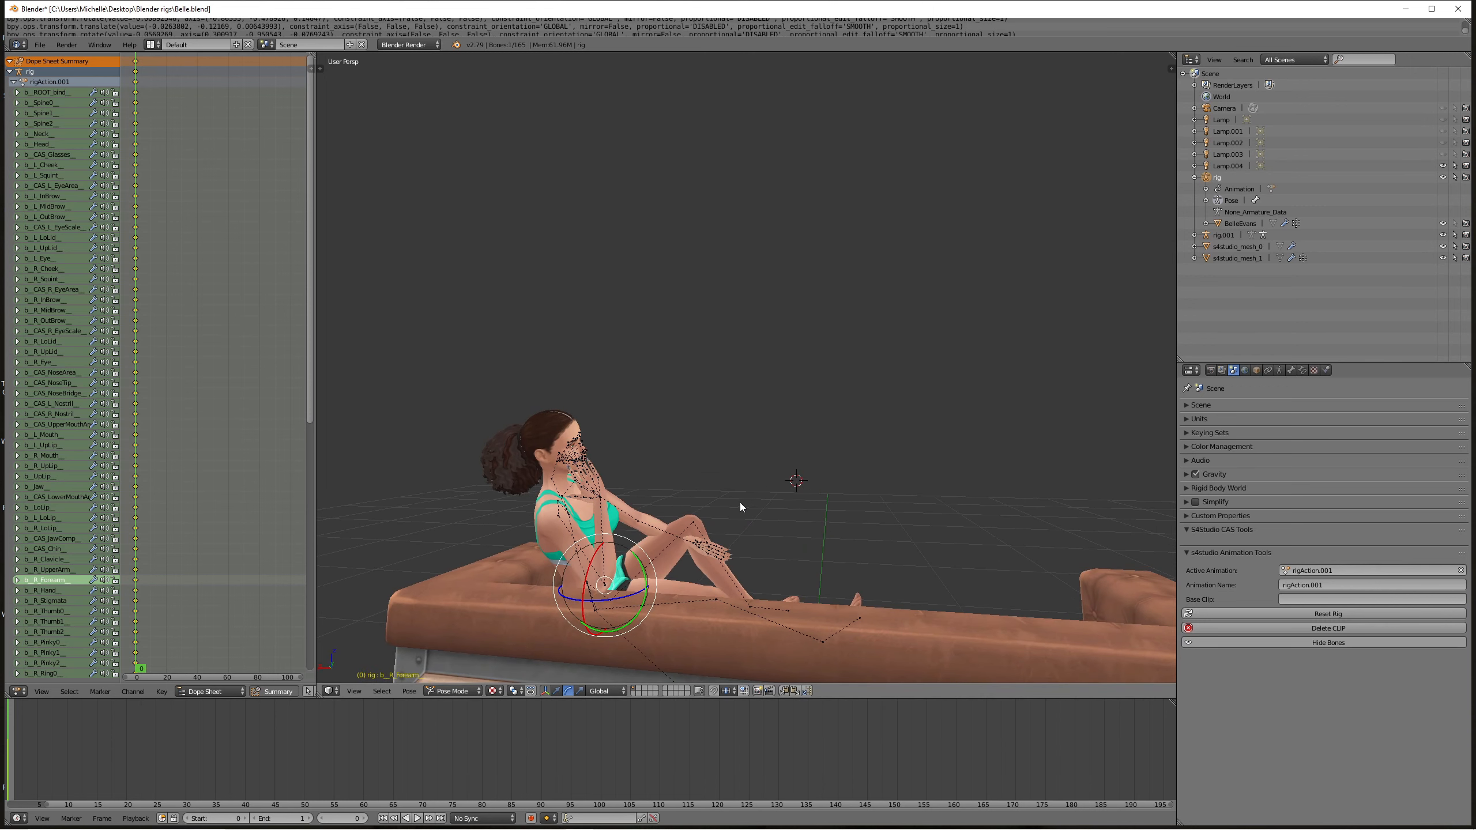
{"action": "key", "text": "r"}
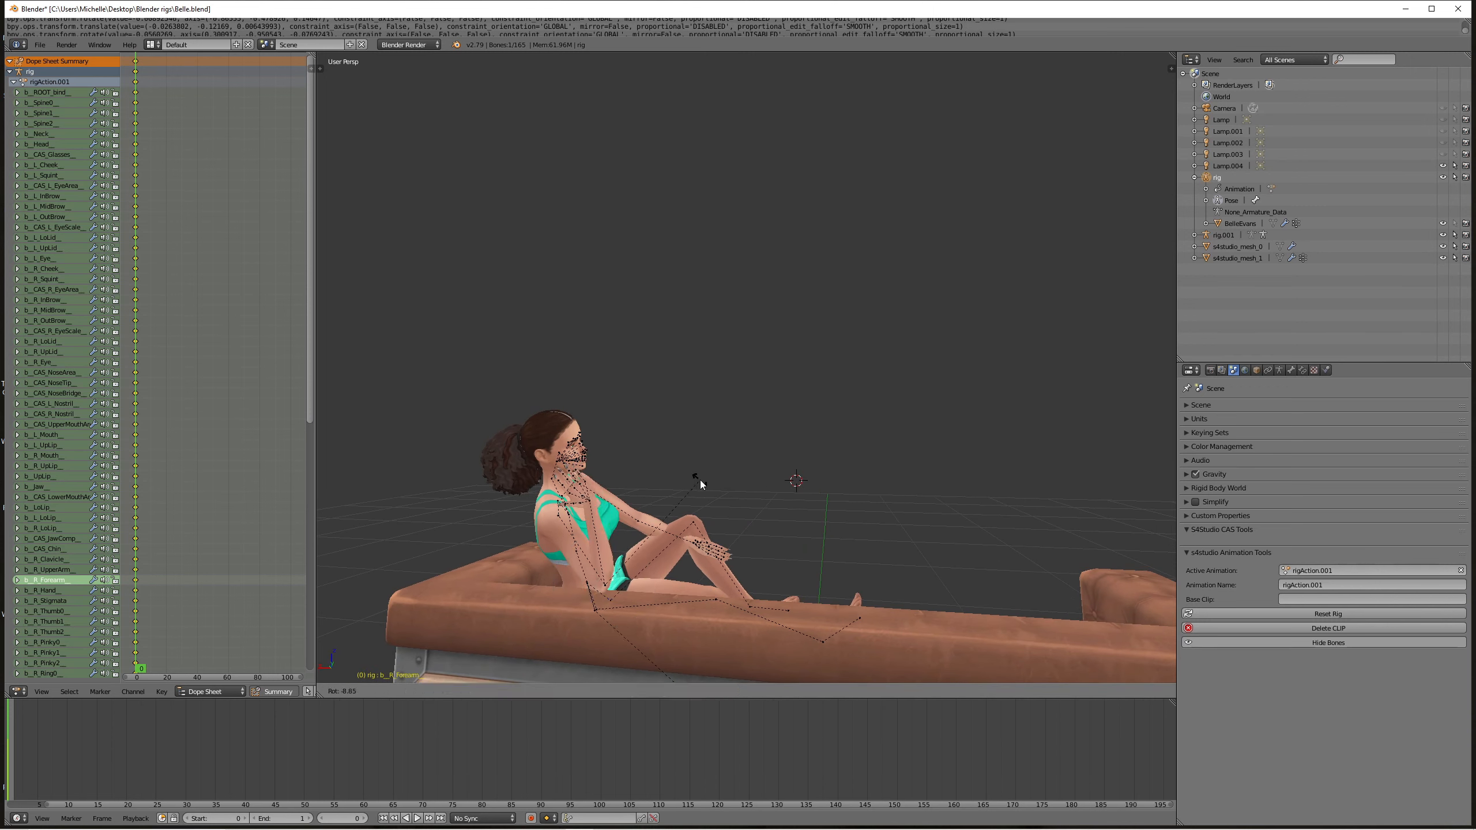
{"action": "left_click", "coordinate": [707, 484]}
{"action": "middle_click_drag", "start_coordinate": [740, 505], "coordinate": [639, 507]}
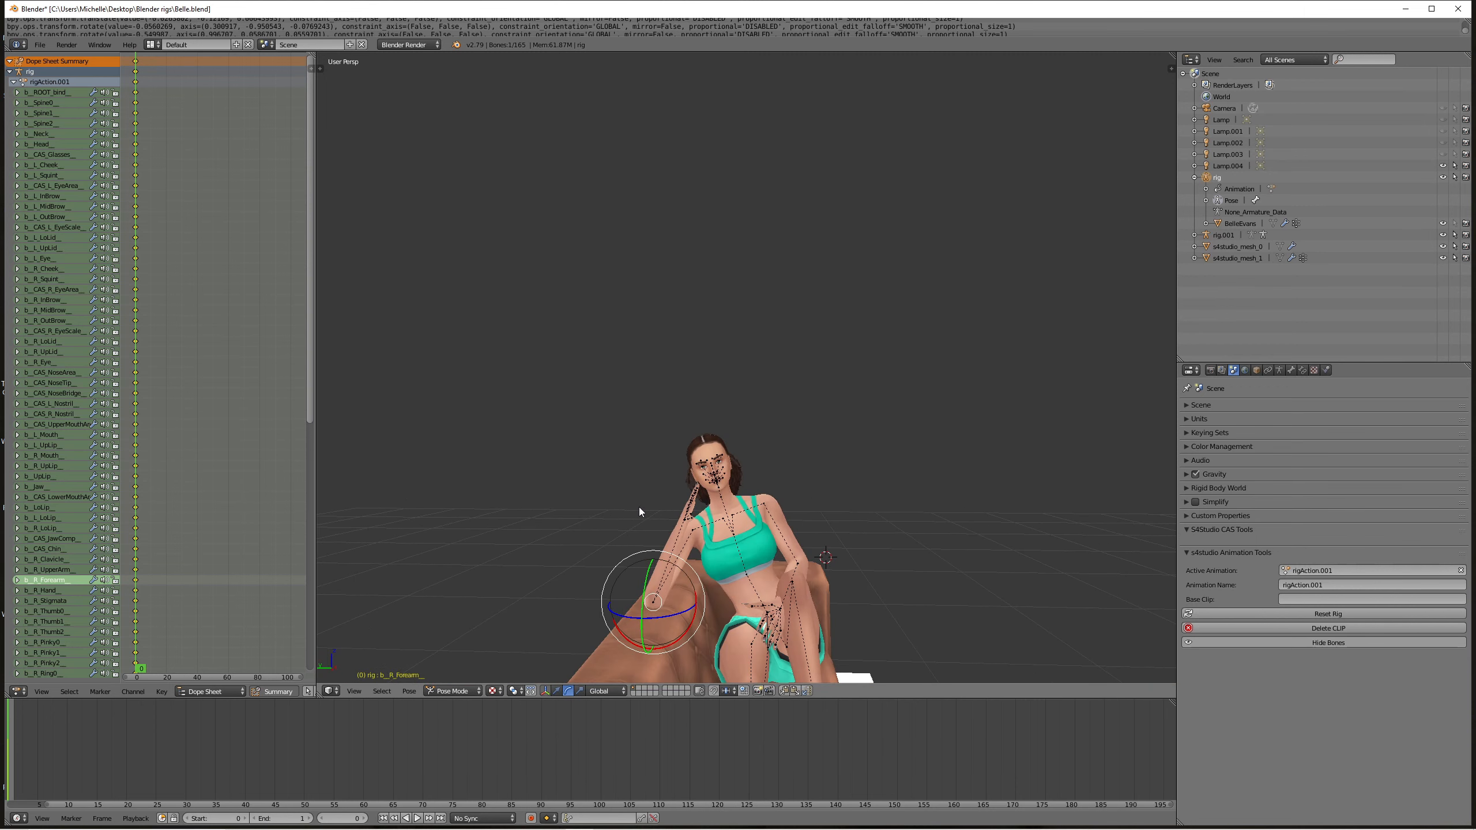
- Select the b__Neck__ bone and rotate it in a side view to tip the head forward toward the raised hand
{"action": "right_click", "coordinate": [729, 503]}
{"action": "scroll", "coordinate": [760, 506], "scroll_direction": "up", "scroll_amount": 2}
{"action": "middle_click_drag", "start_coordinate": [760, 506], "coordinate": [641, 519]}
{"action": "middle_click_drag", "start_coordinate": [733, 509], "coordinate": [821, 513]}
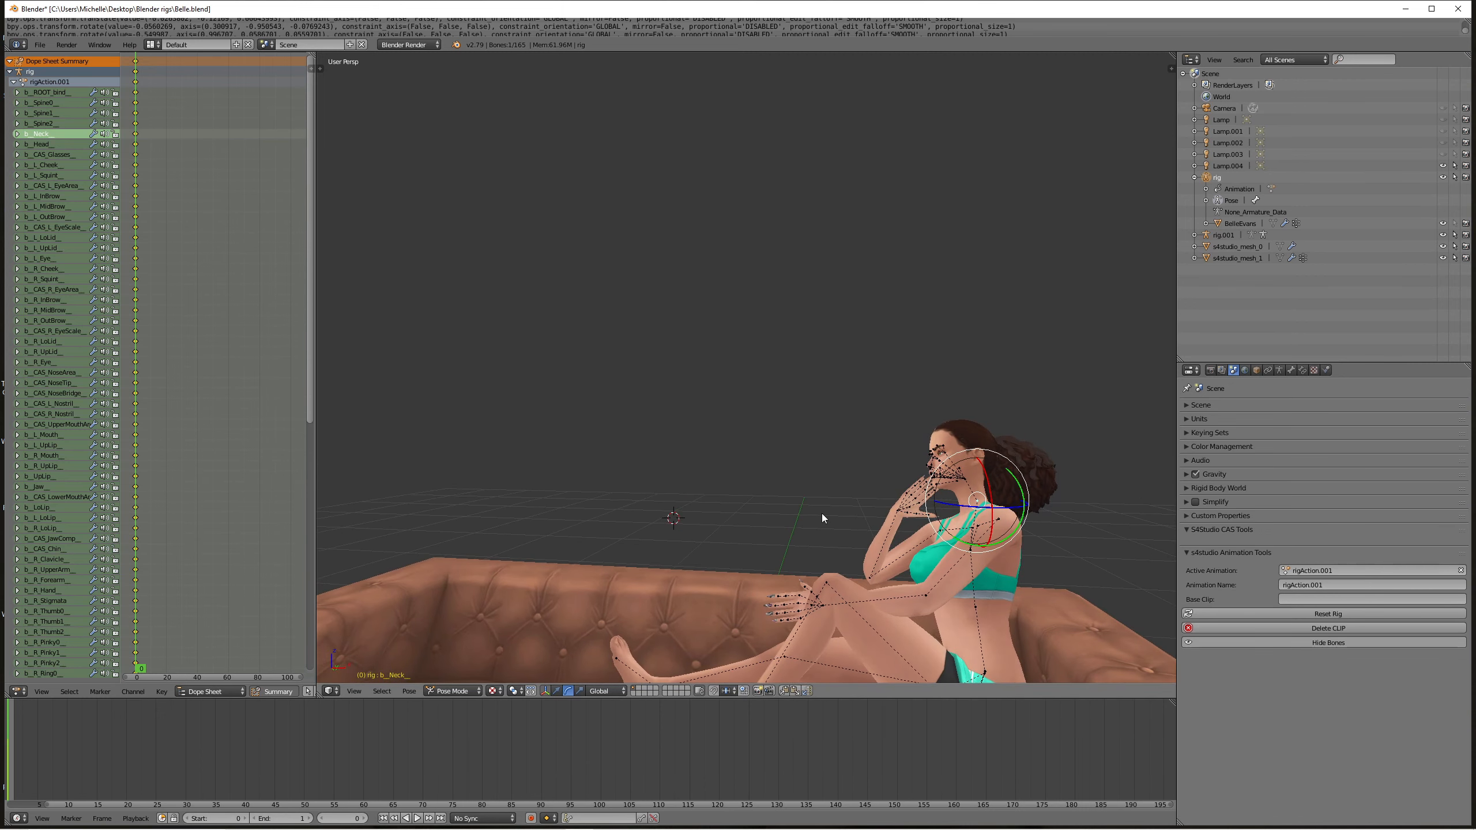
{"action": "key", "text": "r"}
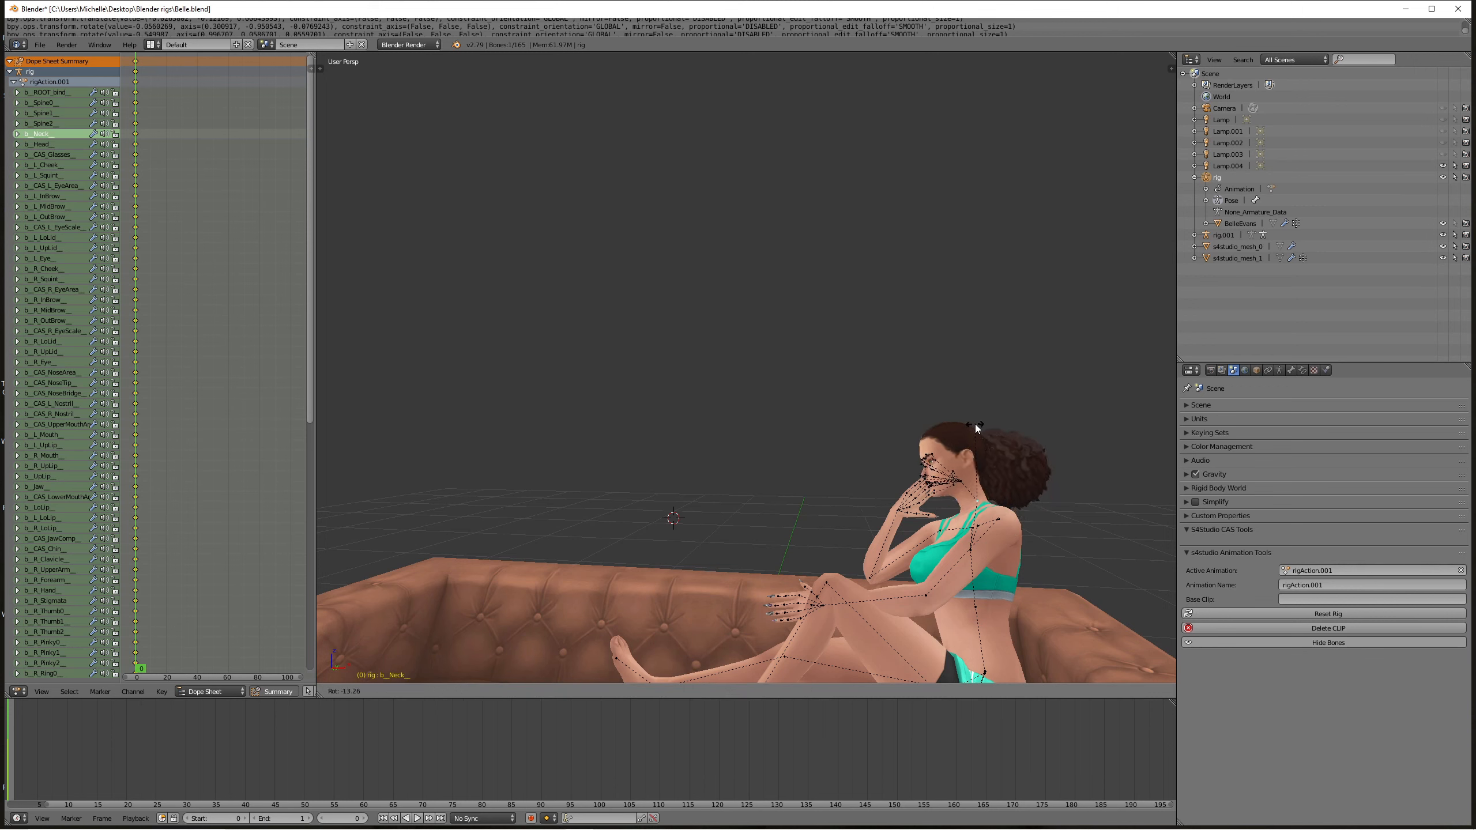
{"action": "left_click", "coordinate": [959, 423]}
- Trackball-rotate the neck bone slightly from the front to adjust the angle of the head
{"action": "middle_click_drag", "start_coordinate": [959, 424], "coordinate": [1078, 421]}
{"action": "key", "text": "r"}
{"action": "key", "text": "r"}
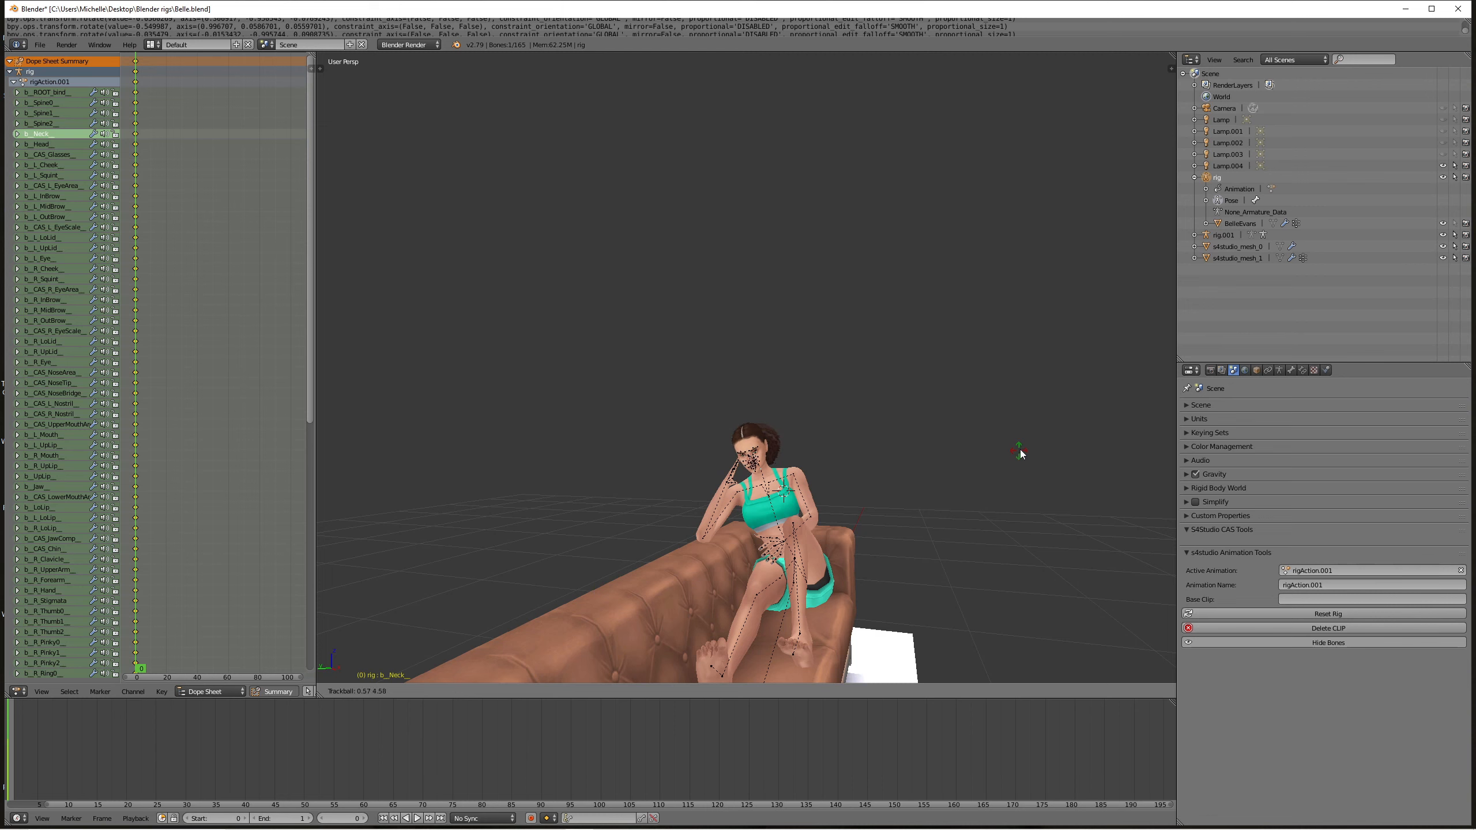
{"action": "left_click", "coordinate": [1026, 445]}
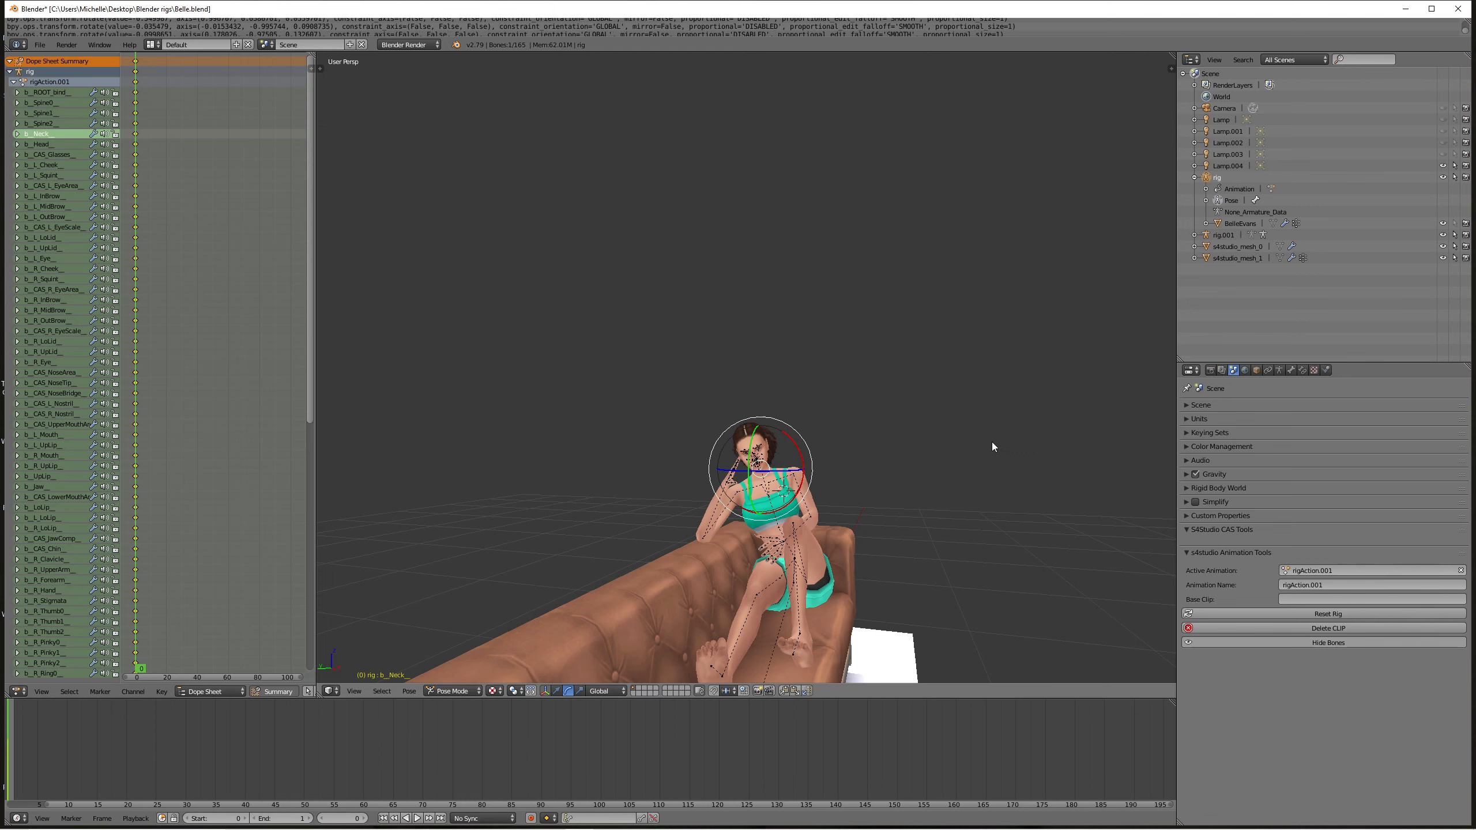
- Select the b__Head__ bone and rotate it slightly in a front three-quarter view to lean the head toward the right hand
{"action": "scroll", "coordinate": [991, 442], "scroll_direction": "up", "scroll_amount": 3}
{"action": "middle_click_drag", "start_coordinate": [954, 447], "coordinate": [899, 460]}
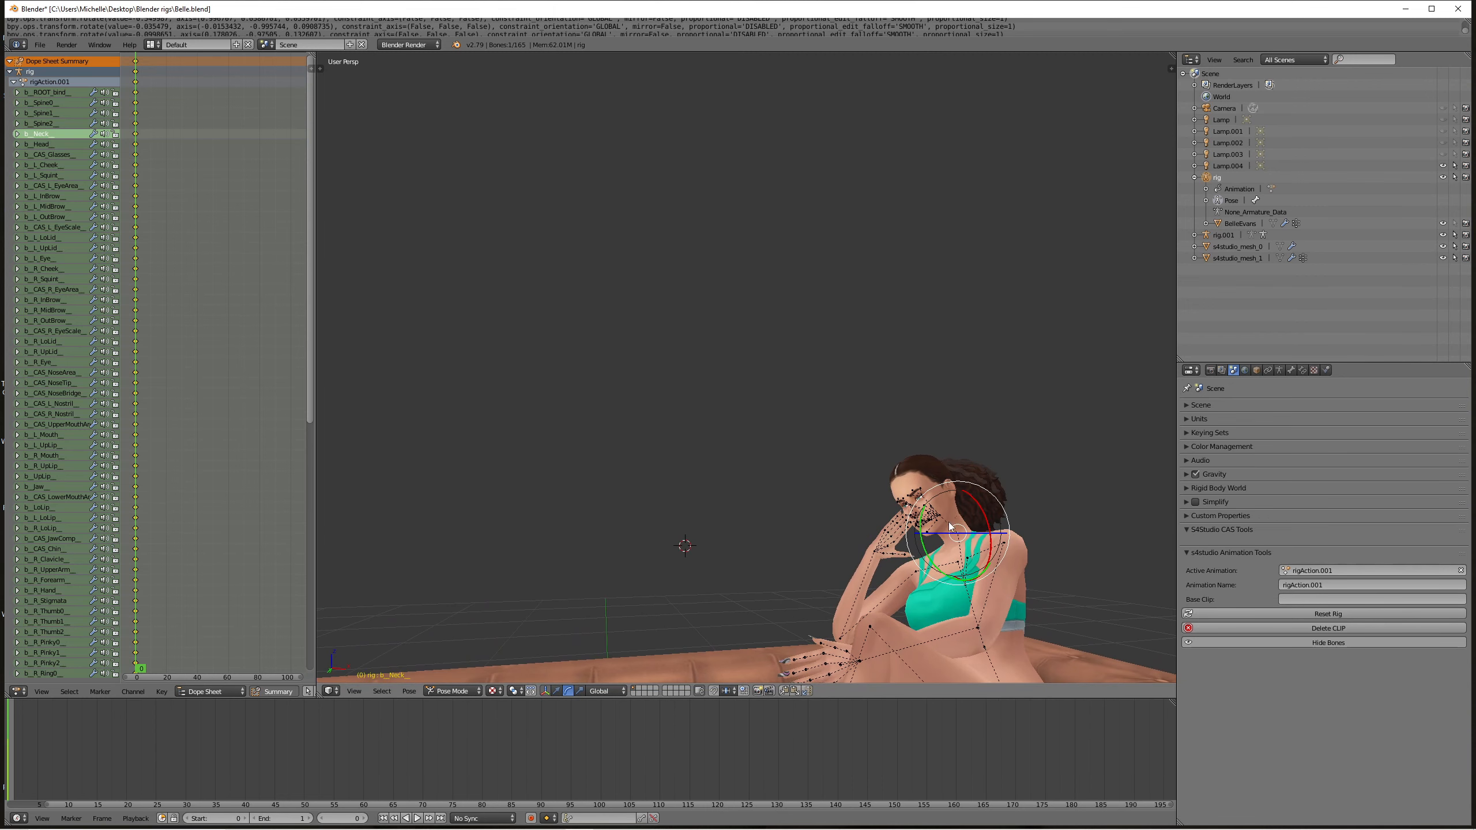
{"action": "scroll", "coordinate": [951, 527], "scroll_direction": "up", "scroll_amount": 2}
{"action": "middle_click_drag", "start_coordinate": [988, 541], "coordinate": [1052, 545]}
{"action": "right_click", "coordinate": [1046, 542]}
{"action": "key", "text": "r"}
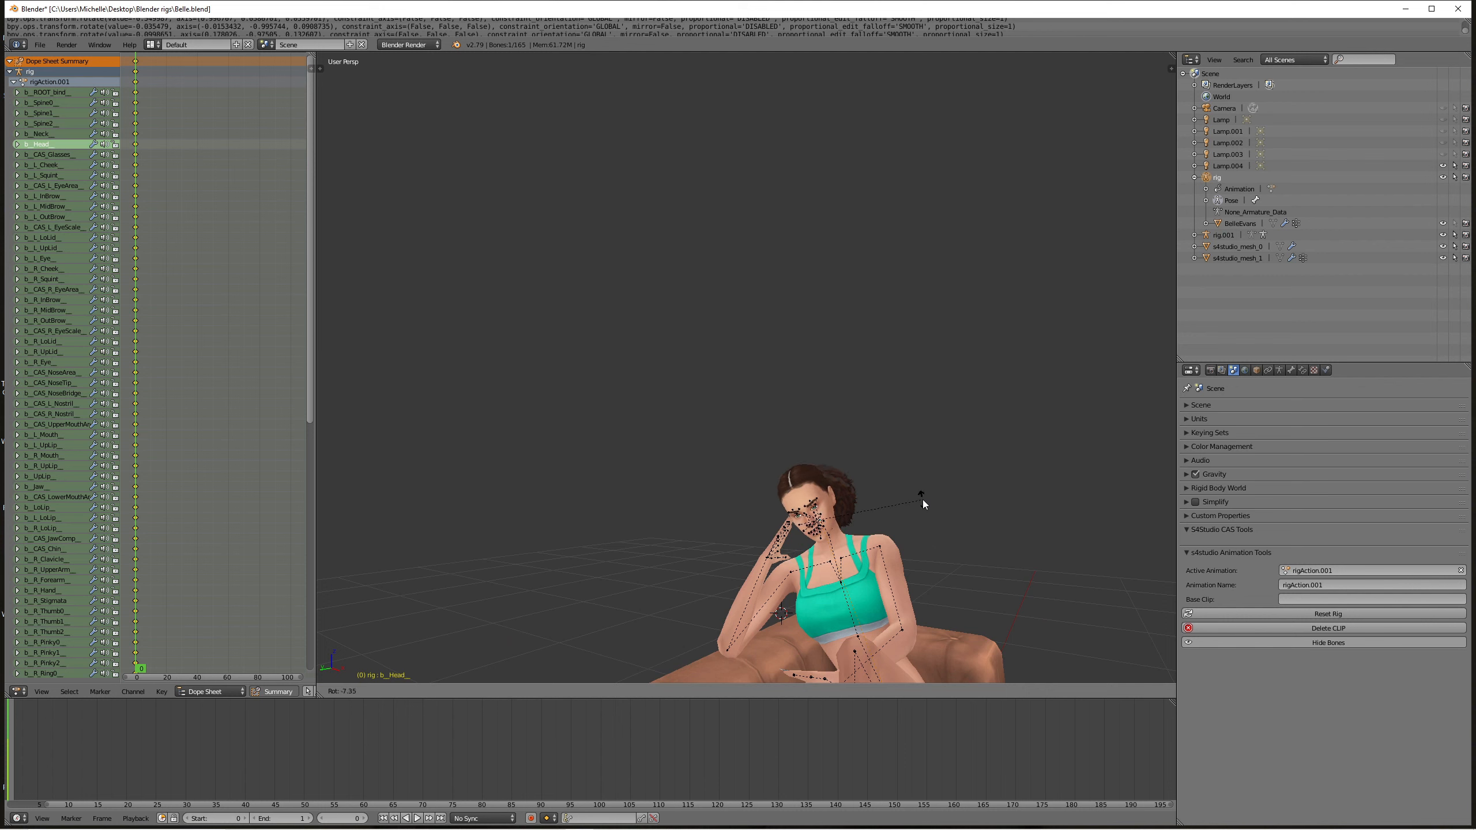
{"action": "left_click", "coordinate": [905, 489]}
- Trackball-rotate the head bone from the opposite three-quarter view to turn the face away from the right hand
{"action": "middle_click_drag", "start_coordinate": [897, 488], "coordinate": [968, 478]}
{"action": "key", "text": "r"}
{"action": "key", "text": "r"}
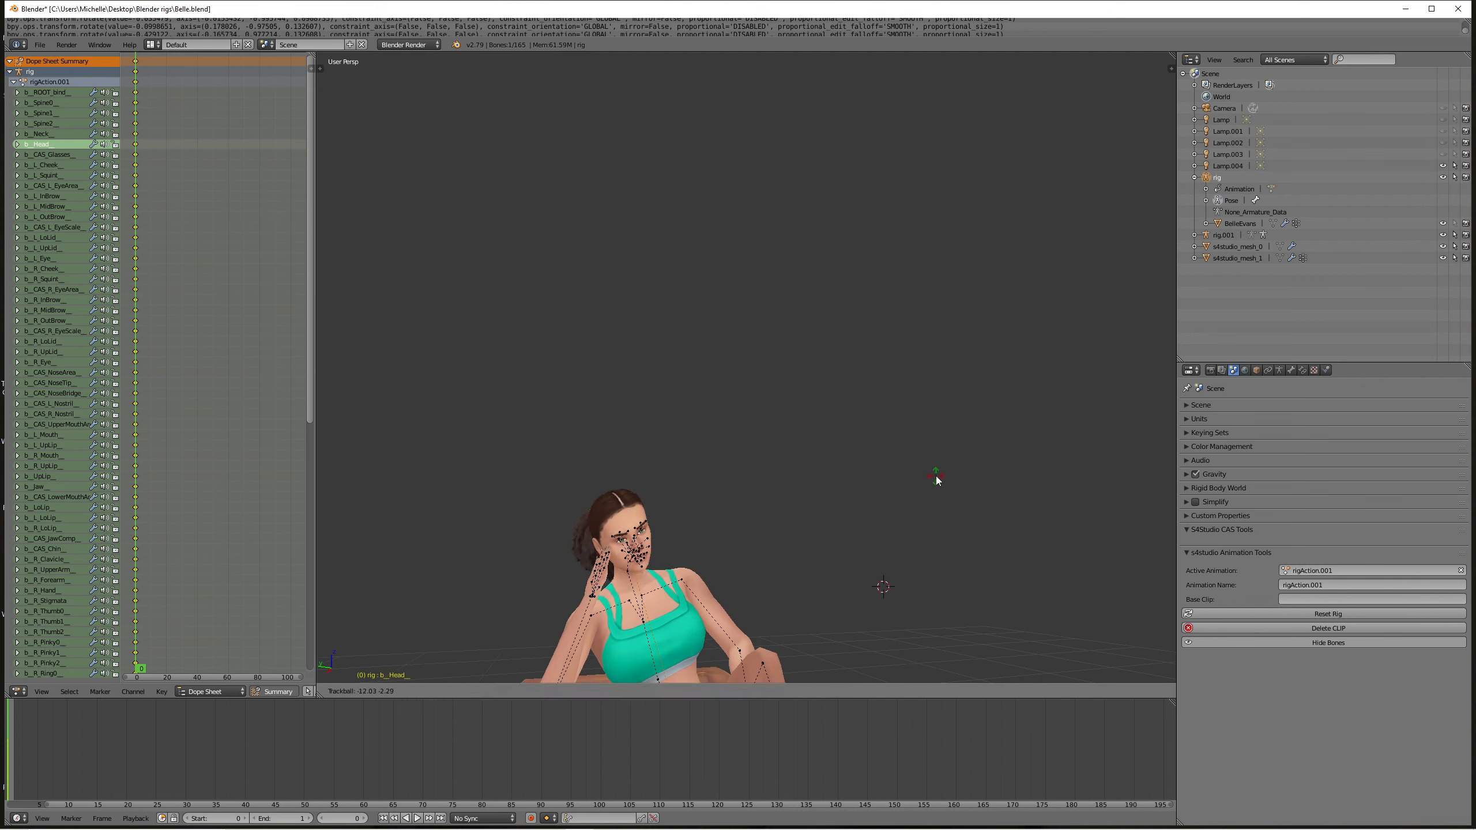
{"action": "left_click", "coordinate": [934, 490]}
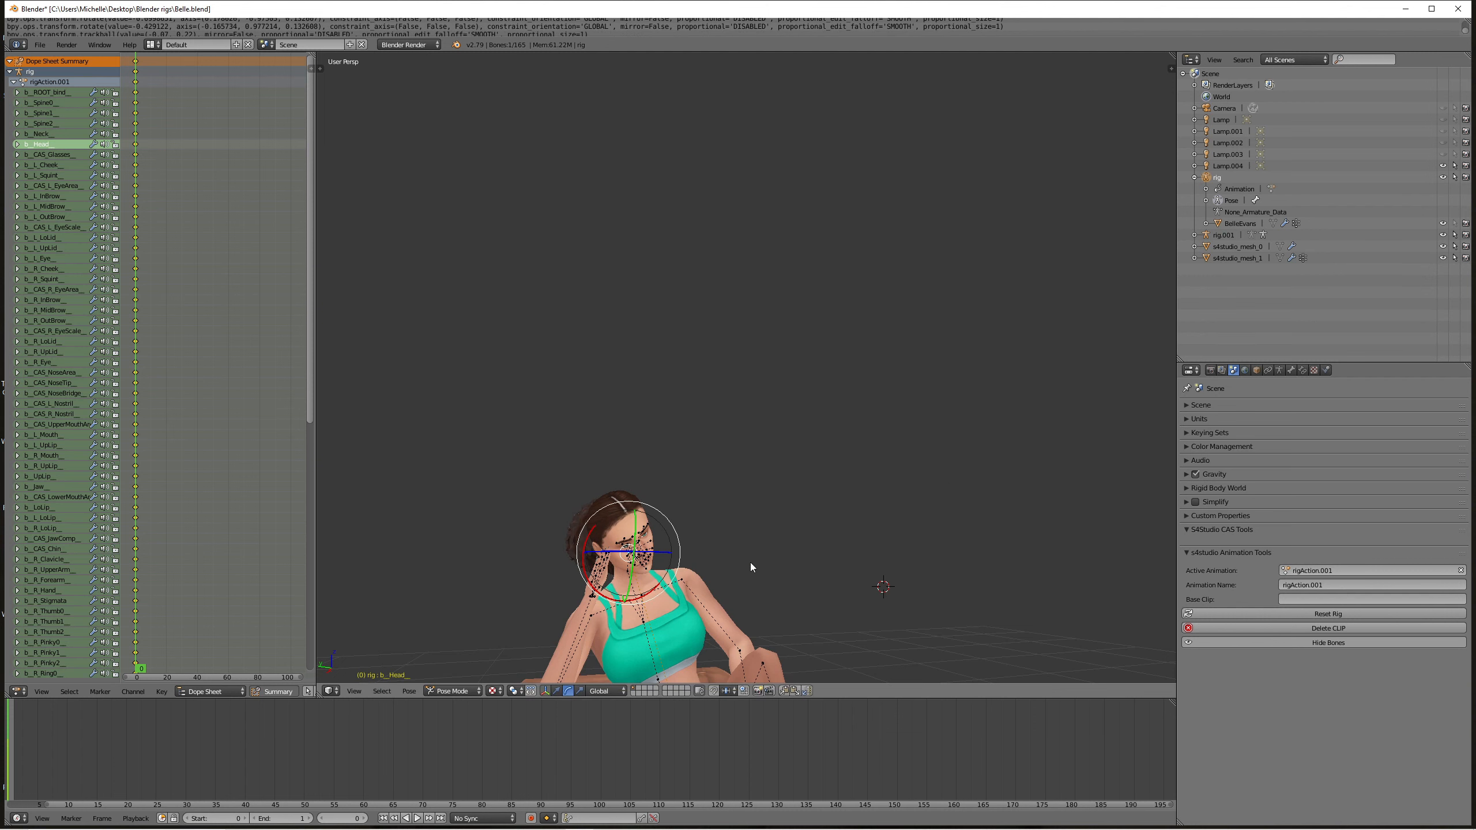
- Select the b__R_Hand__ bone and trackball-rotate it to lay the palm and fingers along the side of the face
{"action": "scroll", "coordinate": [749, 563], "scroll_direction": "up", "scroll_amount": 2}
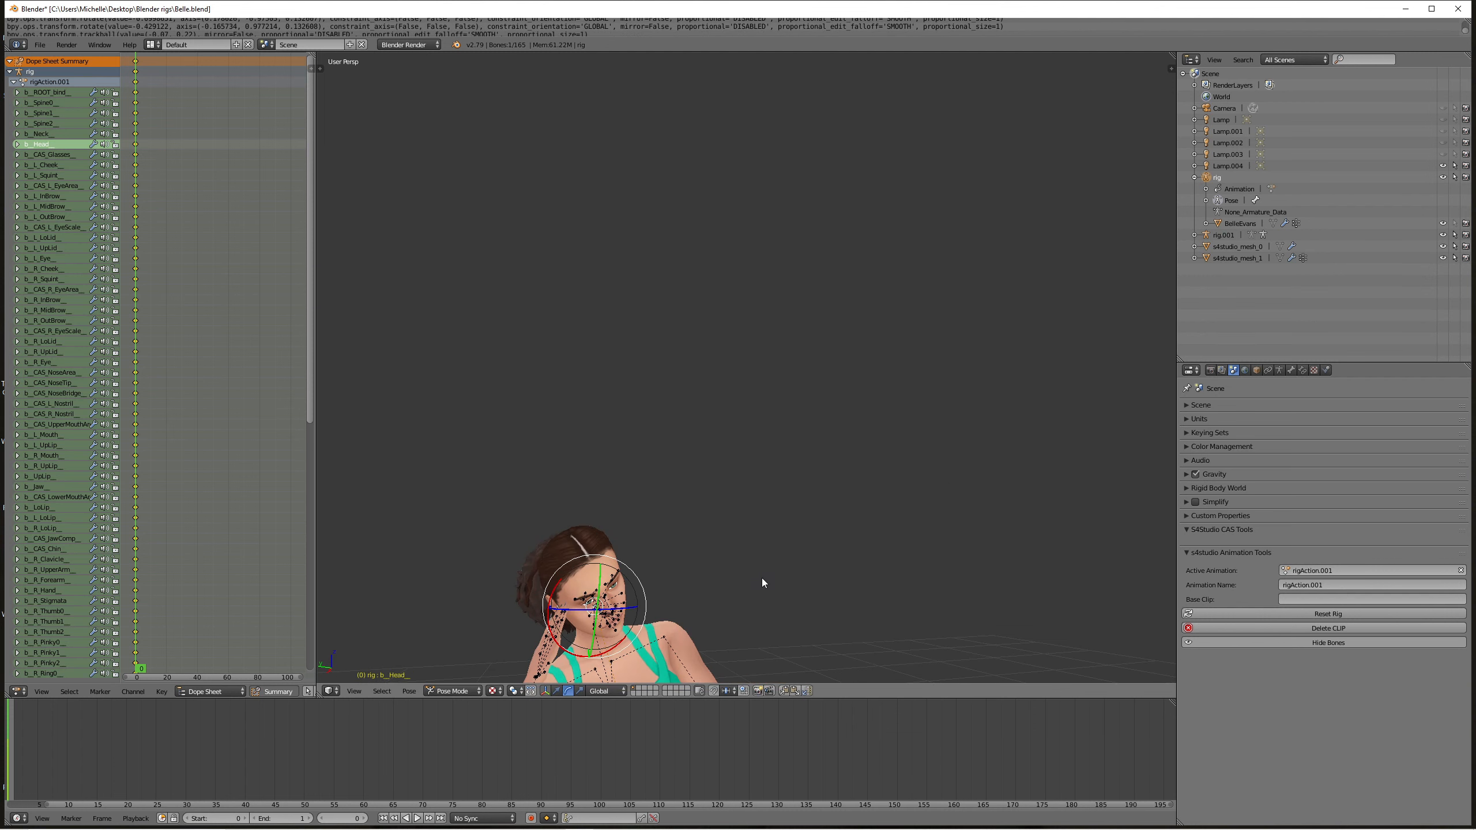
{"action": "mouse_move", "coordinate": [762, 578]}
{"action": "middle_mouse_down"}
{"action": "mouse_move", "coordinate": [777, 520]}
{"action": "mouse_move", "coordinate": [739, 568]}
{"action": "middle_mouse_up"}
{"action": "middle_click_drag", "start_coordinate": [734, 574], "coordinate": [783, 524]}
{"action": "scroll", "coordinate": [833, 540], "scroll_direction": "up", "scroll_amount": 8}
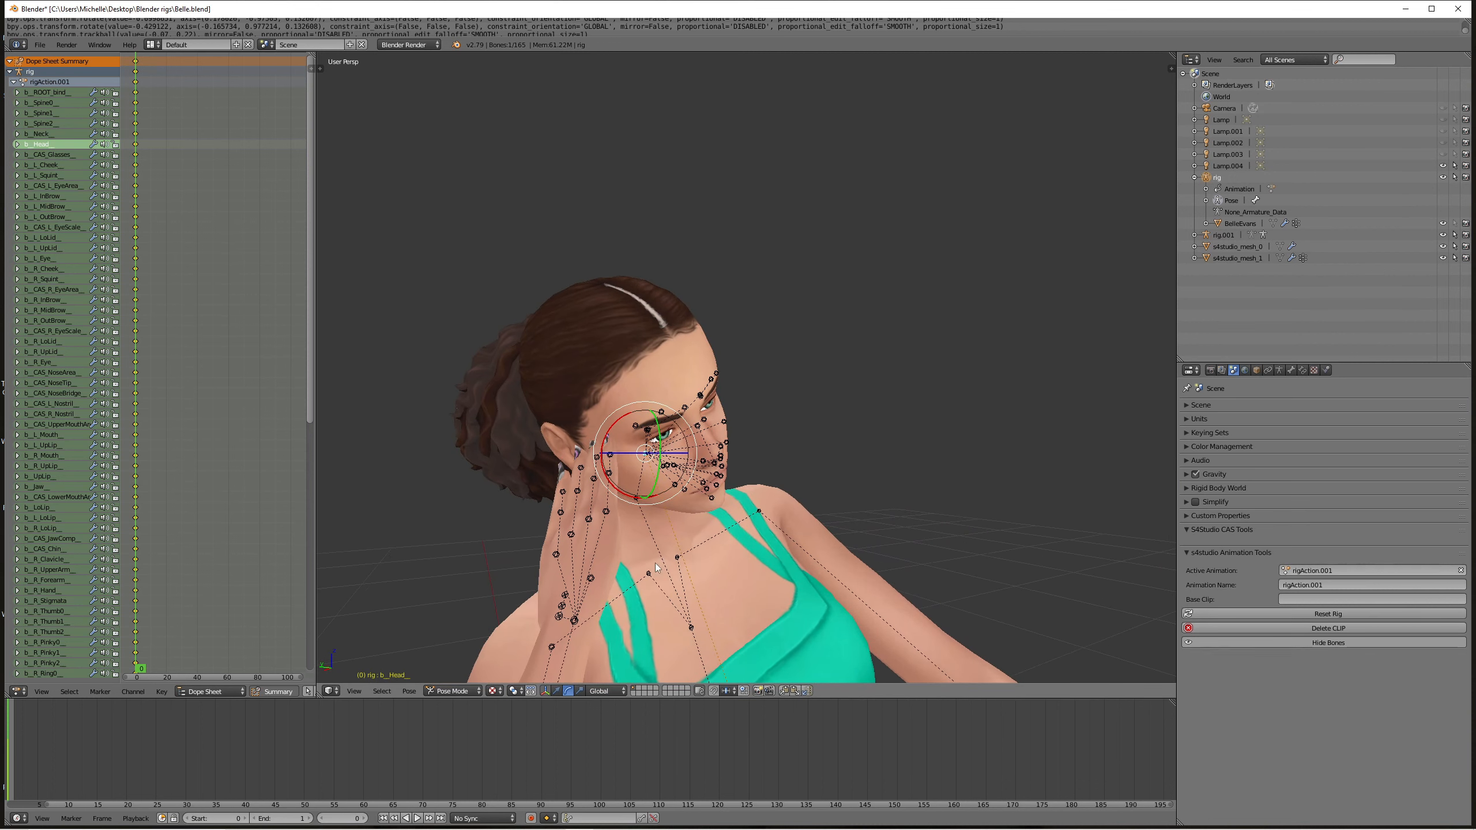
{"action": "right_click", "coordinate": [576, 621]}
{"action": "key", "text": "r"}
{"action": "key", "text": "r"}
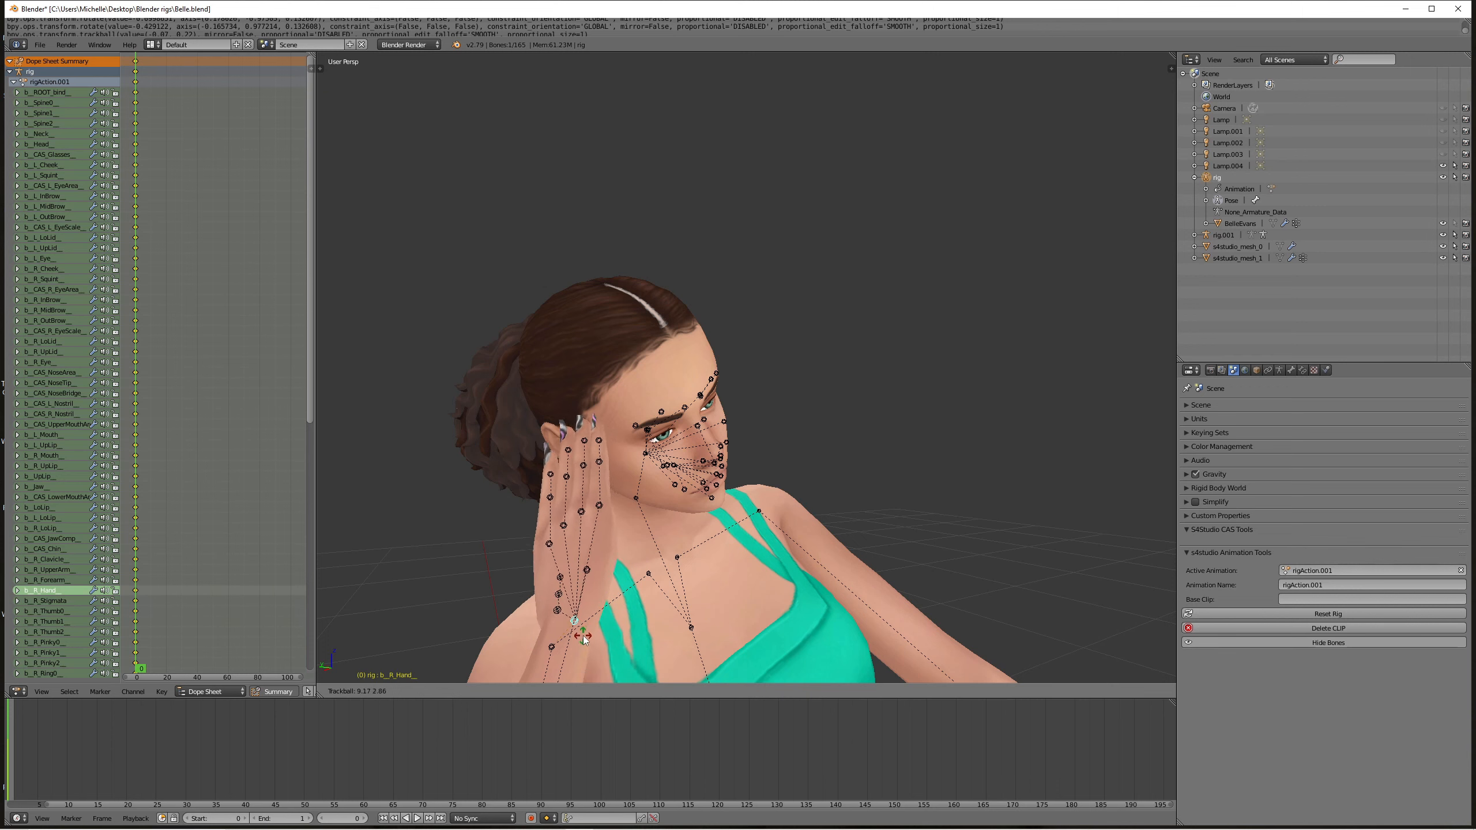
{"action": "left_click", "coordinate": [583, 636]}
- Rotate the right hand bone in a side view so the fingers point upward along the temple
{"action": "scroll", "coordinate": [664, 603], "scroll_direction": "up", "scroll_amount": 2}
{"action": "middle_click_drag", "start_coordinate": [631, 610], "coordinate": [660, 595]}
{"action": "scroll", "coordinate": [661, 596], "scroll_direction": "down", "scroll_amount": 1}
{"action": "key", "text": "r"}
{"action": "key", "text": "r"}
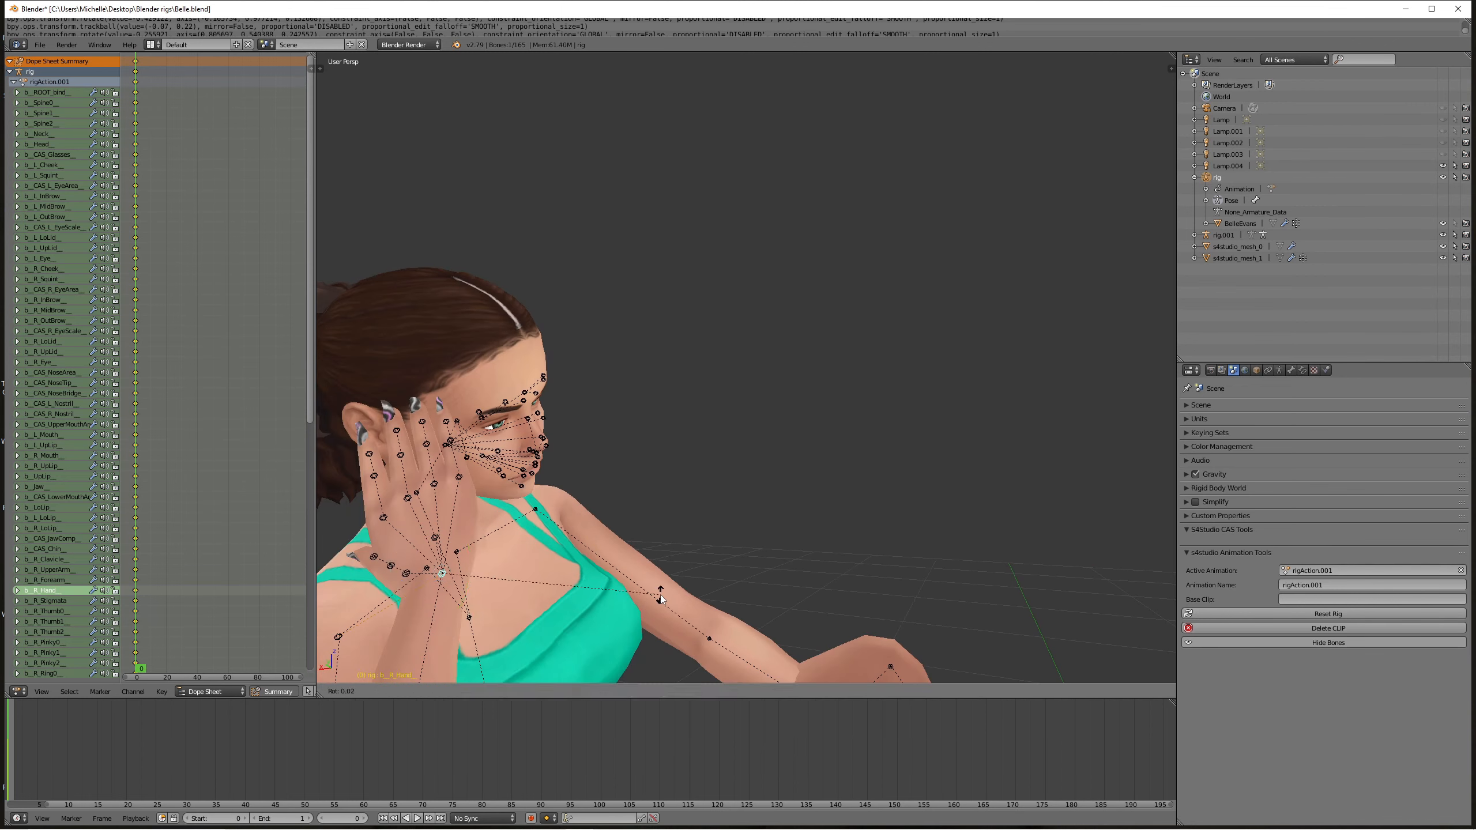
{"action": "left_click", "coordinate": [646, 608]}
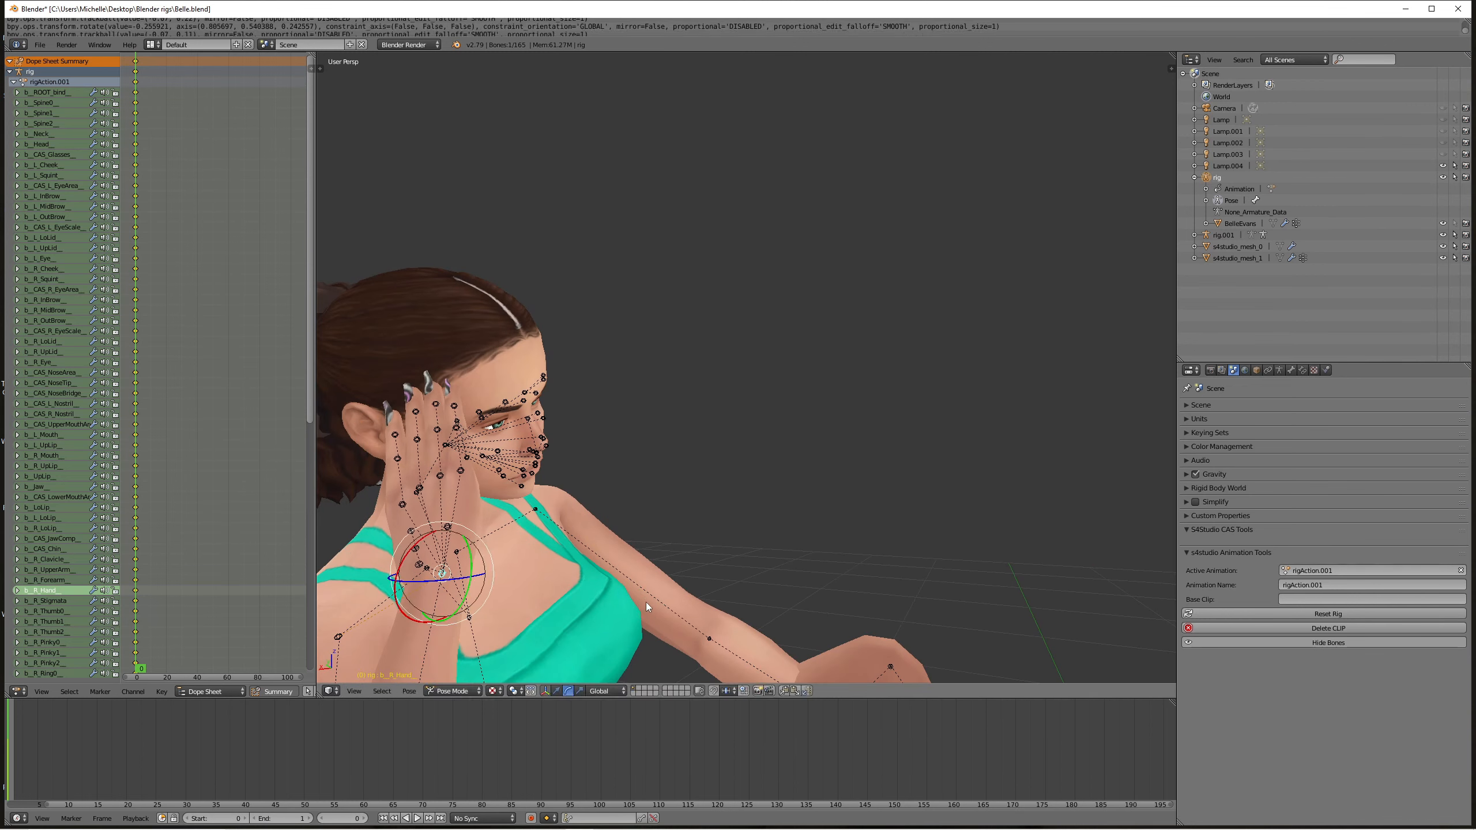
- Select the base bone of the right pinky, b__R_Pinky0__, and rotate it in a side view to spread the finger slightly
{"action": "mouse_move", "coordinate": [646, 603]}
{"action": "middle_mouse_down"}
{"action": "mouse_move", "coordinate": [519, 598]}
{"action": "mouse_move", "coordinate": [655, 612]}
{"action": "middle_mouse_up"}
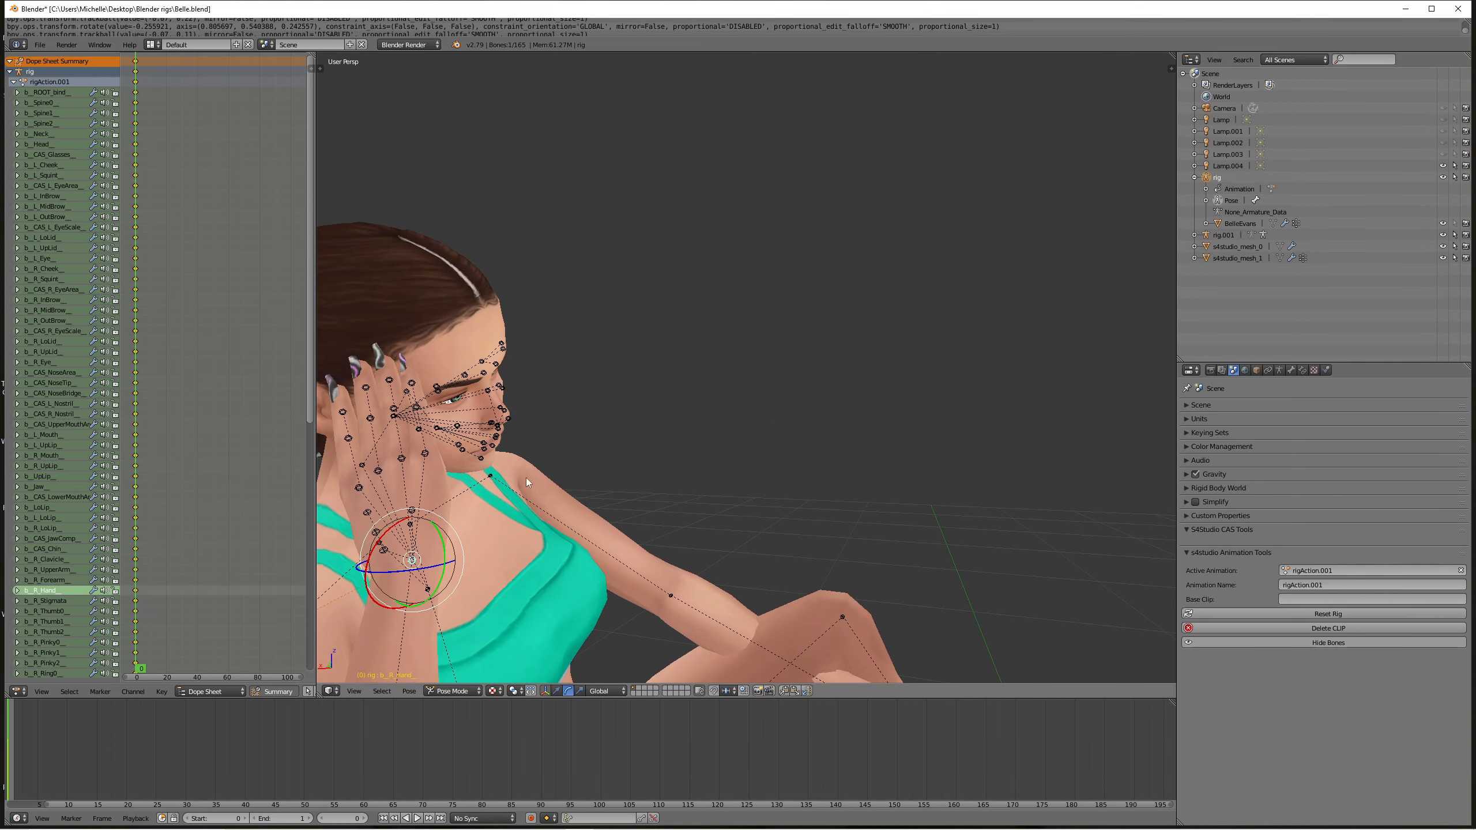
{"action": "right_click", "coordinate": [429, 453]}
{"action": "key", "text": "r"}
{"action": "key", "text": "r"}
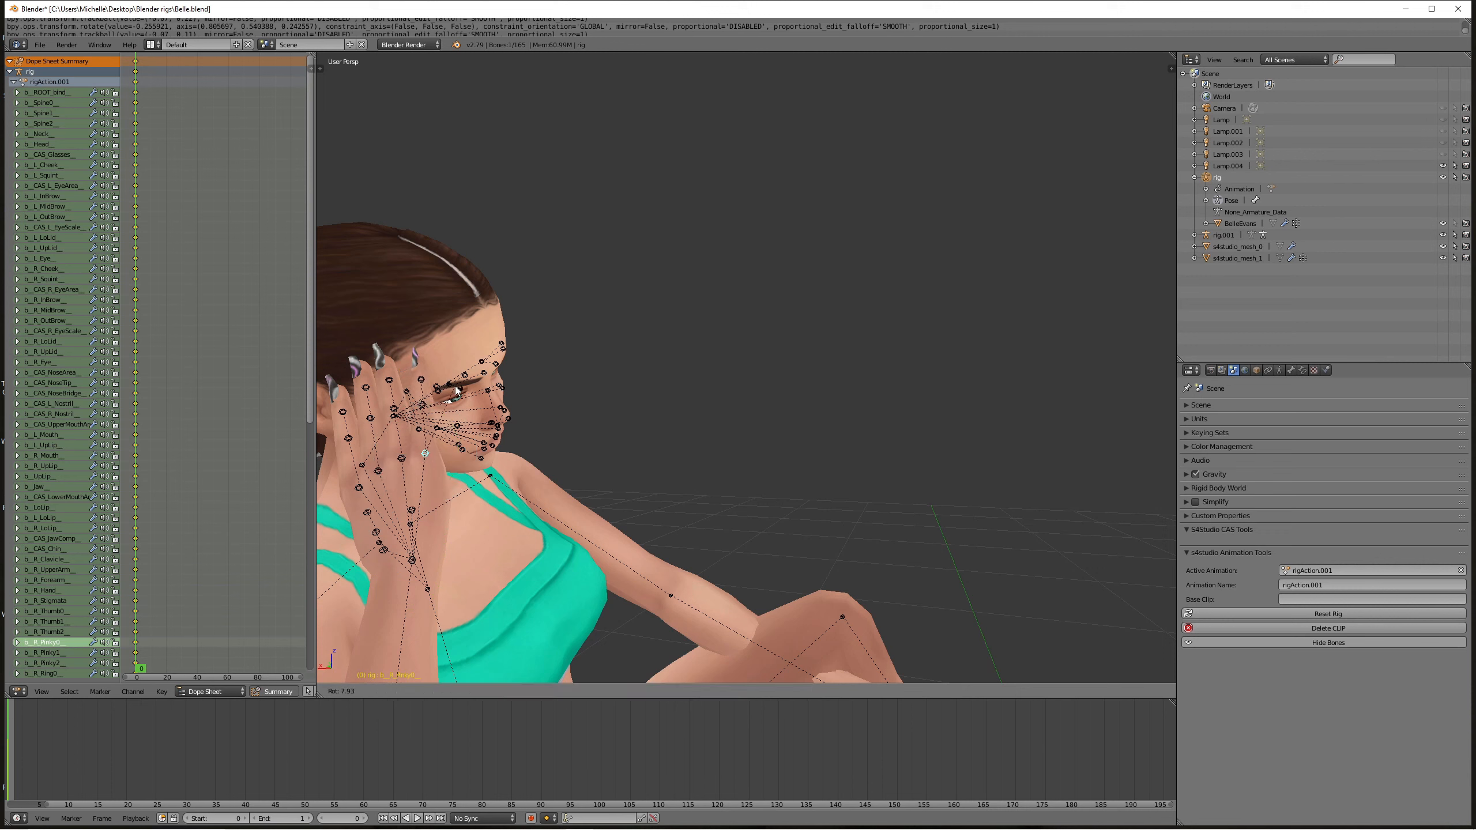
{"action": "left_click", "coordinate": [463, 394]}
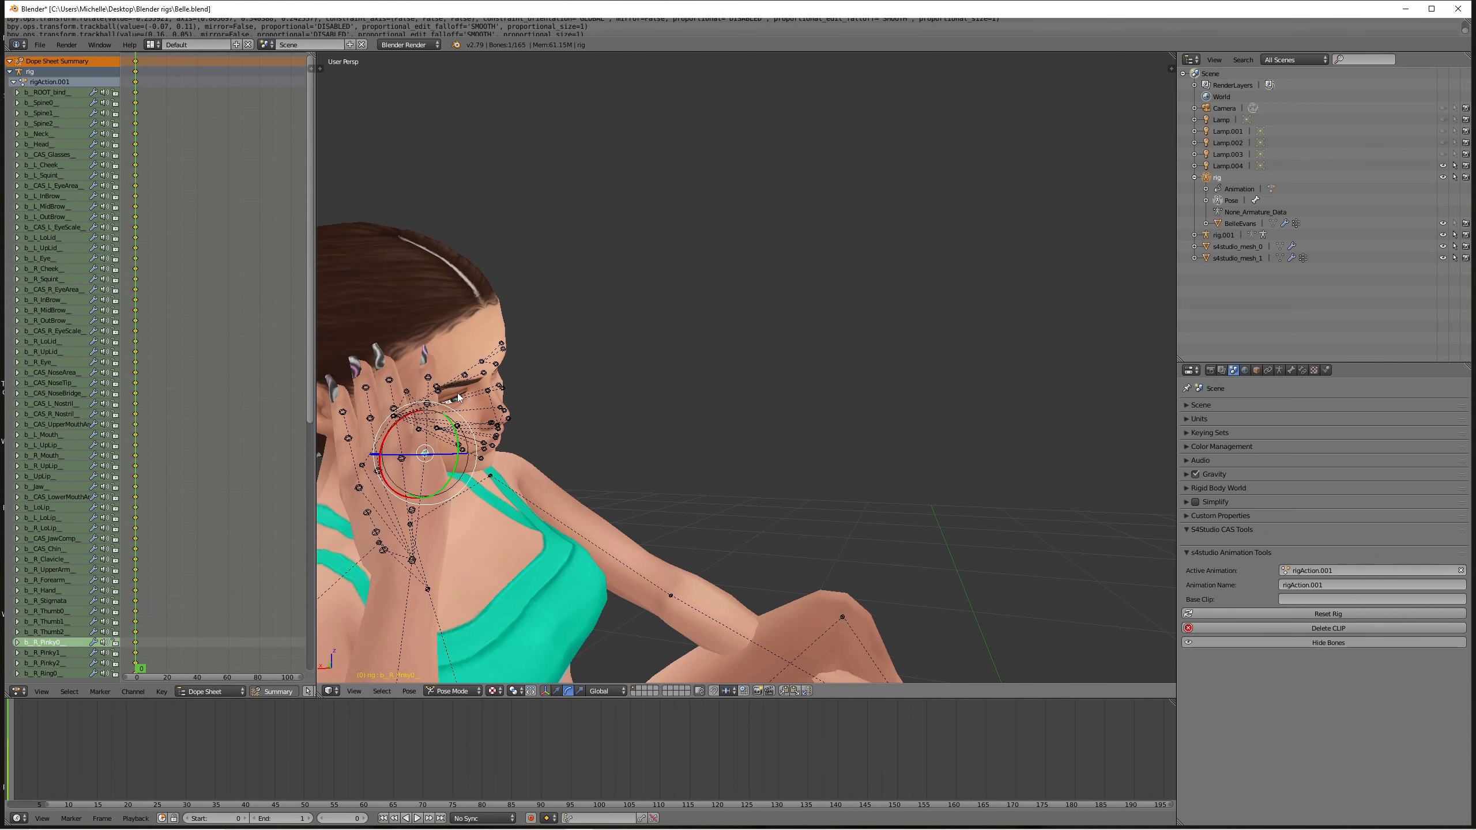
{"action": "key", "text": "r"}
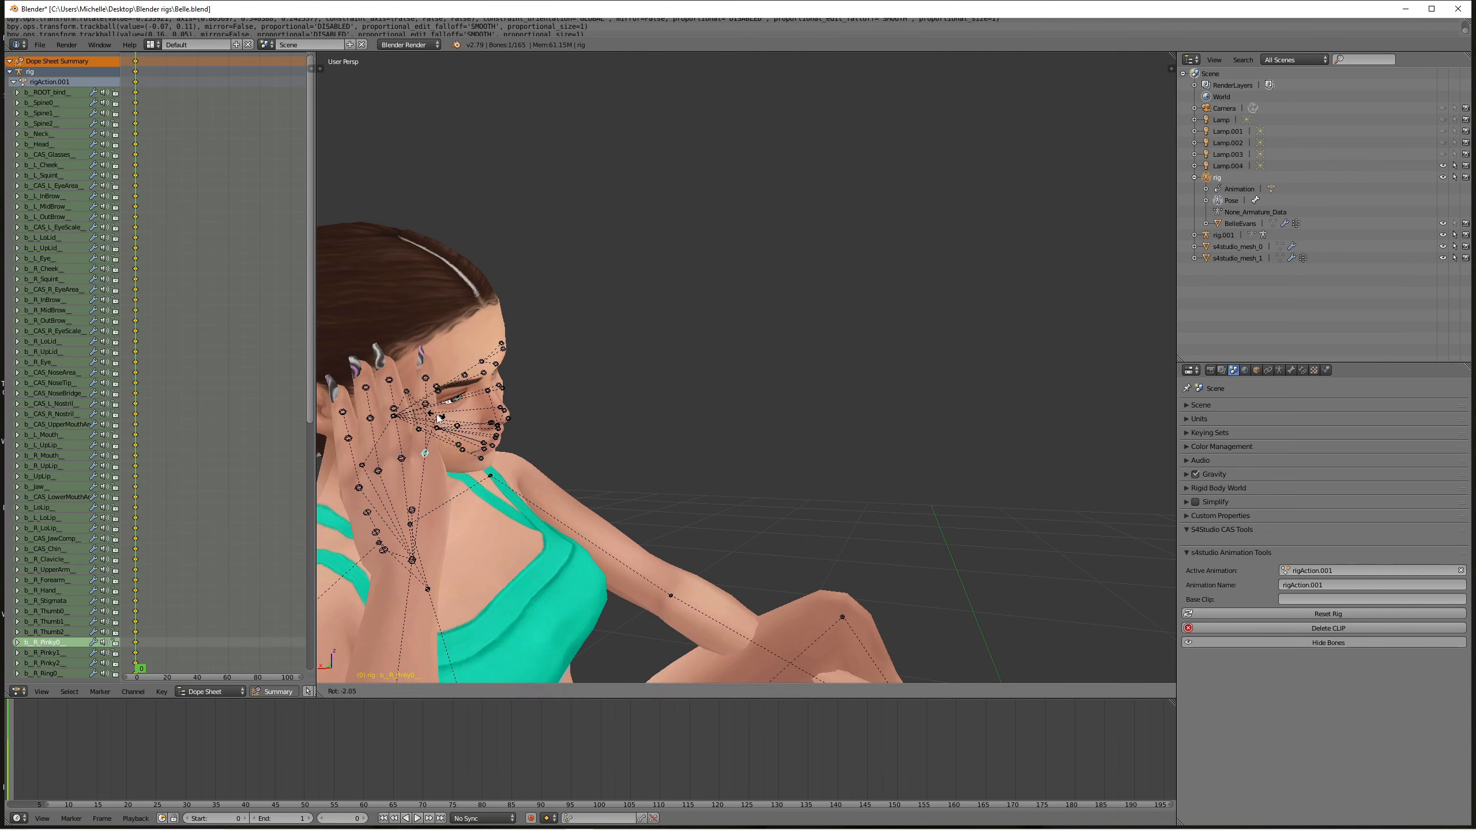
{"action": "left_click", "coordinate": [433, 410]}
- Add b__R_Pinky1__ to the selection, set the pivot point to Individual Origins and rotate both pinky bones to bend the finger
{"action": "right_click", "coordinate": [429, 409], "text": "shift"}
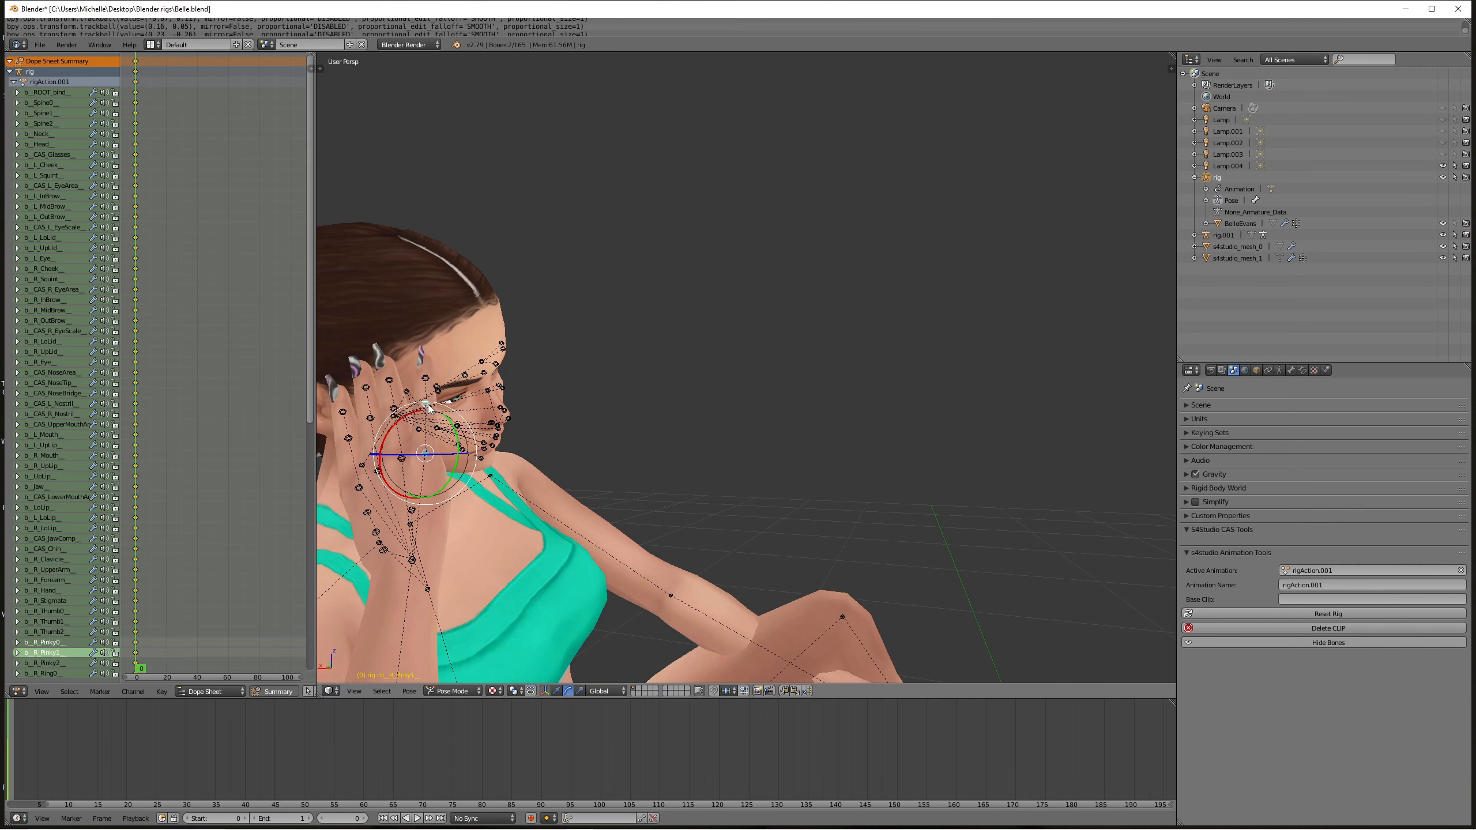
{"action": "middle_click_drag", "start_coordinate": [477, 433], "coordinate": [375, 458]}
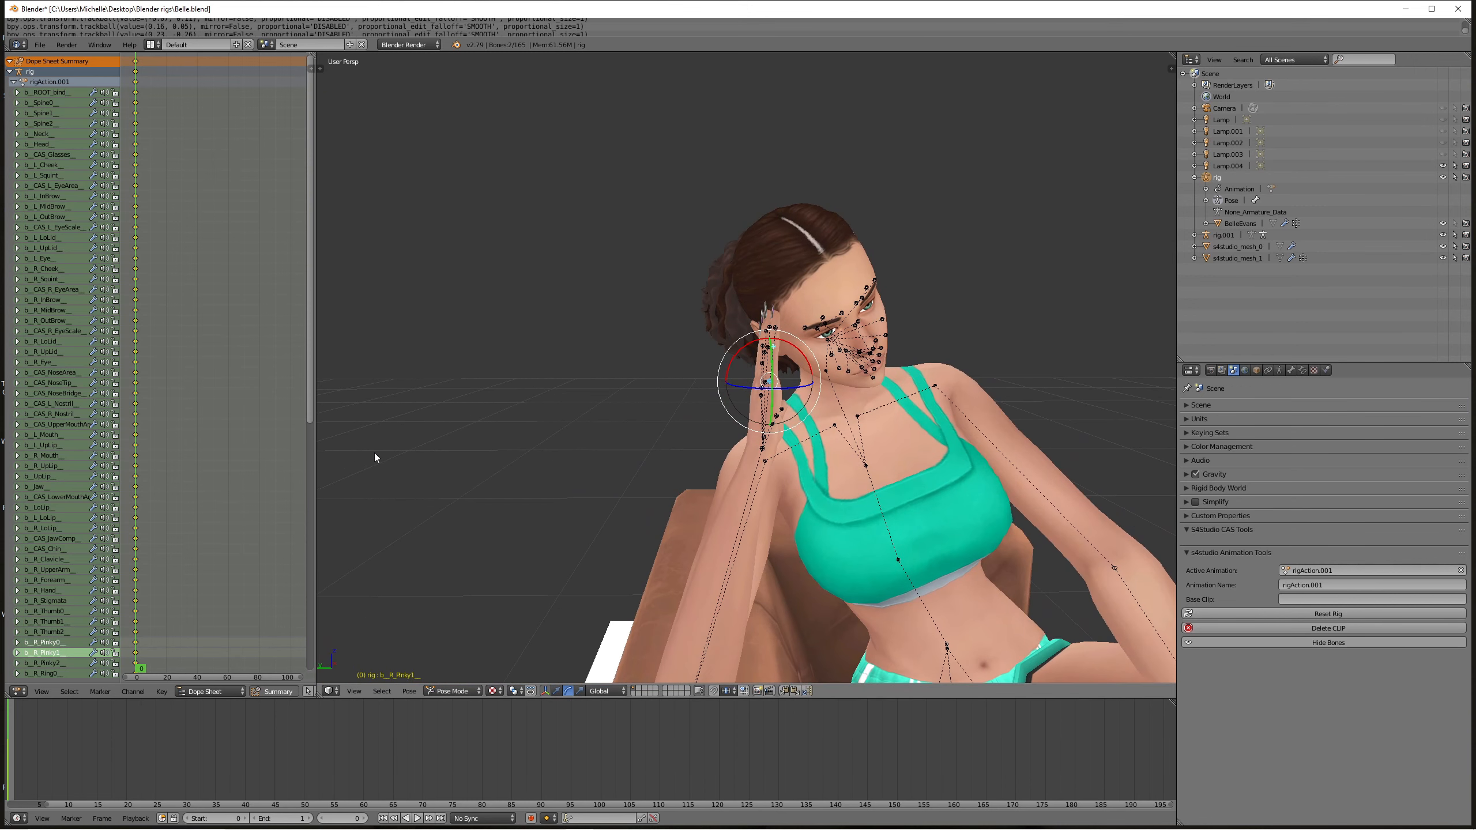
{"action": "left_click", "coordinate": [515, 692]}
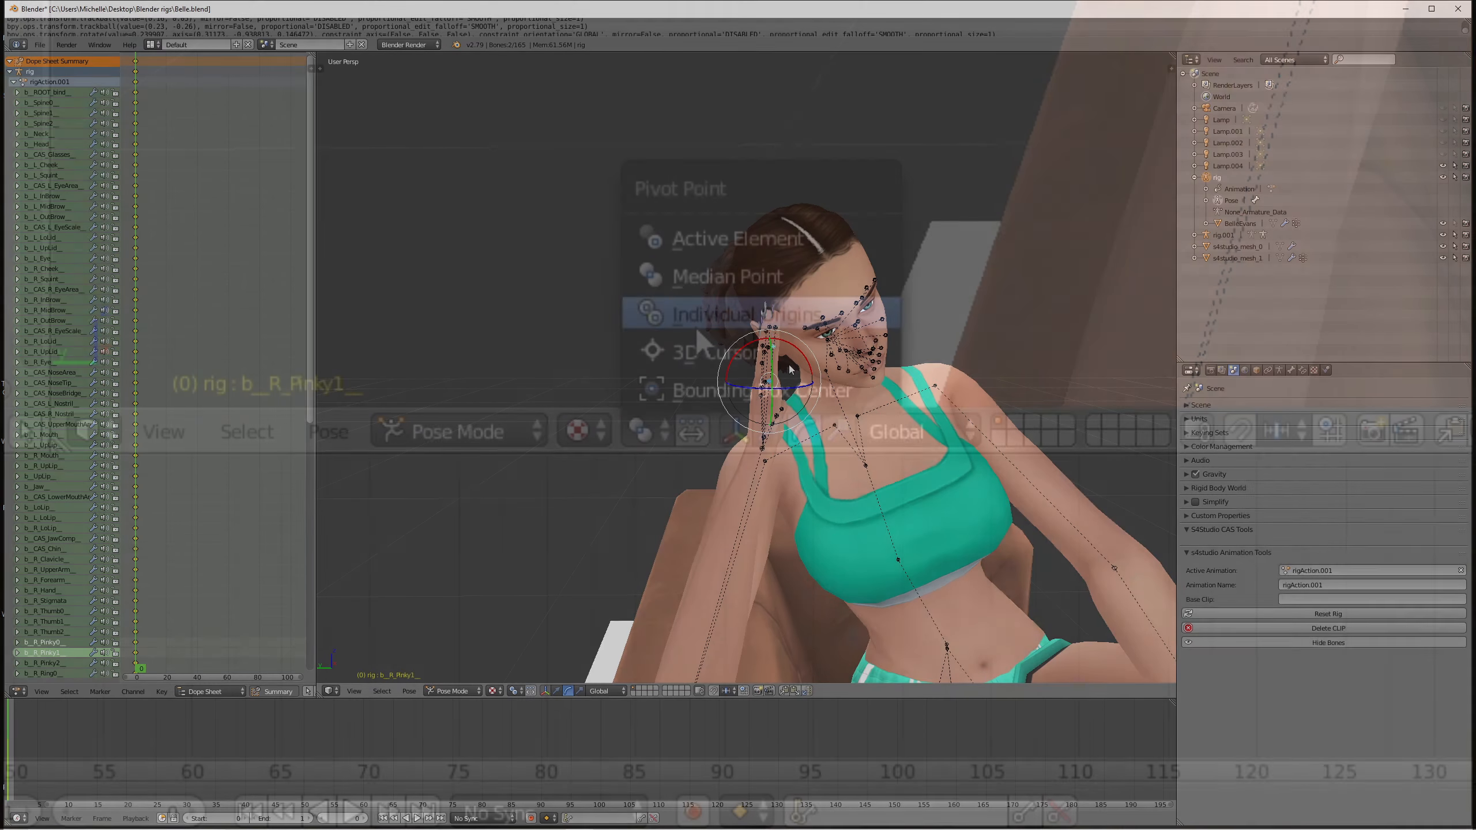
{"action": "left_click", "coordinate": [696, 327]}
{"action": "left_click_drag", "start_coordinate": [772, 334], "coordinate": [799, 344]}
{"action": "middle_click_drag", "start_coordinate": [799, 344], "coordinate": [878, 349]}
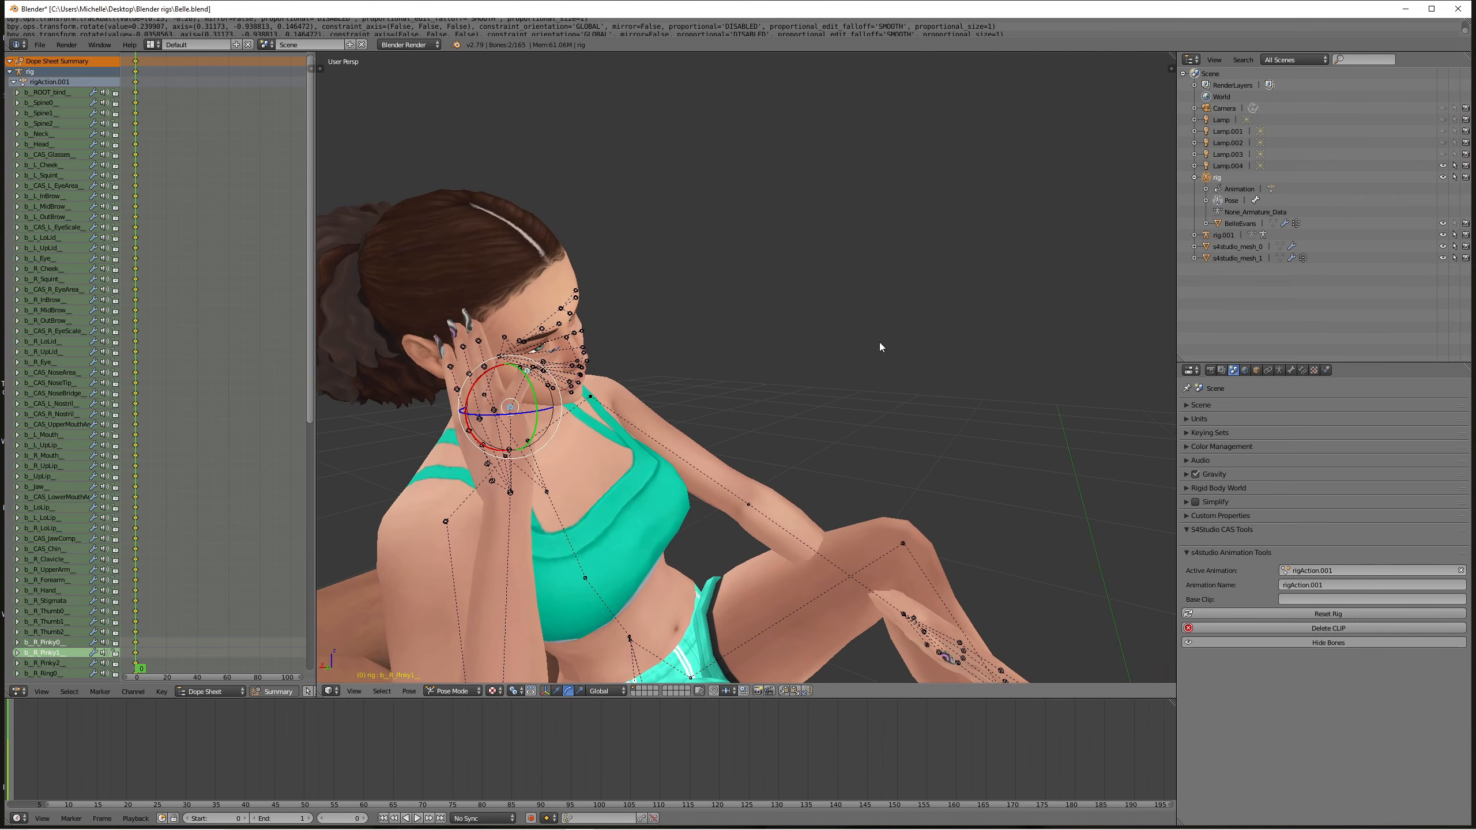
{"action": "mouse_move", "coordinate": [602, 418]}
{"action": "middle_mouse_down"}
{"action": "mouse_move", "coordinate": [636, 415]}
{"action": "mouse_move", "coordinate": [622, 426]}
{"action": "middle_mouse_up"}
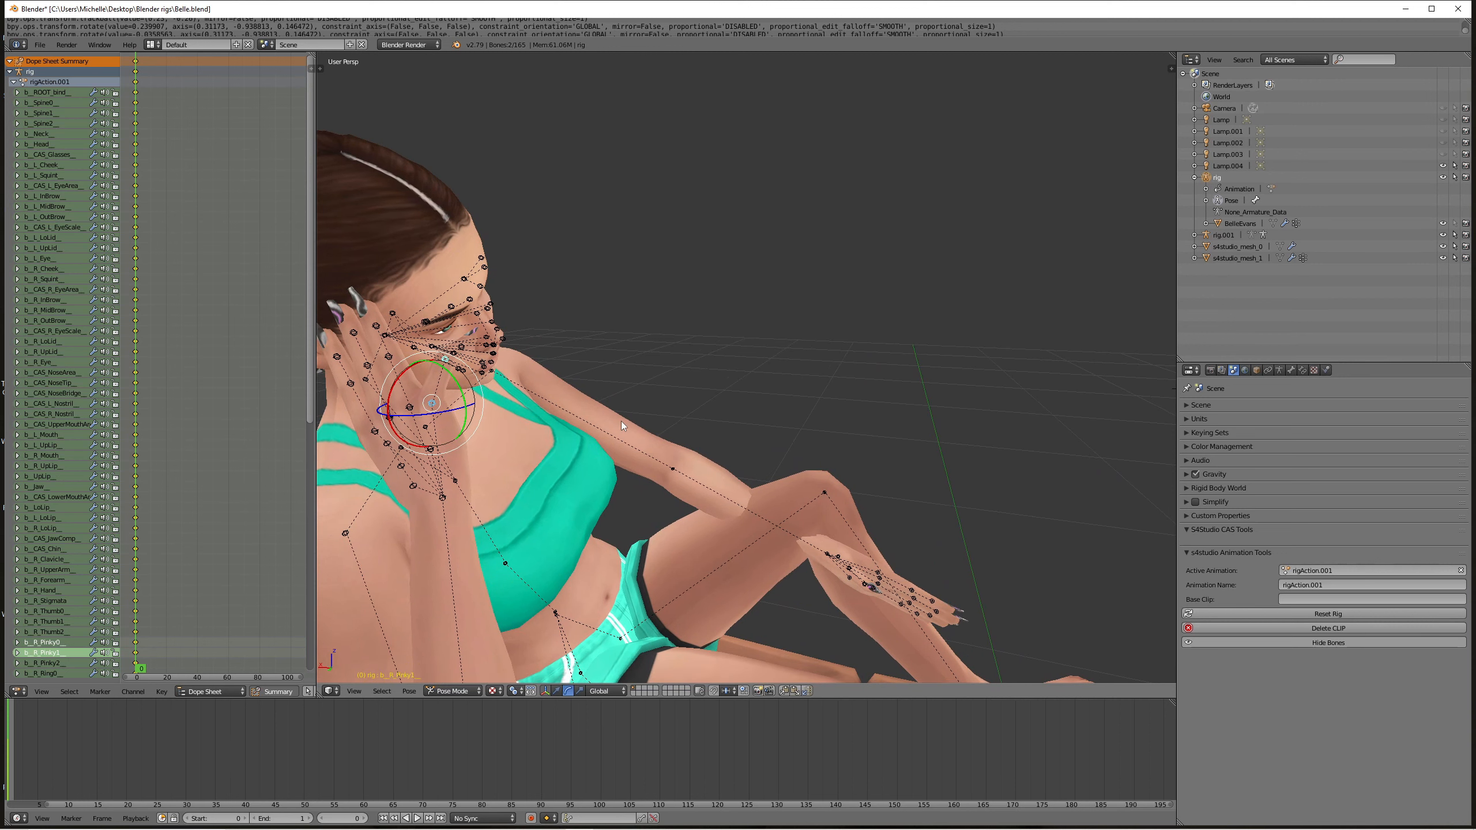
{"action": "key", "text": "r"}
{"action": "key", "text": "r"}
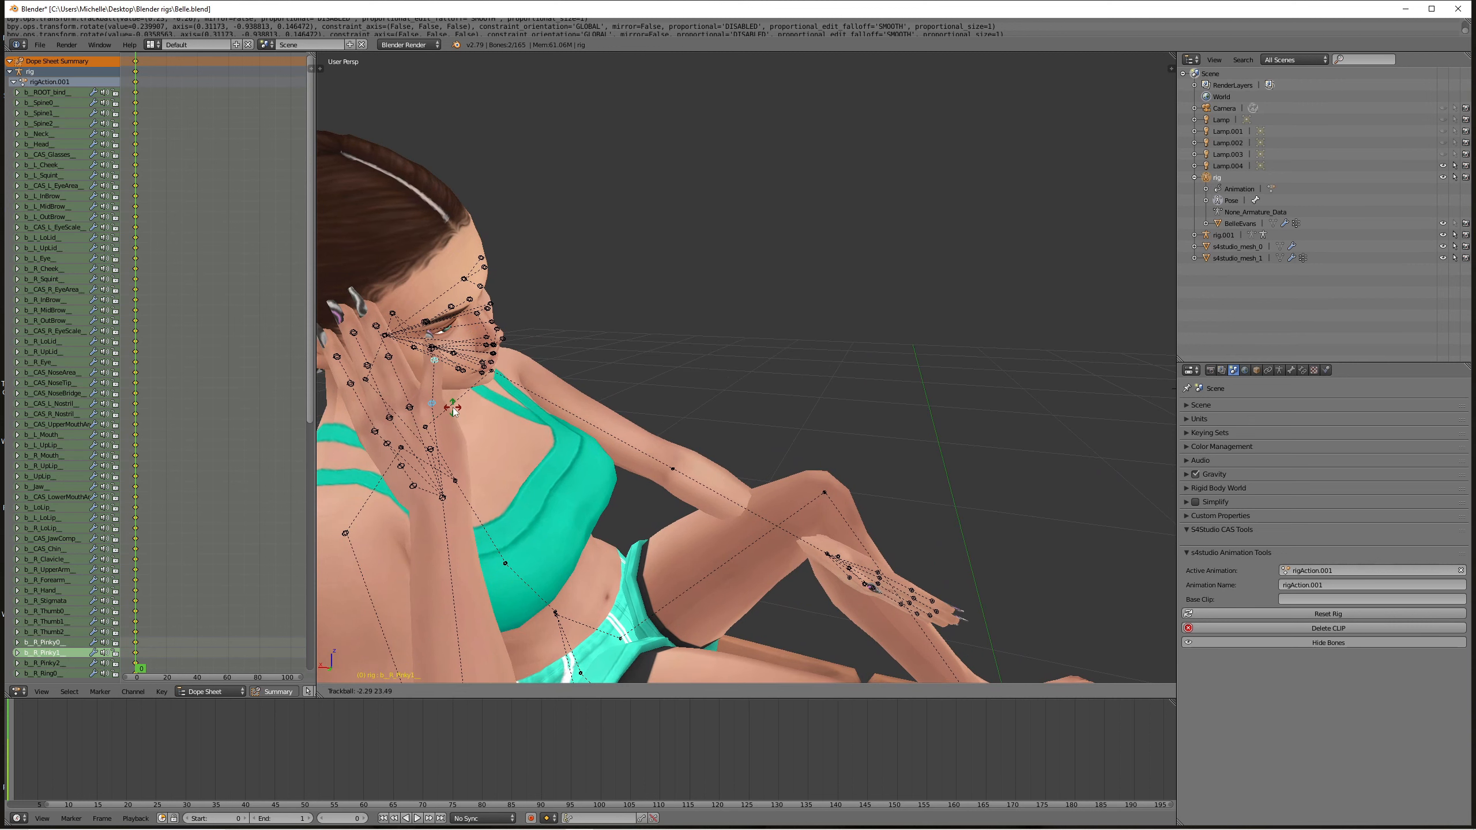
{"action": "key", "text": "Escape"}
{"action": "key", "text": "ctrl+period"}
{"action": "key", "text": "r"}
{"action": "key", "text": "r"}
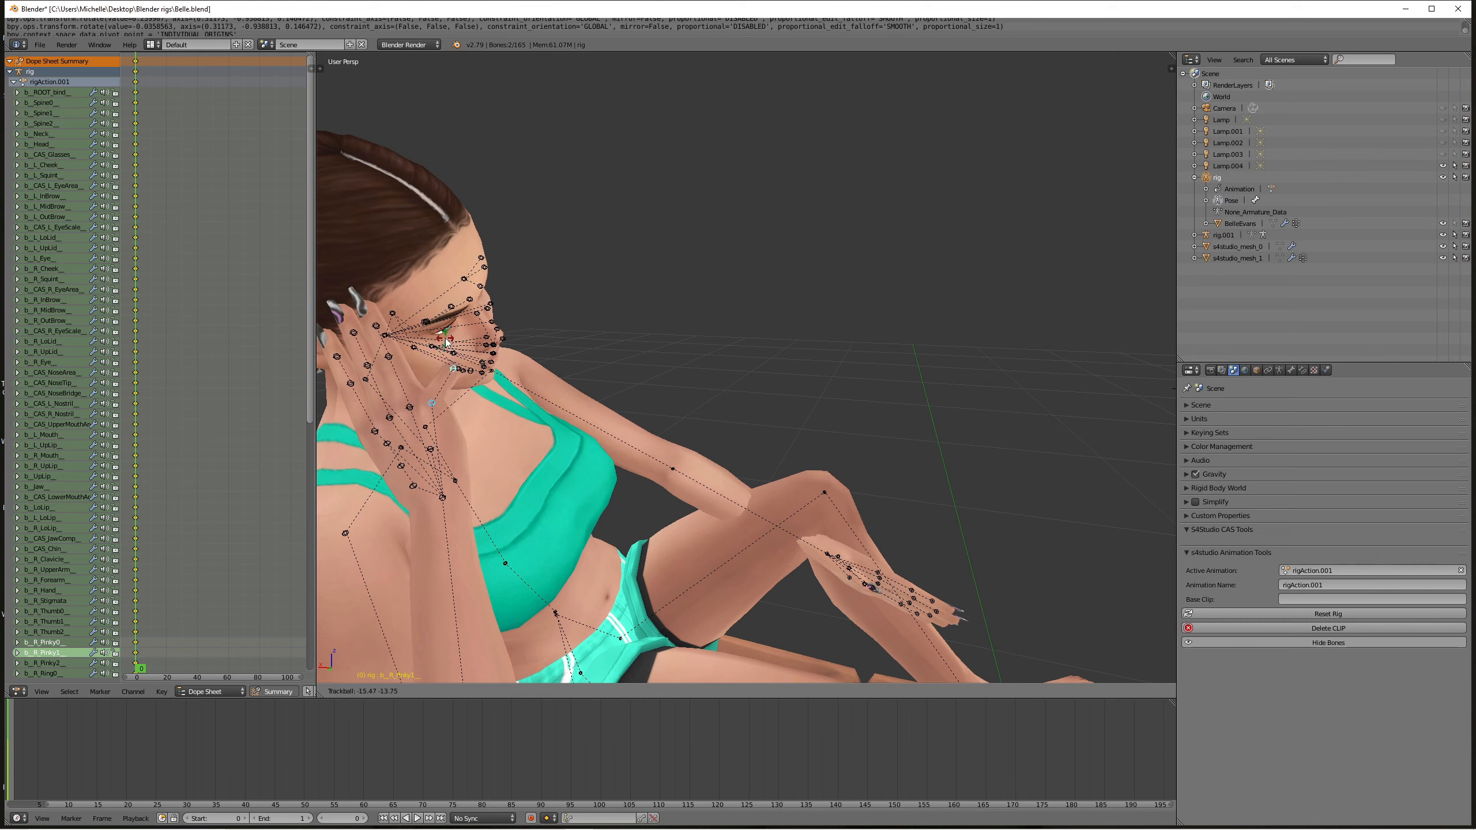
{"action": "key", "text": "Escape"}
{"action": "right_click", "coordinate": [439, 359]}
{"action": "key", "text": "r"}
{"action": "key", "text": "Escape"}
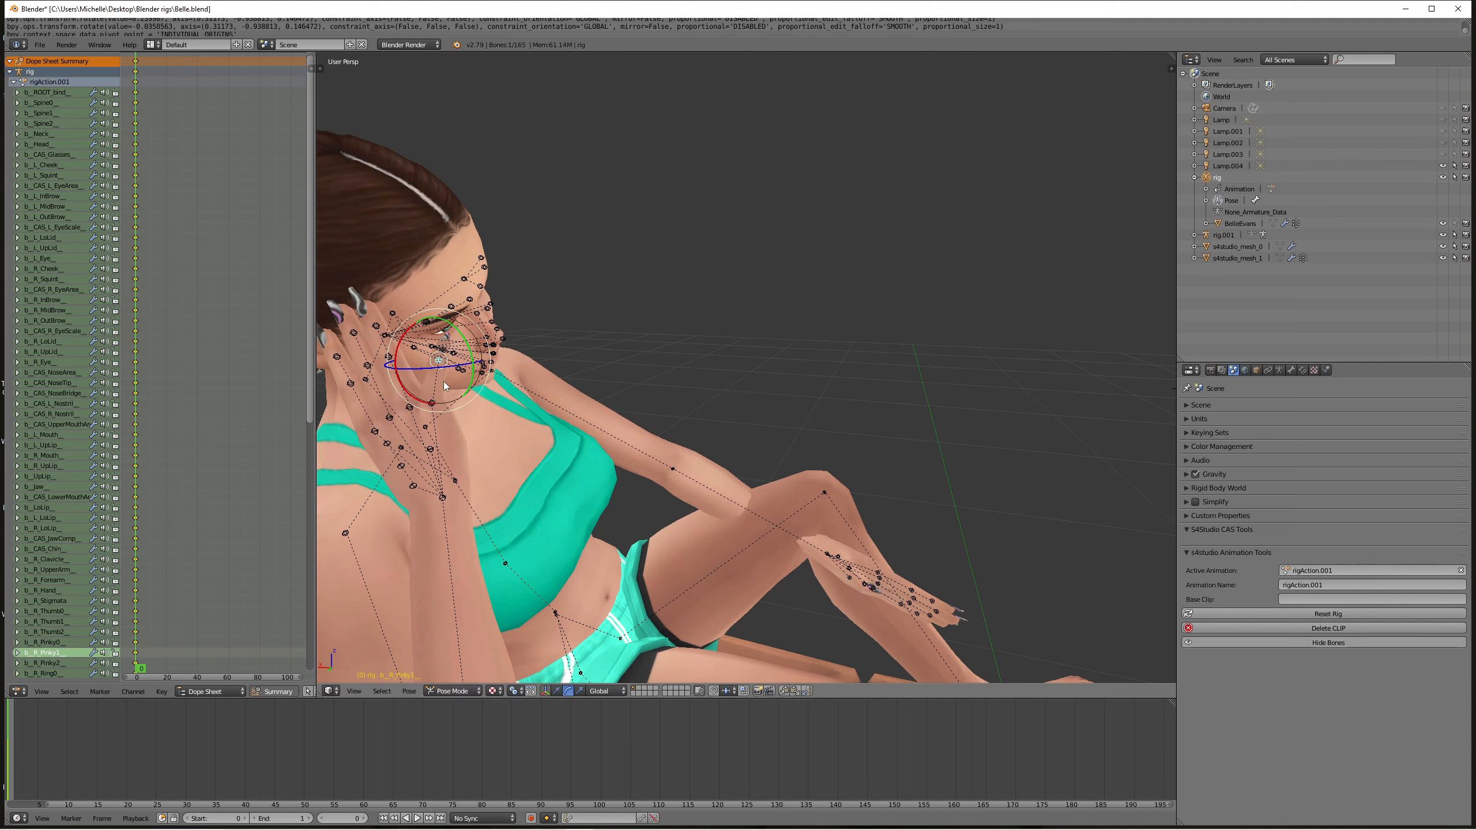
- Select only the b__R_Pinky0__ bone and rotate it in side and front views to adjust the pinky against the face
{"action": "right_click", "coordinate": [432, 400]}
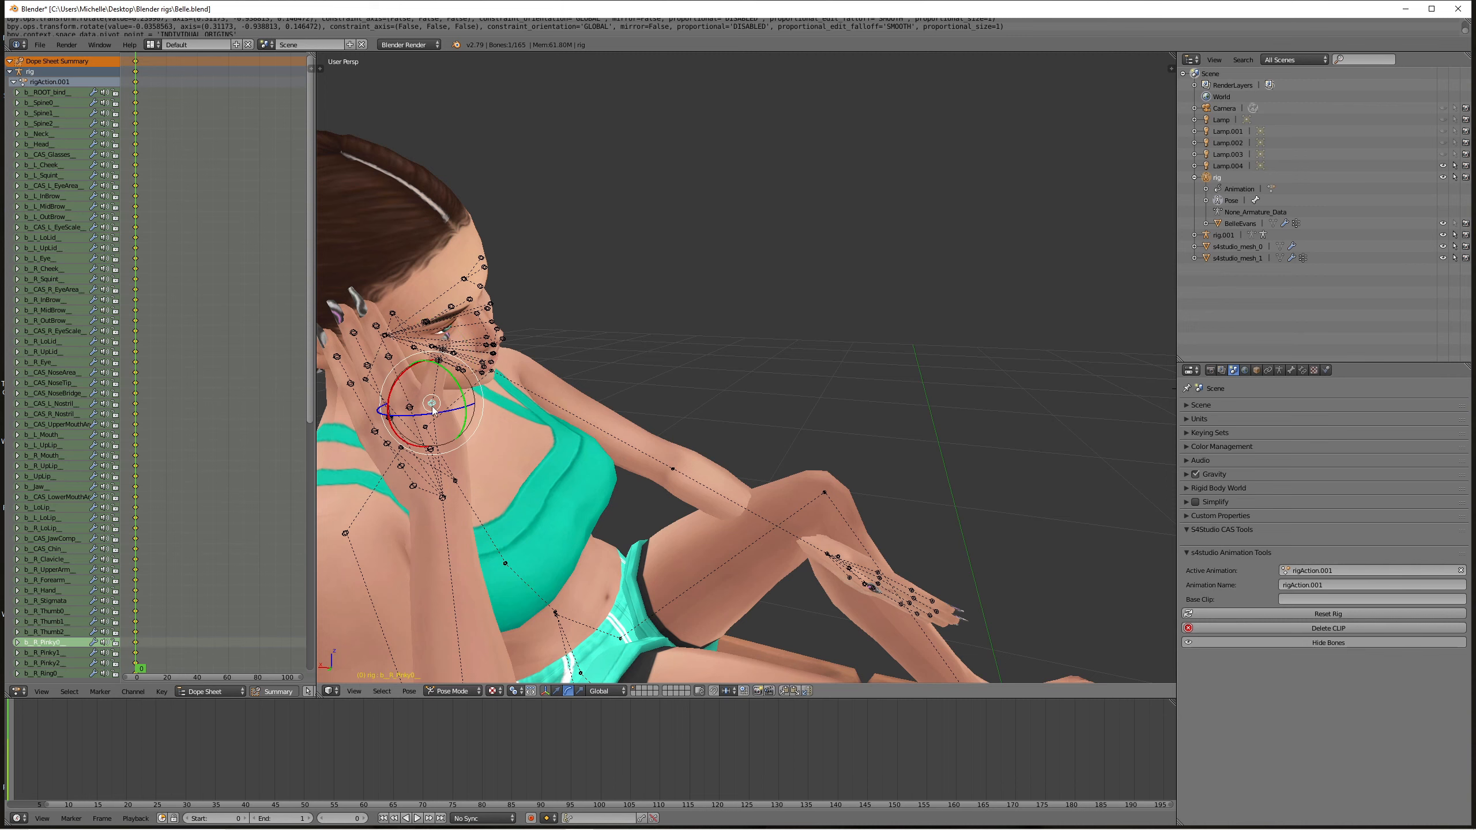
{"action": "left_click_drag", "start_coordinate": [474, 372], "coordinate": [473, 303]}
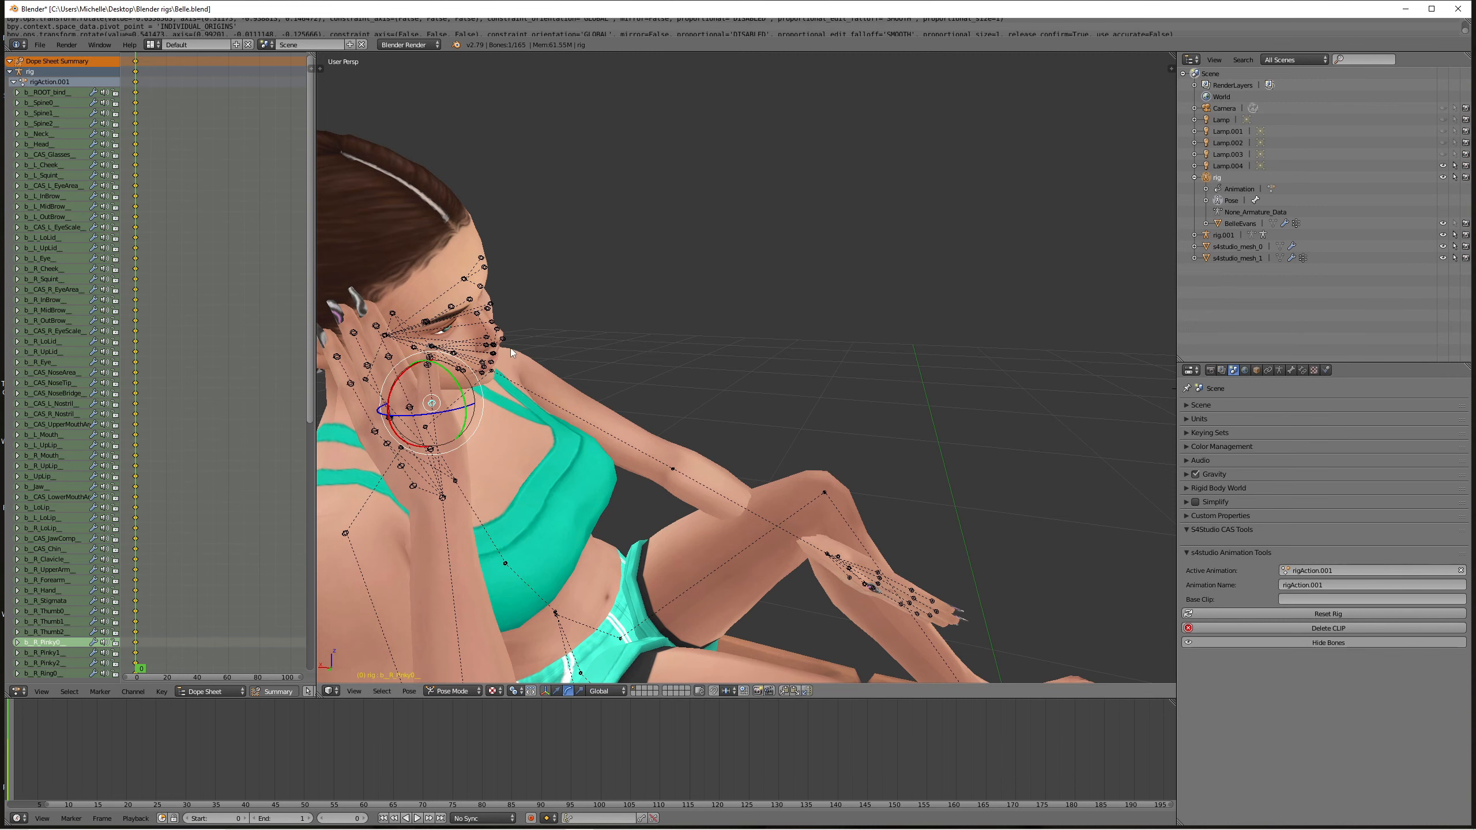
{"action": "middle_click_drag", "start_coordinate": [511, 352], "coordinate": [416, 354]}
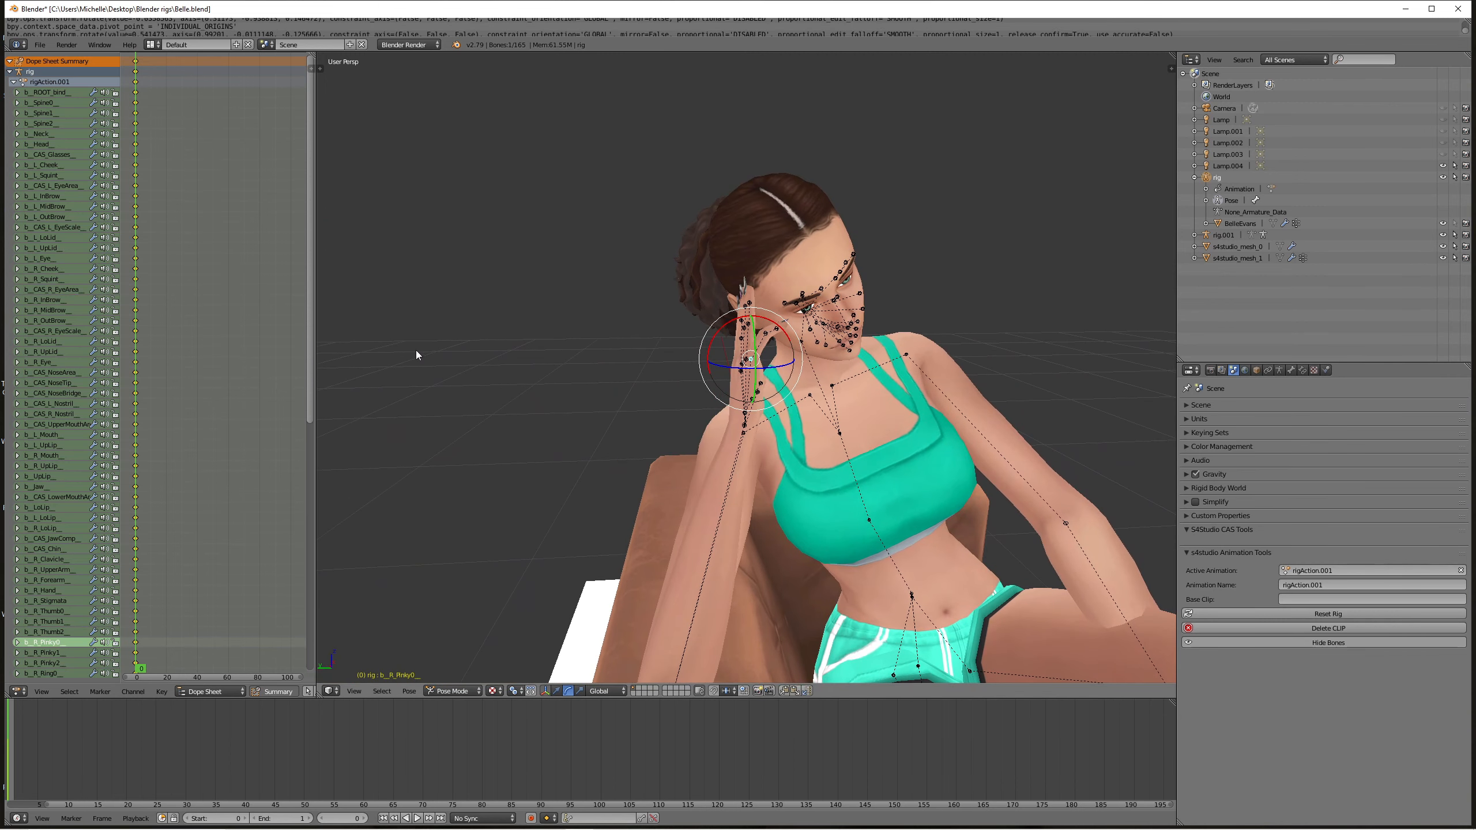
{"action": "left_click_drag", "start_coordinate": [706, 335], "coordinate": [761, 285]}
{"action": "right_click", "coordinate": [717, 336]}
- Select the b__R_Ring0__ and b__R_Ring1__ bones and rotate them together in a front view to bend the right ring finger toward the face
{"action": "middle_click_drag", "start_coordinate": [761, 284], "coordinate": [875, 301]}
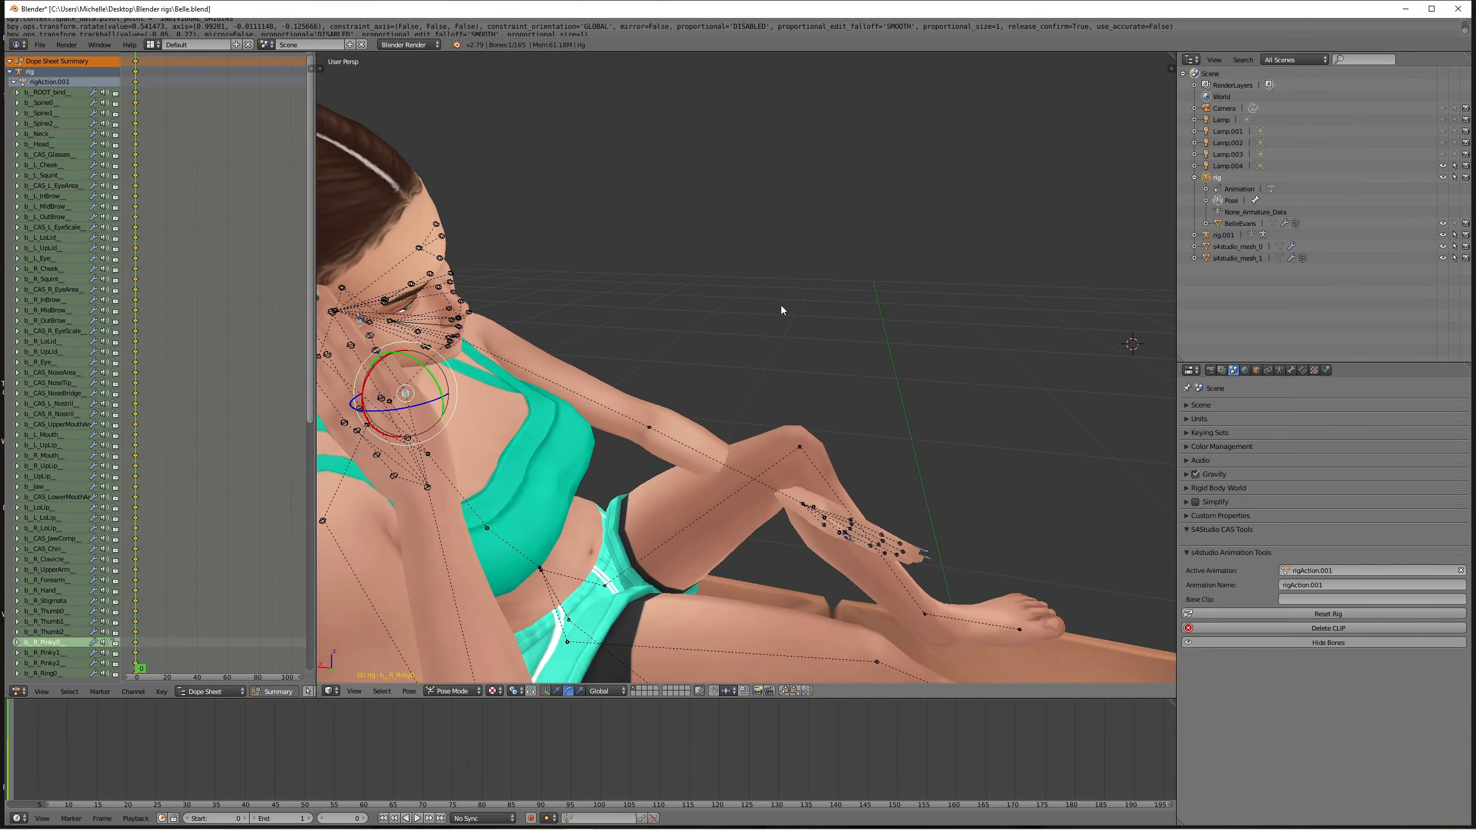
{"action": "middle_click_drag", "start_coordinate": [532, 351], "coordinate": [383, 325]}
{"action": "middle_click_drag", "start_coordinate": [854, 326], "coordinate": [876, 337]}
{"action": "middle_click_drag", "start_coordinate": [943, 380], "coordinate": [1040, 387]}
{"action": "middle_click_drag", "start_coordinate": [805, 393], "coordinate": [848, 340]}
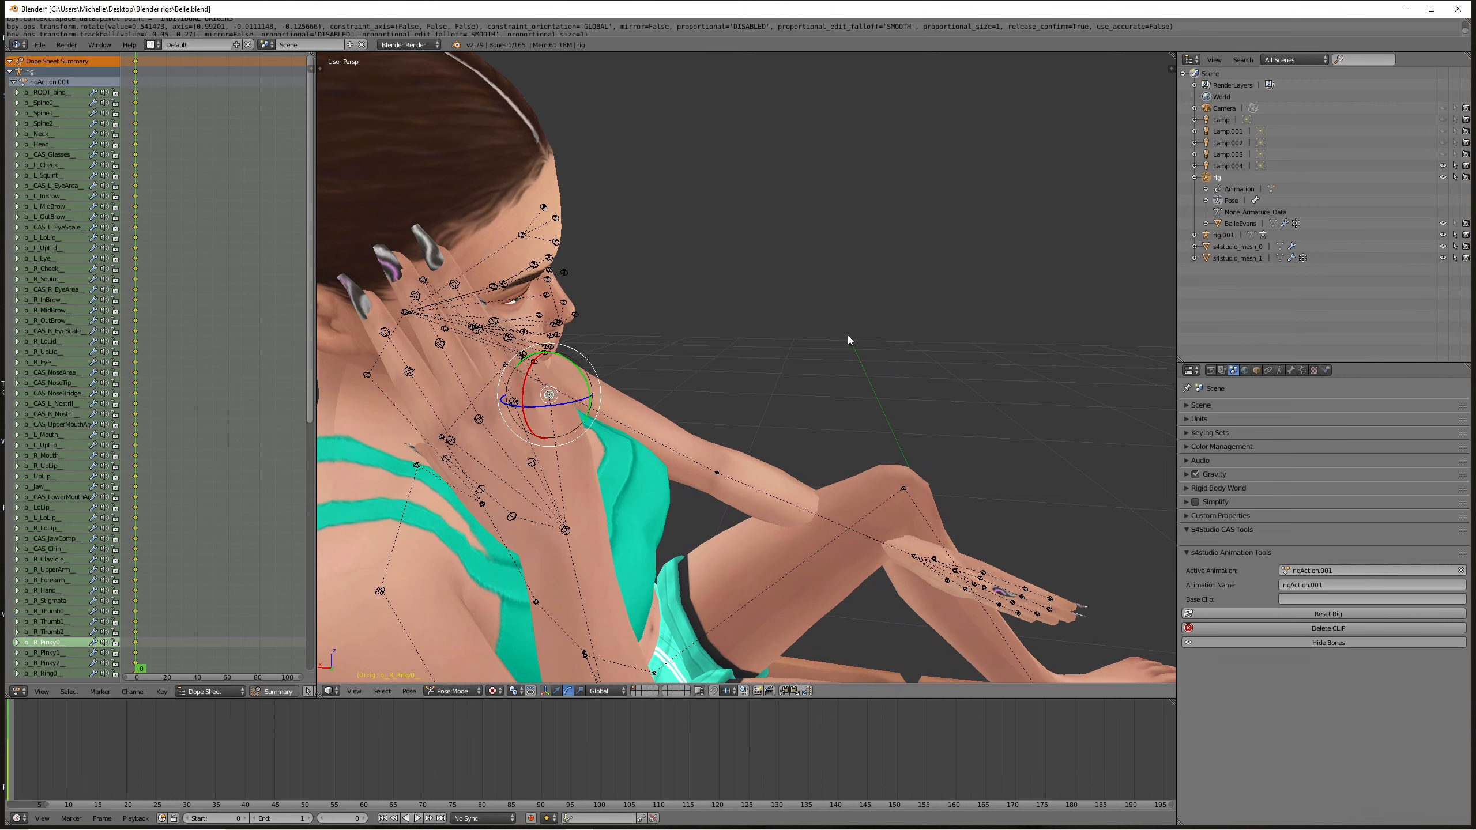
{"action": "right_click", "coordinate": [515, 402]}
{"action": "scroll", "coordinate": [494, 330], "scroll_direction": "up", "scroll_amount": 4}
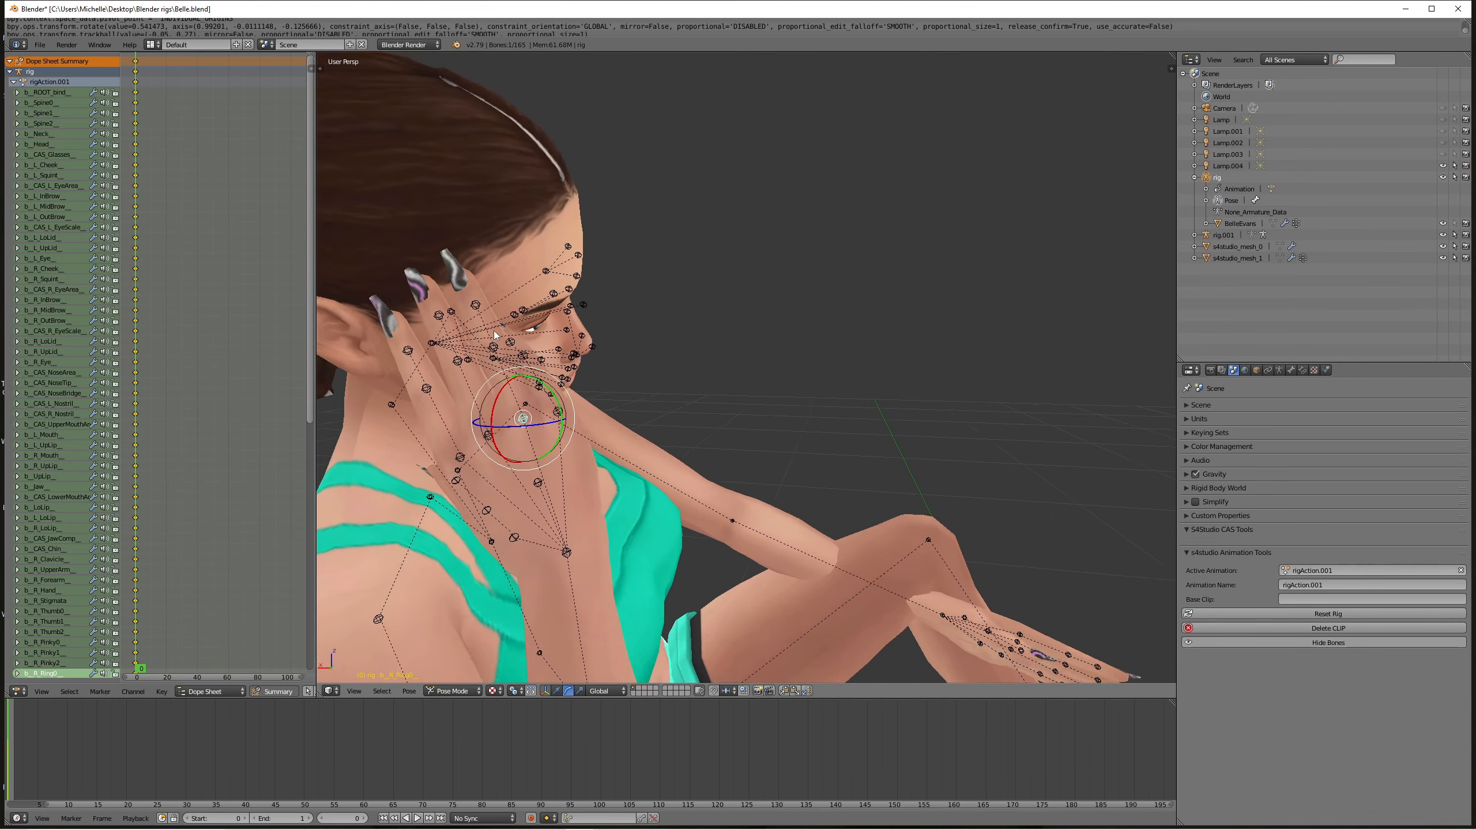
{"action": "right_click", "coordinate": [515, 384], "text": "shift"}
{"action": "middle_click_drag", "start_coordinate": [517, 385], "coordinate": [482, 383]}
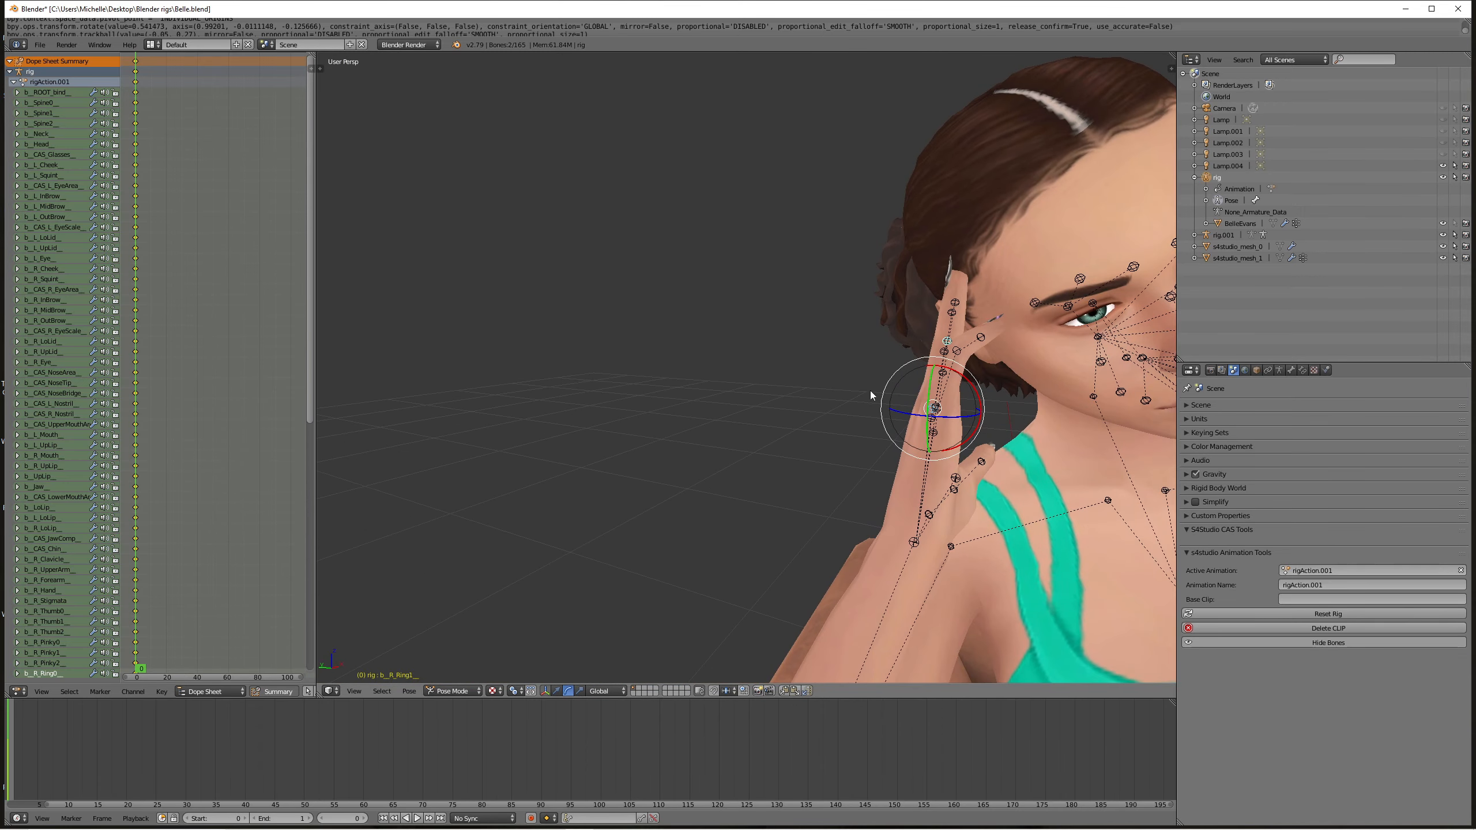
{"action": "left_click_drag", "start_coordinate": [897, 369], "coordinate": [916, 375]}
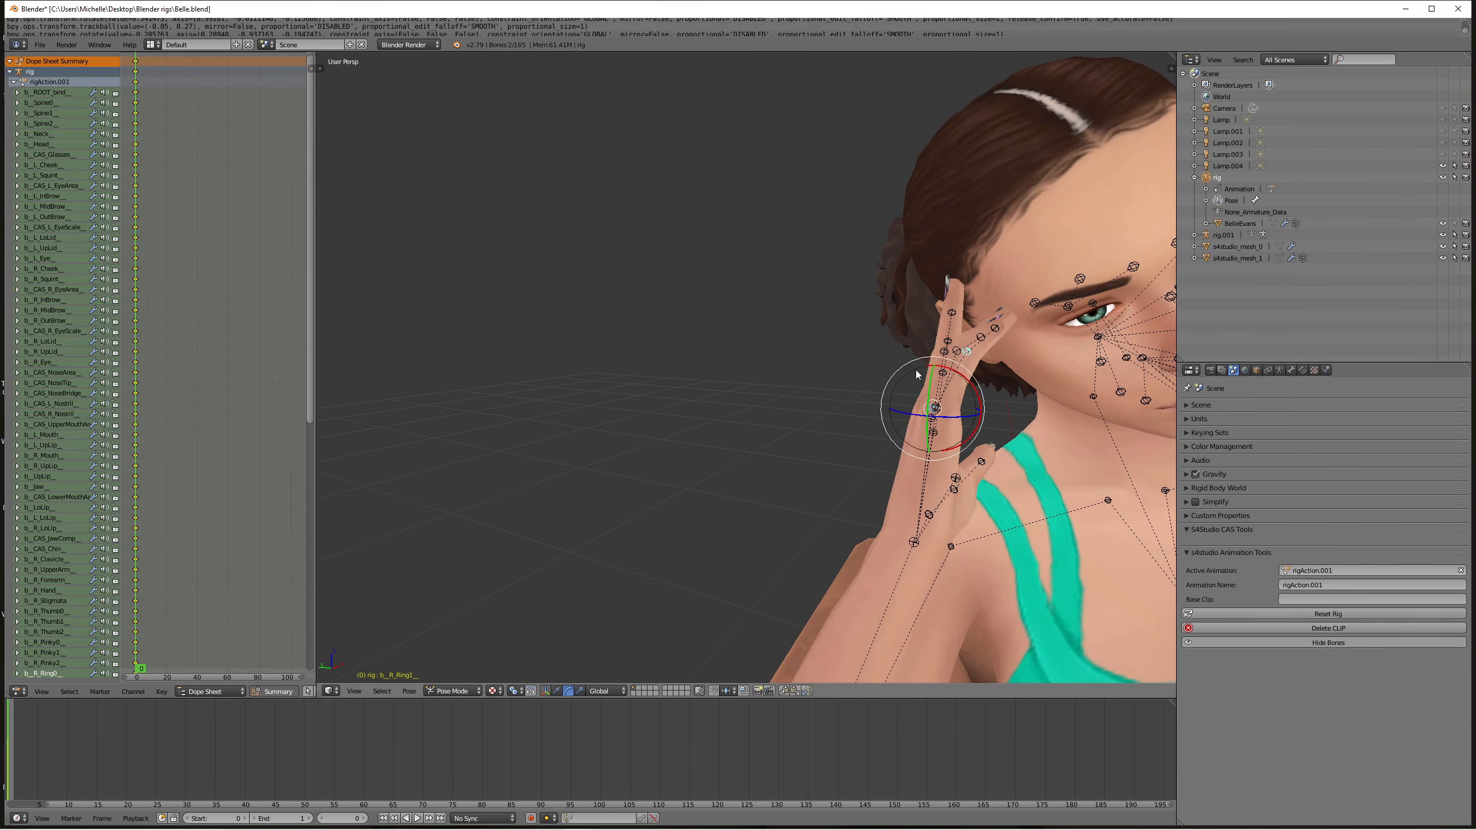
{"action": "middle_click_drag", "start_coordinate": [916, 375], "coordinate": [890, 391]}
{"action": "scroll", "coordinate": [890, 391], "scroll_direction": "down", "scroll_amount": 3}
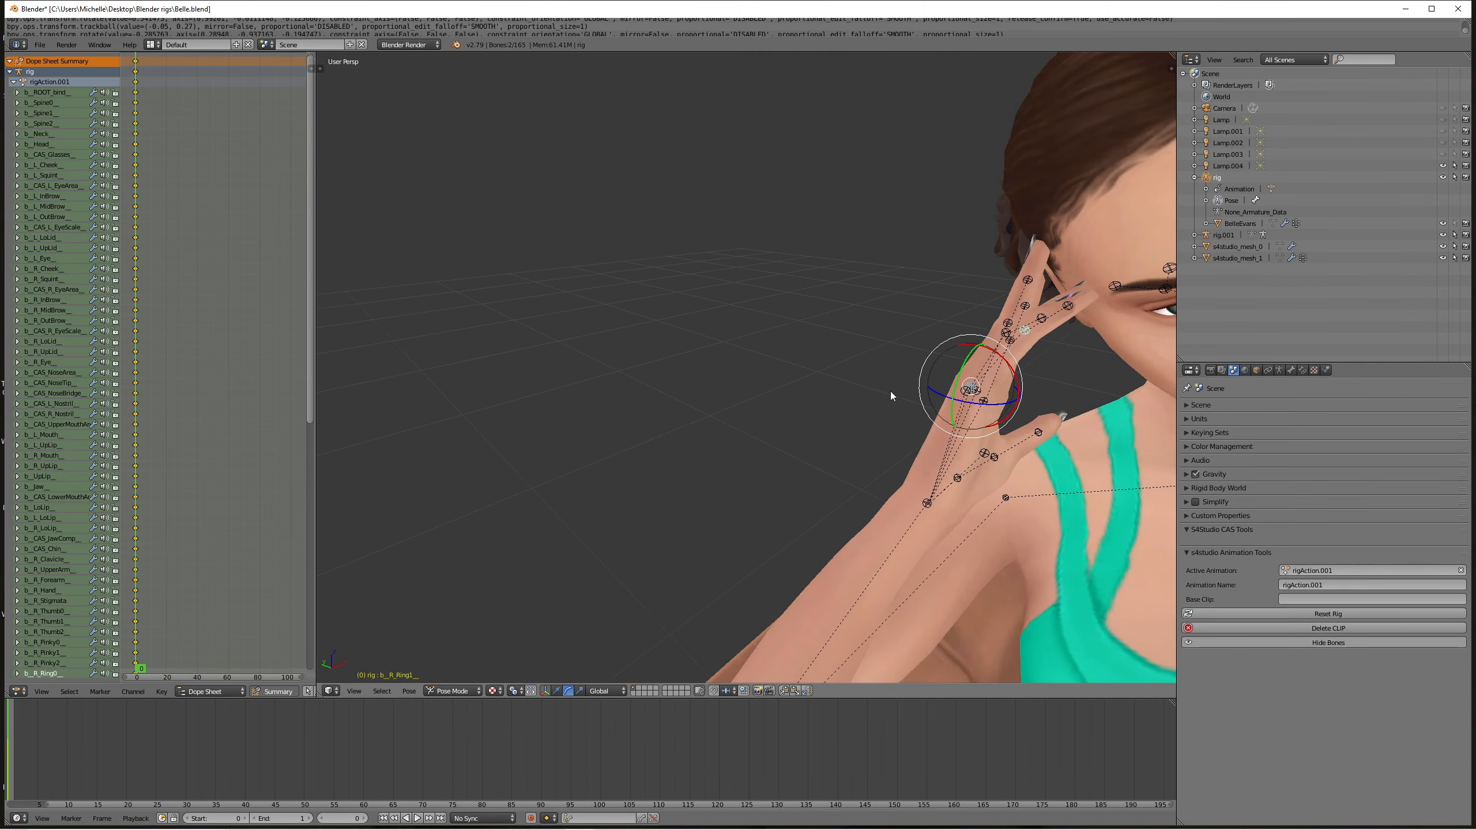
{"action": "scroll", "coordinate": [892, 392], "scroll_direction": "down", "scroll_amount": 3}
{"action": "middle_click_drag", "start_coordinate": [932, 407], "coordinate": [1079, 387]}
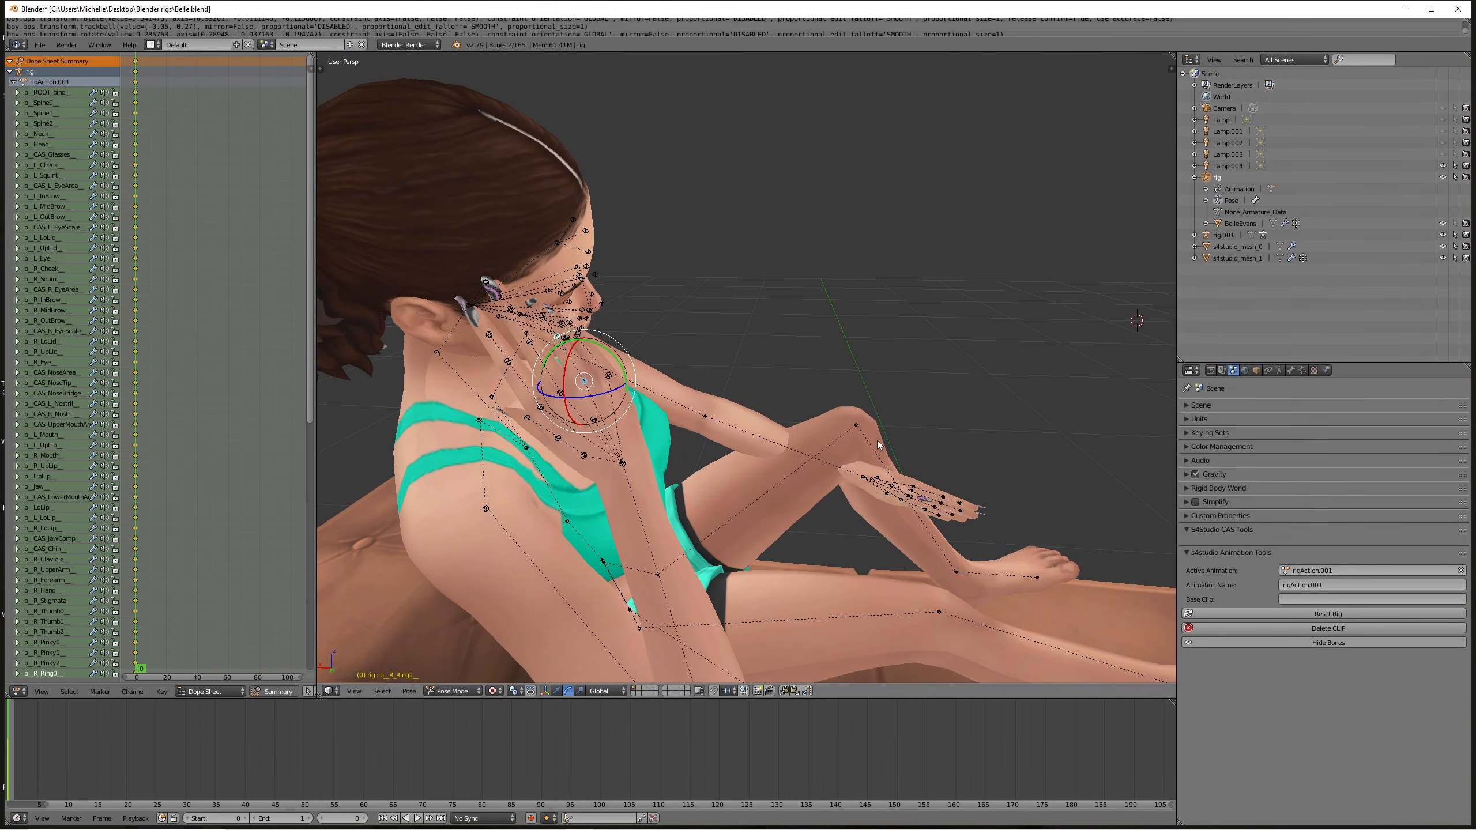
- Select the b__L_Hand__ bone and move it up off the left knee in a side view
{"action": "scroll", "coordinate": [791, 433], "scroll_direction": "down", "scroll_amount": 2}
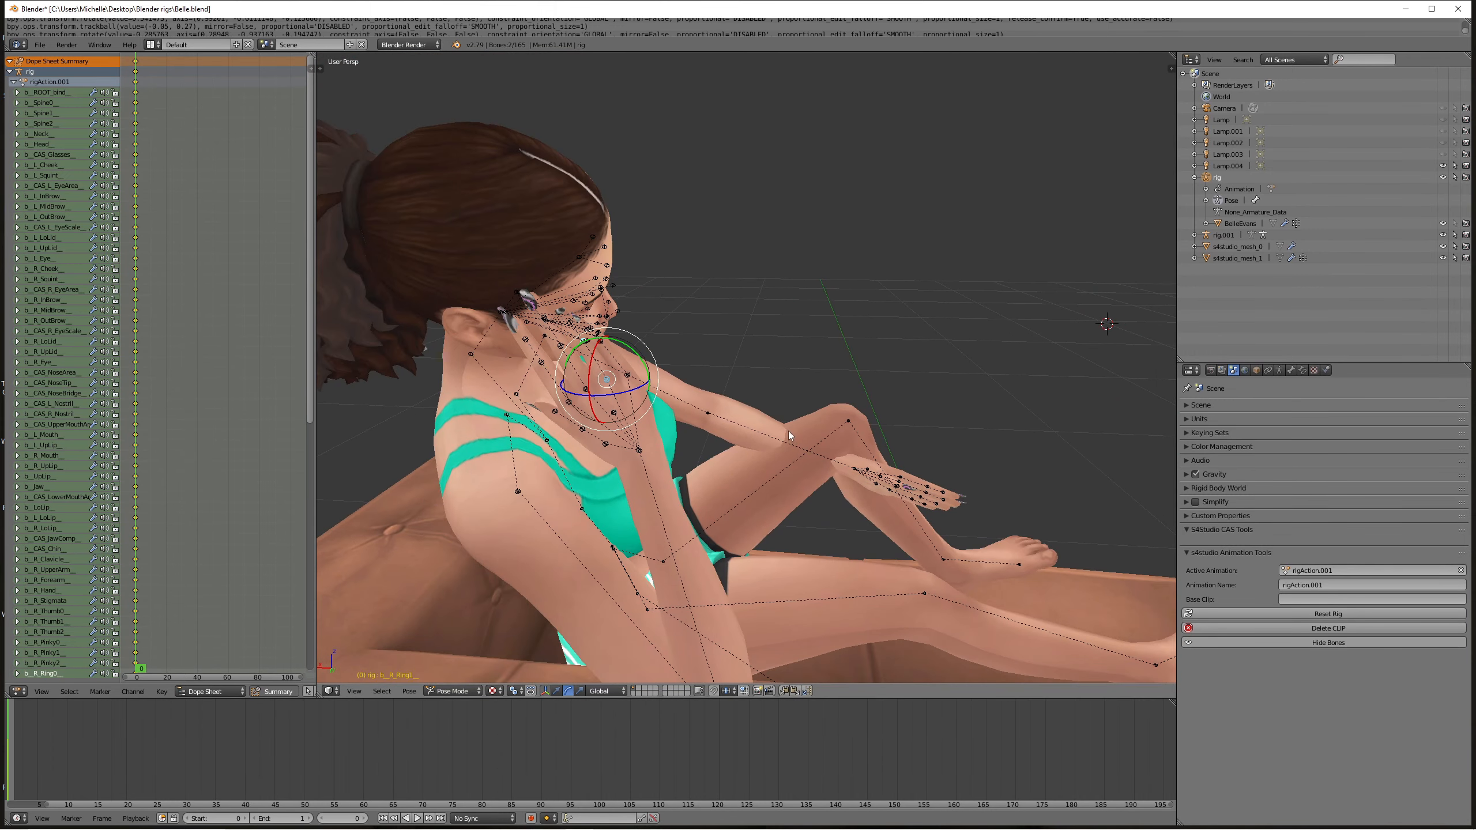
{"action": "middle_click_drag", "start_coordinate": [789, 431], "coordinate": [777, 512]}
{"action": "right_click", "coordinate": [897, 508]}
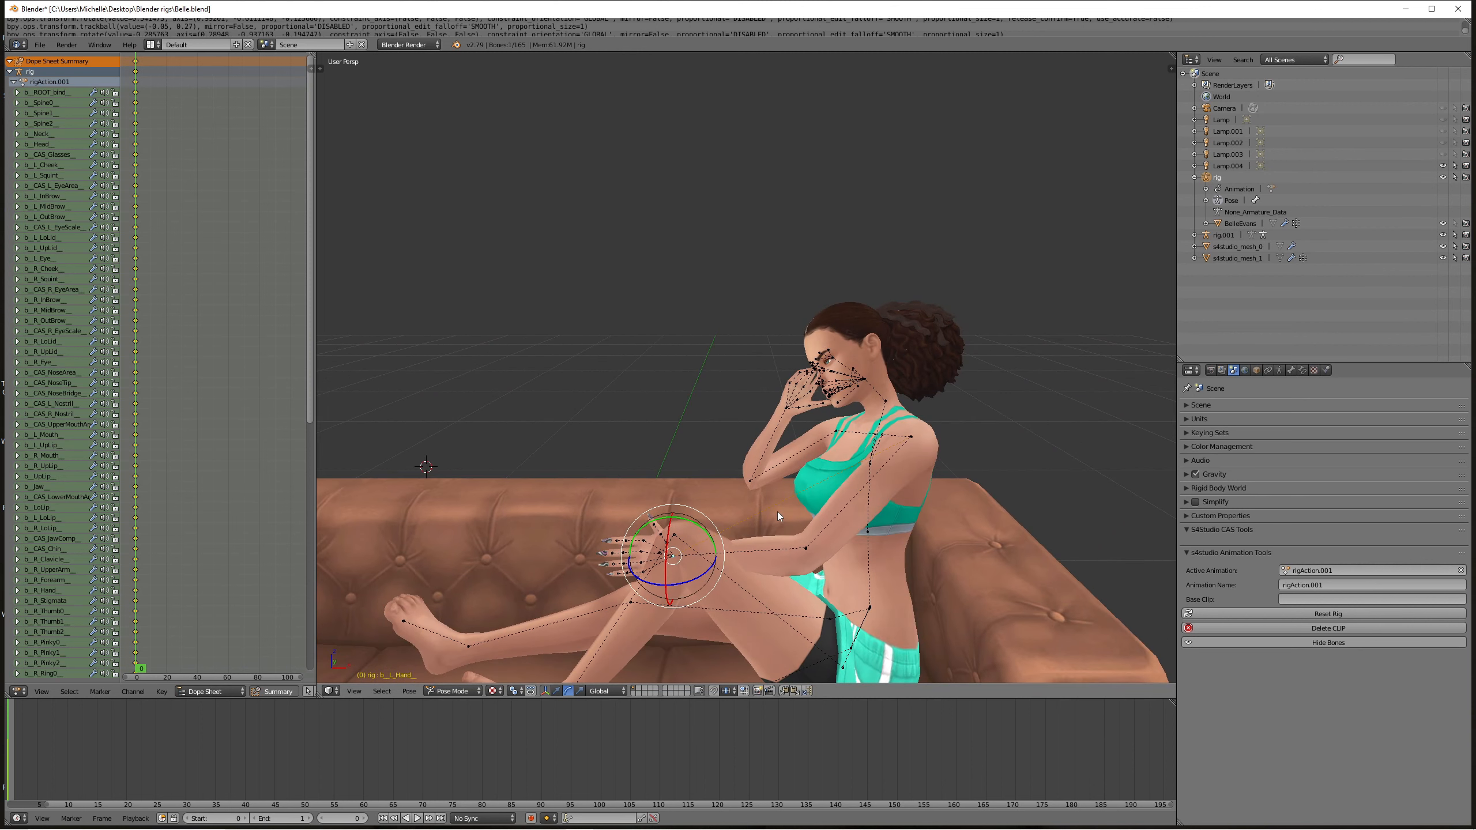
{"action": "key", "text": "g"}
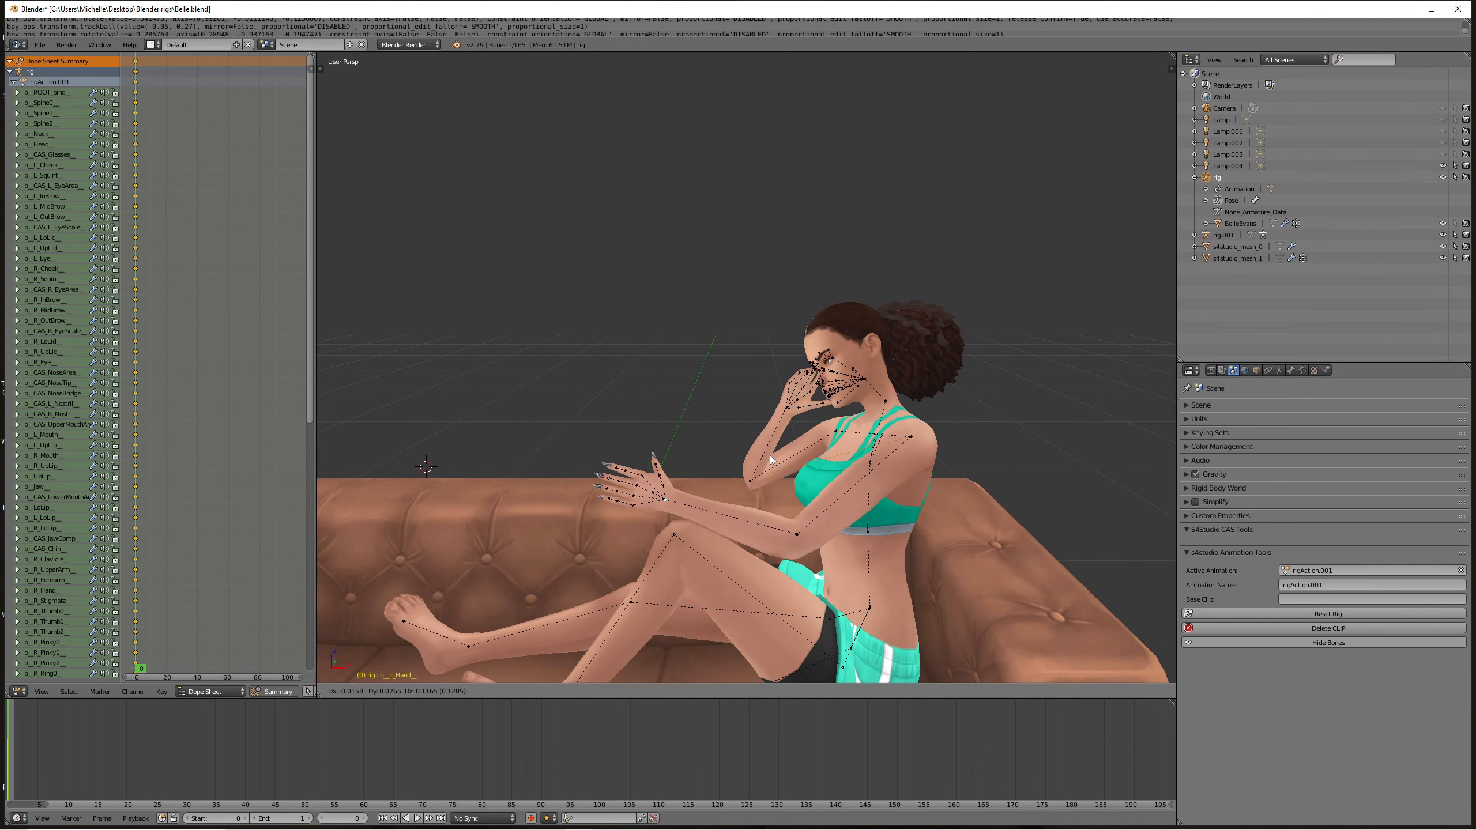
{"action": "left_click", "coordinate": [770, 460]}
- Rotate the left hand bone from the front, freely and about the global Z and Y axes, to angle the fingers down over the knee
{"action": "middle_click_drag", "start_coordinate": [770, 459], "coordinate": [909, 457]}
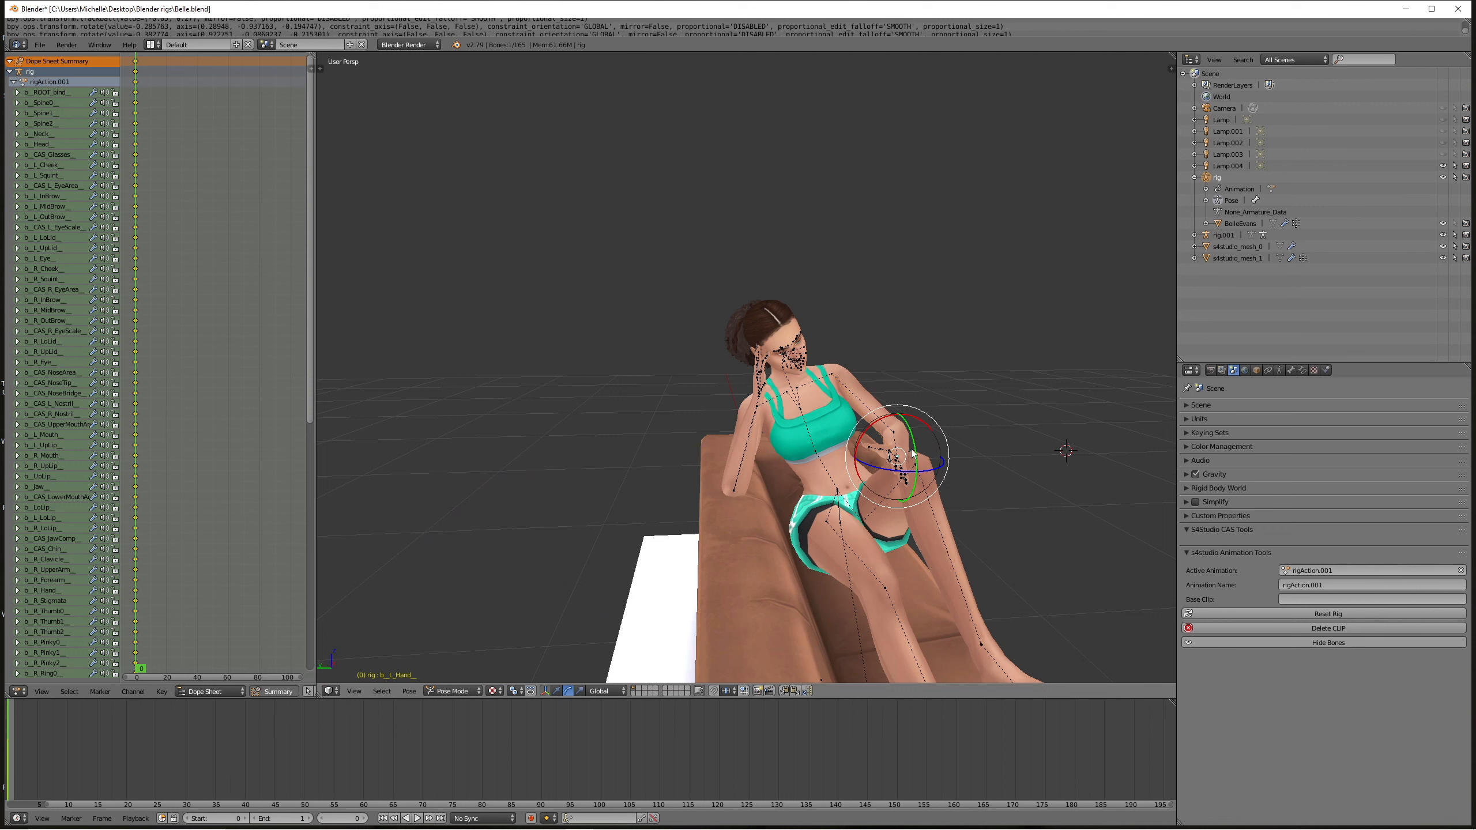
{"action": "key", "text": "r"}
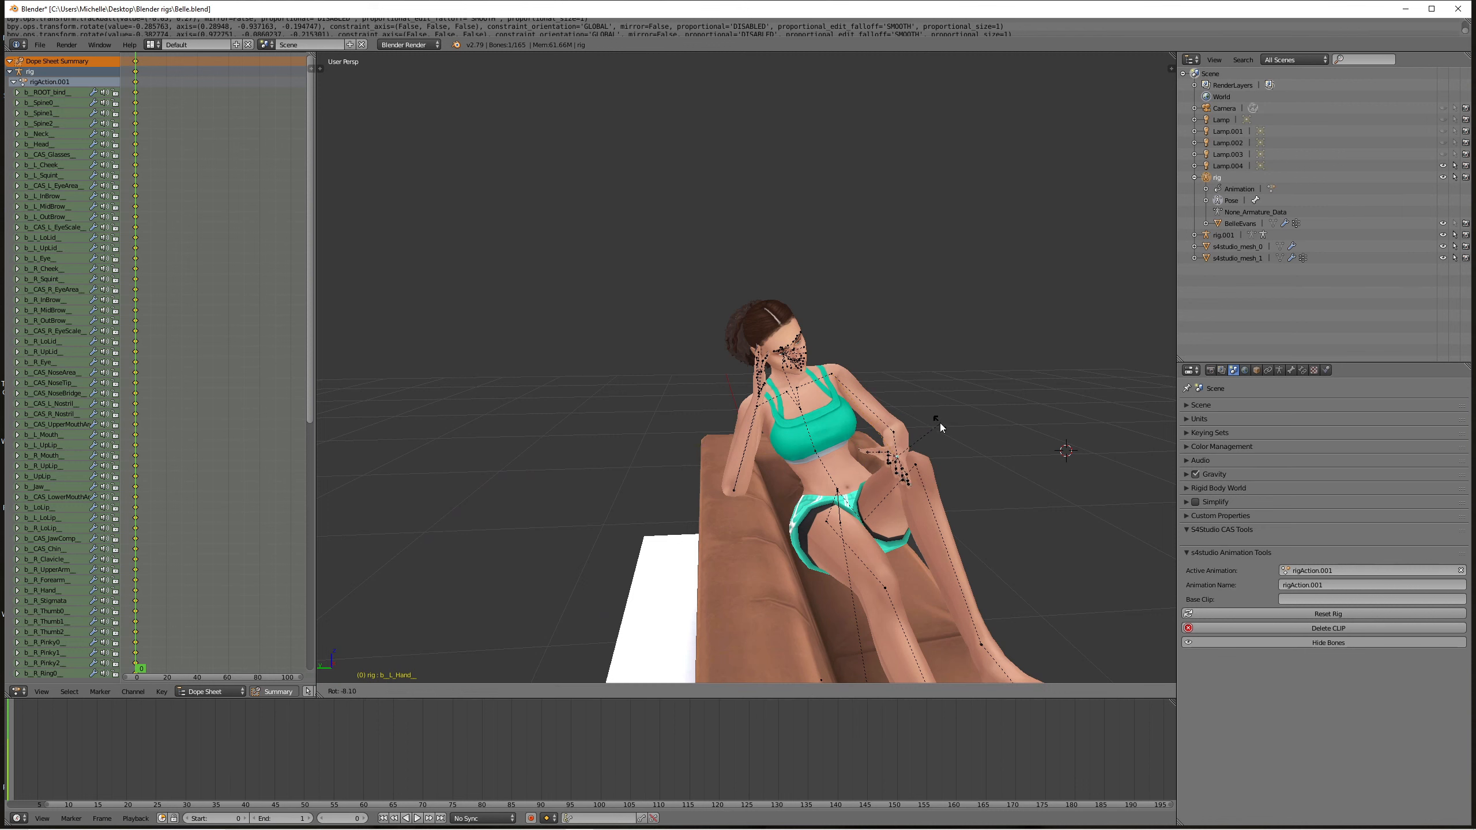
{"action": "left_click", "coordinate": [924, 418]}
{"action": "key", "text": "r"}
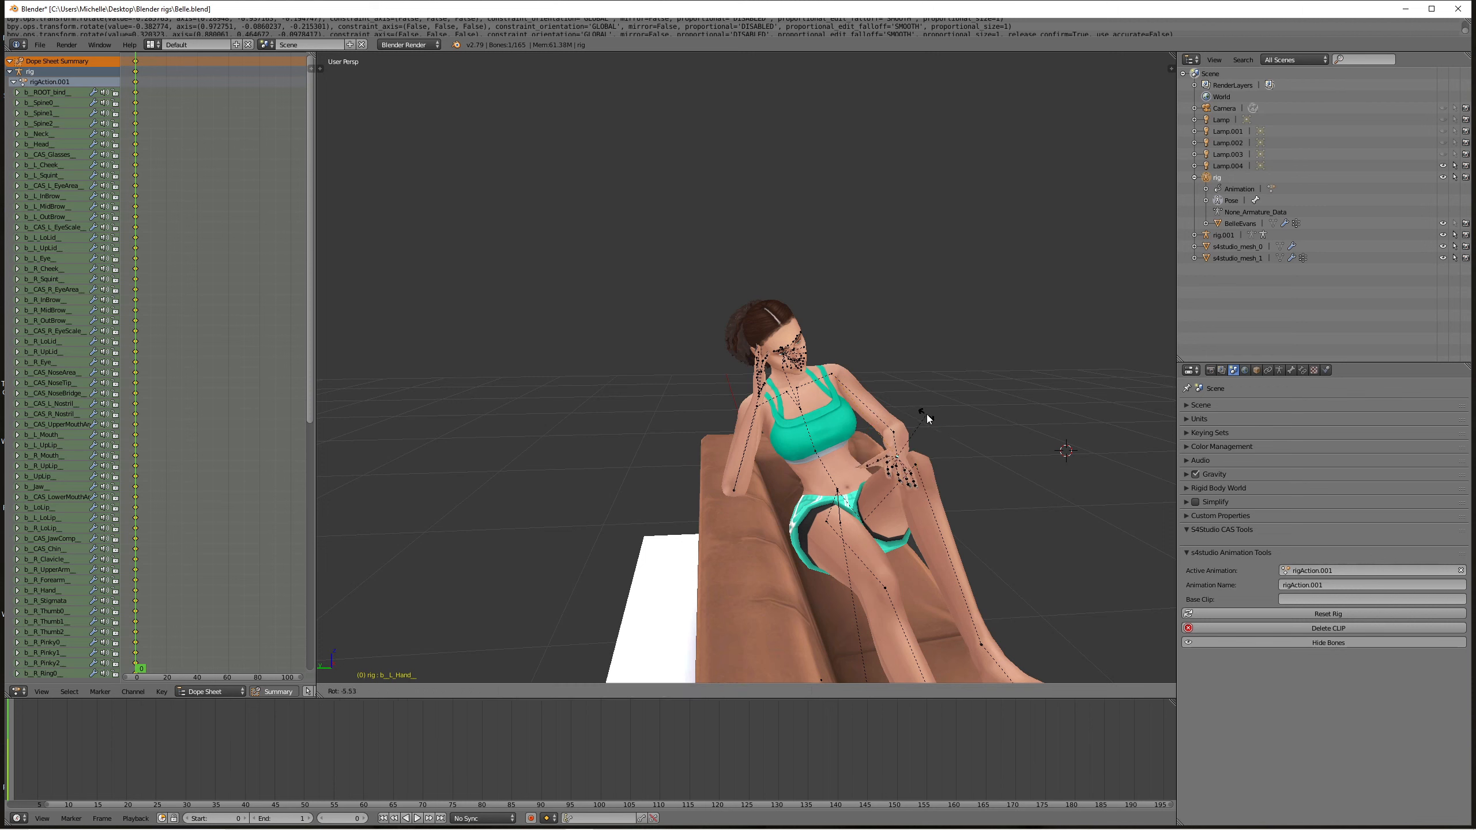
{"action": "left_click", "coordinate": [922, 412]}
{"action": "key", "text": "r"}
{"action": "key", "text": "z"}
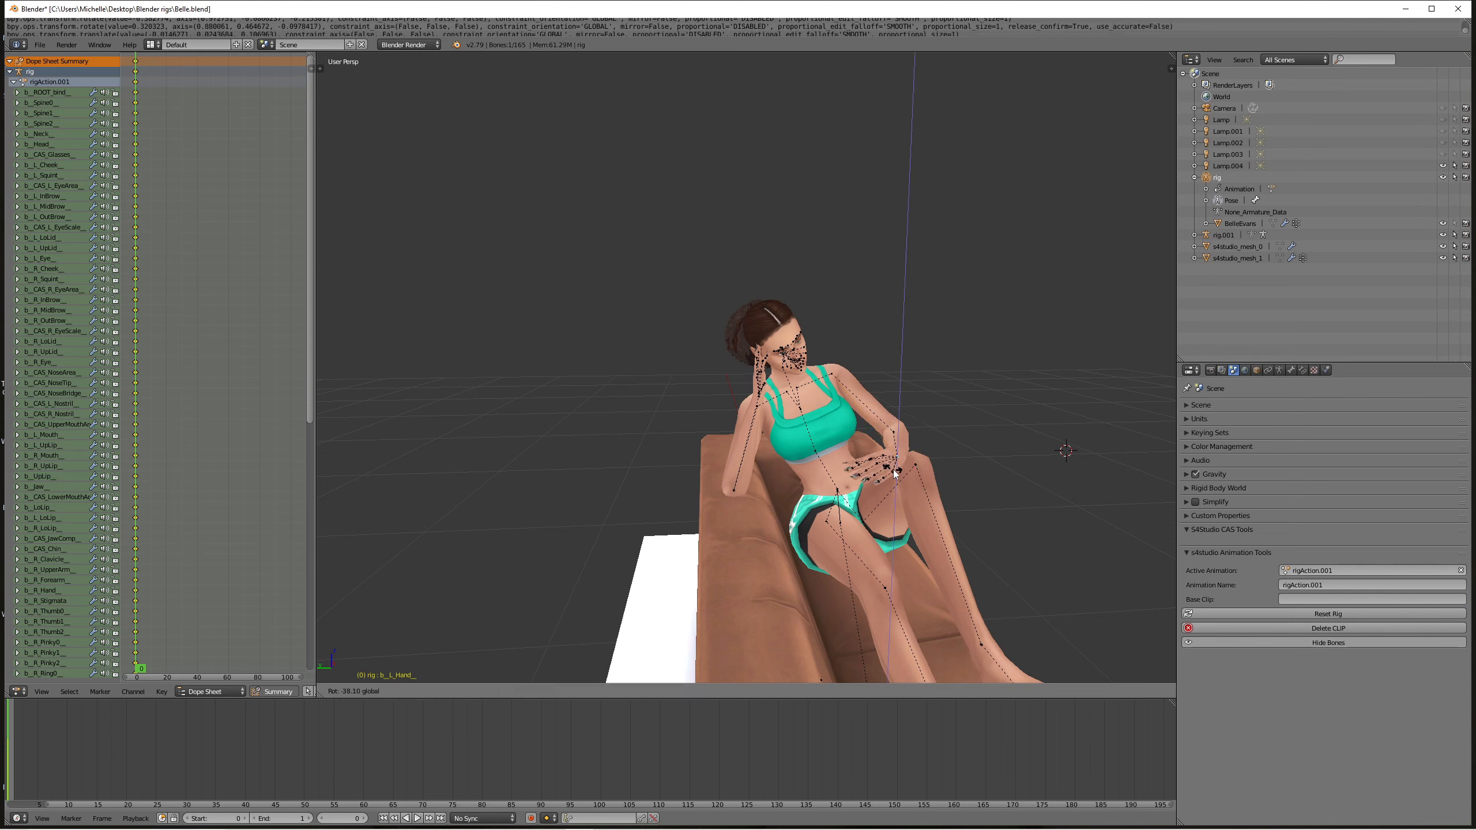
{"action": "left_click", "coordinate": [901, 488]}
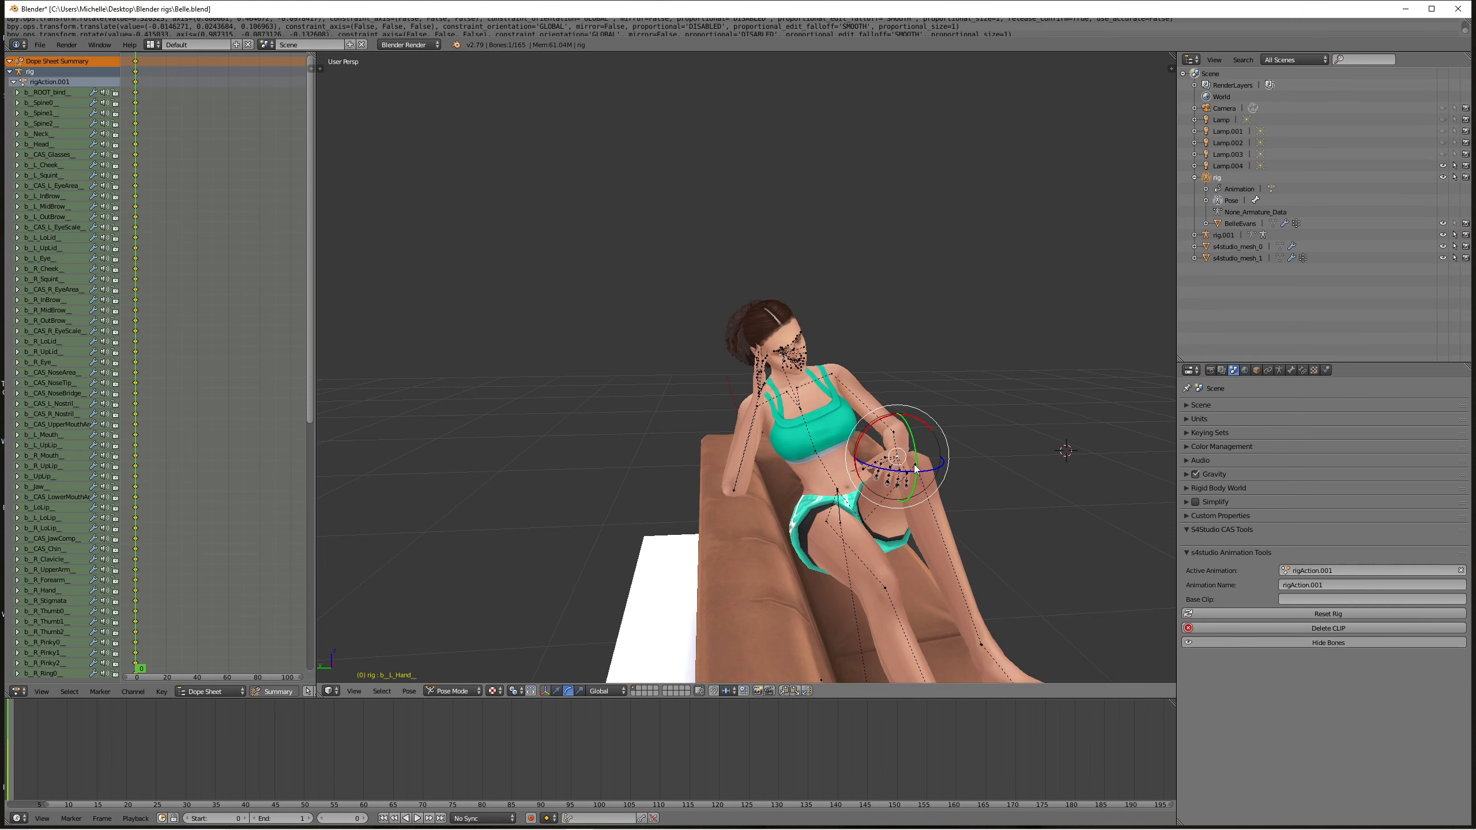
{"action": "key", "text": "r"}
{"action": "key", "text": "y"}
{"action": "left_click", "coordinate": [916, 485]}
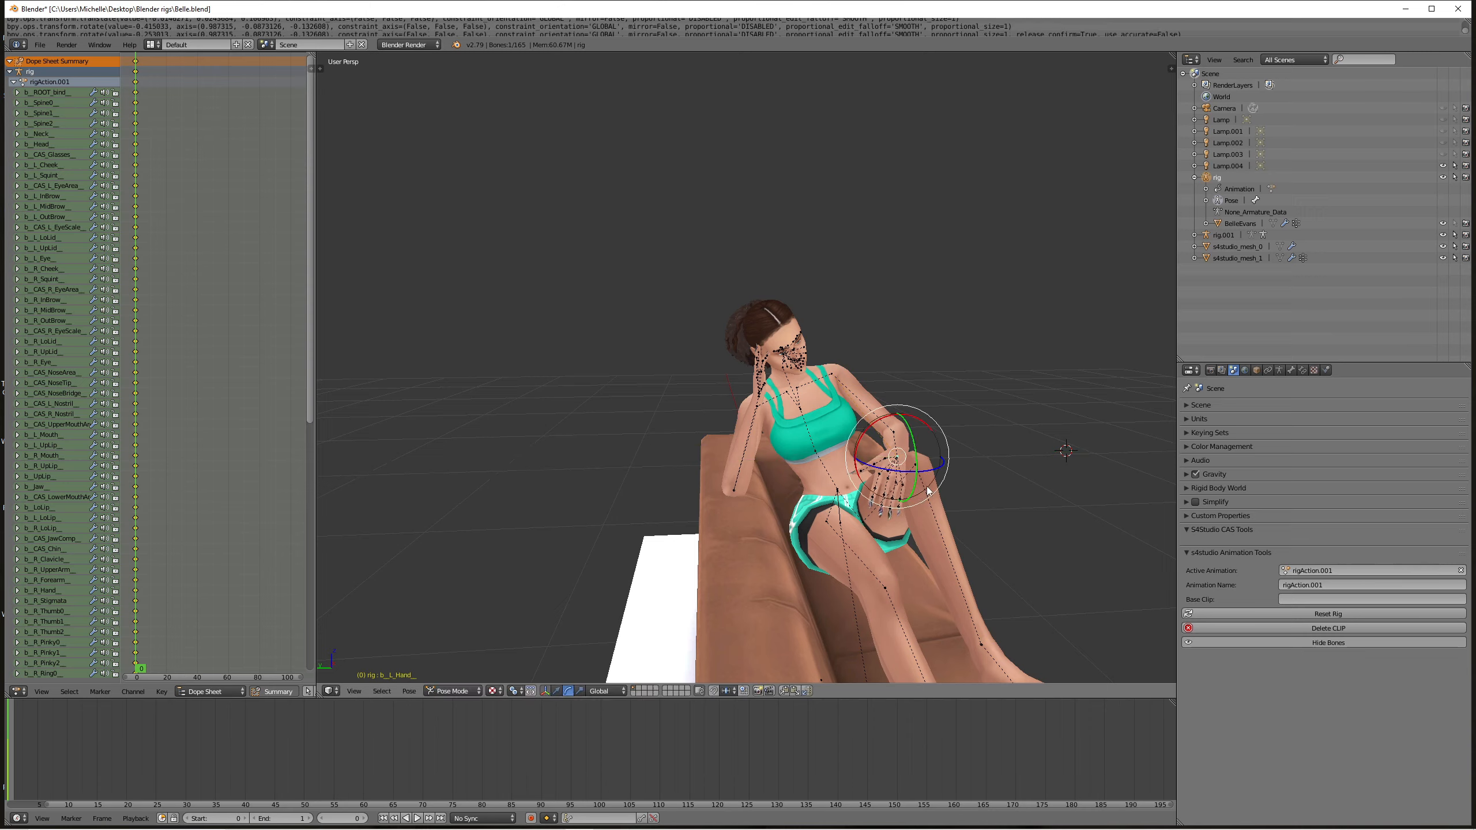
- Select the b__L_Clavicle__ bone and rotate it, finishing with a trackball rotation in a side view, to adjust the left shoulder
{"action": "middle_click_drag", "start_coordinate": [915, 484], "coordinate": [840, 488]}
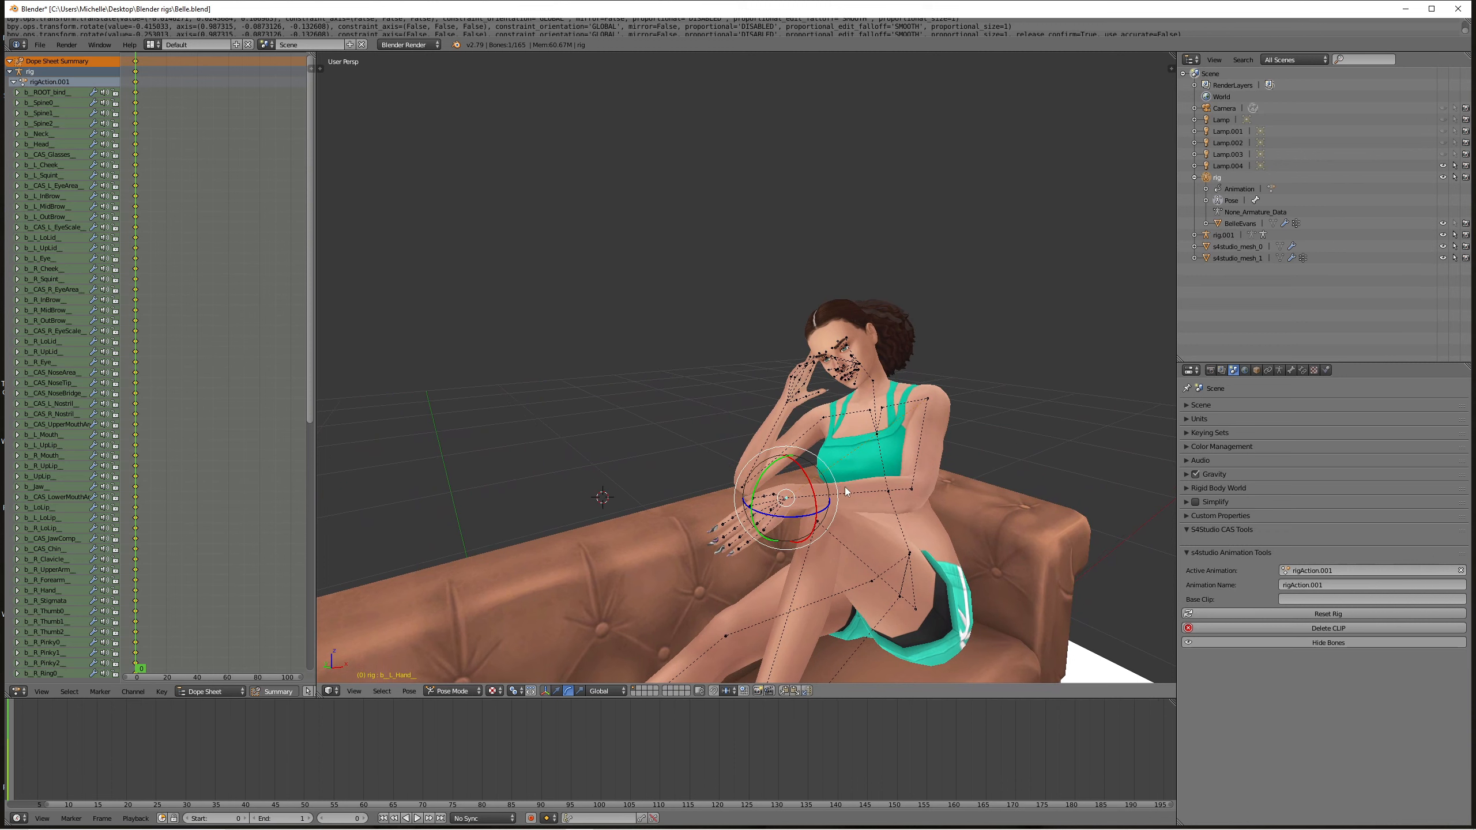
{"action": "right_click", "coordinate": [882, 410]}
{"action": "mouse_move", "coordinate": [882, 410]}
{"action": "middle_mouse_down"}
{"action": "mouse_move", "coordinate": [961, 426]}
{"action": "mouse_move", "coordinate": [975, 398]}
{"action": "mouse_move", "coordinate": [863, 399]}
{"action": "middle_mouse_up"}
{"action": "key", "text": "r"}
{"action": "left_click", "coordinate": [974, 397]}
{"action": "key", "text": "ctrl+space"}
{"action": "key", "text": "r"}
{"action": "key", "text": "r"}
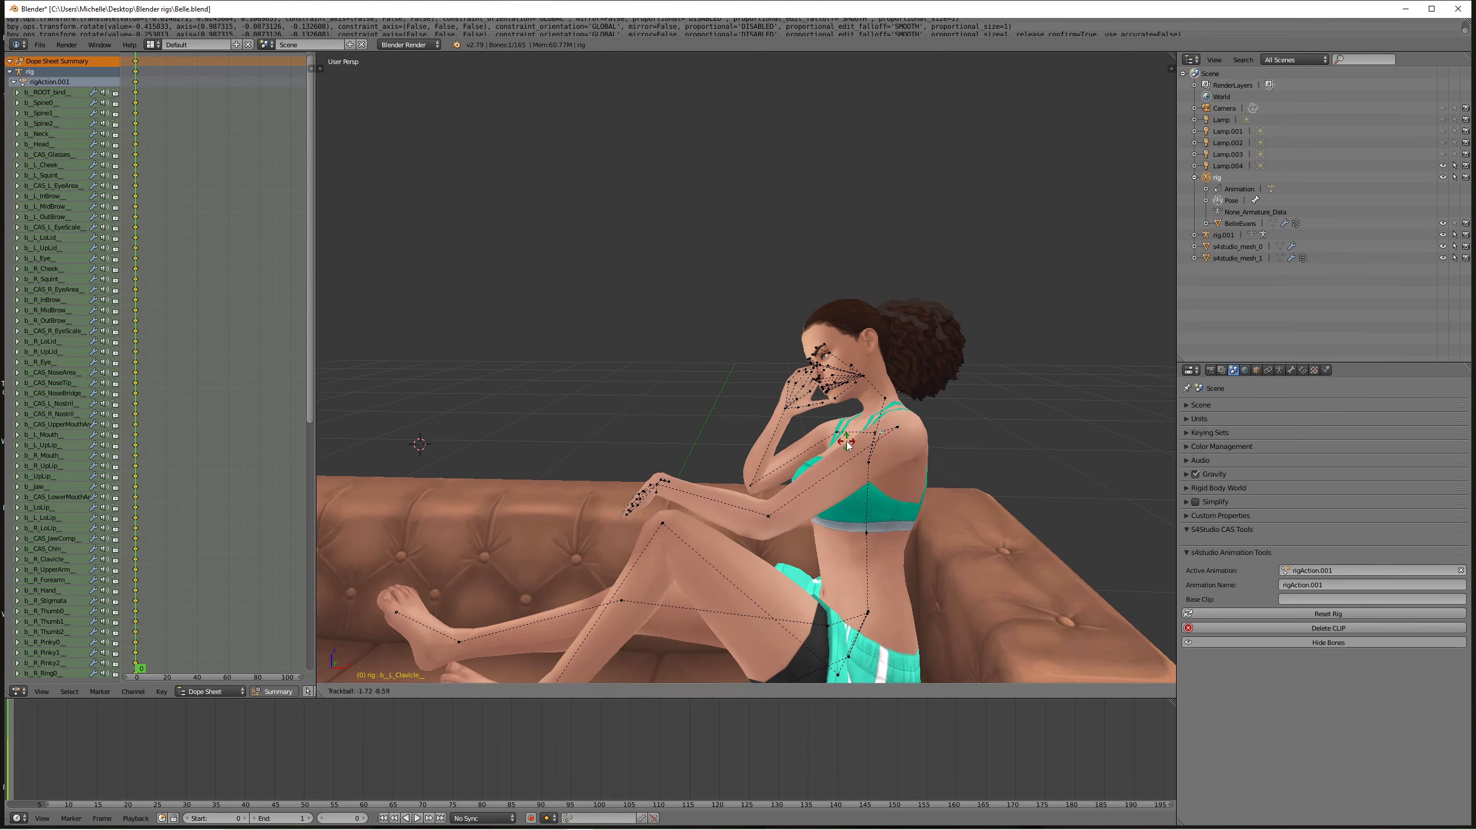
{"action": "left_click", "coordinate": [845, 443]}
- Reselect the b__L_Hand__ bone and move it back toward the body and over the left knee in angled and front views
{"action": "middle_click_drag", "start_coordinate": [848, 441], "coordinate": [776, 496]}
{"action": "right_click", "coordinate": [756, 499]}
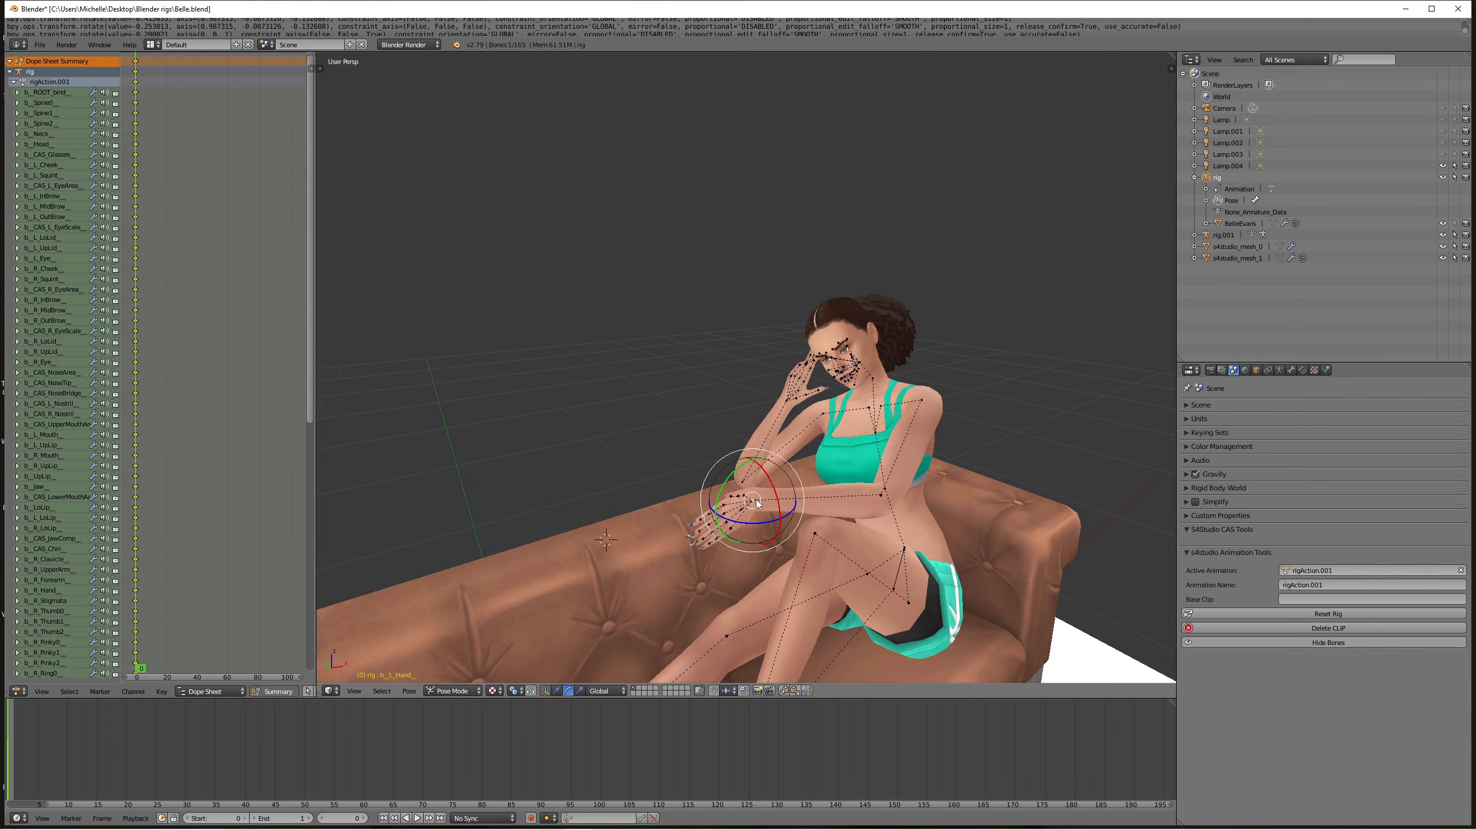
{"action": "key", "text": "g"}
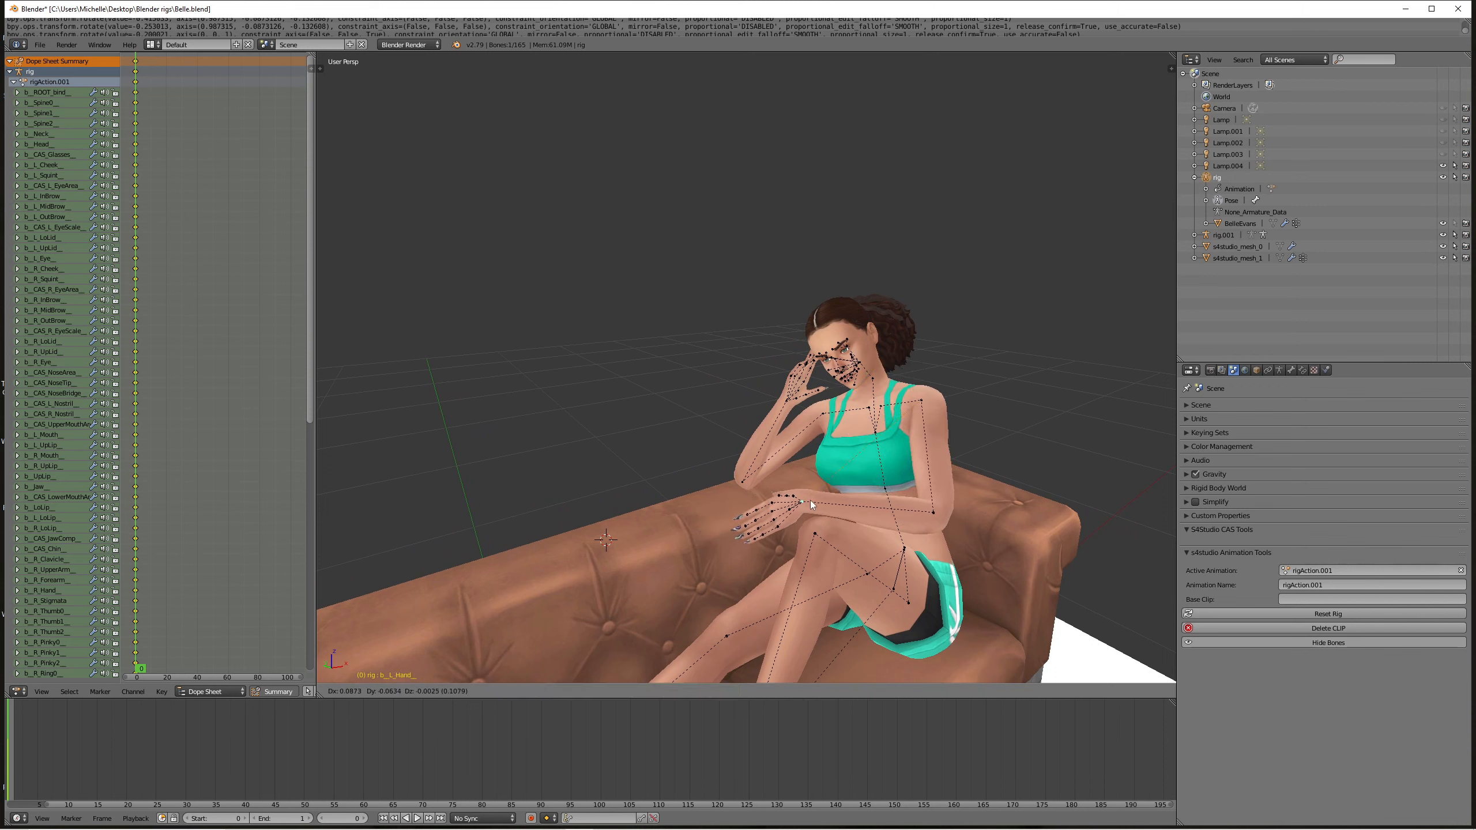
{"action": "left_click", "coordinate": [814, 505]}
{"action": "middle_click_drag", "start_coordinate": [814, 505], "coordinate": [897, 502]}
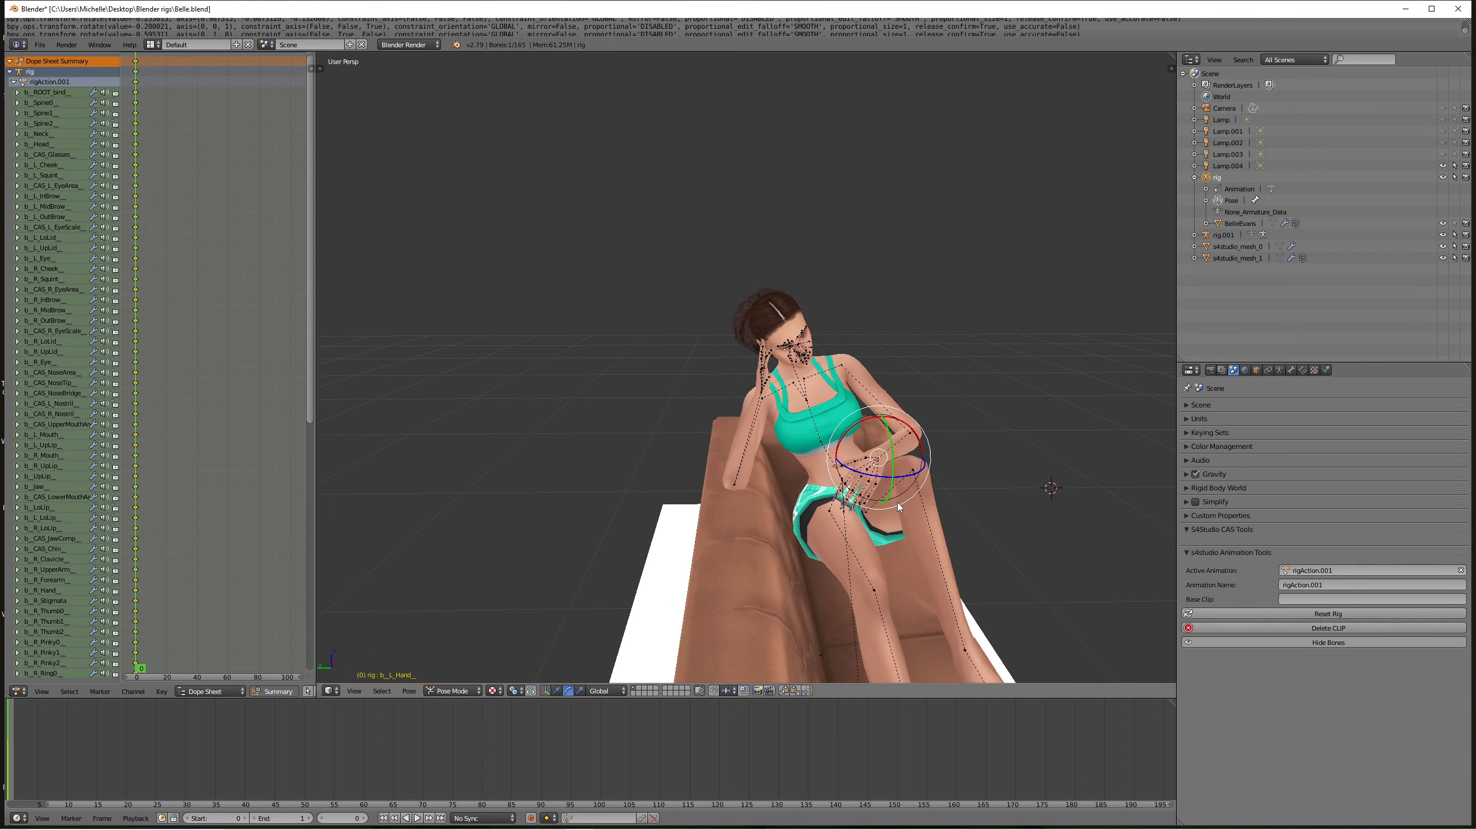
{"action": "key", "text": "g"}
{"action": "left_click", "coordinate": [924, 493]}
- Move the left hand bone in side and low front views to rest the palm on the knee
{"action": "middle_click_drag", "start_coordinate": [924, 492], "coordinate": [755, 472]}
{"action": "key", "text": "g"}
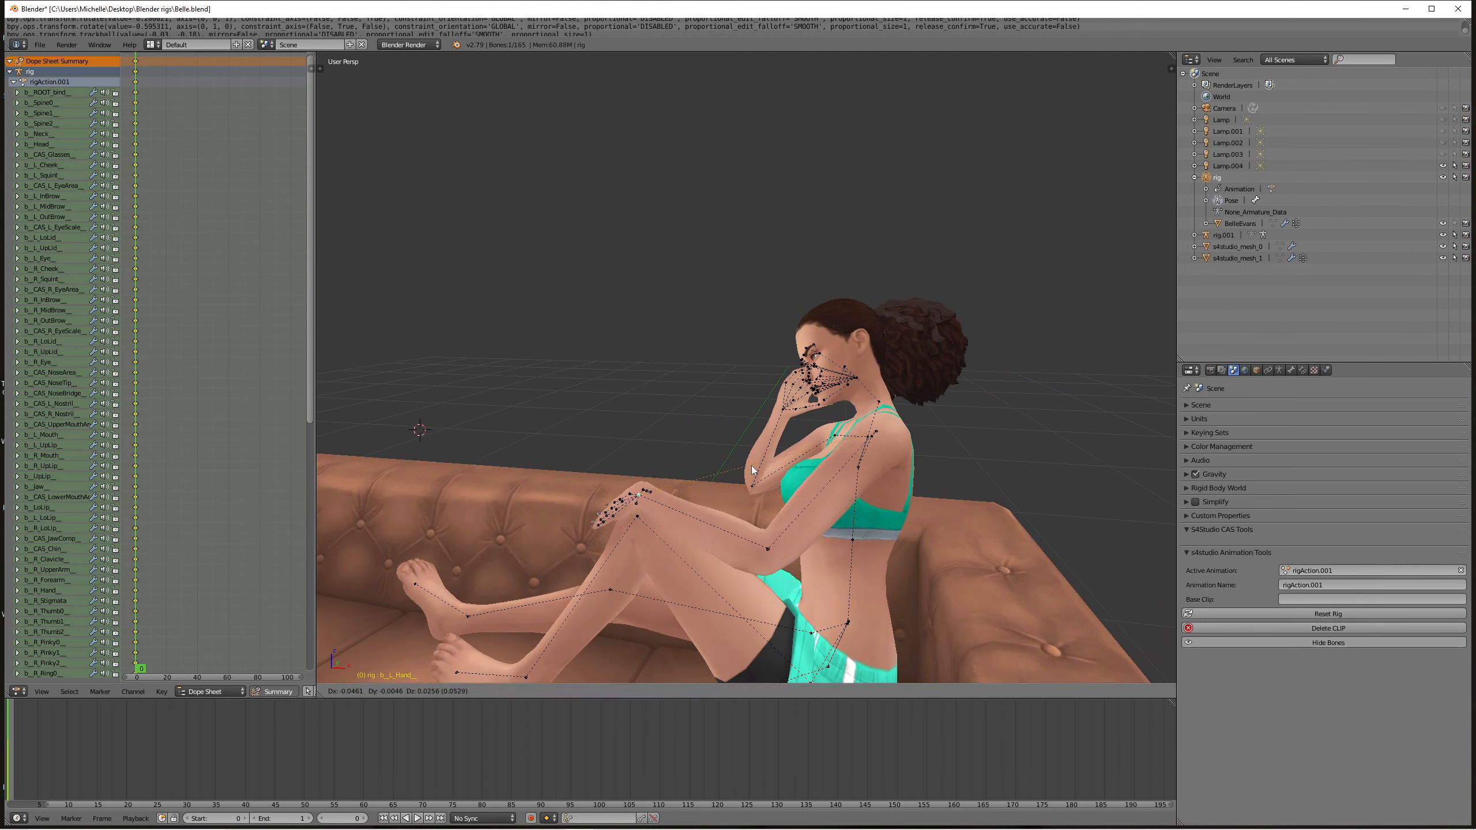
{"action": "left_click", "coordinate": [752, 464]}
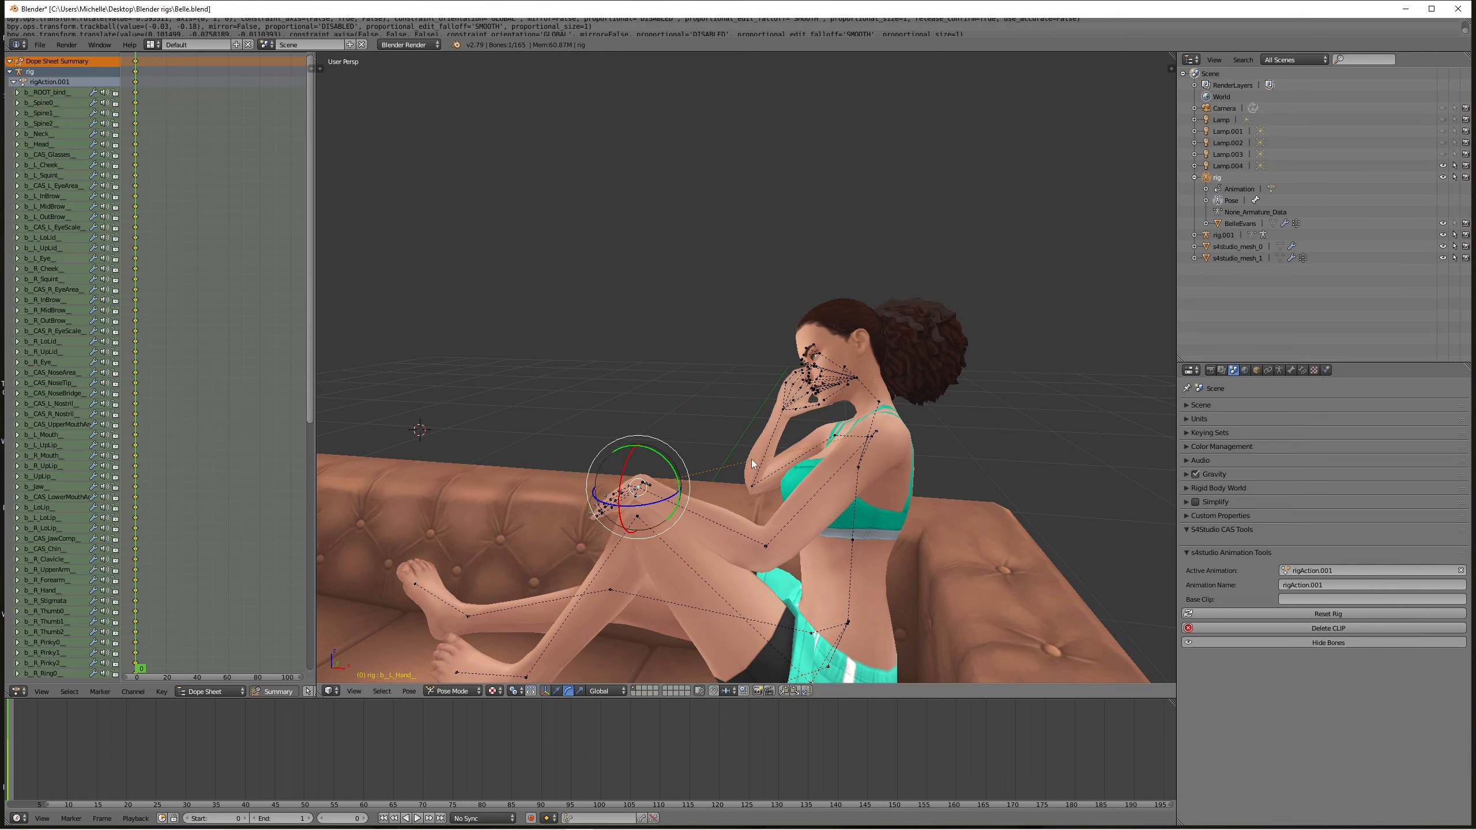
{"action": "middle_click_drag", "start_coordinate": [751, 464], "coordinate": [727, 411]}
{"action": "key", "text": "g"}
{"action": "left_click", "coordinate": [871, 435]}
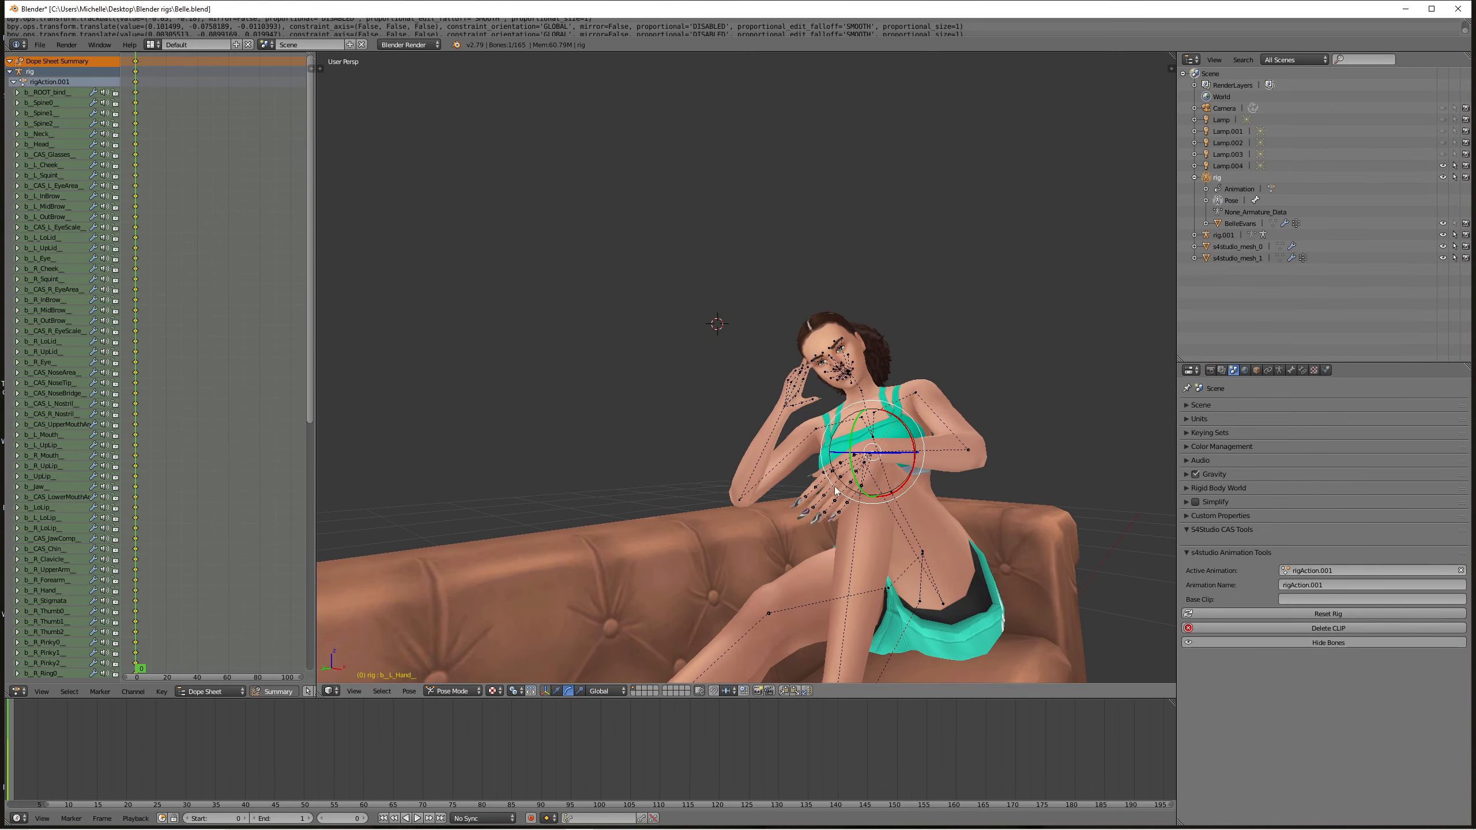
{"action": "right_click", "coordinate": [864, 486]}
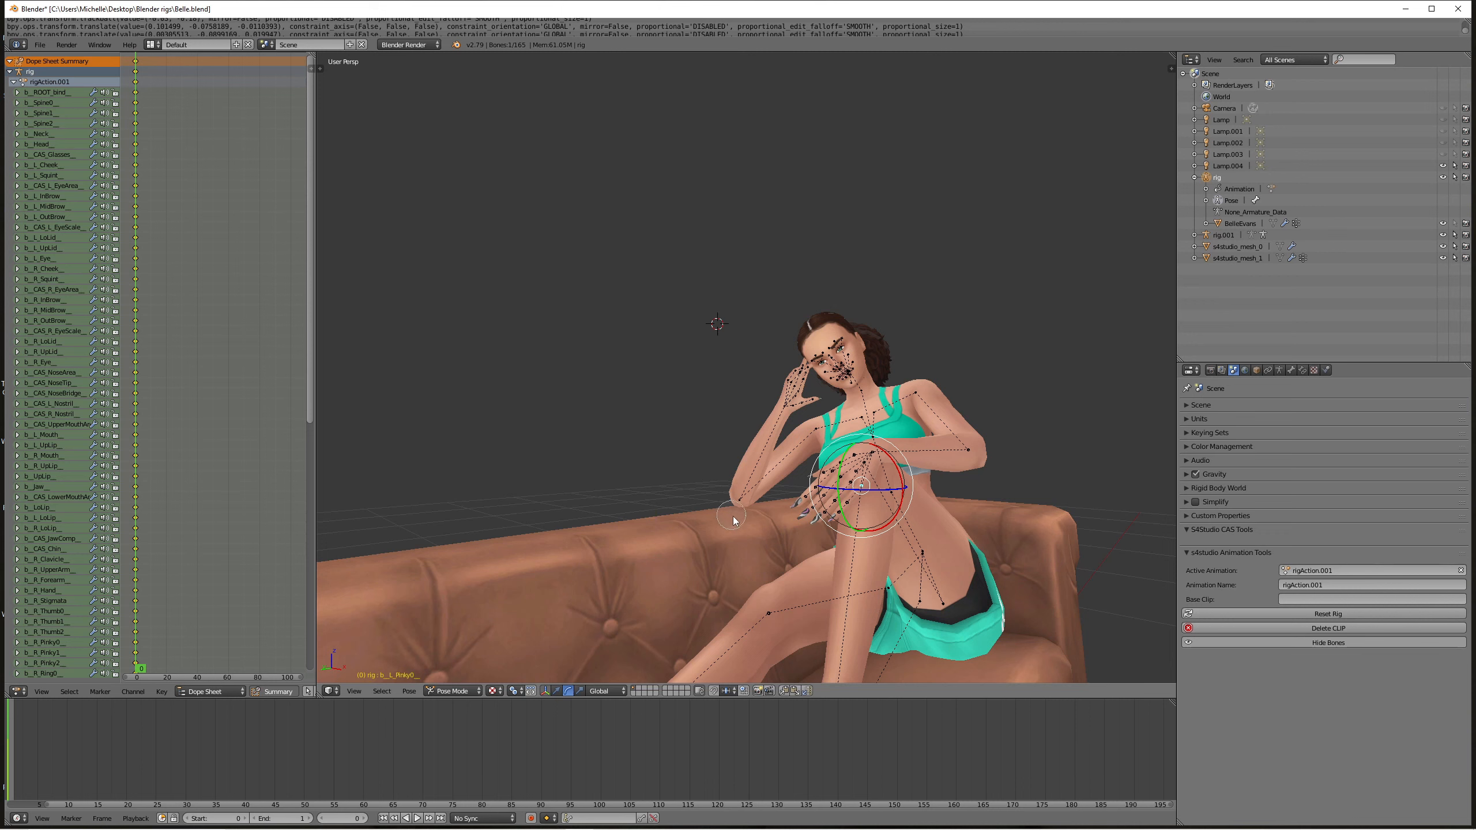
{"action": "mouse_move", "coordinate": [835, 514]}
{"action": "left_mouse_down"}
{"action": "mouse_move", "coordinate": [819, 488]}
{"action": "mouse_move", "coordinate": [847, 488]}
{"action": "left_mouse_up"}
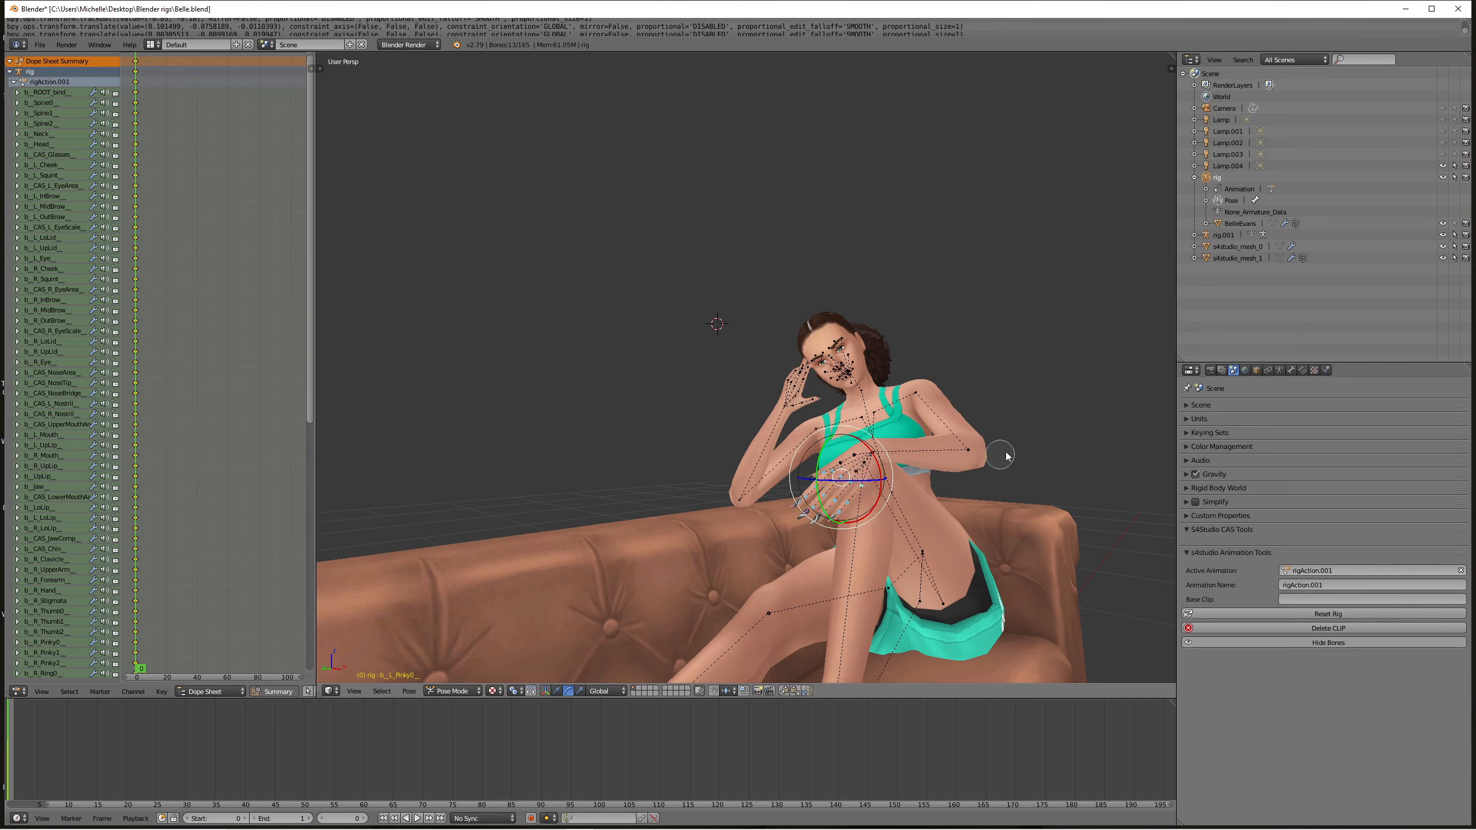
{"action": "middle_click_drag", "start_coordinate": [1018, 432], "coordinate": [971, 357]}
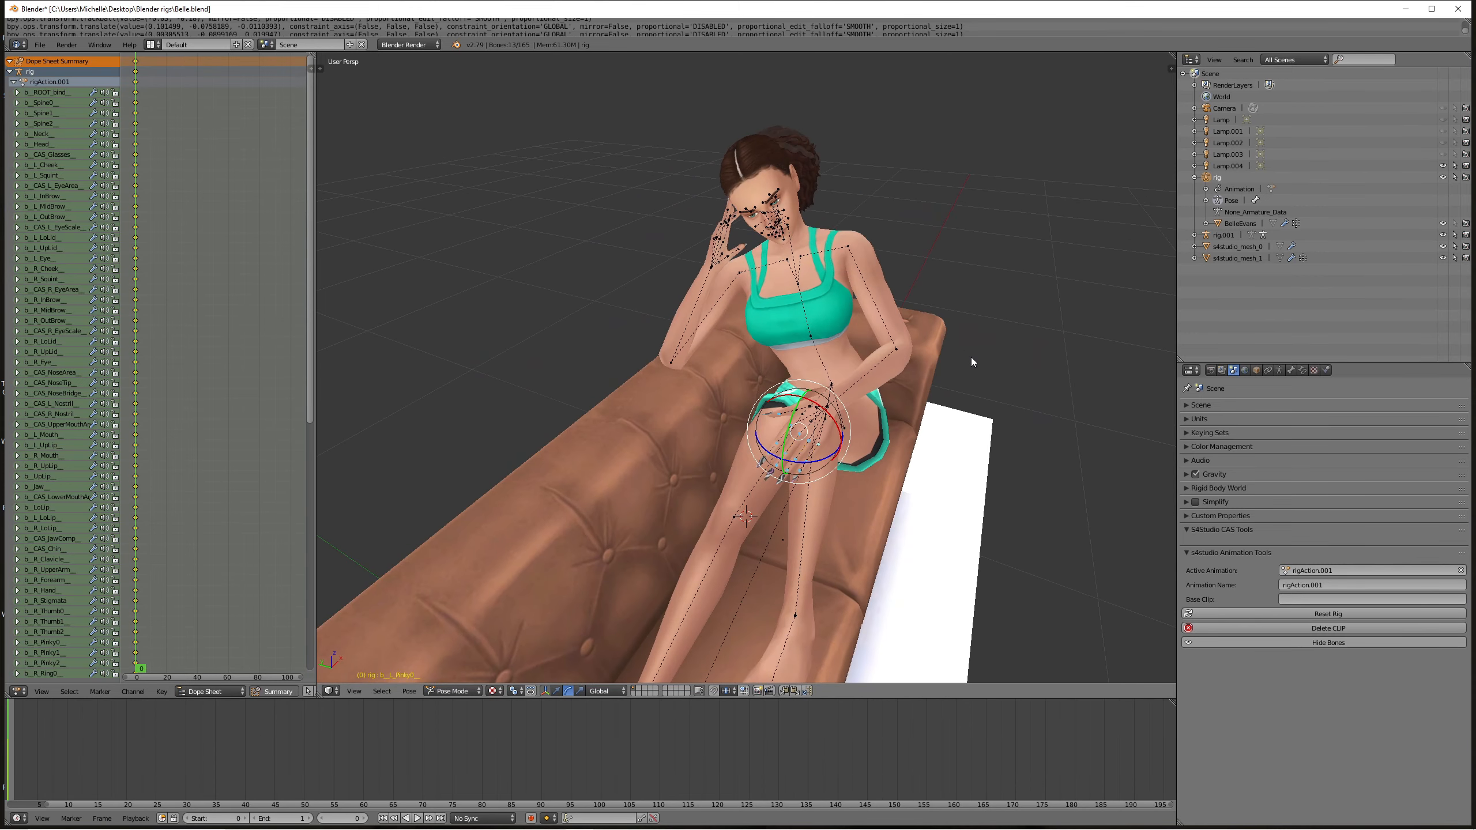
- Starting from b__L_Pinky0__, circle-select all the bones of the four left fingers, leaving out the thumb
{"action": "scroll", "coordinate": [970, 360], "scroll_direction": "up", "scroll_amount": 4}
{"action": "scroll", "coordinate": [970, 360], "scroll_direction": "up", "scroll_amount": 3}
{"action": "middle_click_drag", "start_coordinate": [989, 429], "coordinate": [926, 311]}
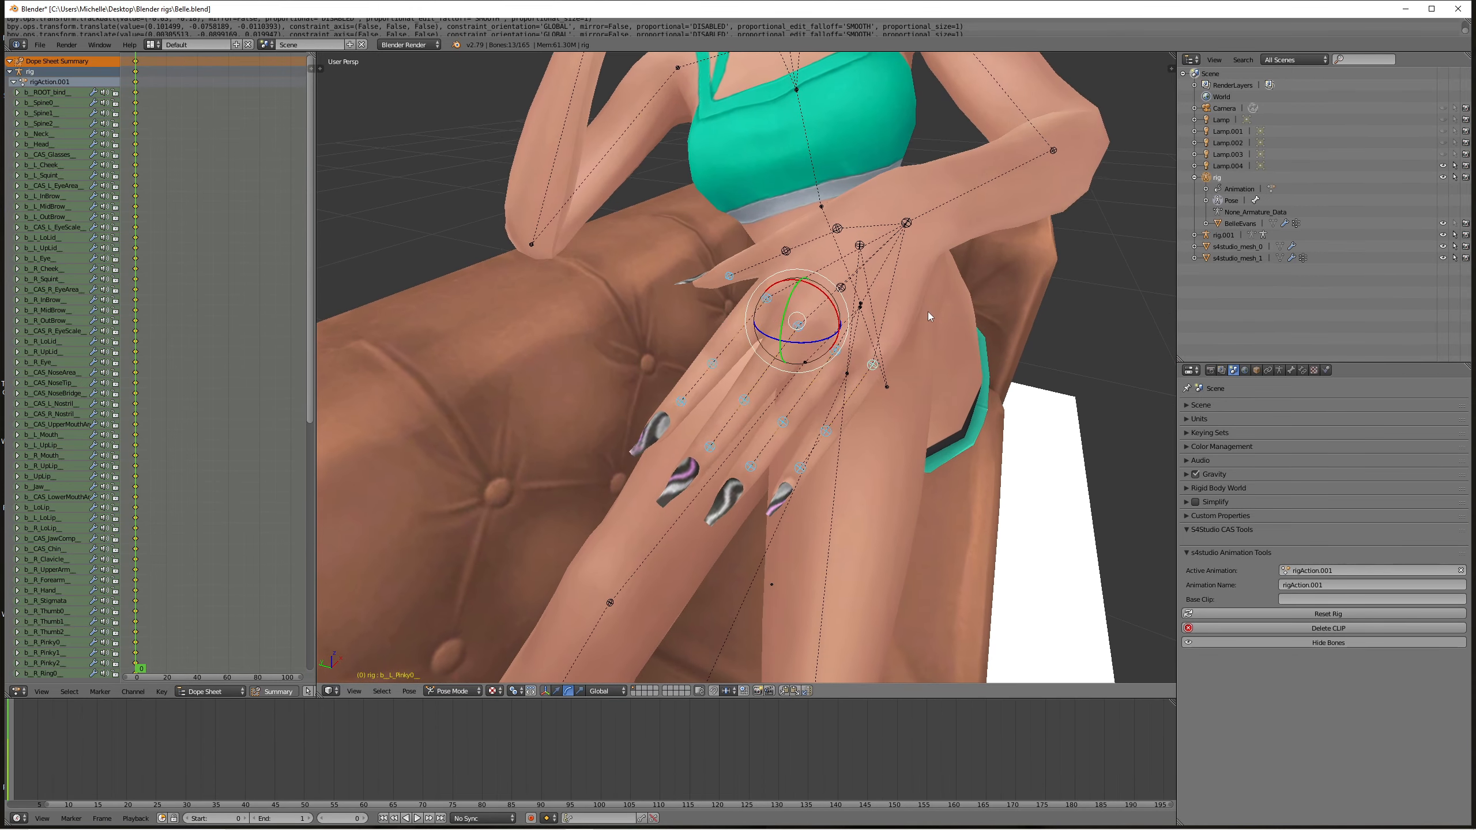
{"action": "right_click", "coordinate": [877, 373]}
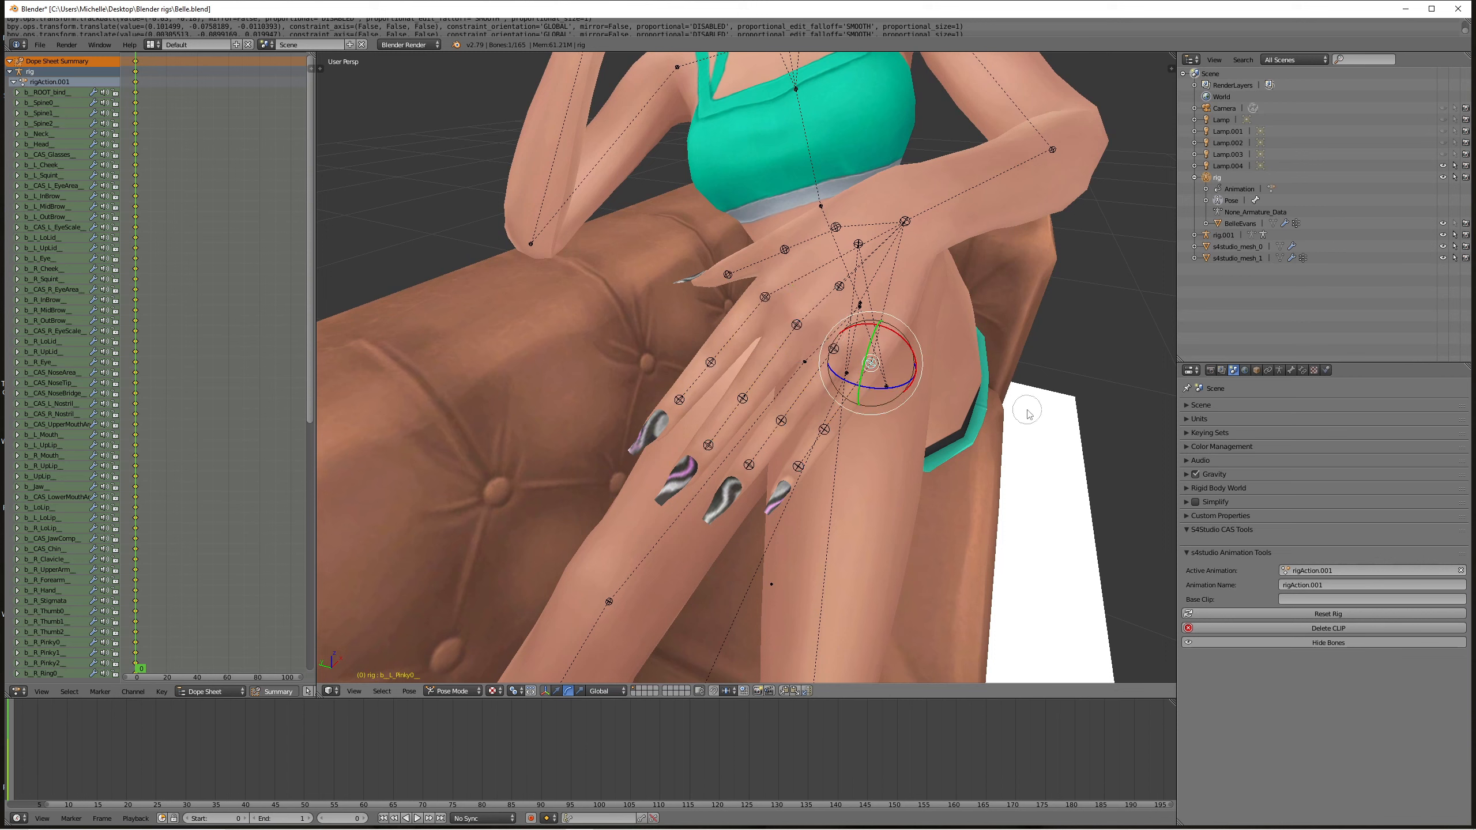
{"action": "left_click", "coordinate": [777, 410]}
{"action": "left_click_drag", "start_coordinate": [791, 329], "coordinate": [722, 431]}
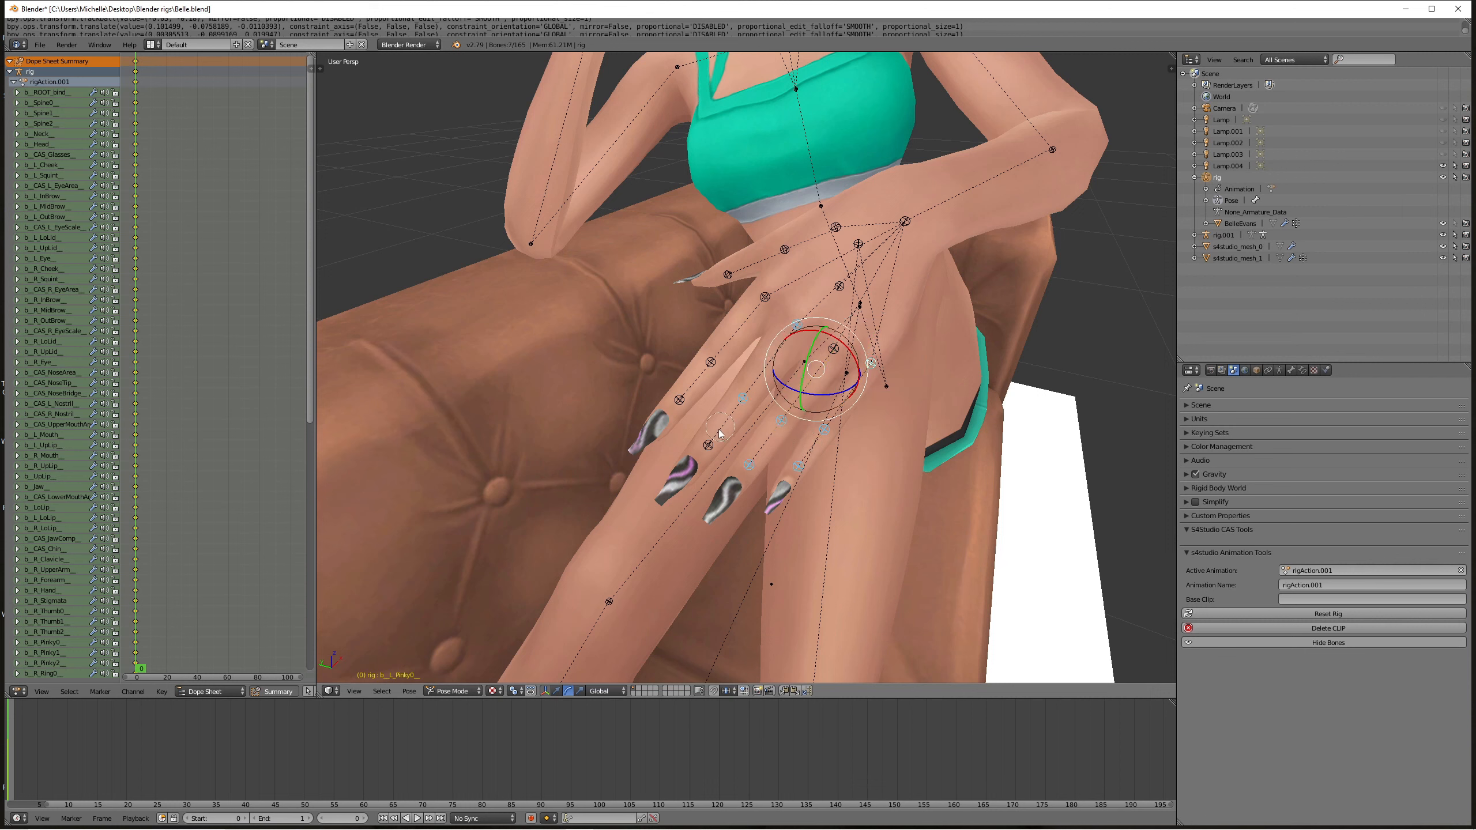
{"action": "left_click", "coordinate": [759, 307]}
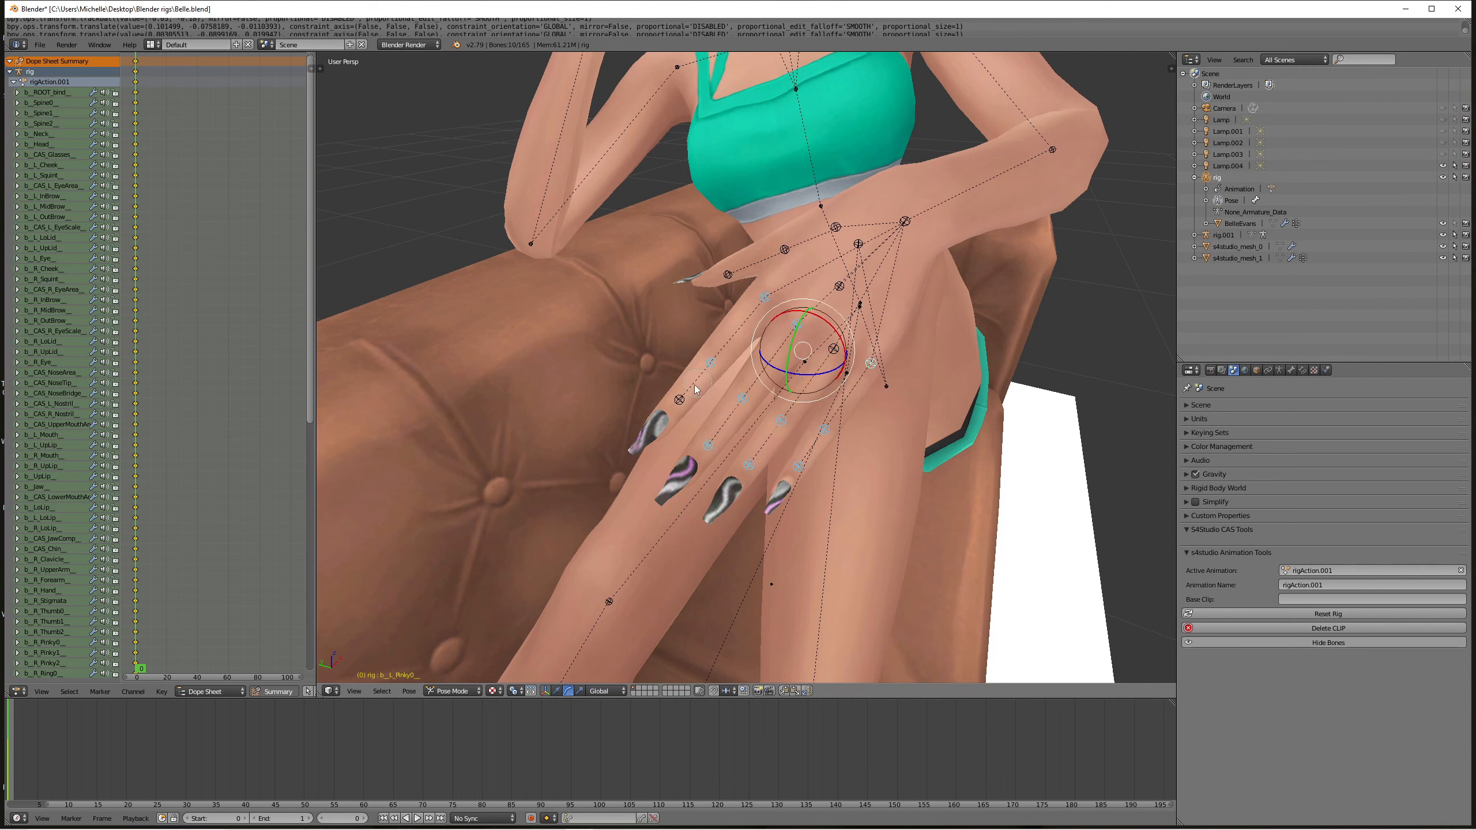
{"action": "left_click", "coordinate": [832, 352]}
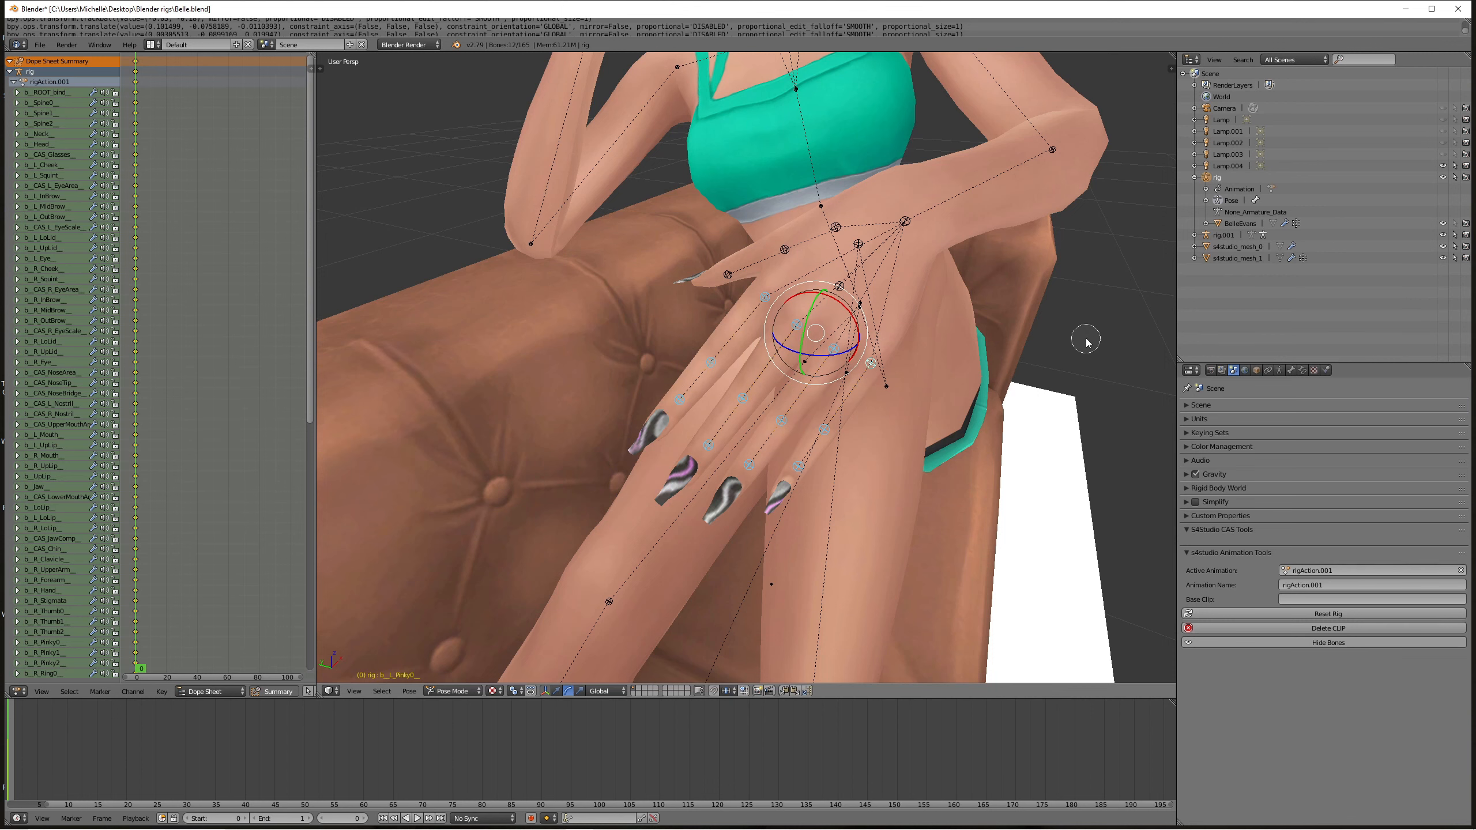
- Rotate the selected left finger bones in side and front views to curl and angle the fingers over the knee
{"action": "scroll", "coordinate": [1088, 340], "scroll_direction": "down", "scroll_amount": 4}
{"action": "middle_click_drag", "start_coordinate": [1088, 339], "coordinate": [1038, 321]}
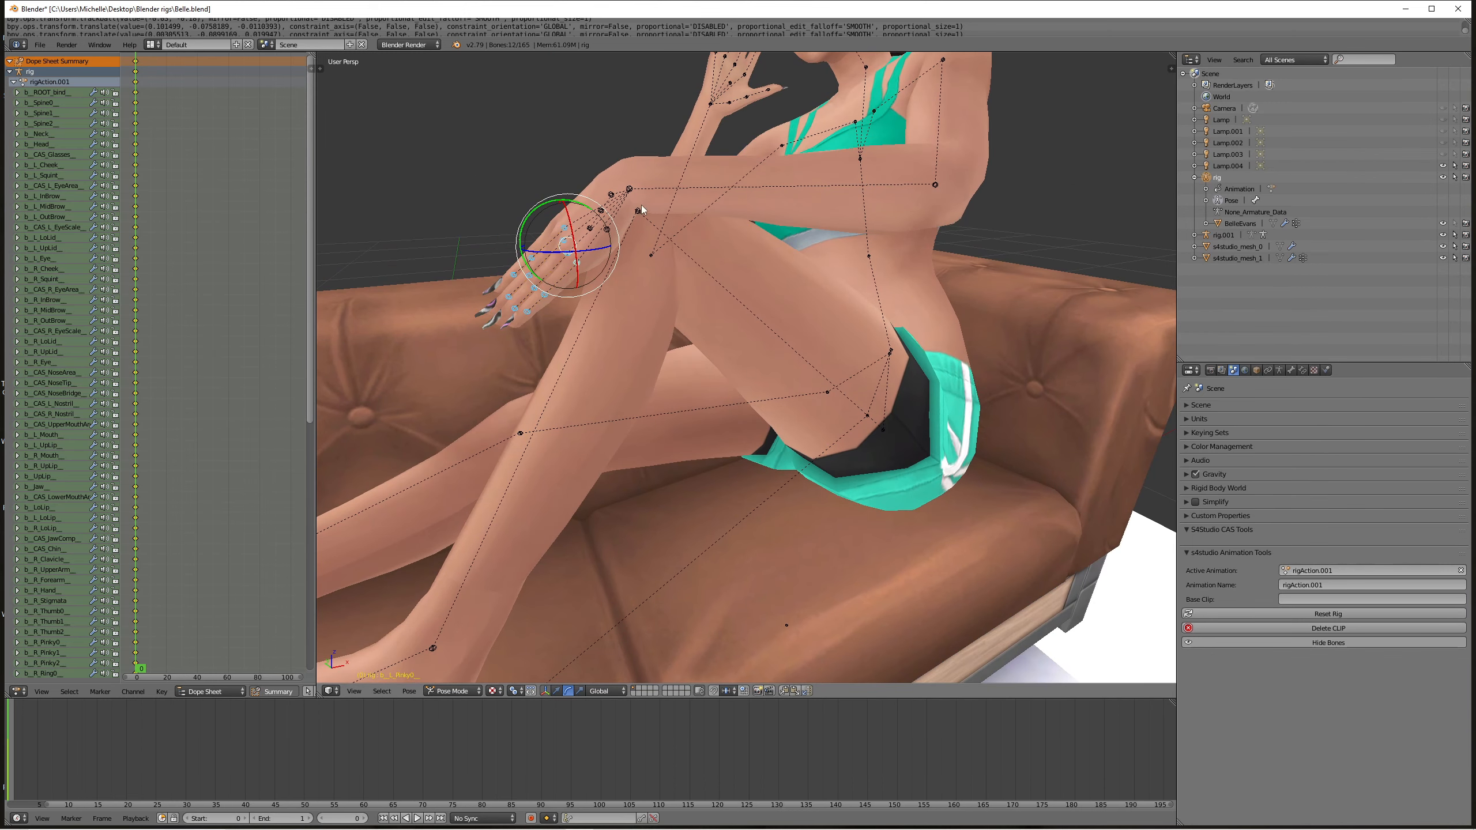
{"action": "left_click_drag", "start_coordinate": [582, 200], "coordinate": [565, 201]}
{"action": "middle_click_drag", "start_coordinate": [565, 201], "coordinate": [646, 199]}
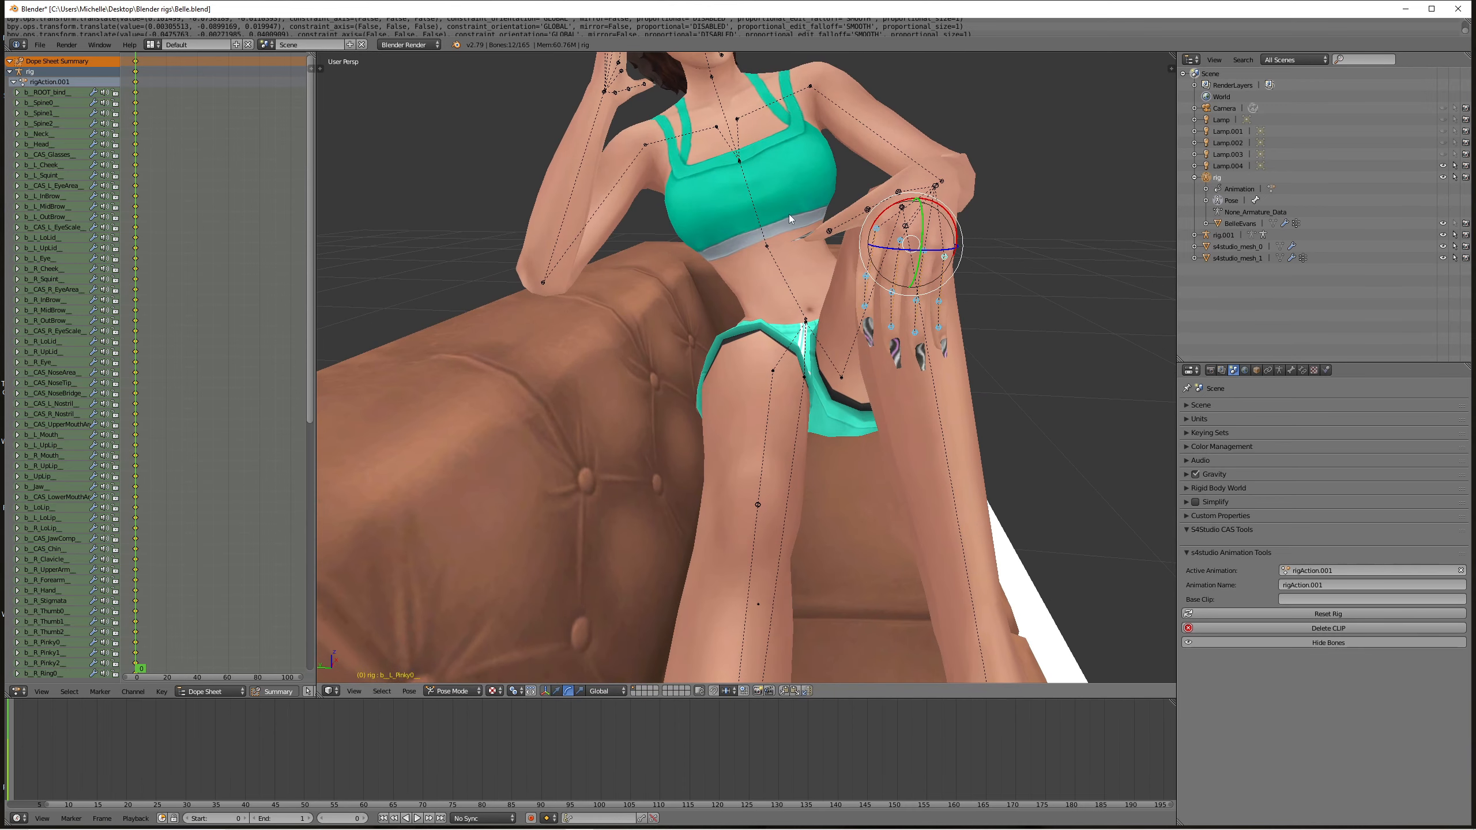
{"action": "left_click_drag", "start_coordinate": [894, 197], "coordinate": [911, 194]}
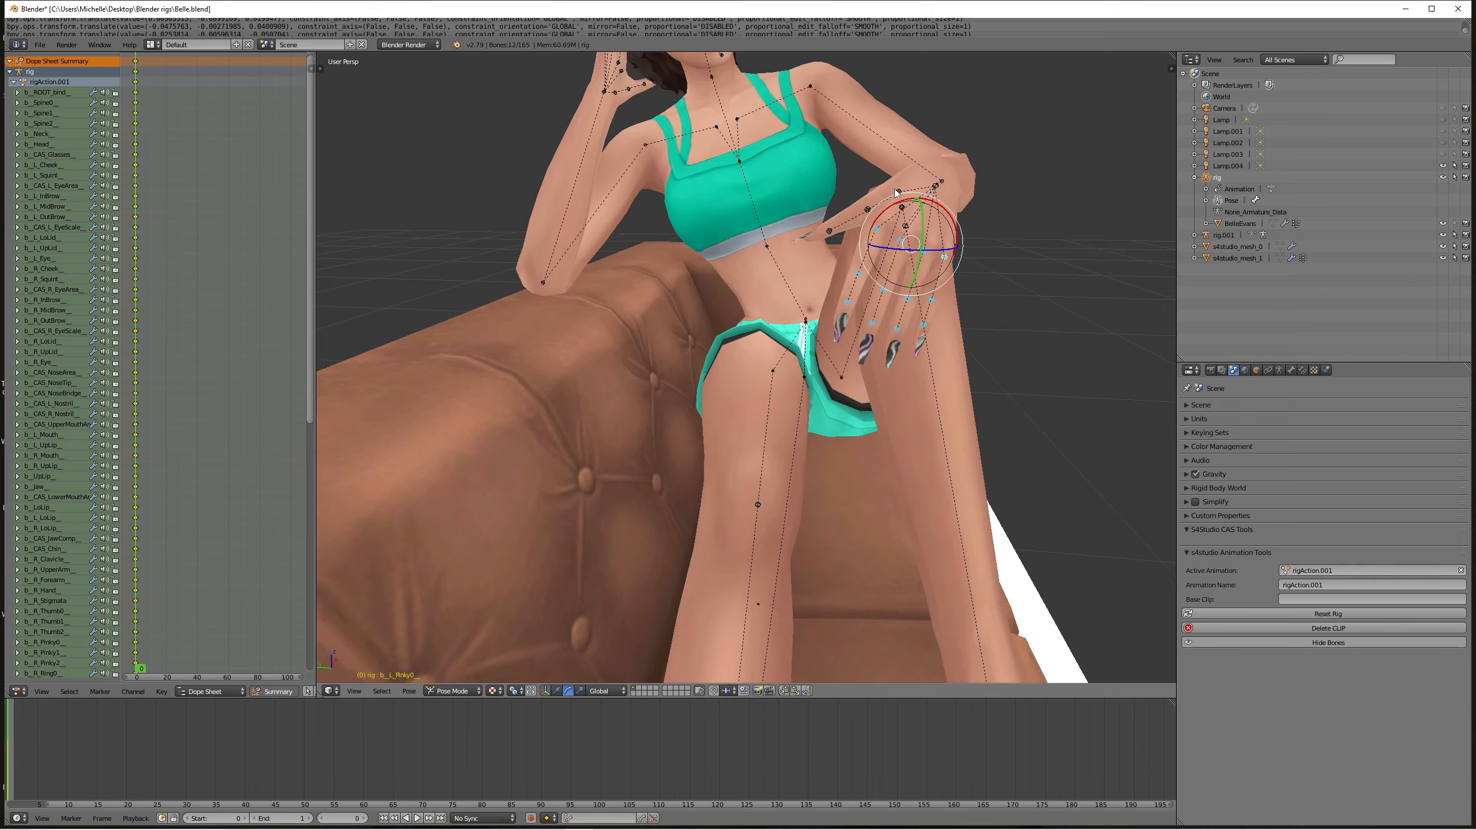
- Select the b__L_Thumb1__ bone and rotate it to bend the left thumb down against the knee
{"action": "middle_click_drag", "start_coordinate": [894, 189], "coordinate": [902, 219]}
{"action": "right_click", "coordinate": [905, 224]}
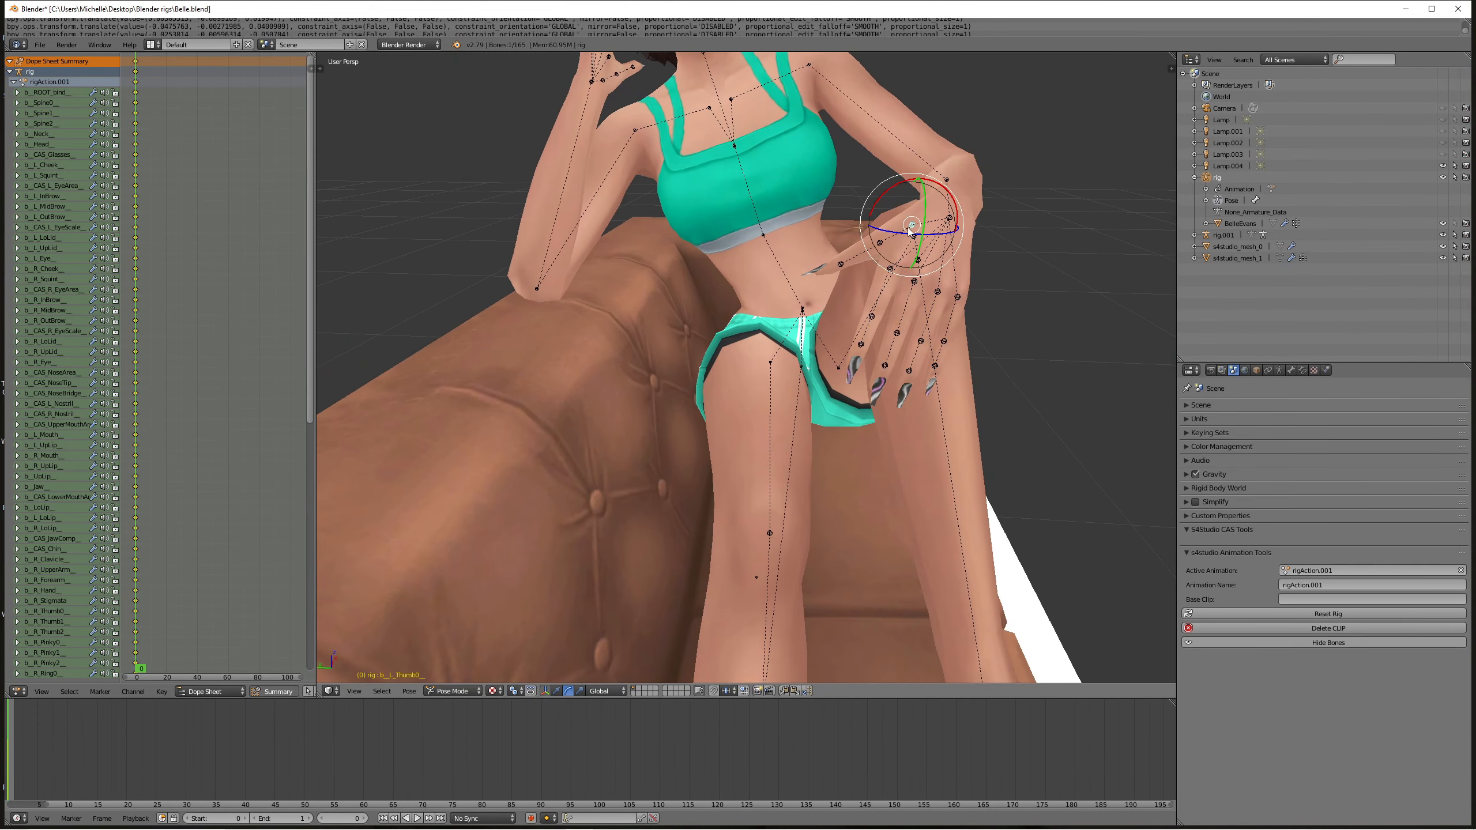
{"action": "right_click", "coordinate": [880, 244]}
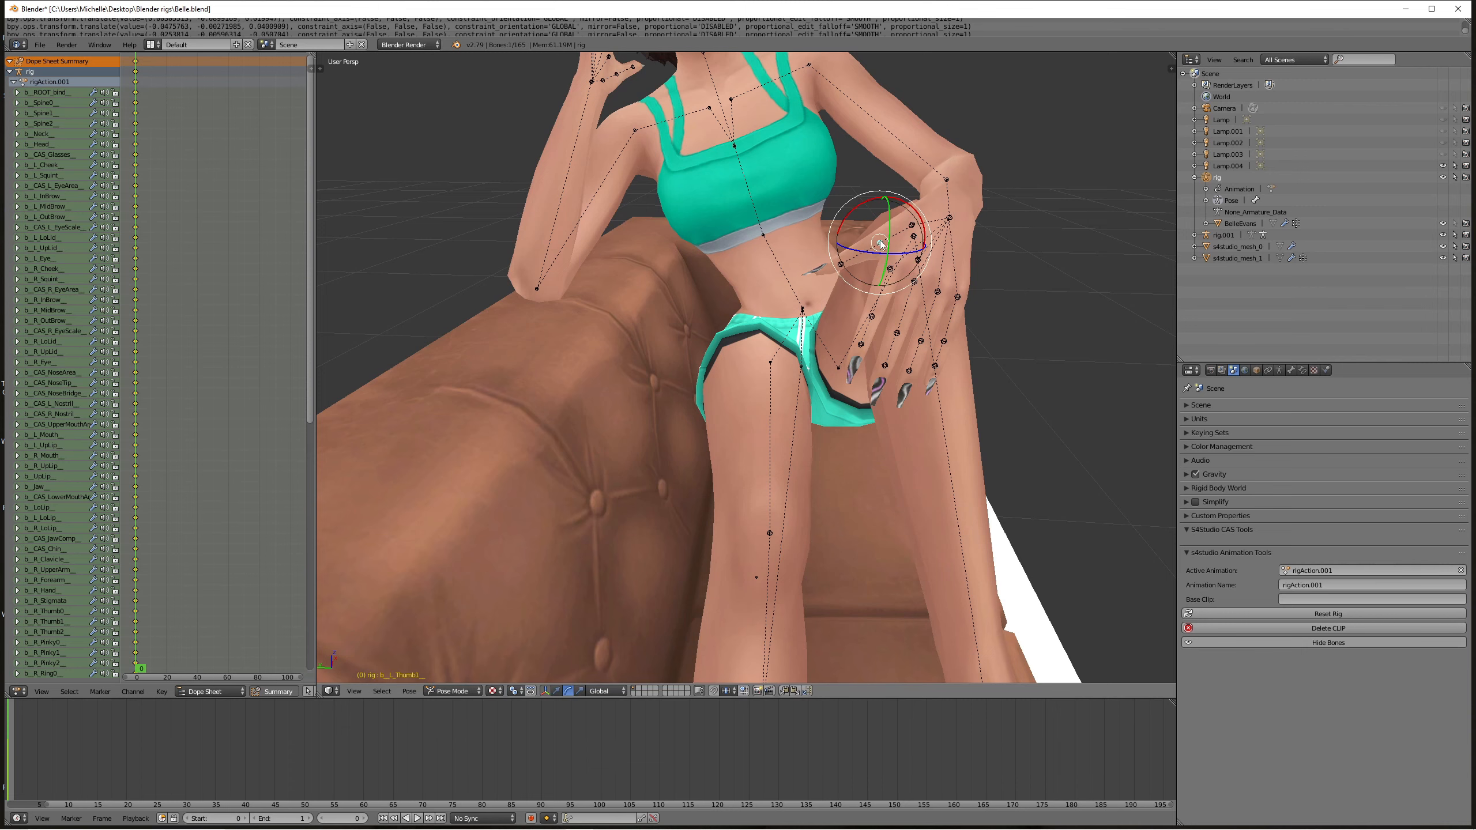
{"action": "left_click_drag", "start_coordinate": [880, 244], "coordinate": [830, 278]}
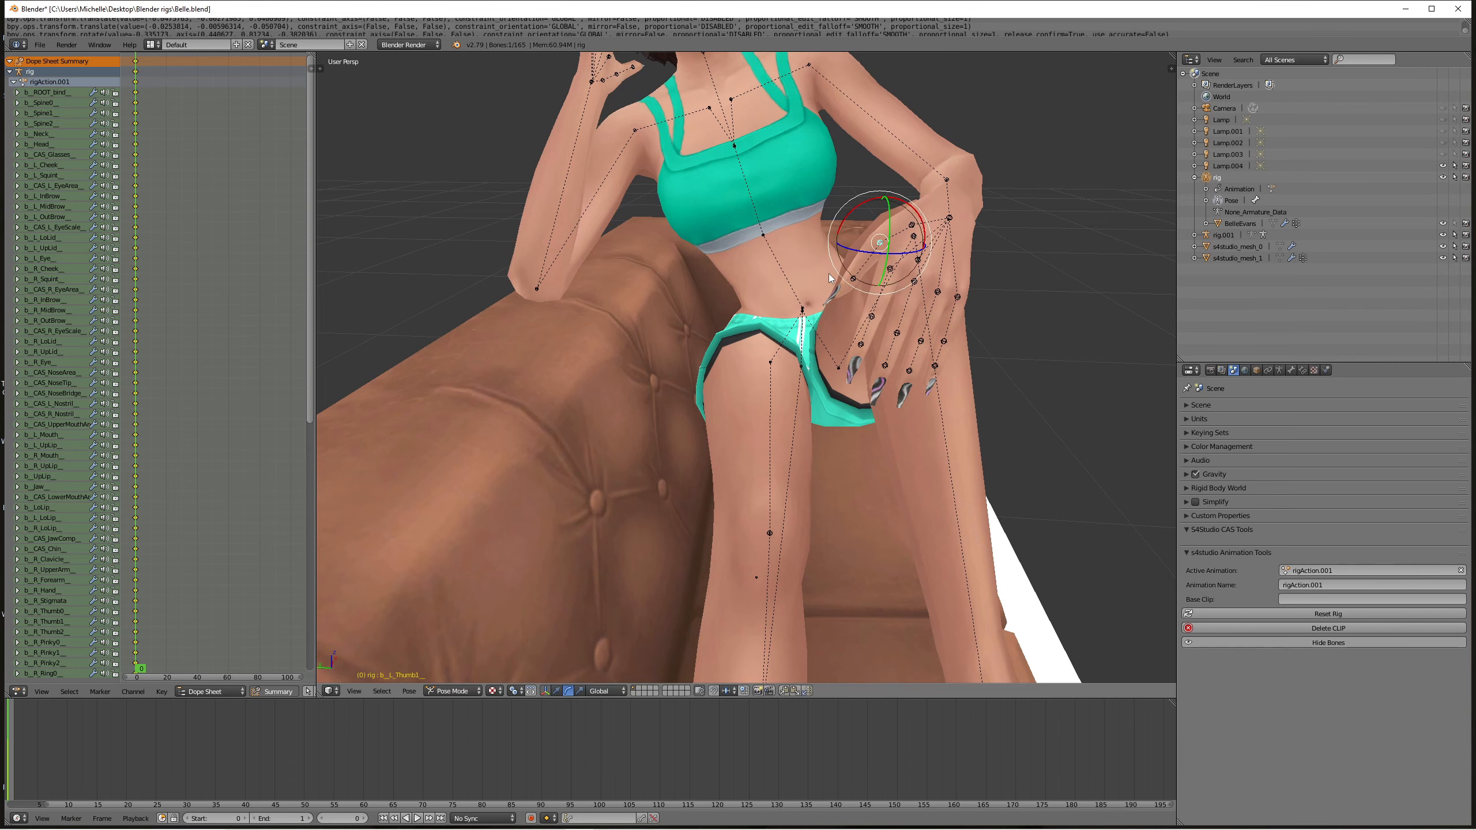
- Select the b__ROOT_bind__ bone, switch to the translate manipulator and move the whole body slightly along X toward the sofa's armrest
{"action": "middle_click_drag", "start_coordinate": [829, 278], "coordinate": [705, 281]}
{"action": "scroll", "coordinate": [801, 250], "scroll_direction": "down", "scroll_amount": 4}
{"action": "scroll", "coordinate": [822, 289], "scroll_direction": "up", "scroll_amount": 2}
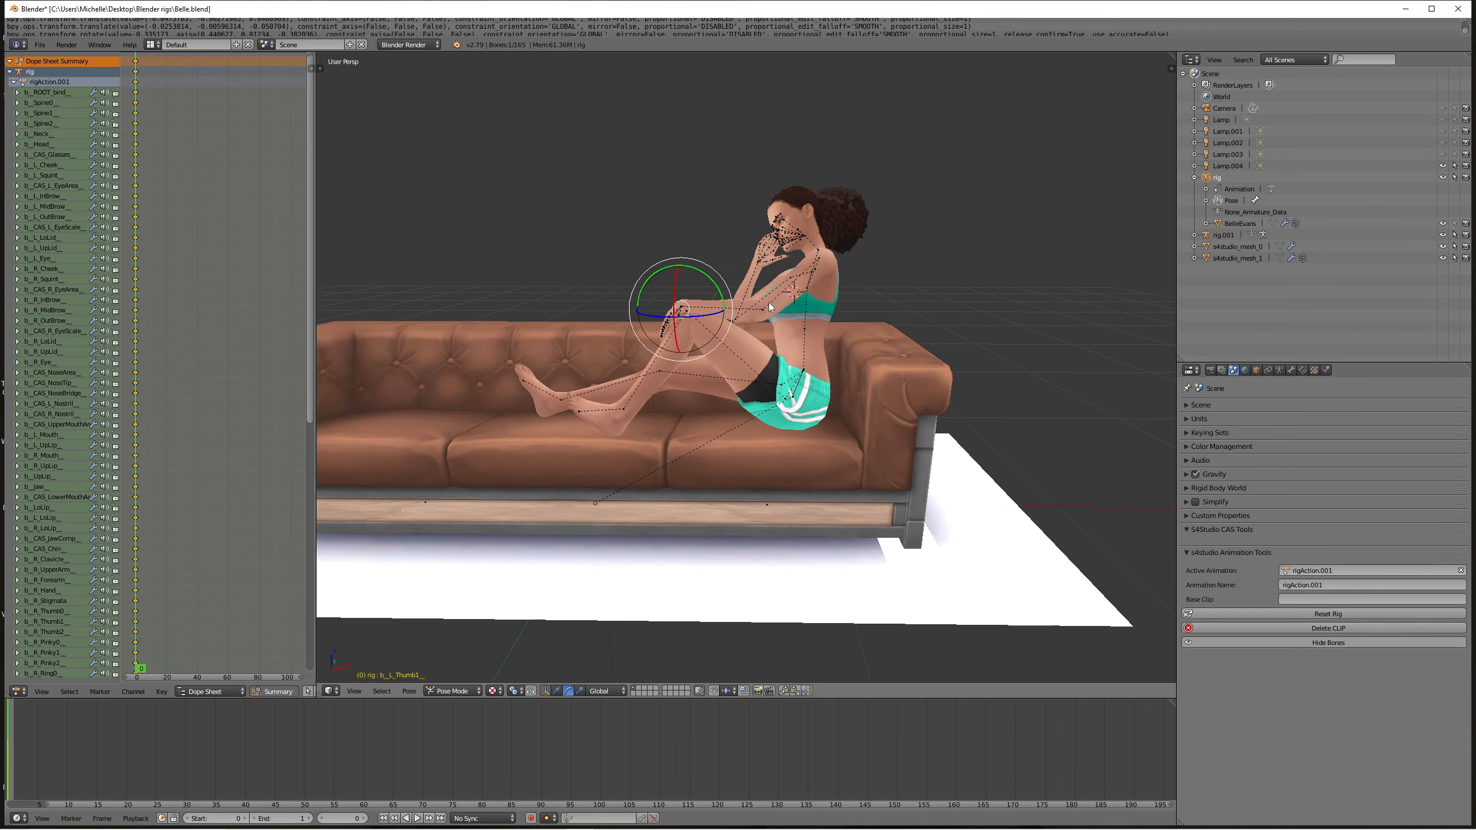
{"action": "left_click", "coordinate": [47, 93]}
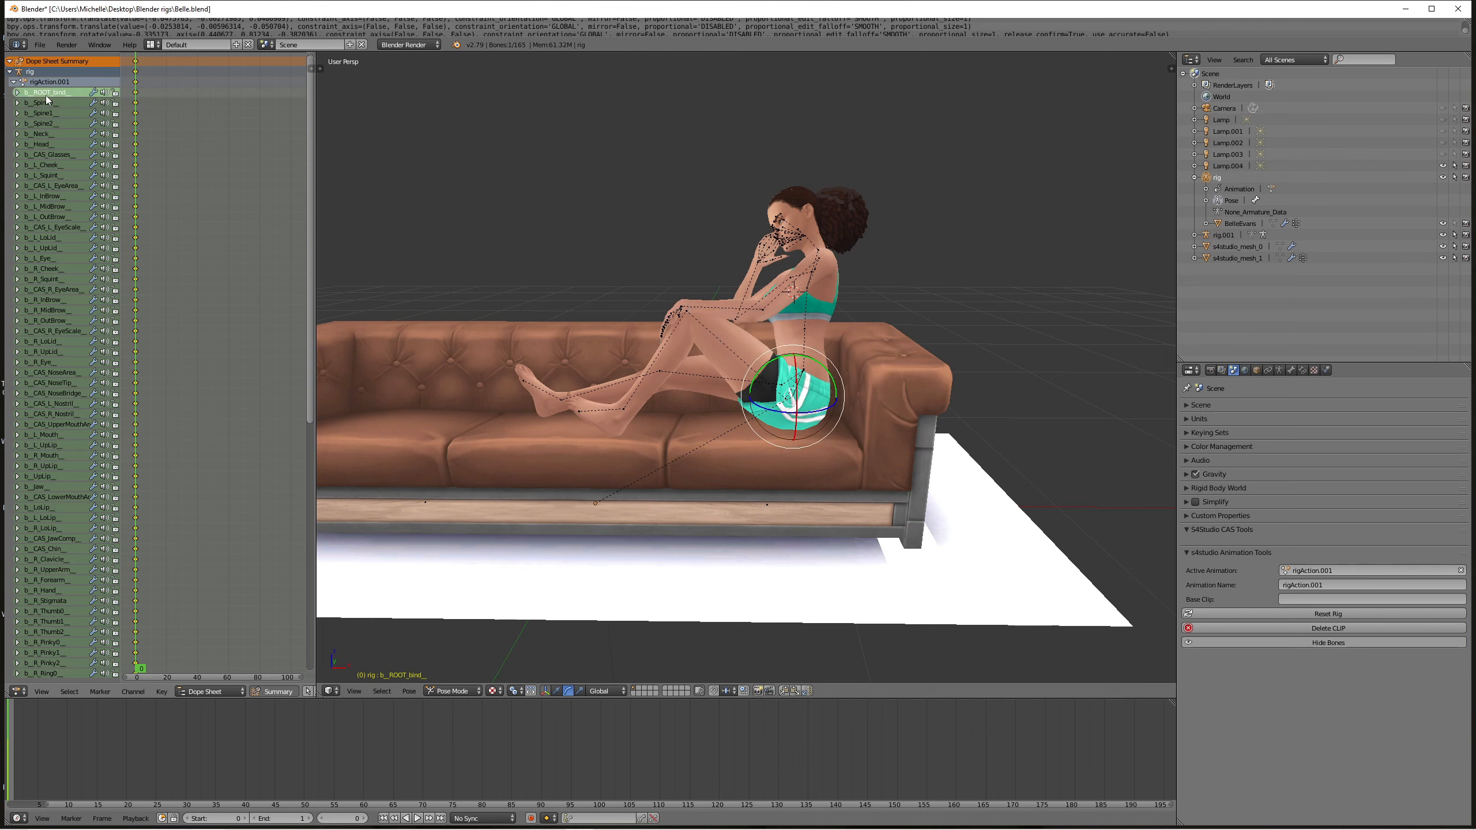
{"action": "left_click", "coordinate": [557, 691]}
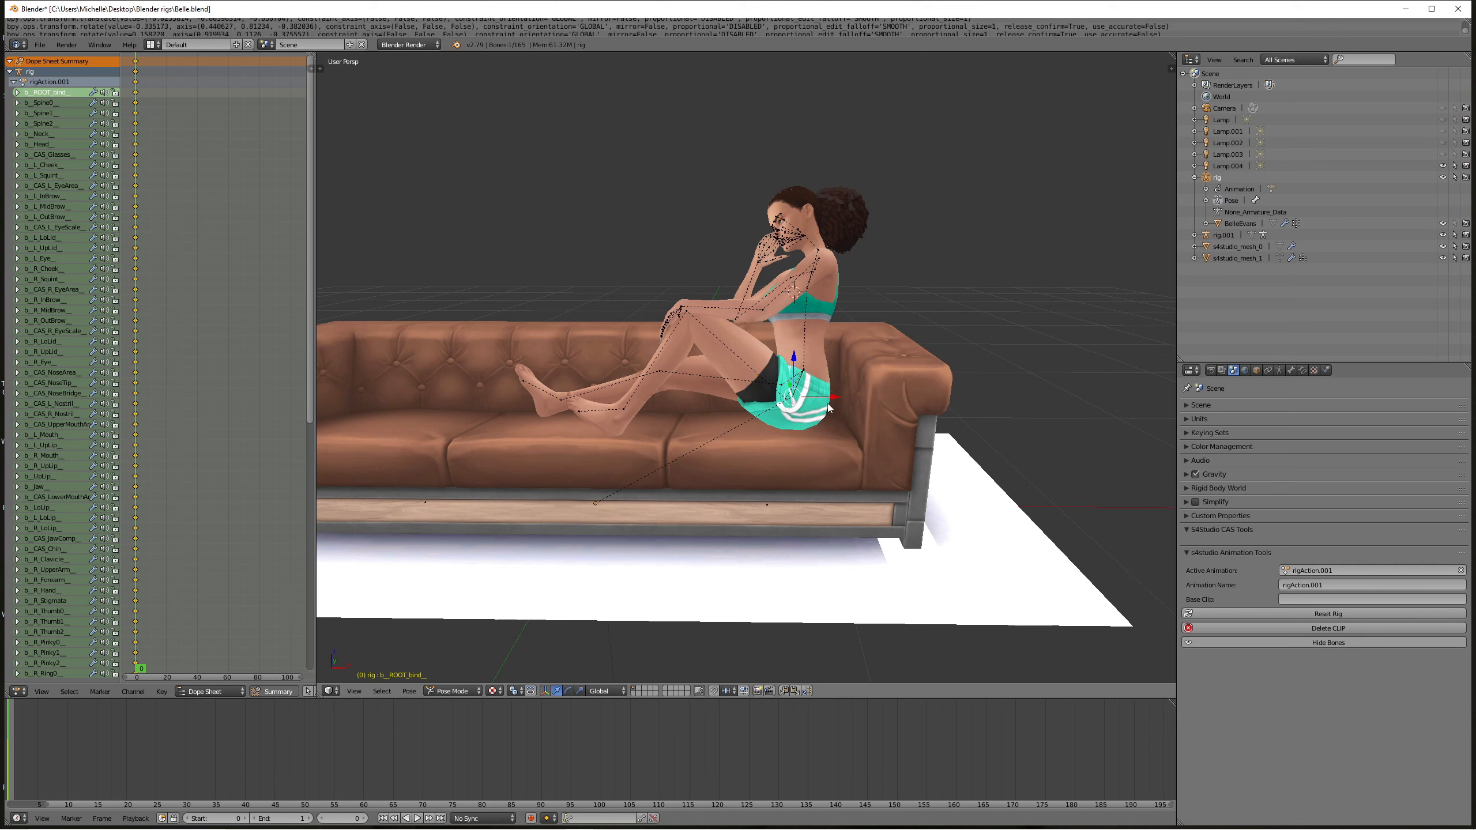
{"action": "mouse_move", "coordinate": [835, 399]}
{"action": "left_mouse_down"}
{"action": "mouse_move", "coordinate": [871, 397]}
{"action": "mouse_move", "coordinate": [852, 402]}
{"action": "left_mouse_up"}
{"action": "middle_click_drag", "start_coordinate": [834, 404], "coordinate": [950, 401]}
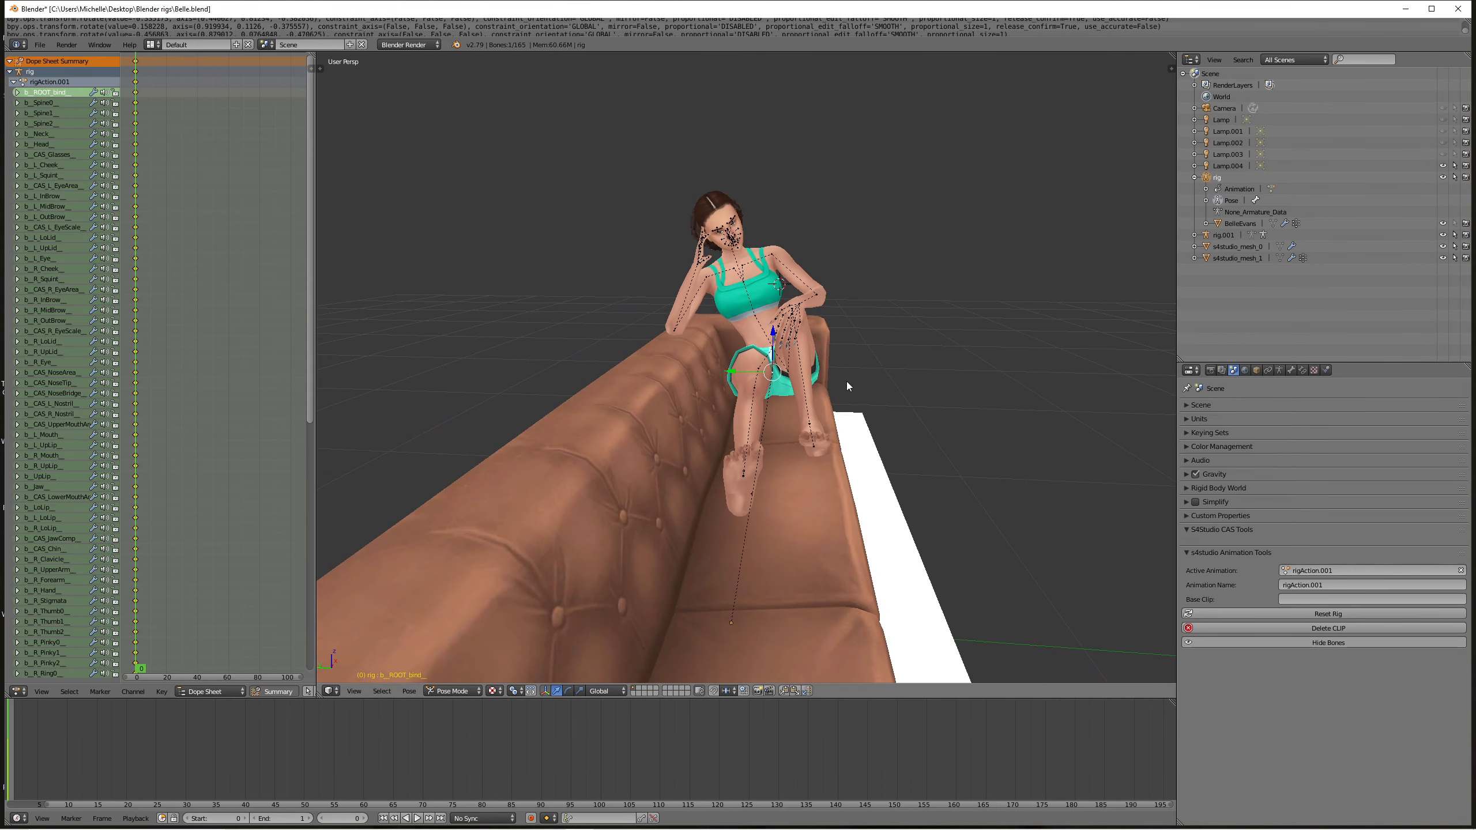
- Rotate the b__R_UpperArm__ bone slightly to adjust how the right elbow rests on the sofa's backrest
{"action": "middle_click_drag", "start_coordinate": [821, 381], "coordinate": [955, 375]}
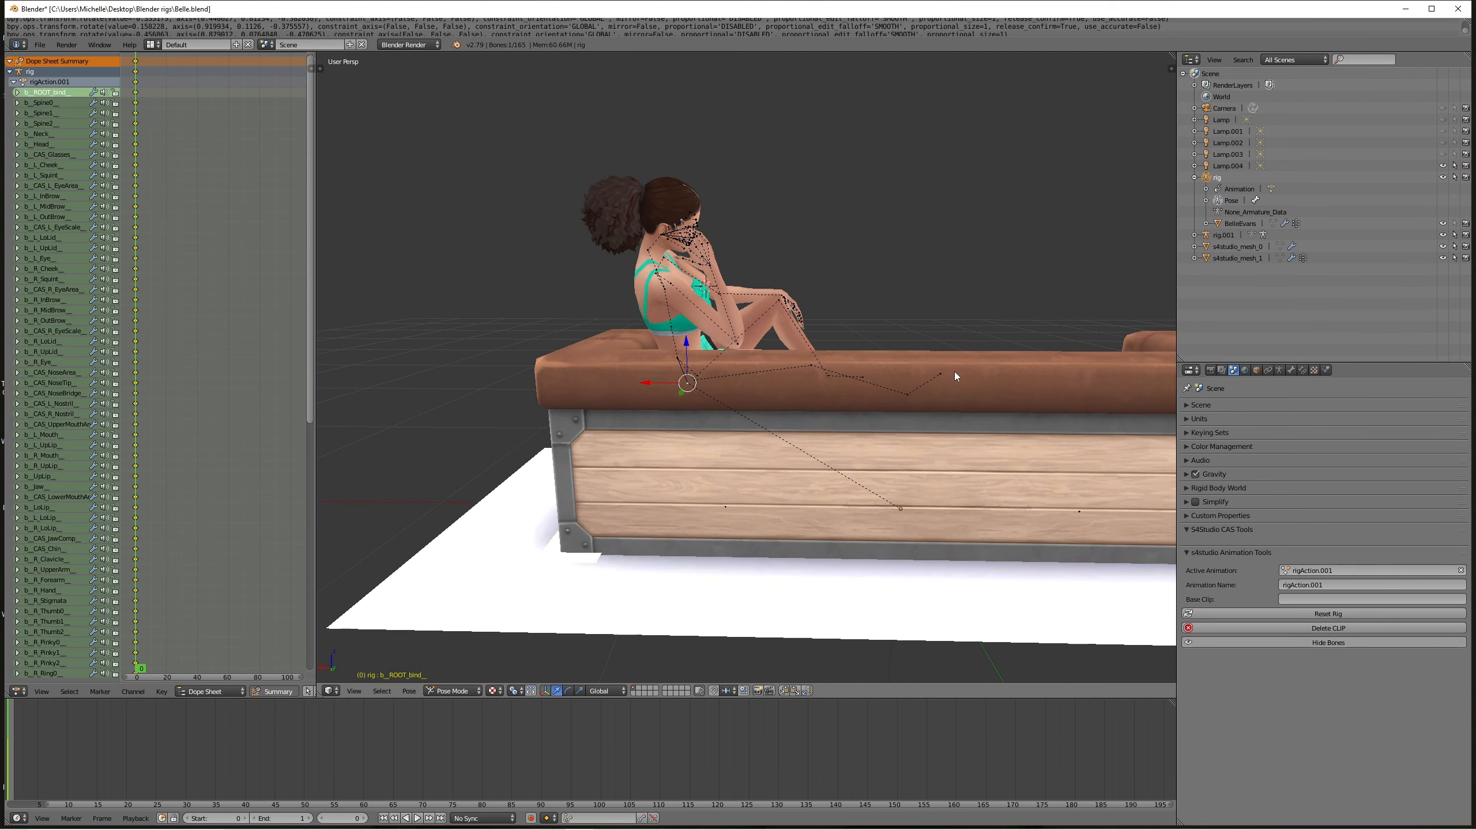
{"action": "right_click", "coordinate": [671, 292]}
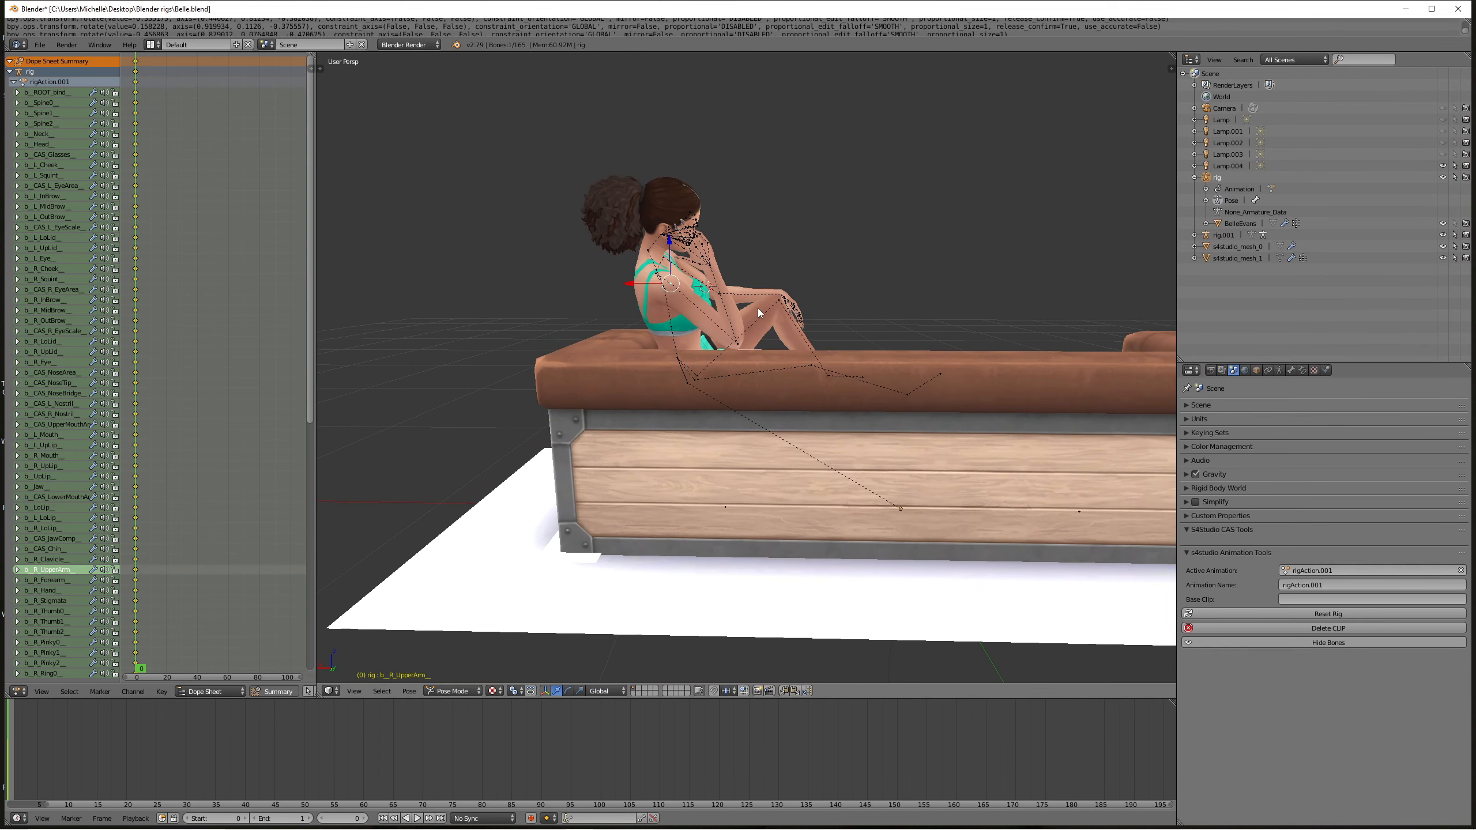
{"action": "key", "text": "r"}
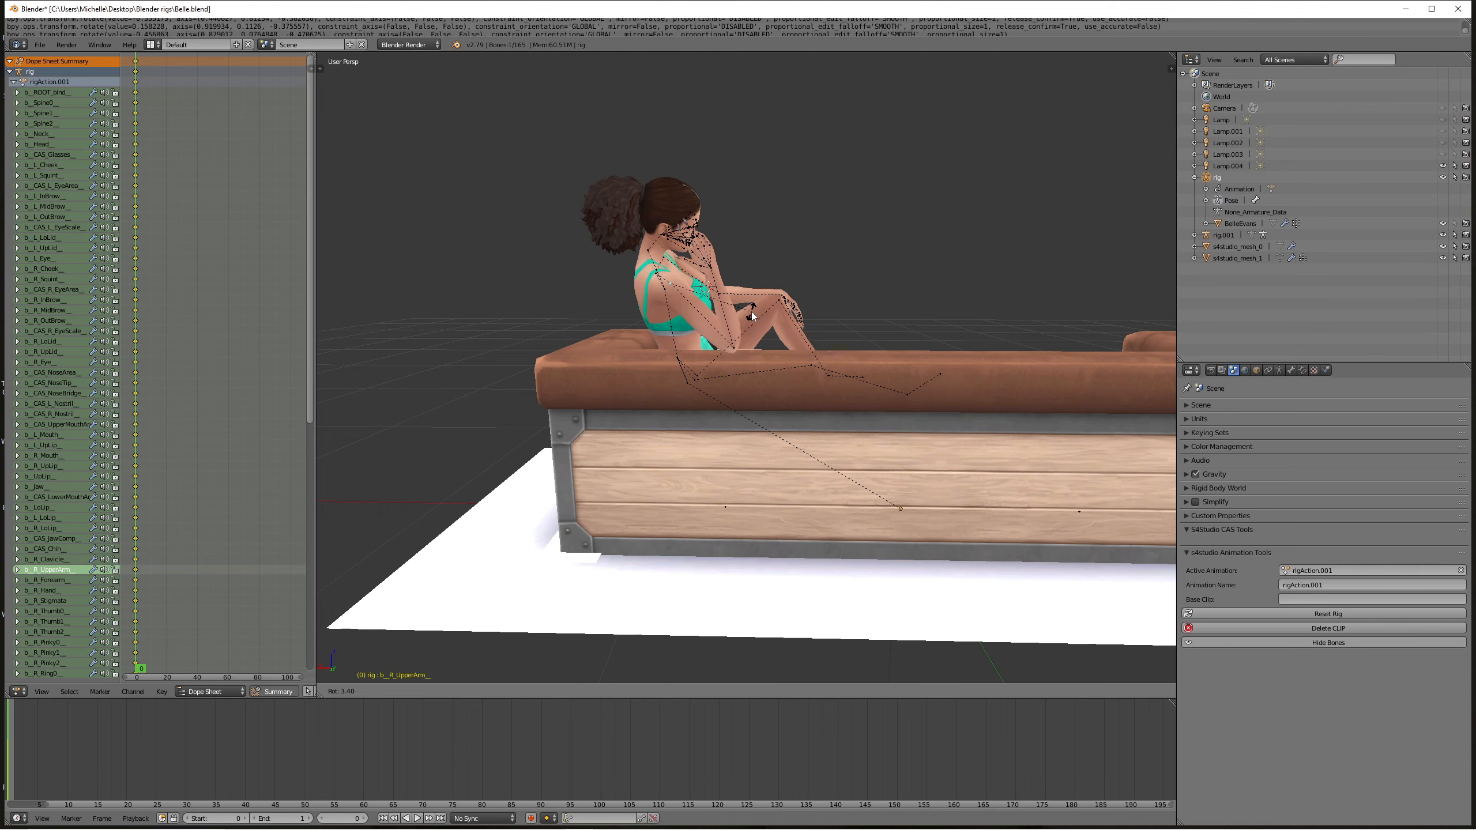
{"action": "key", "text": "Escape"}
- Select the b__R_Hand__ bone and angle the right hand slightly so its fingers rest against the side of the face
{"action": "scroll", "coordinate": [715, 296], "scroll_direction": "up", "scroll_amount": 6}
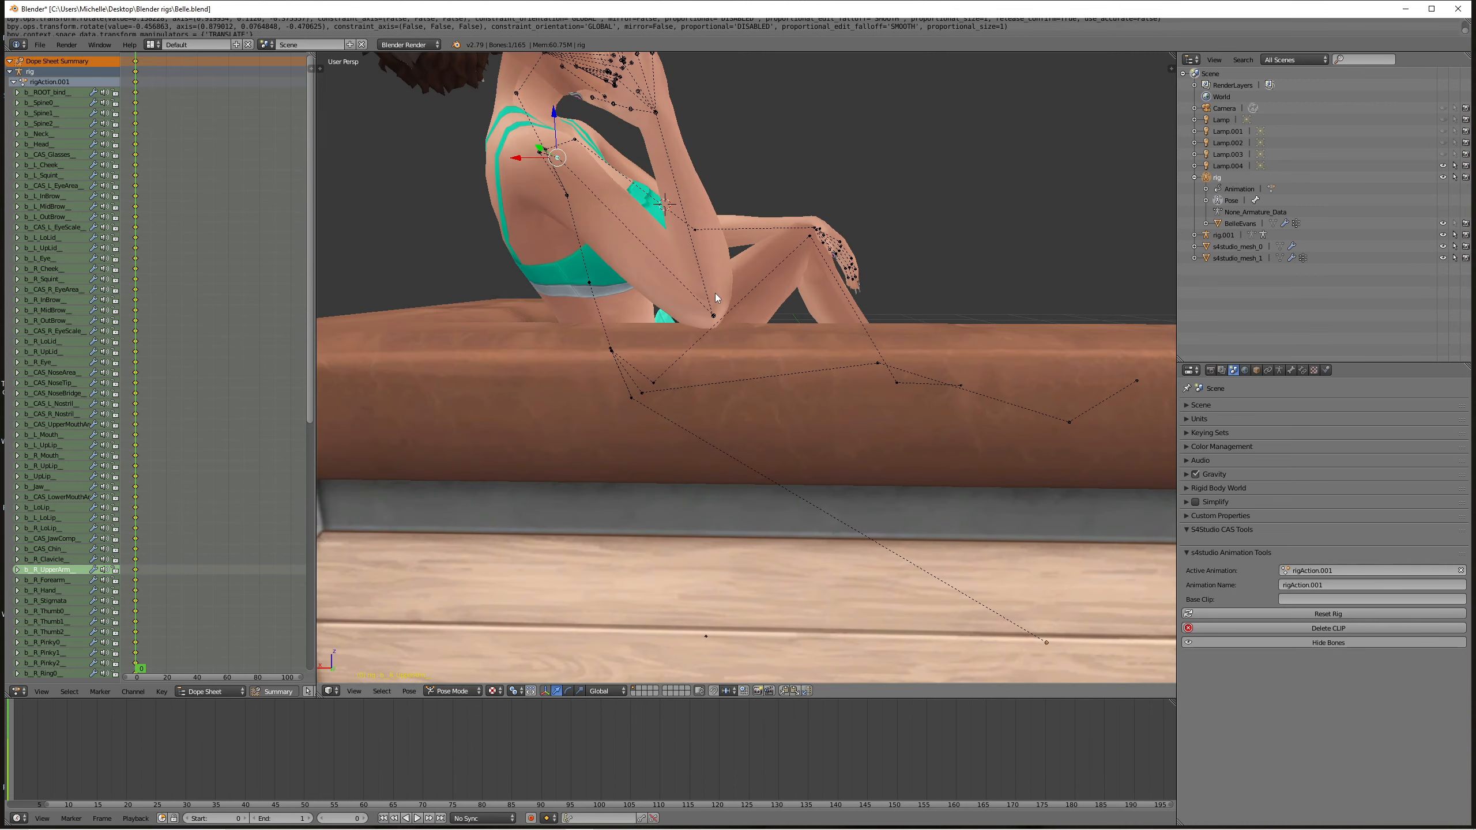
{"action": "middle_click_drag", "start_coordinate": [728, 279], "coordinate": [770, 441]}
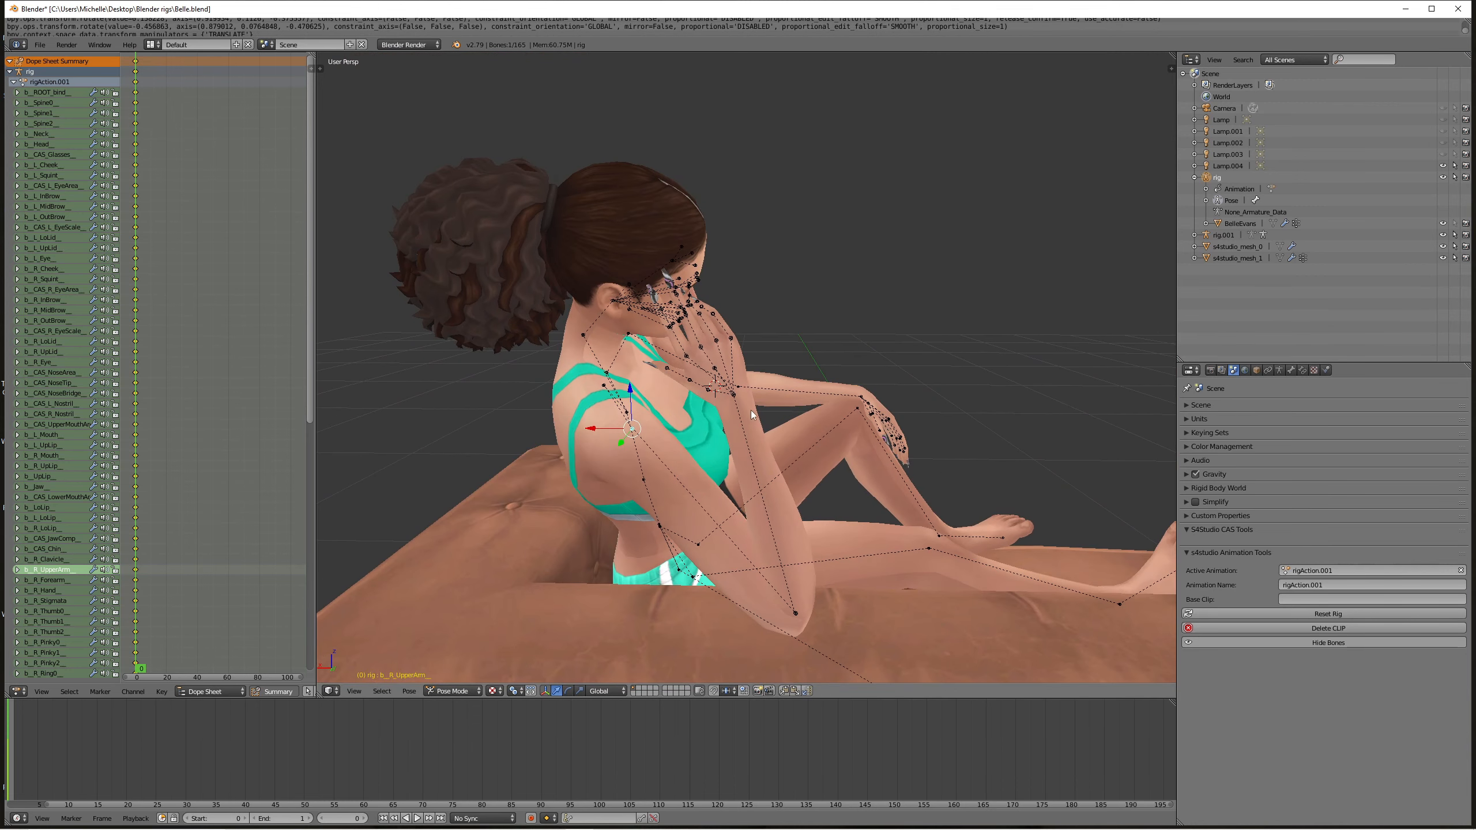
{"action": "right_click", "coordinate": [736, 396]}
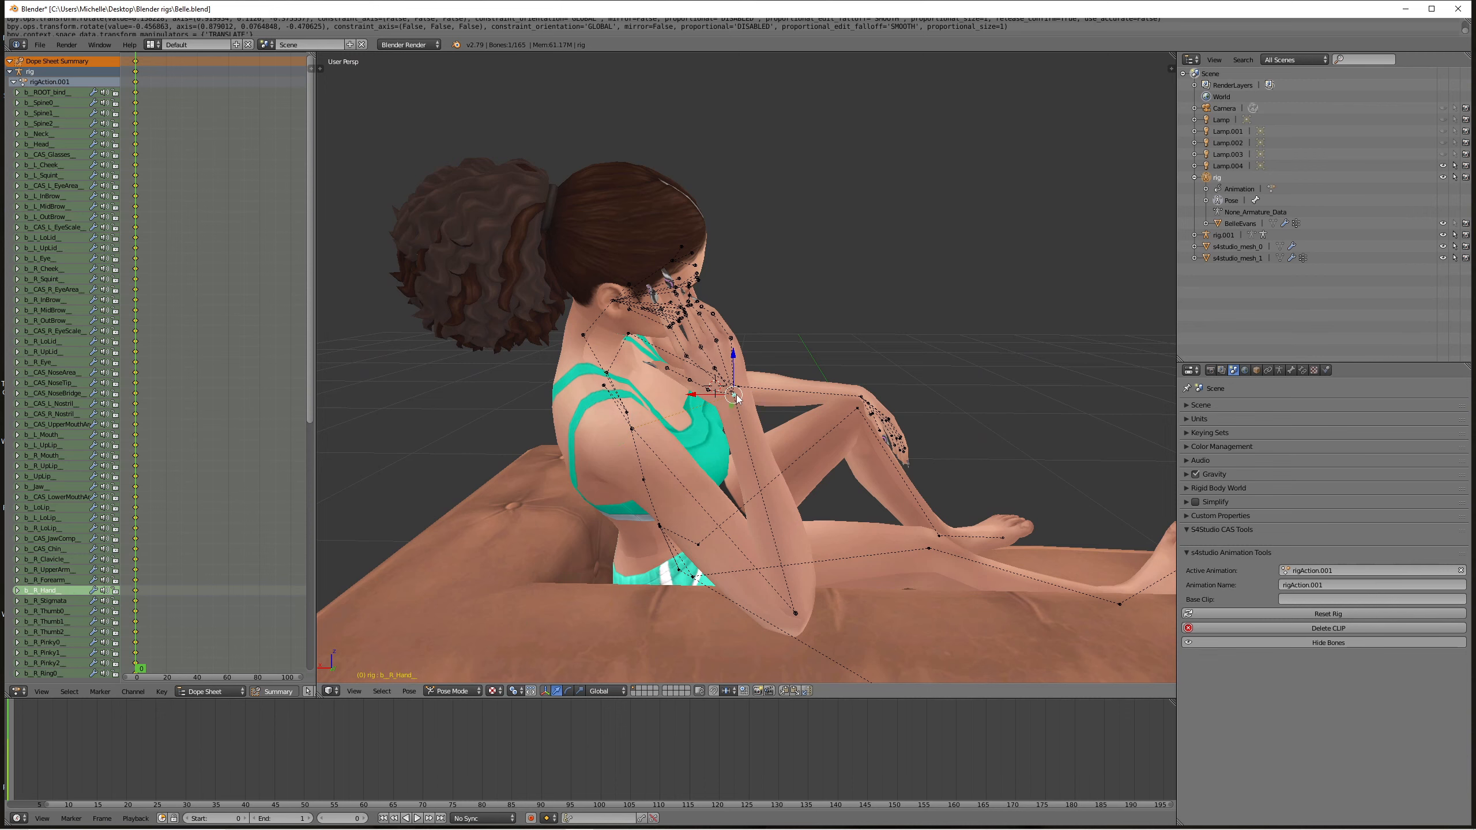
{"action": "key", "text": "g"}
{"action": "key", "text": "x"}
{"action": "left_click", "coordinate": [712, 317]}
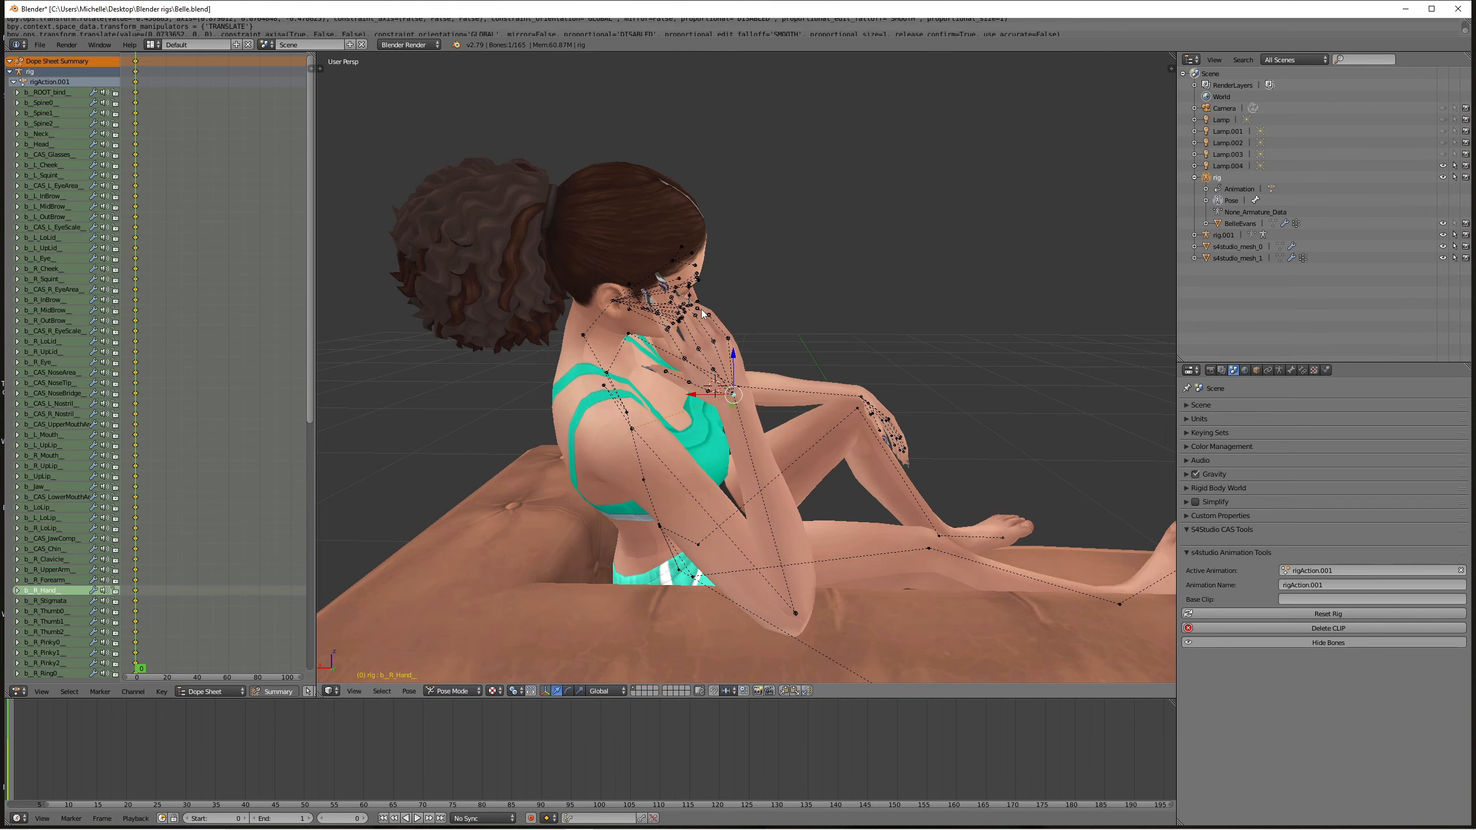
{"action": "middle_click_drag", "start_coordinate": [712, 317], "coordinate": [662, 342]}
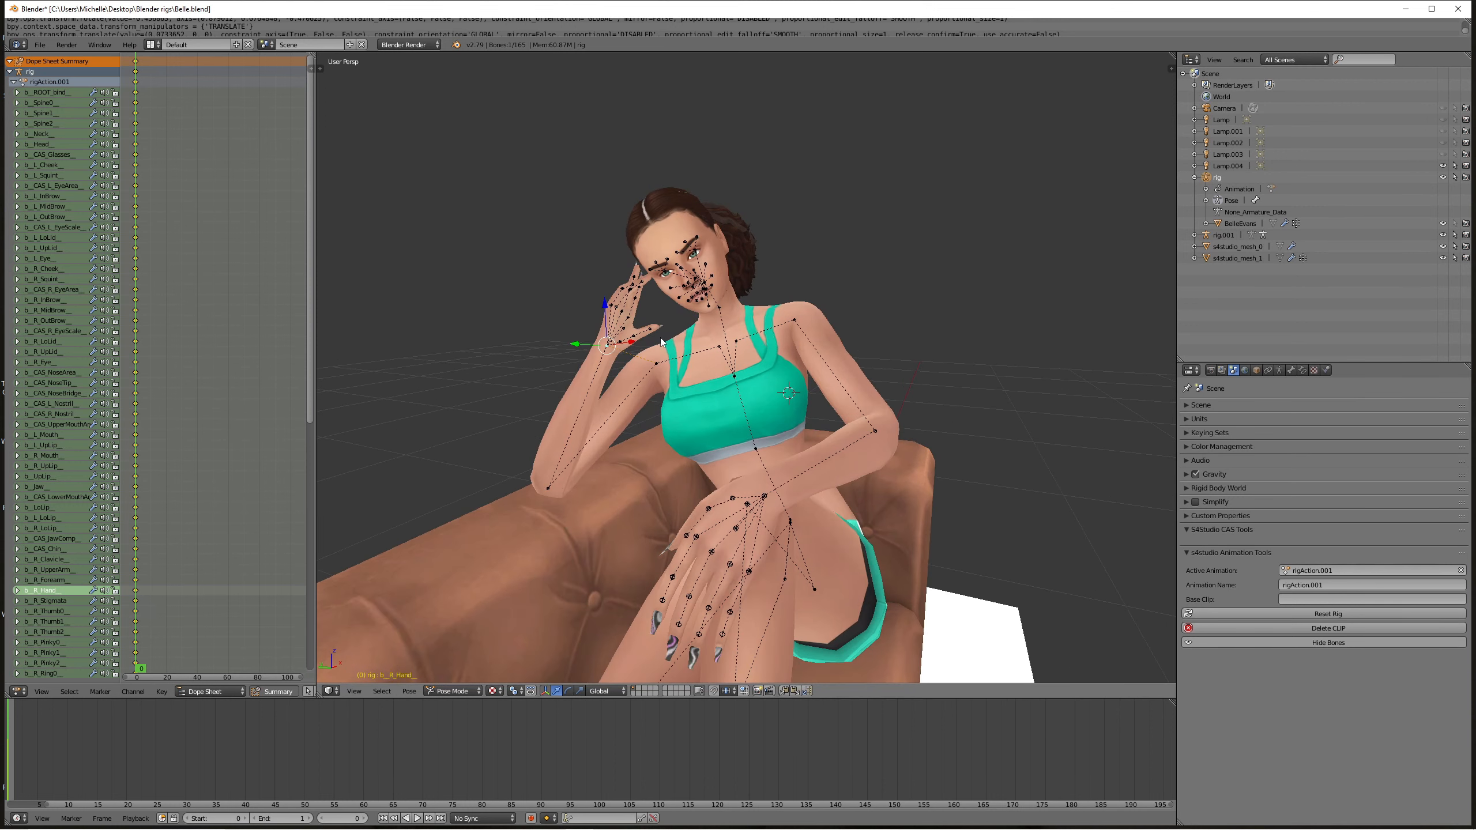
- Select all bones of the posed rig and insert a LocRot keyframe for them
{"action": "middle_click_drag", "start_coordinate": [785, 322], "coordinate": [682, 338]}
{"action": "middle_click_drag", "start_coordinate": [651, 418], "coordinate": [817, 415]}
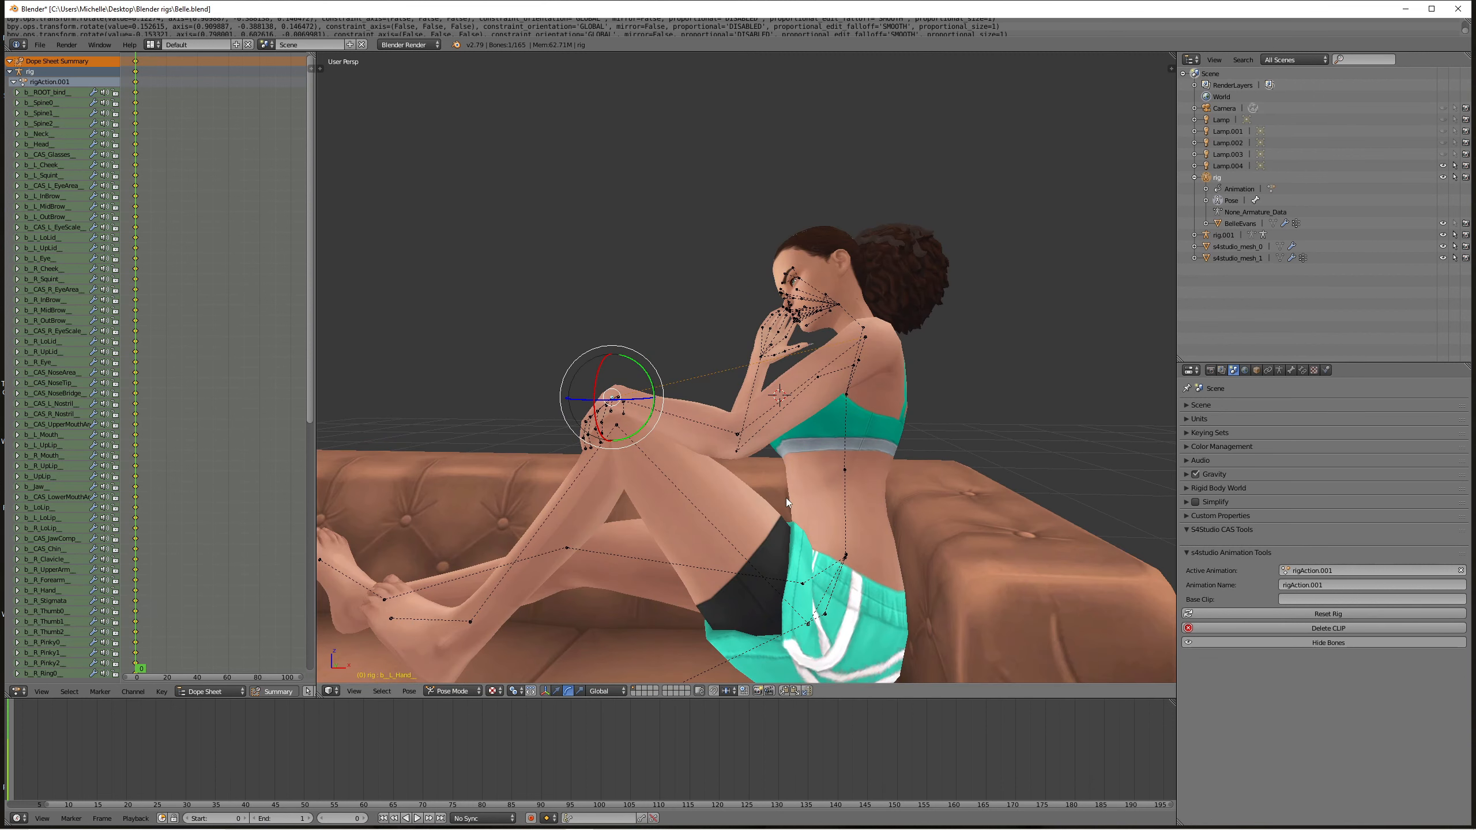
{"action": "right_click", "coordinate": [847, 556]}
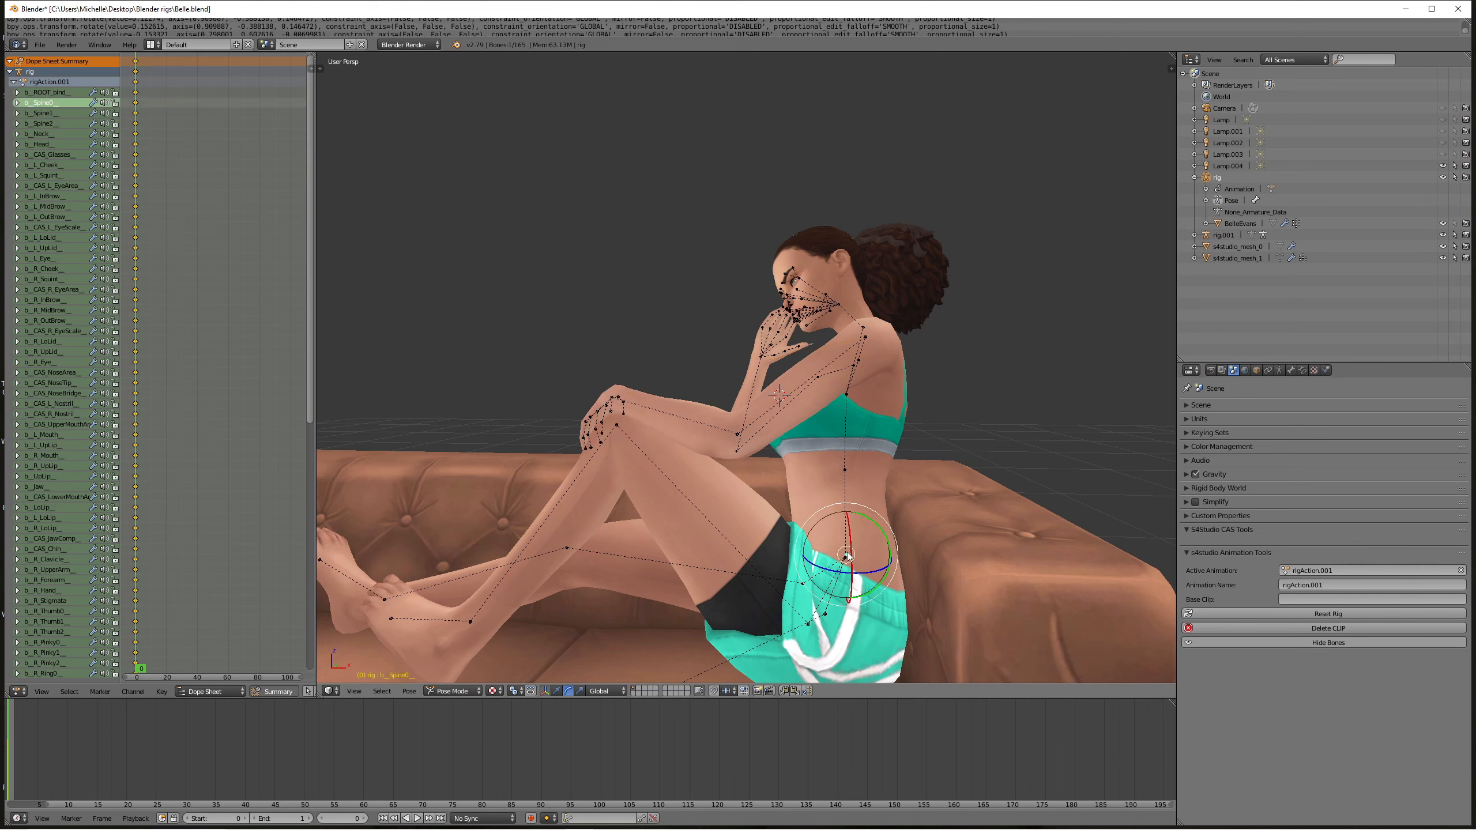
{"action": "key", "text": "a"}
{"action": "key", "text": "a"}
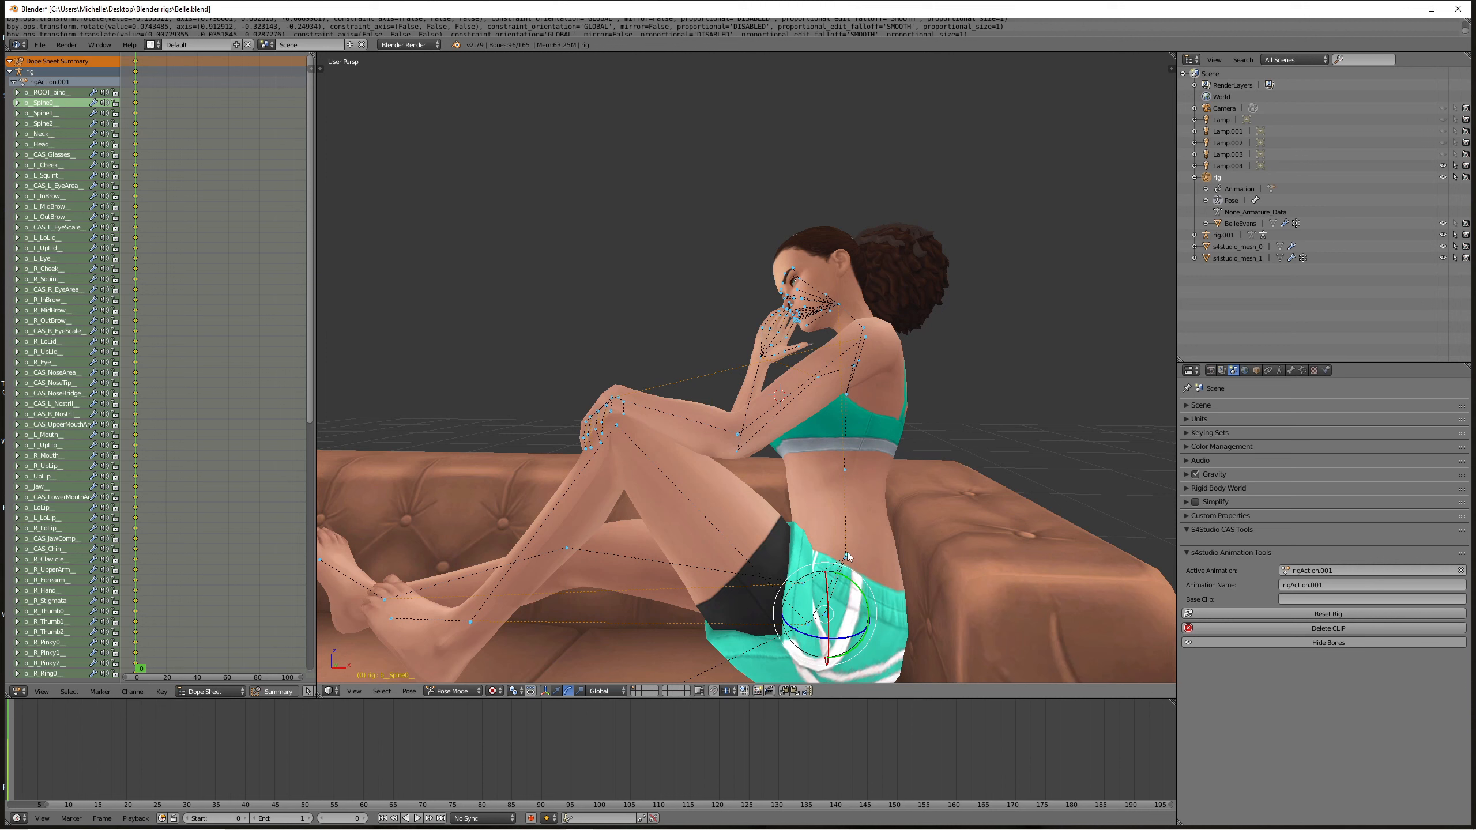
{"action": "key", "text": "i"}
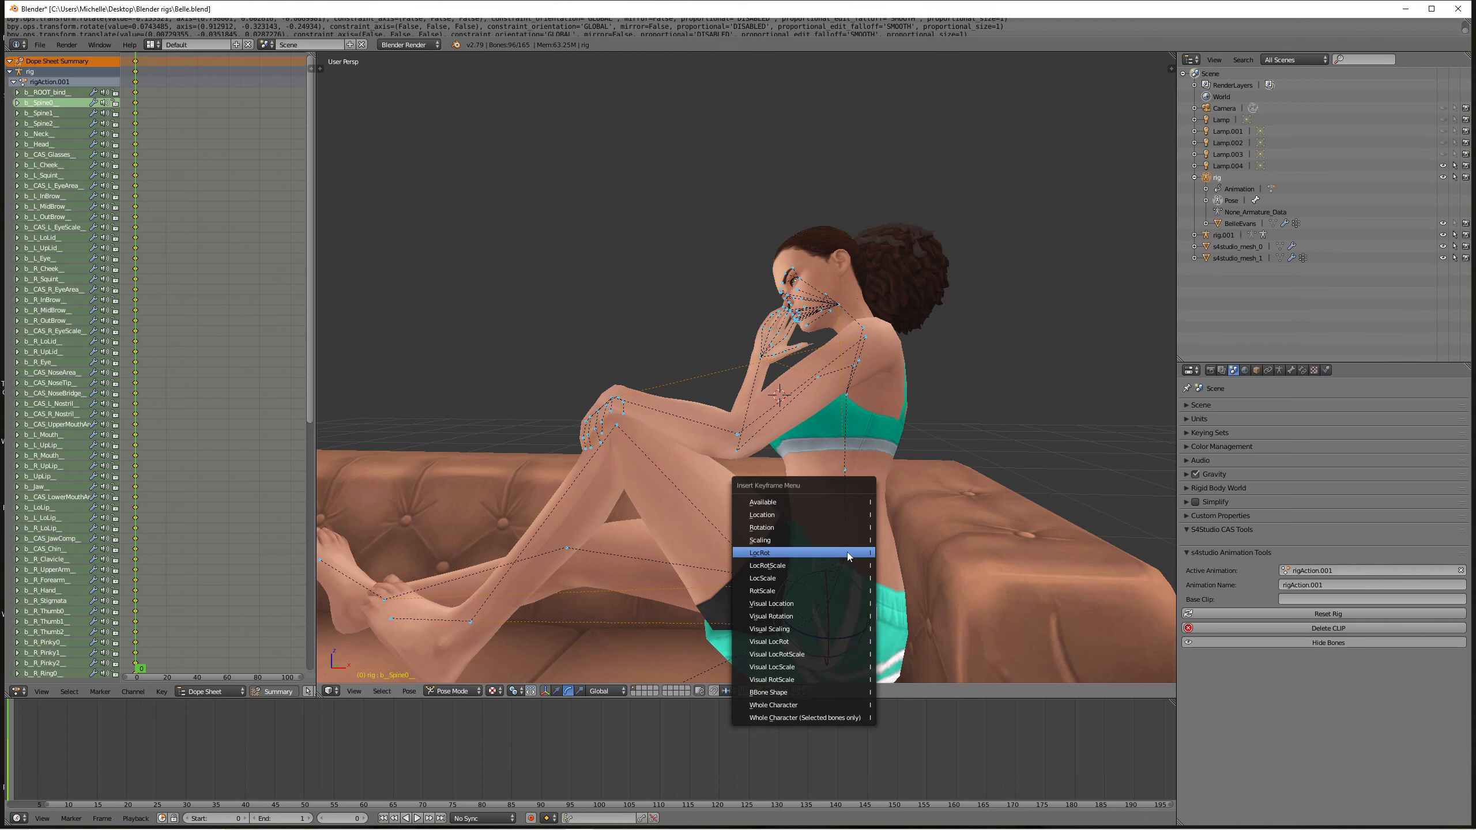
{"action": "left_click", "coordinate": [770, 552]}
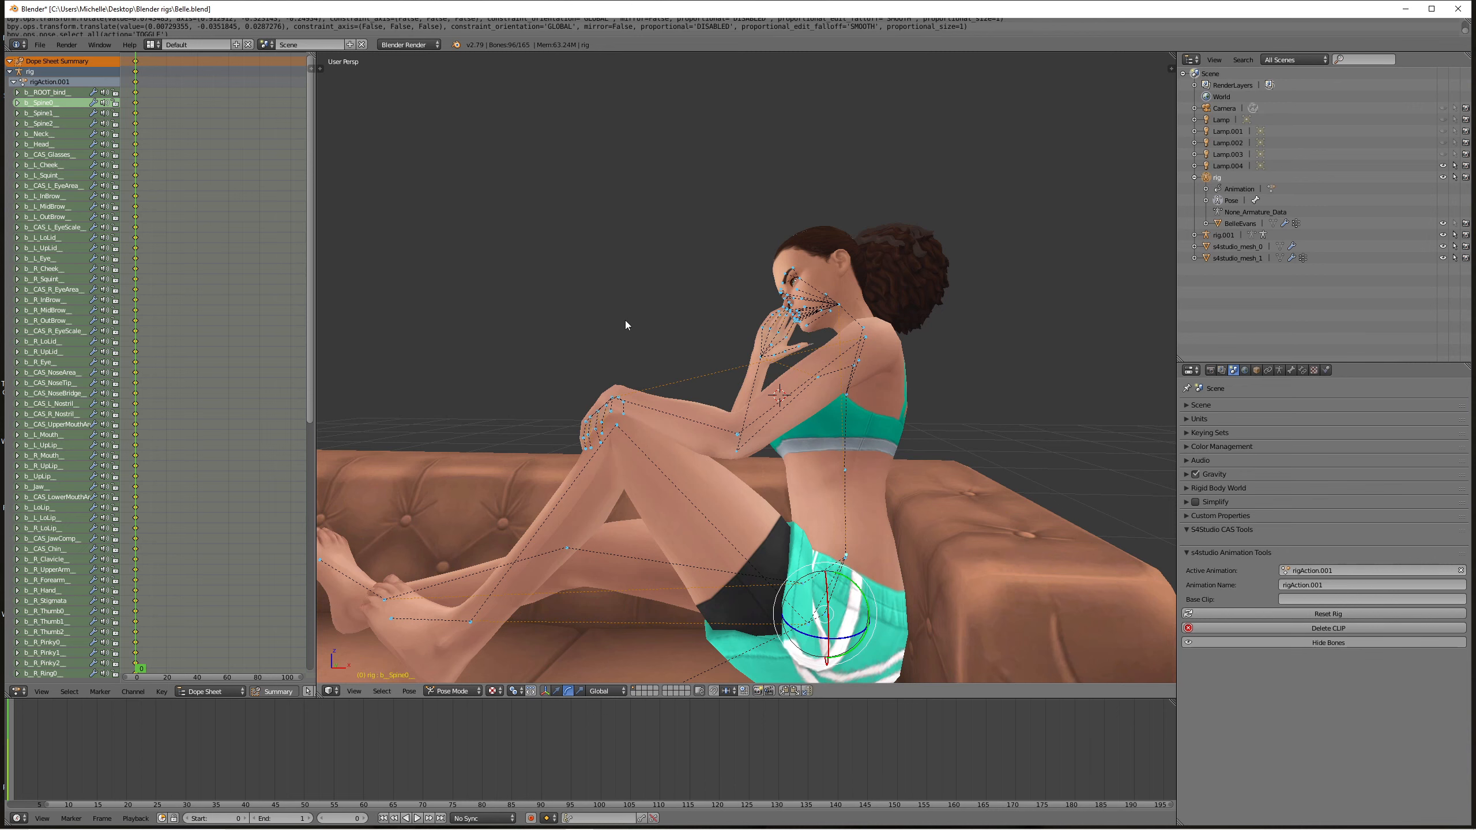
- Save the posed scene as a new file named Female_1.blend in the Blender rigs folder
{"action": "left_click", "coordinate": [40, 45]}
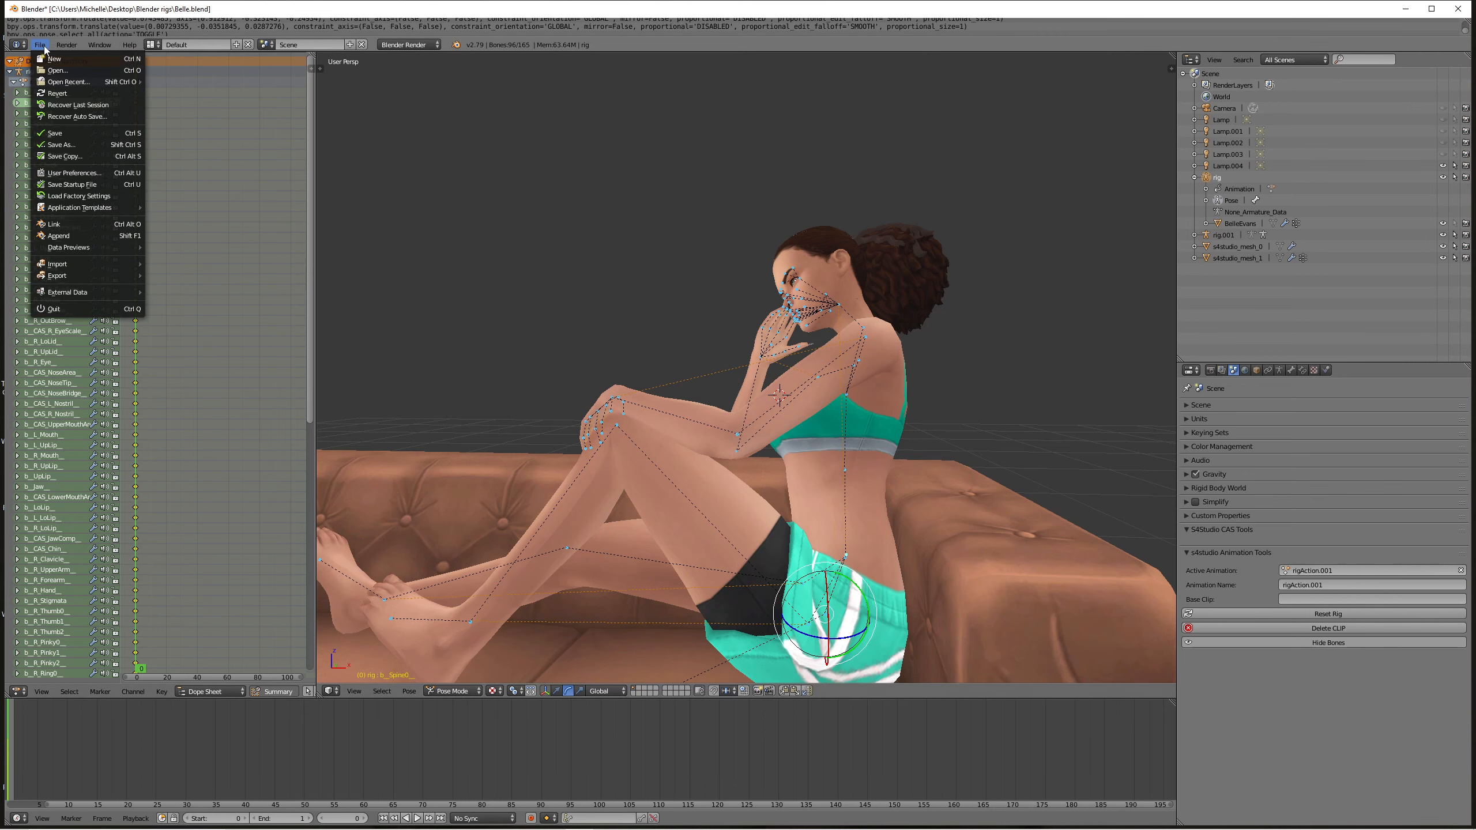
{"action": "left_click", "coordinate": [63, 144]}
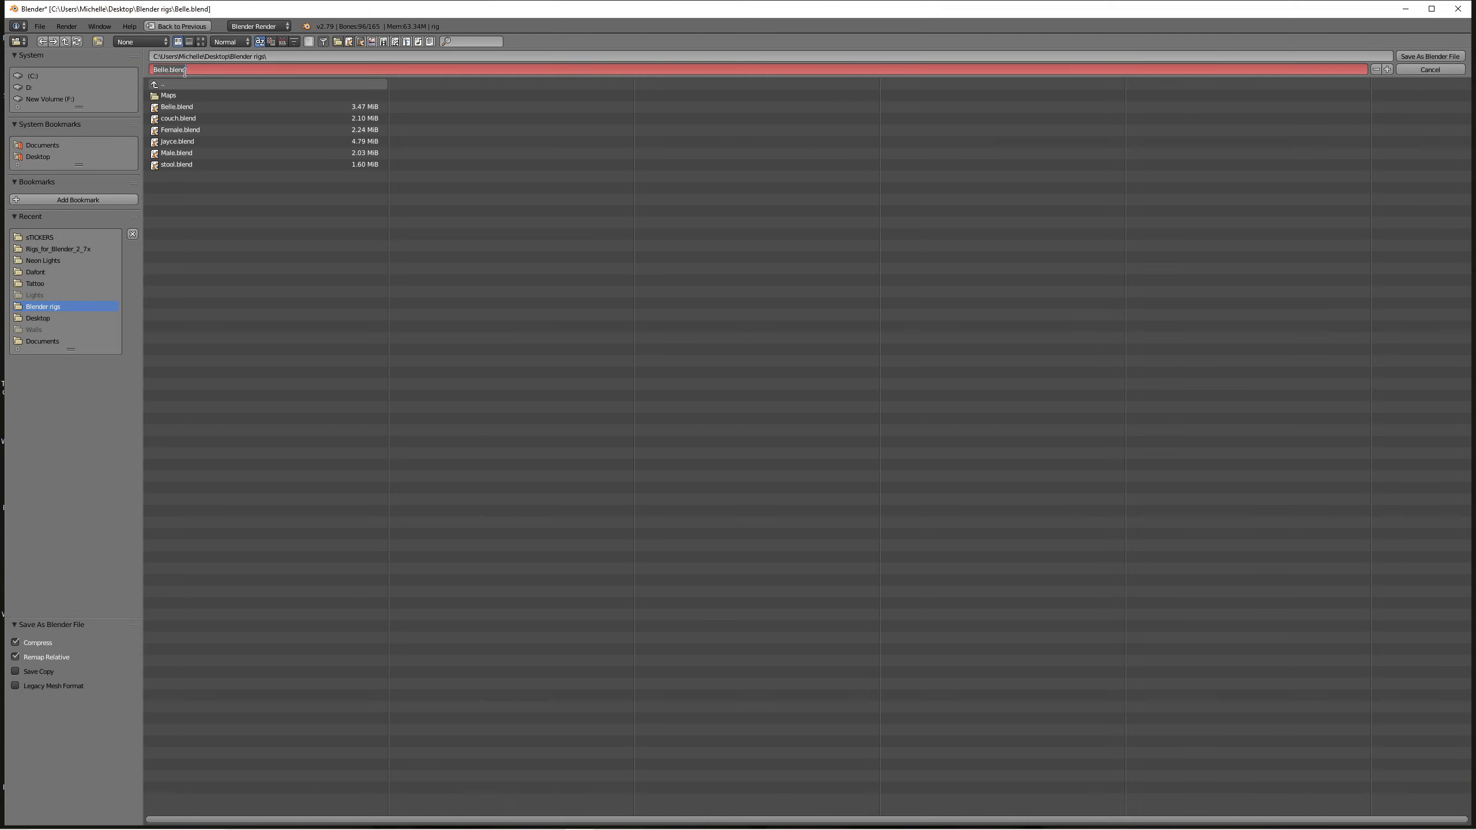
{"action": "type", "text": "Female_1"}
{"action": "left_click", "coordinate": [1417, 55]}
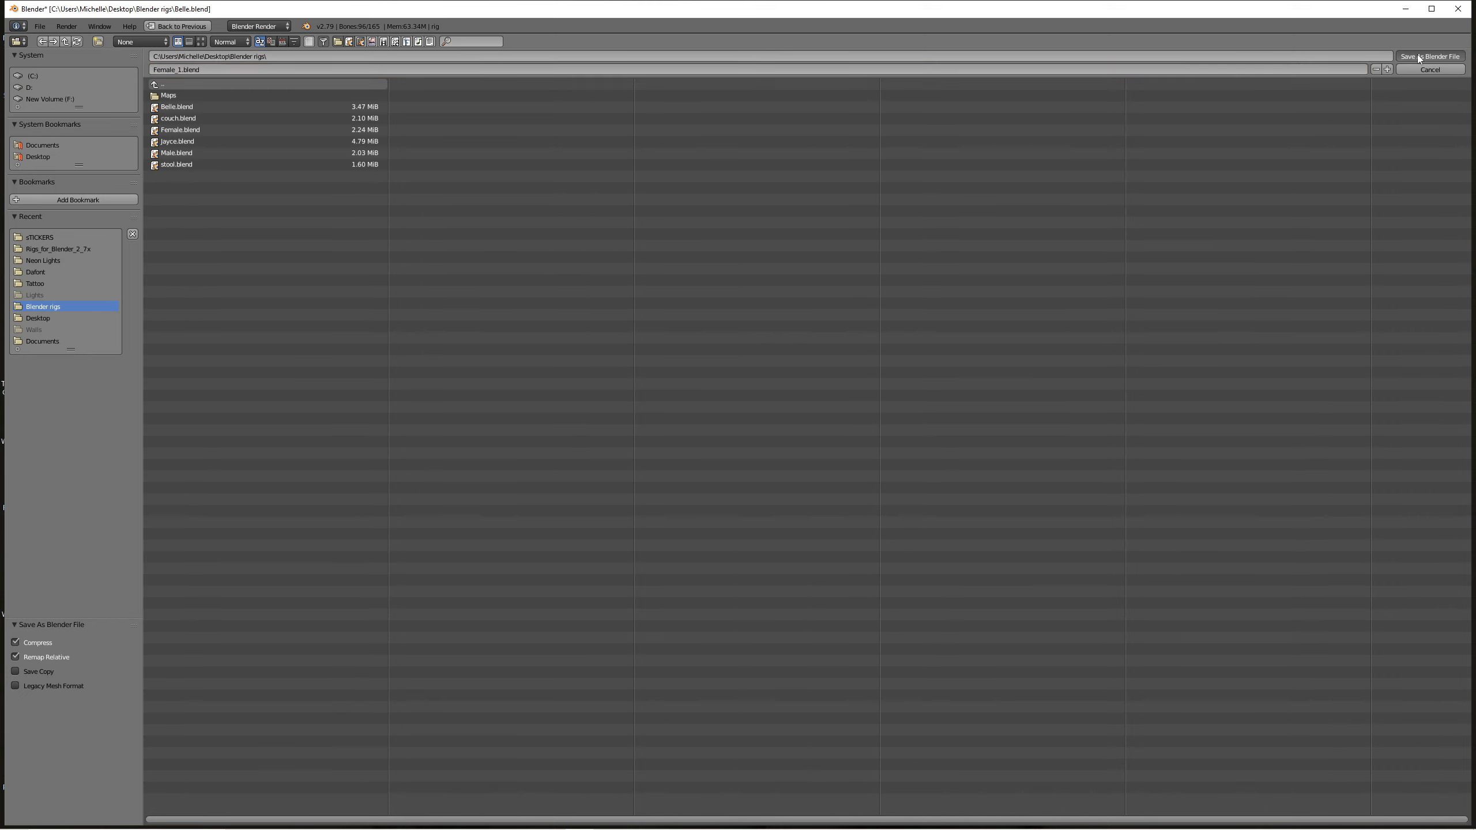
{"action": "left_click", "coordinate": [1434, 57]}
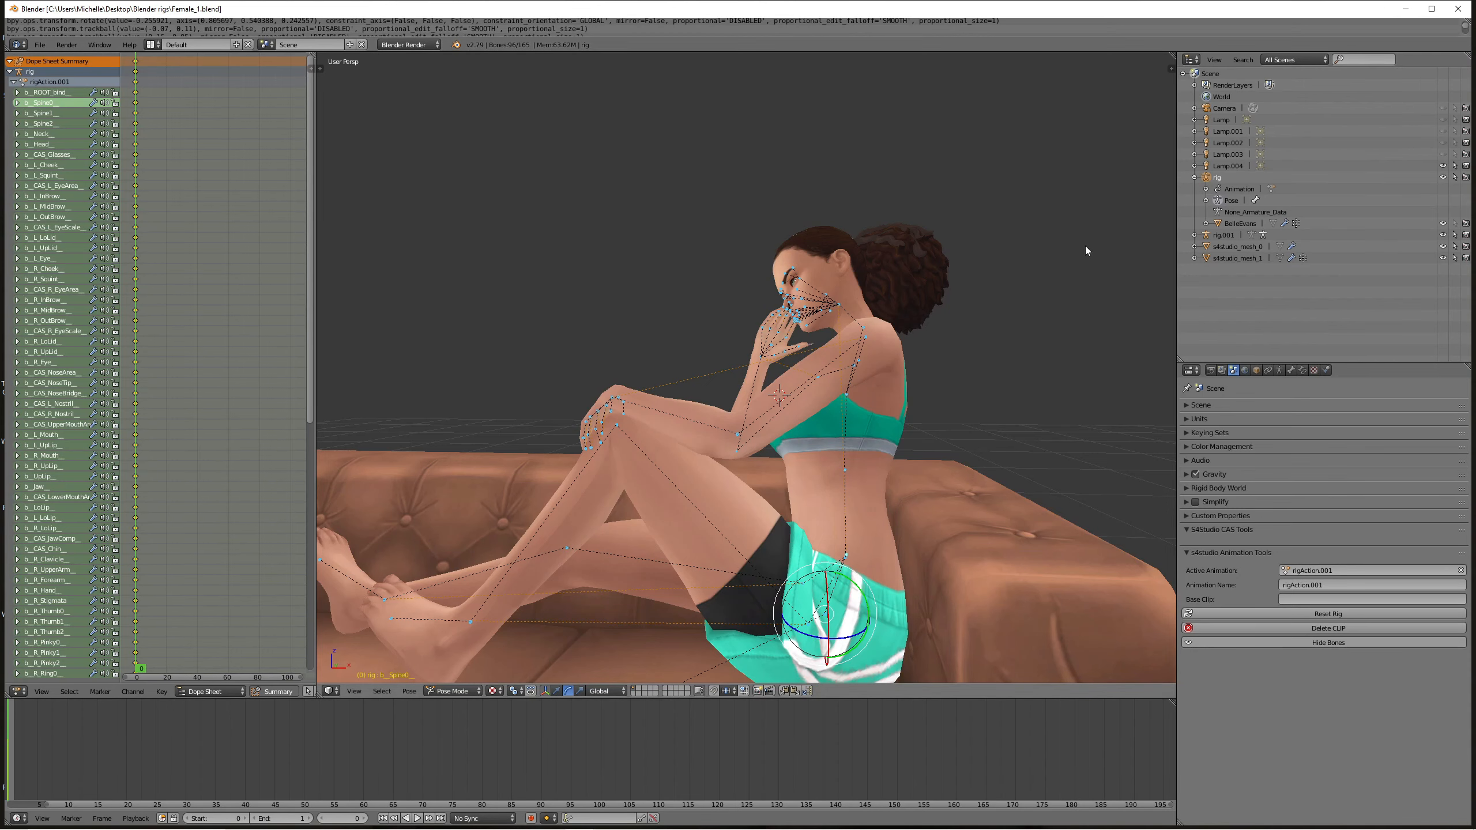
- Minimize Blender, switch to Sims 4 Studio and start a new Clip Pack animation package
{"action": "scroll", "coordinate": [977, 319], "scroll_direction": "down", "scroll_amount": 2}
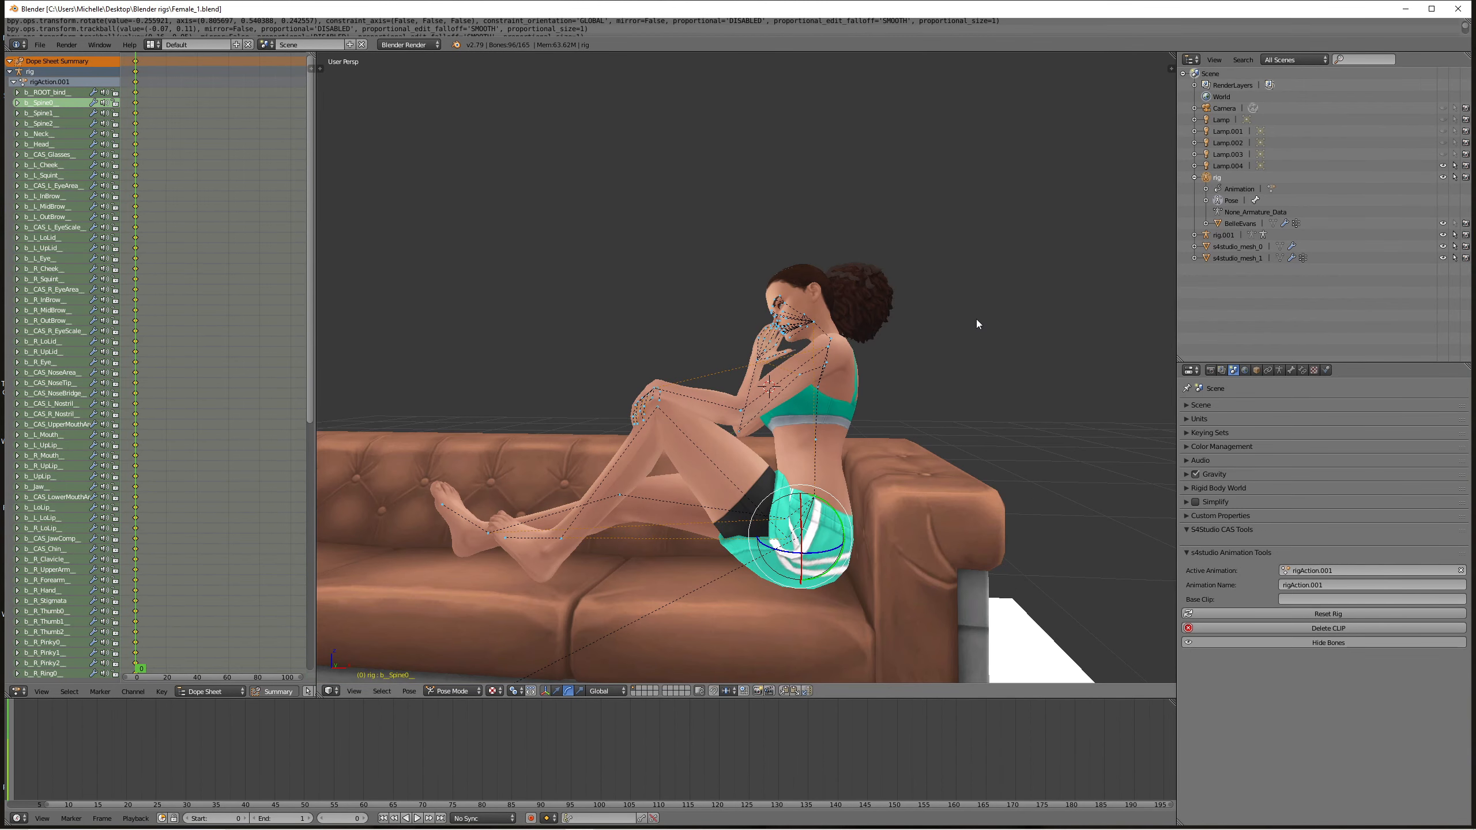
{"action": "left_click", "coordinate": [1405, 8]}
{"action": "left_click", "coordinate": [1404, 23]}
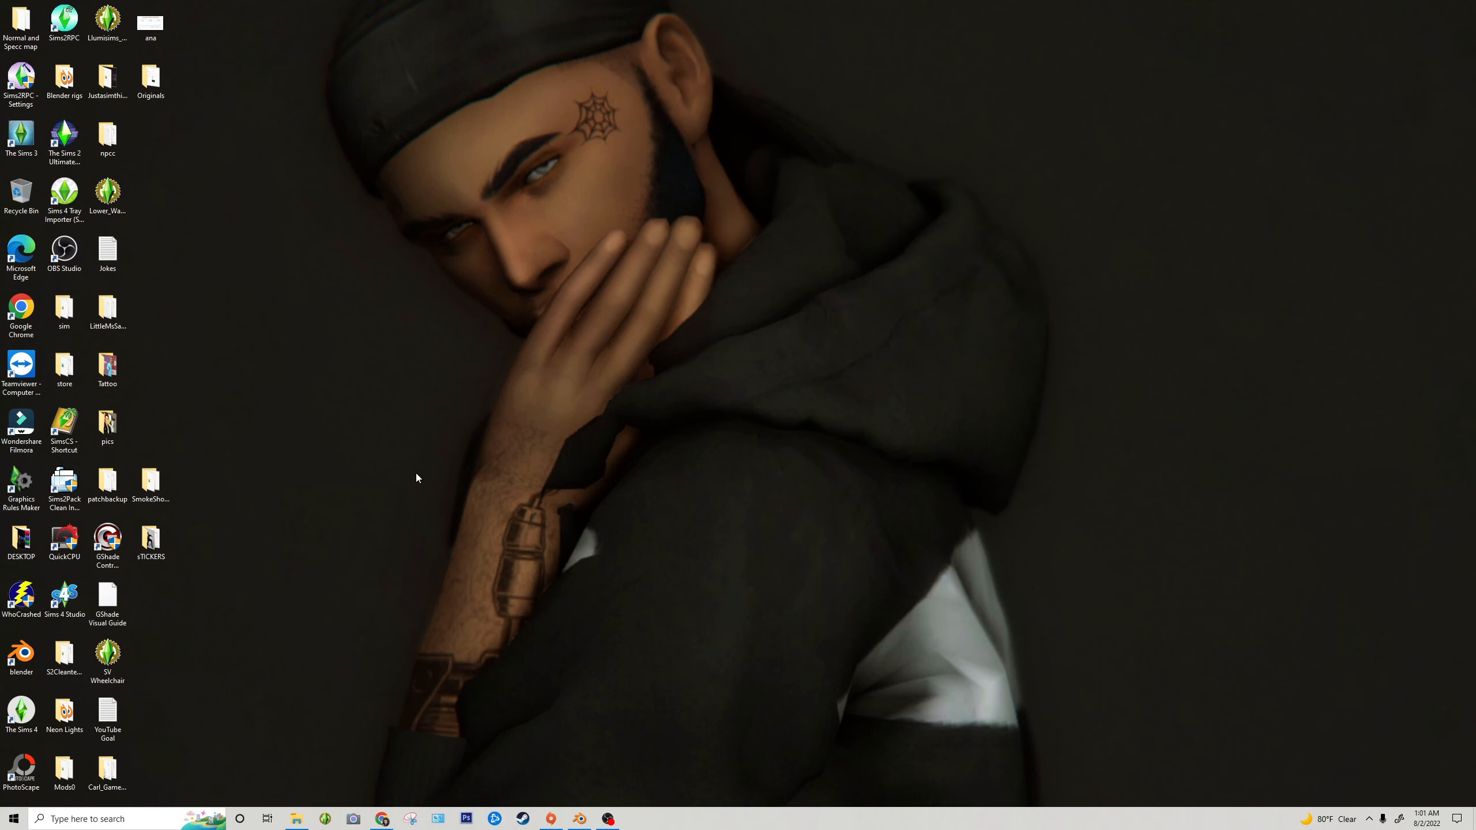
{"action": "double_click", "coordinate": [64, 596]}
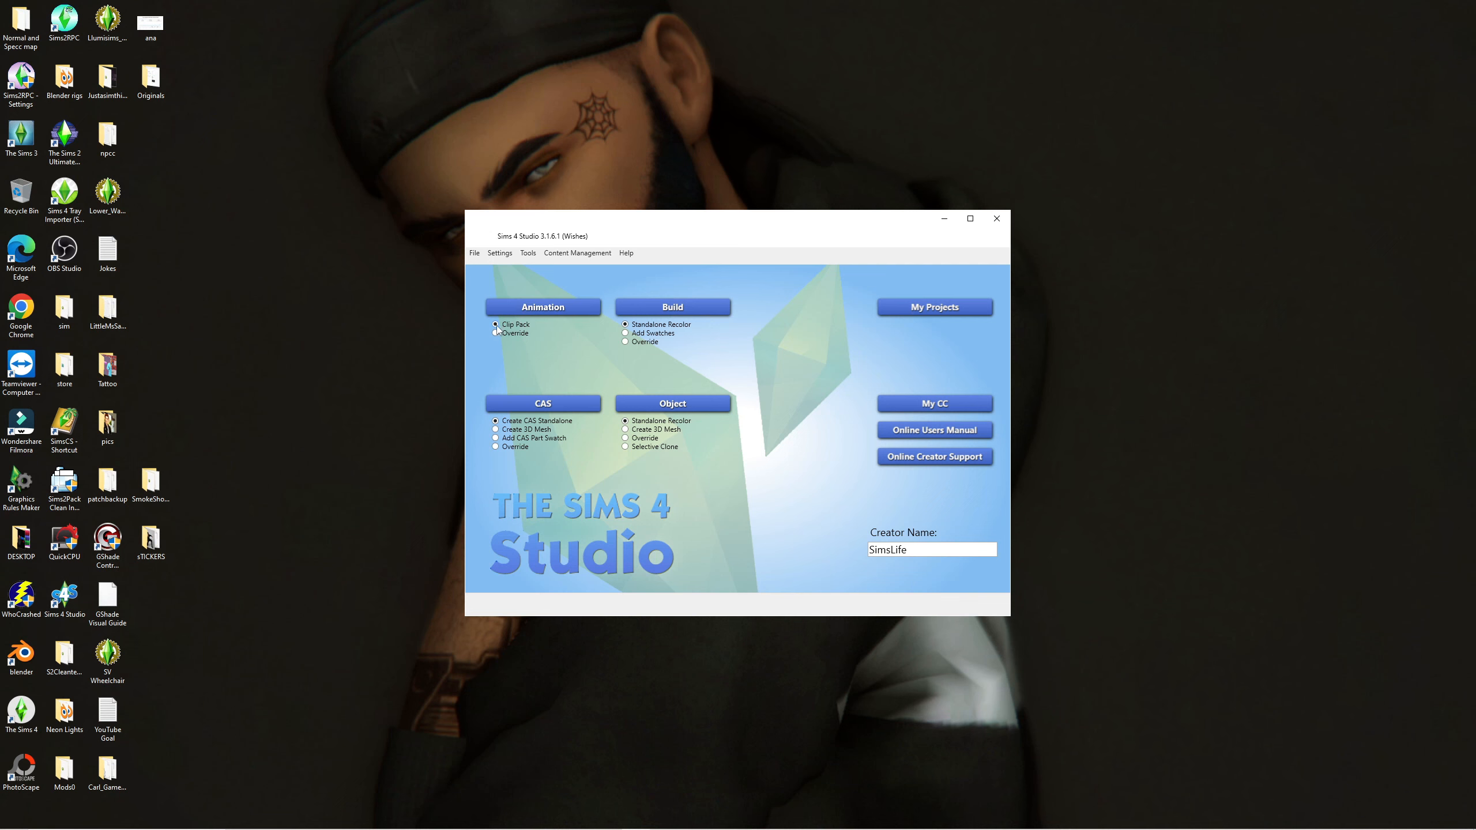
{"action": "left_click", "coordinate": [528, 308]}
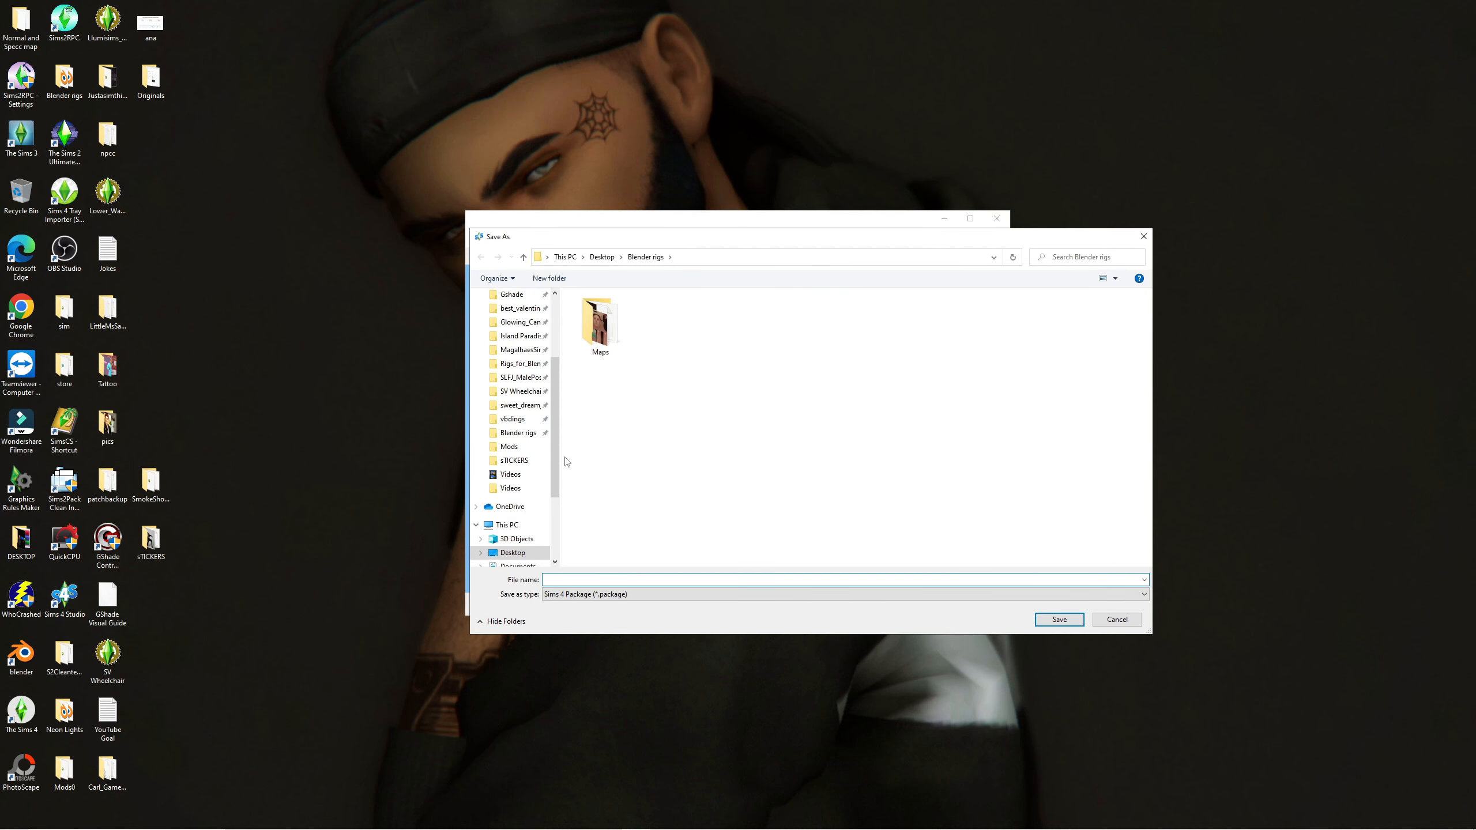